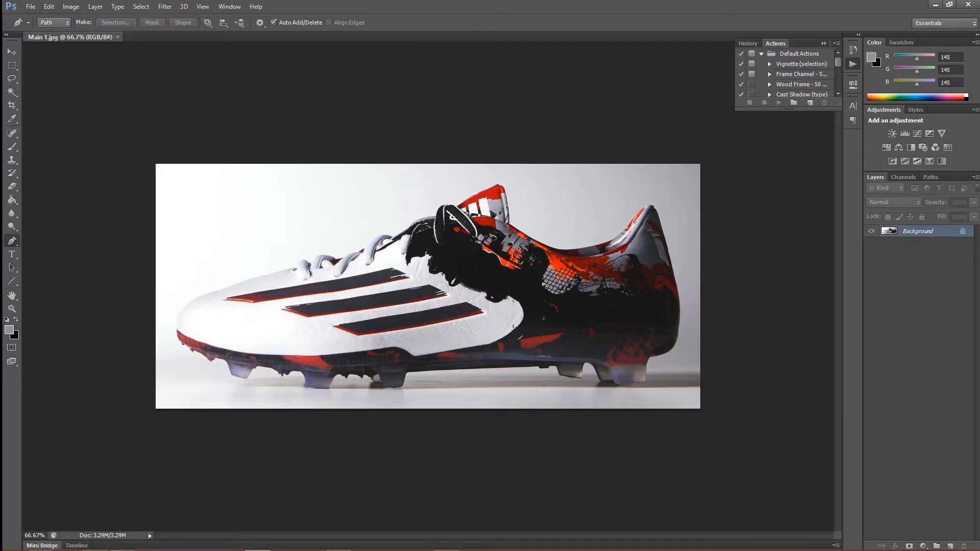
Step: Begin a Pen path along the bottom edge of the rearmost heel stud, with the image magnified to 300%
{"action": "key", "text": "ctrl+0"}
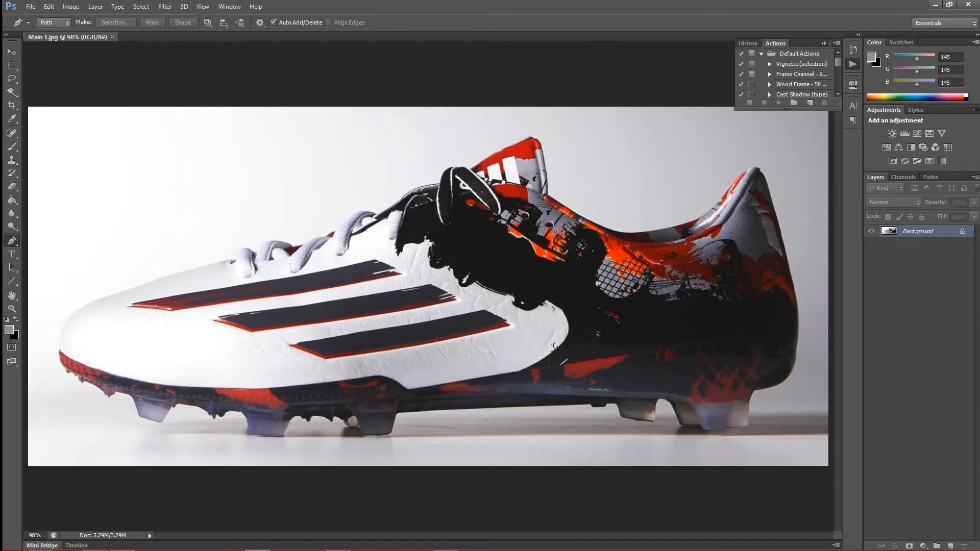
{"action": "key", "text": "ctrl+plus"}
{"action": "key", "text": "ctrl+plus"}
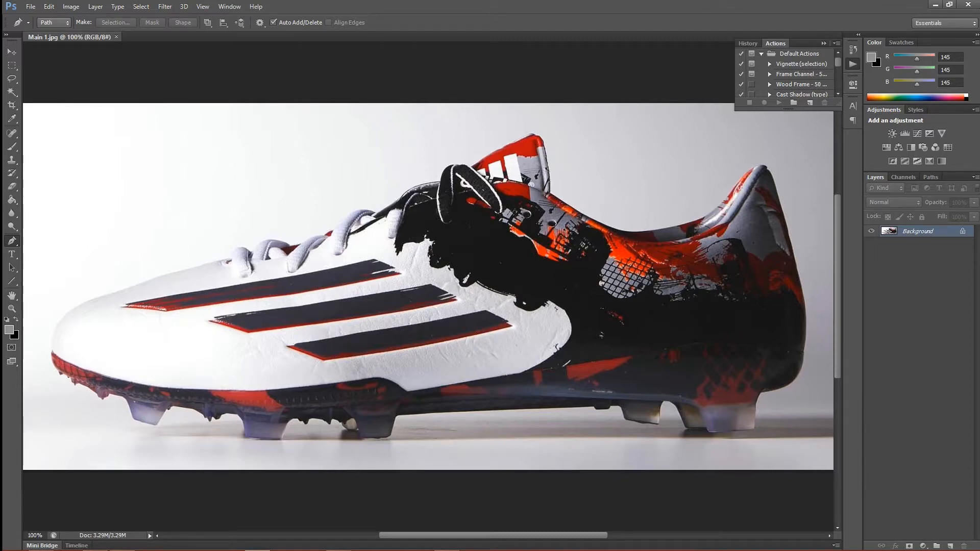
{"action": "key", "text": "ctrl+plus"}
{"action": "key", "text": "ctrl+plus"}
{"action": "left_click_drag", "start_coordinate": [691, 489], "coordinate": [62, 79]}
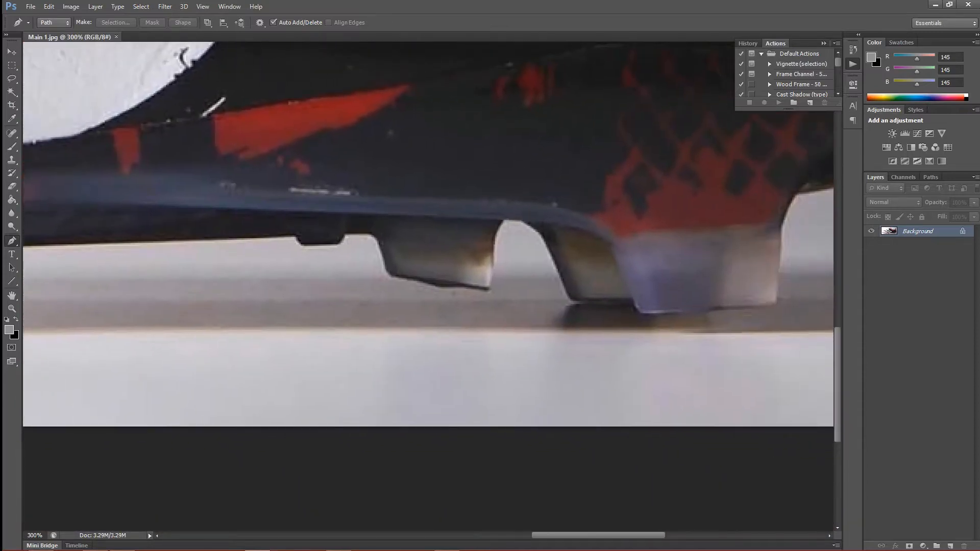
{"action": "left_click_drag", "start_coordinate": [639, 286], "coordinate": [209, 391]}
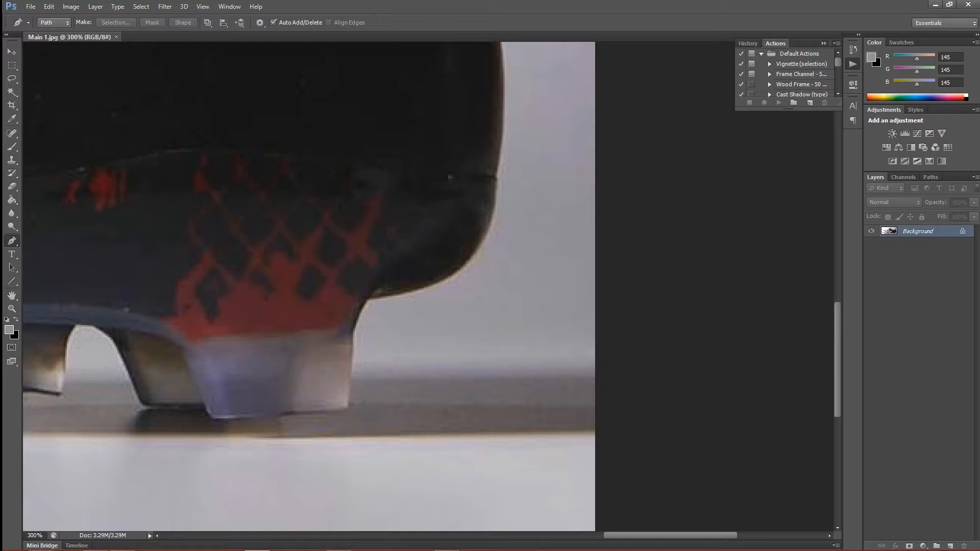
{"action": "left_click", "coordinate": [350, 409]}
{"action": "left_click", "coordinate": [214, 420]}
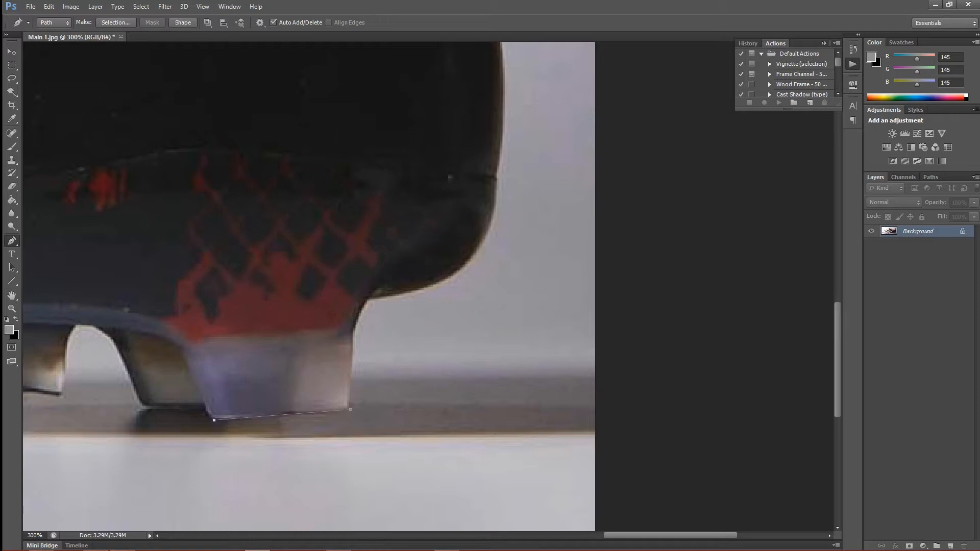
{"action": "left_click_drag", "start_coordinate": [202, 403], "coordinate": [196, 390]}
{"action": "key", "text": "ctrl+z"}
{"action": "key", "text": "ctrl+z"}
{"action": "left_click_drag", "start_coordinate": [203, 405], "coordinate": [171, 380]}
Step: Round the heel stud's front lower corner with the Pen path and continue it along the bottom of the stud behind it
{"action": "key", "text": "ctrl+z"}
{"action": "left_click", "coordinate": [231, 419]}
{"action": "mouse_move", "coordinate": [203, 403]}
{"action": "left_mouse_down"}
{"action": "mouse_move", "coordinate": [220, 411]}
{"action": "mouse_move", "coordinate": [215, 428]}
{"action": "mouse_move", "coordinate": [204, 422]}
{"action": "left_mouse_up"}
{"action": "left_click", "coordinate": [145, 407]}
{"action": "key", "text": "ctrl+z"}
{"action": "key", "text": "ctrl+z"}
{"action": "key", "text": "ctrl+z"}
{"action": "key", "text": "ctrl+alt+z"}
{"action": "left_click", "coordinate": [144, 403]}
{"action": "left_click_drag", "start_coordinate": [143, 404], "coordinate": [113, 436]}
{"action": "key", "text": "ctrl+z"}
{"action": "left_click", "coordinate": [141, 403]}
Step: Curve the path up into the arch between the rear studs and trace around the next stud toward the toe
{"action": "left_click_drag", "start_coordinate": [93, 325], "coordinate": [66, 313]}
{"action": "left_click", "coordinate": [93, 325], "text": "alt"}
{"action": "left_click_drag", "start_coordinate": [93, 325], "coordinate": [273, 340]}
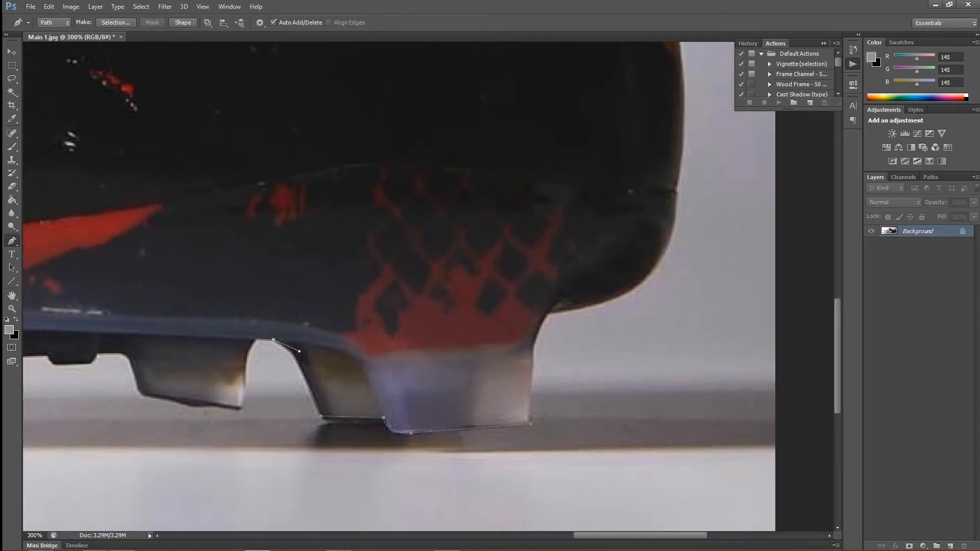
{"action": "left_click_drag", "start_coordinate": [244, 391], "coordinate": [245, 459]}
{"action": "left_click", "coordinate": [244, 398], "text": "alt"}
{"action": "key", "text": "ctrl+z"}
{"action": "left_click", "coordinate": [244, 393], "text": "alt"}
{"action": "left_click", "coordinate": [239, 410]}
{"action": "left_click_drag", "start_coordinate": [140, 393], "coordinate": [129, 386]}
Step: Convert the path around the shoe into a new anti-aliased selection with a feather radius of 0 pixels
{"action": "key", "text": "ctrl+0"}
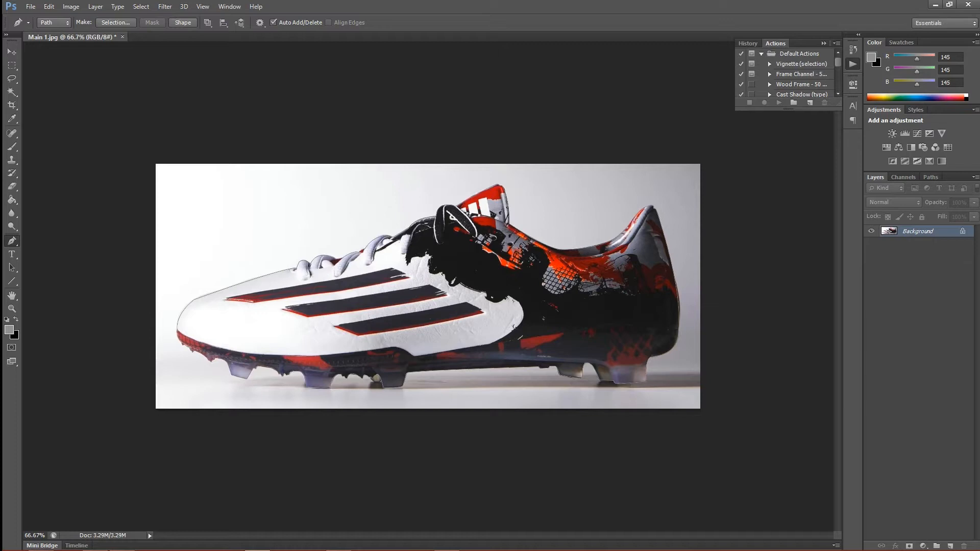
{"action": "key", "text": "i"}
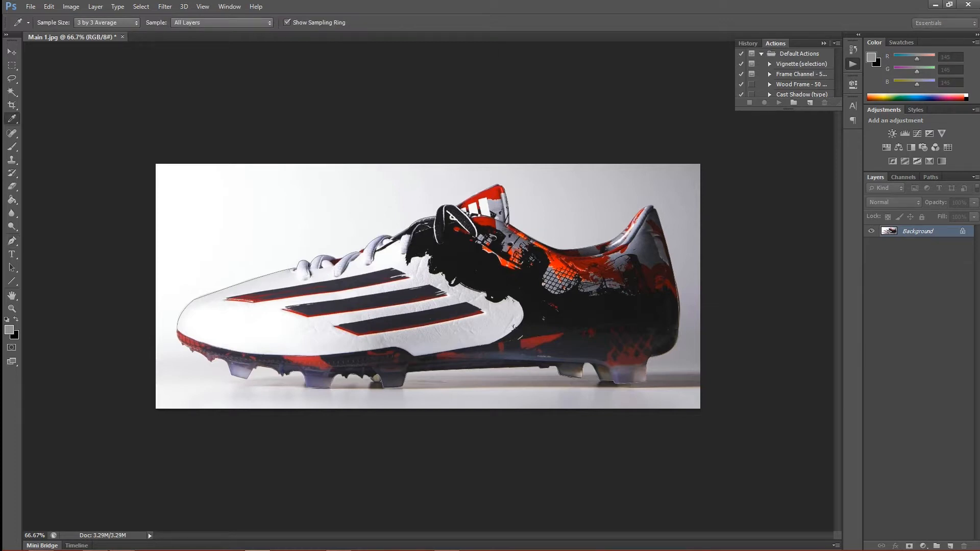
{"action": "left_click_drag", "start_coordinate": [979, 217], "coordinate": [536, 214]}
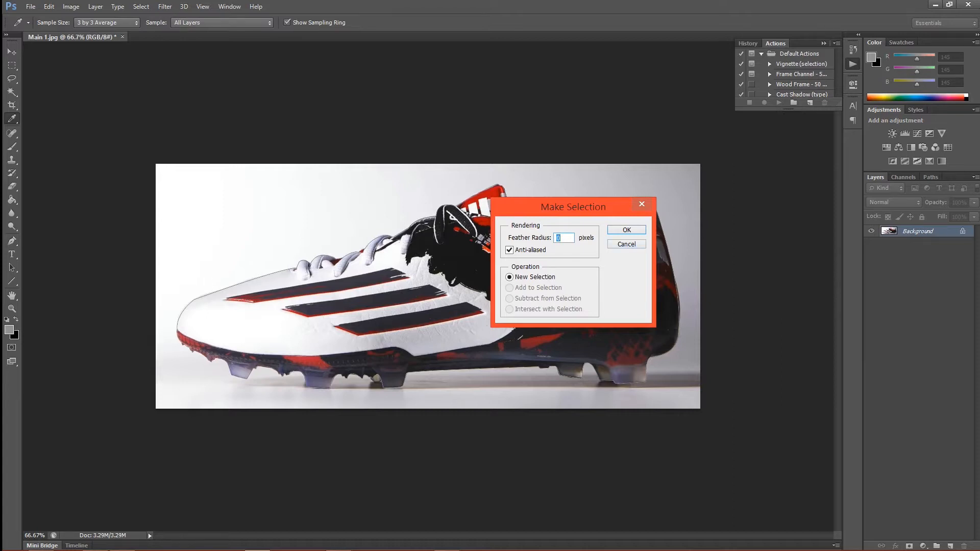
{"action": "key", "text": "Return"}
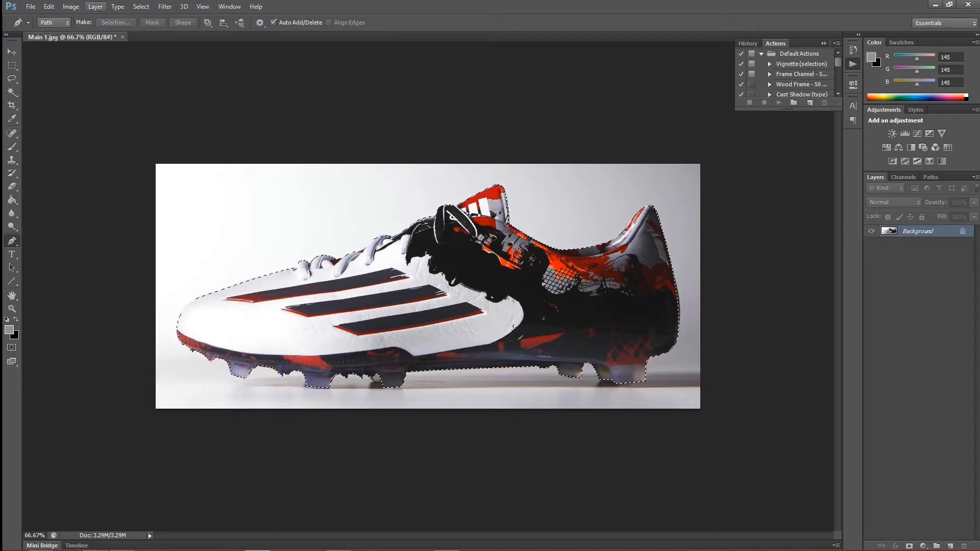
Step: Invert the selection so that it covers the background around the shoe
{"action": "left_click", "coordinate": [49, 6]}
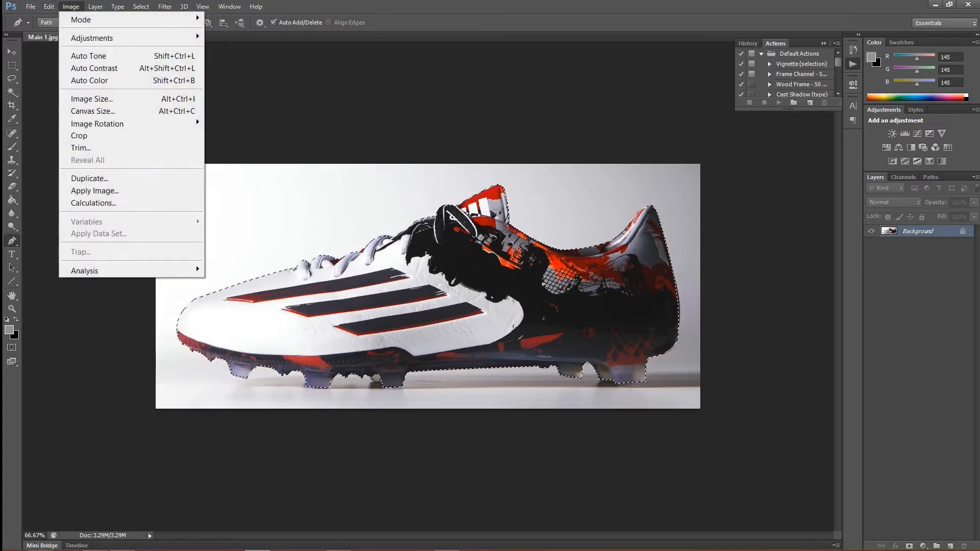
{"action": "mouse_move", "coordinate": [95, 7]}
{"action": "mouse_move", "coordinate": [141, 6]}
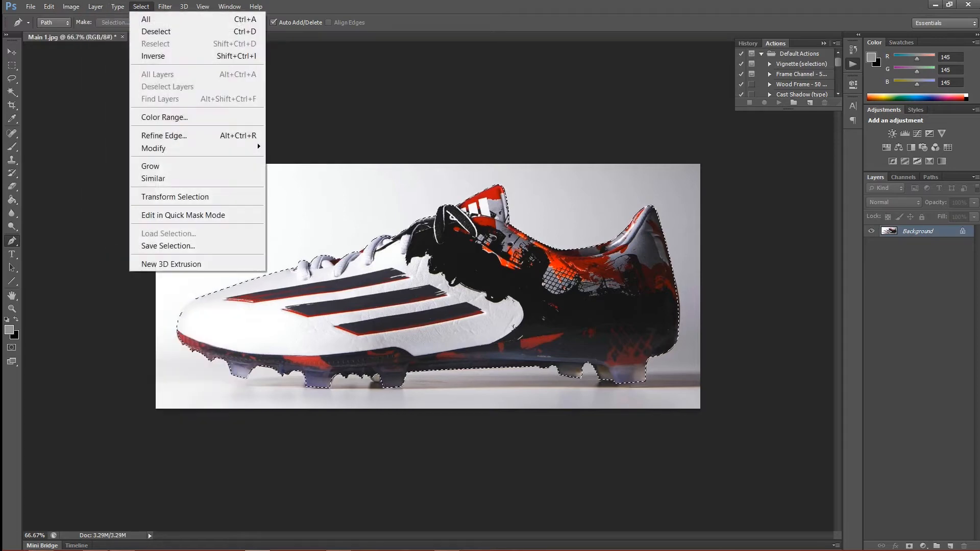
{"action": "left_click", "coordinate": [153, 56]}
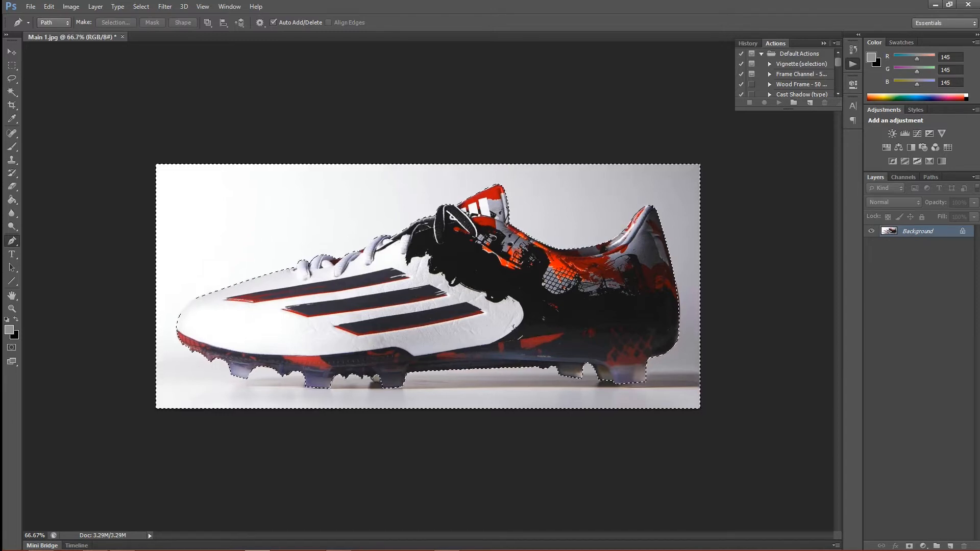
Step: Fill the selected background with the green colour 24ff00, using Normal blending at 100% opacity
{"action": "key", "text": "shift+F5"}
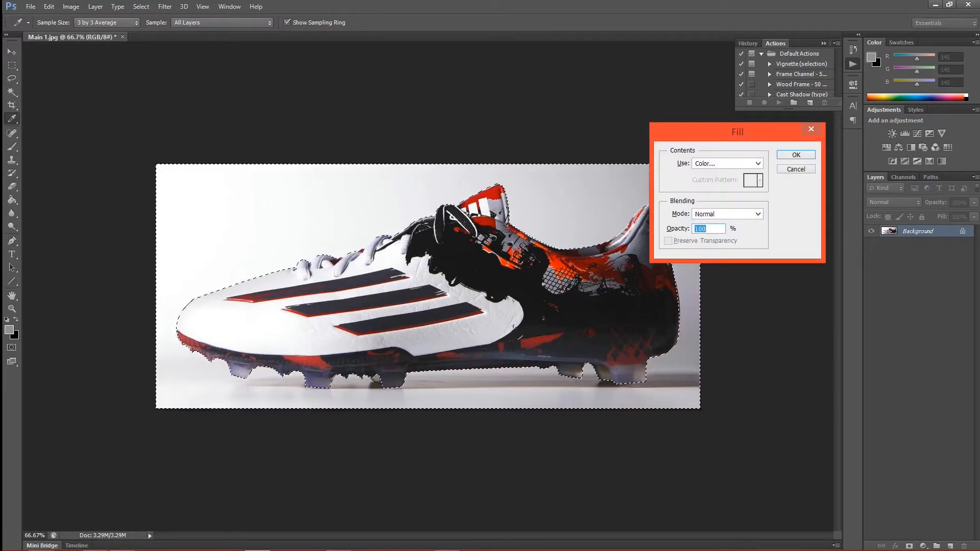
{"action": "left_click", "coordinate": [757, 163]}
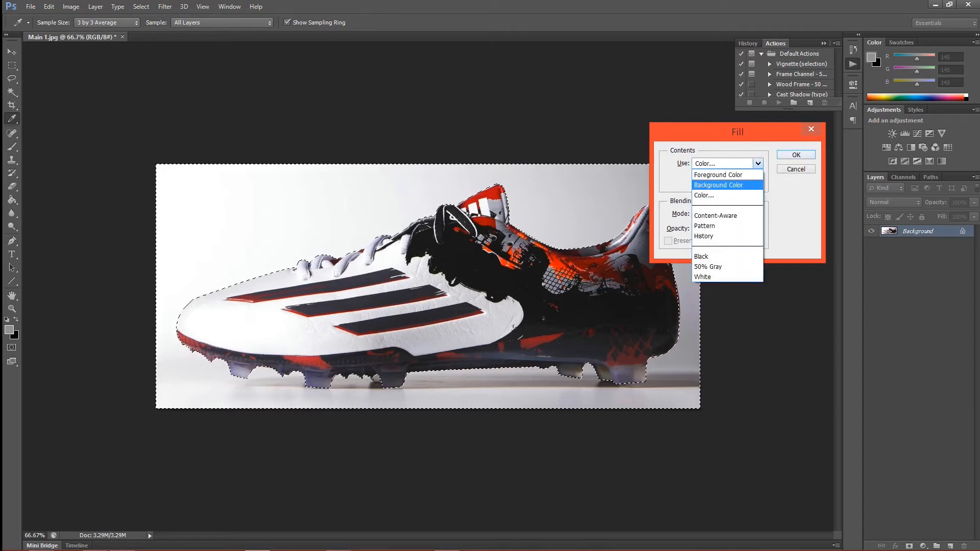
{"action": "key", "text": "Return"}
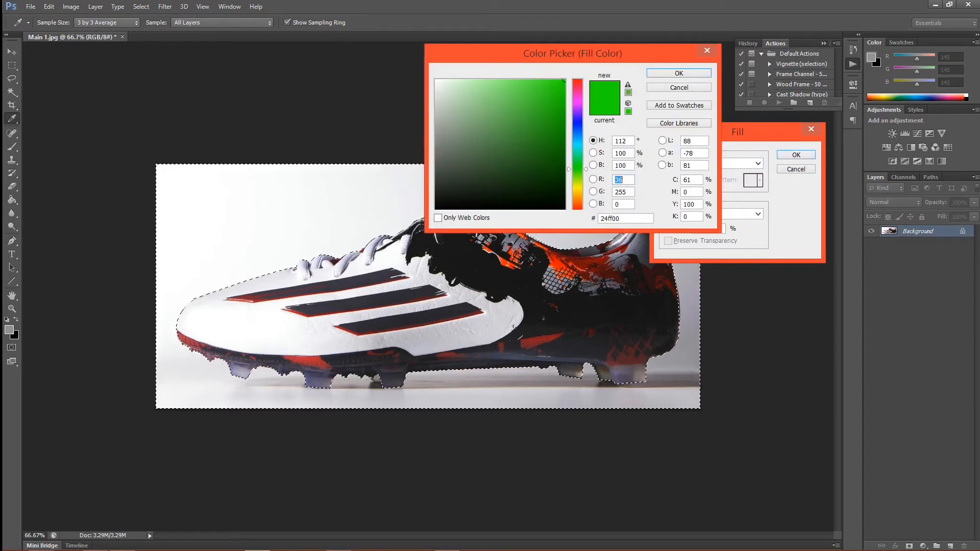
{"action": "key", "text": "Return"}
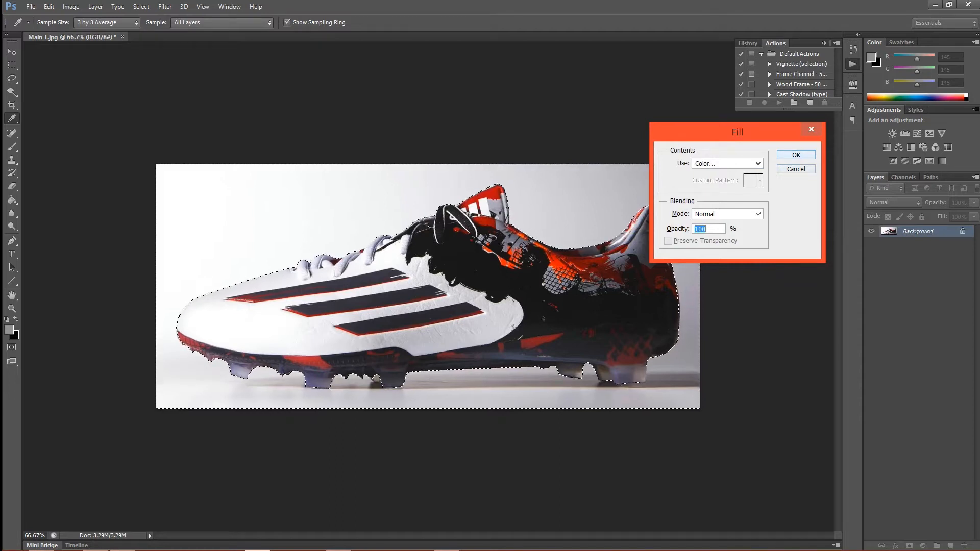
{"action": "key", "text": "Return"}
{"action": "key", "text": "p"}
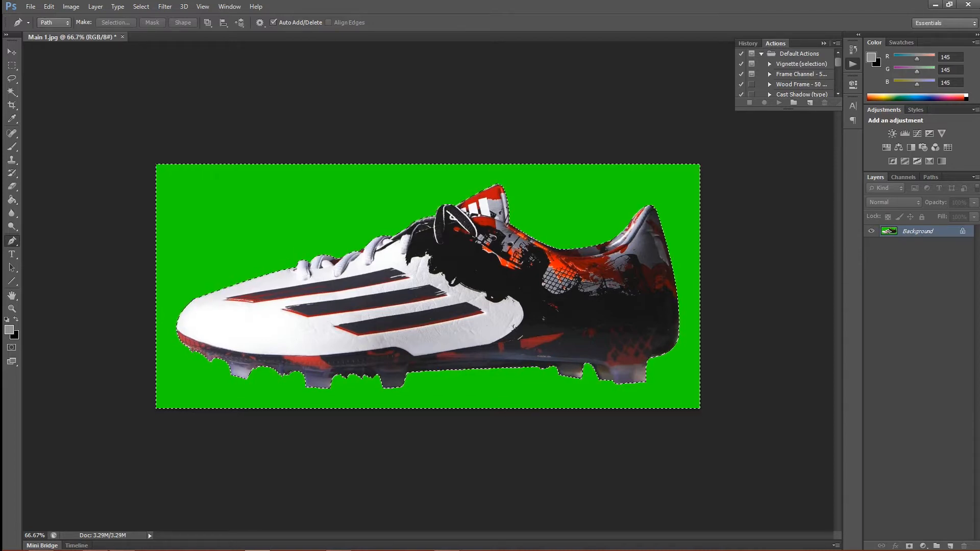
Step: Save the image as the JPEG file Main 1 GS in the Advertisement Design Messi Cleats folder, with quality 12 and the Progressive format
{"action": "left_click", "coordinate": [49, 6]}
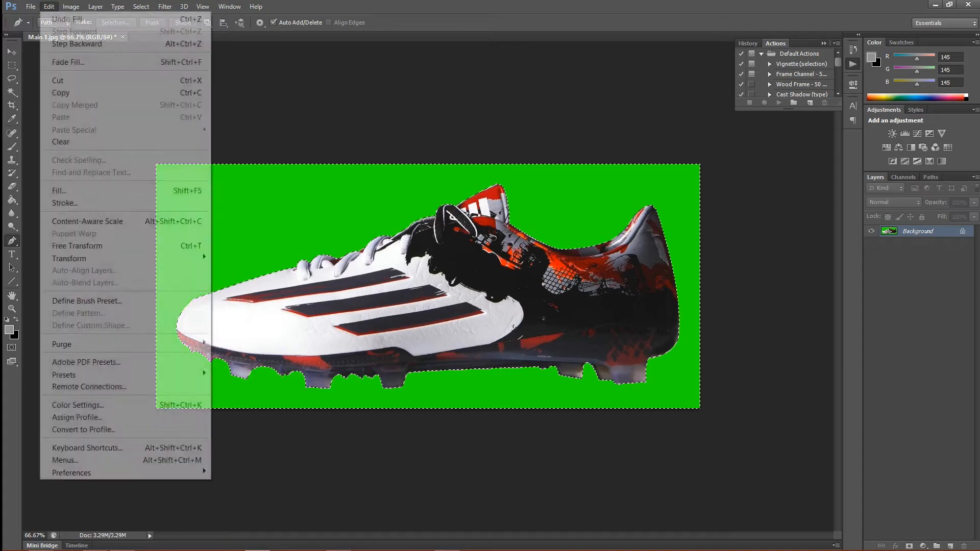
{"action": "left_click", "coordinate": [31, 7]}
{"action": "left_click", "coordinate": [31, 6]}
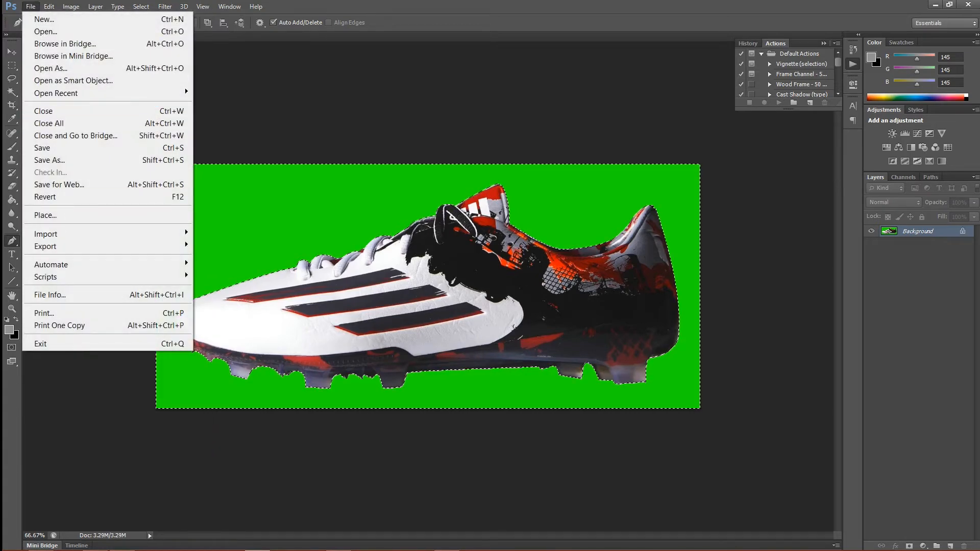
{"action": "left_click", "coordinate": [49, 160]}
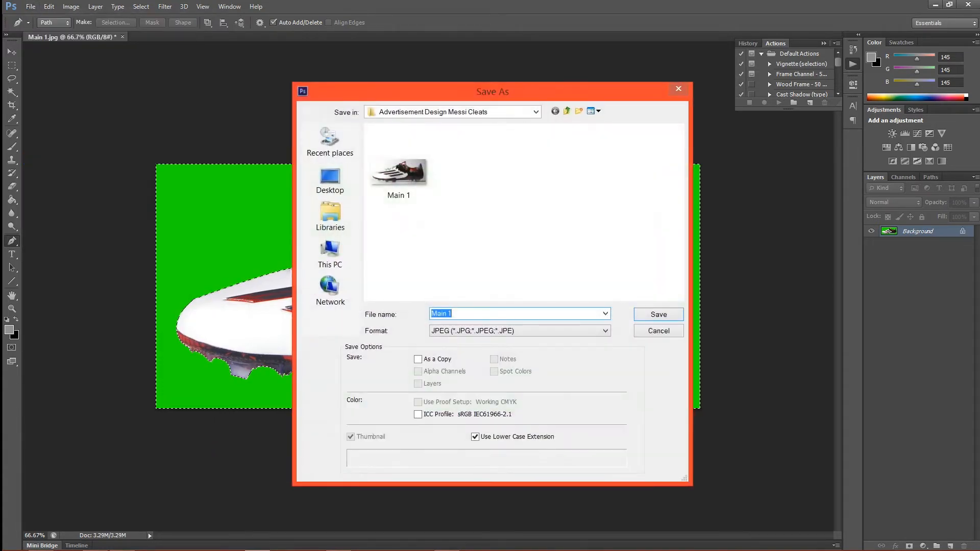
{"action": "type", "text": "Ma"}
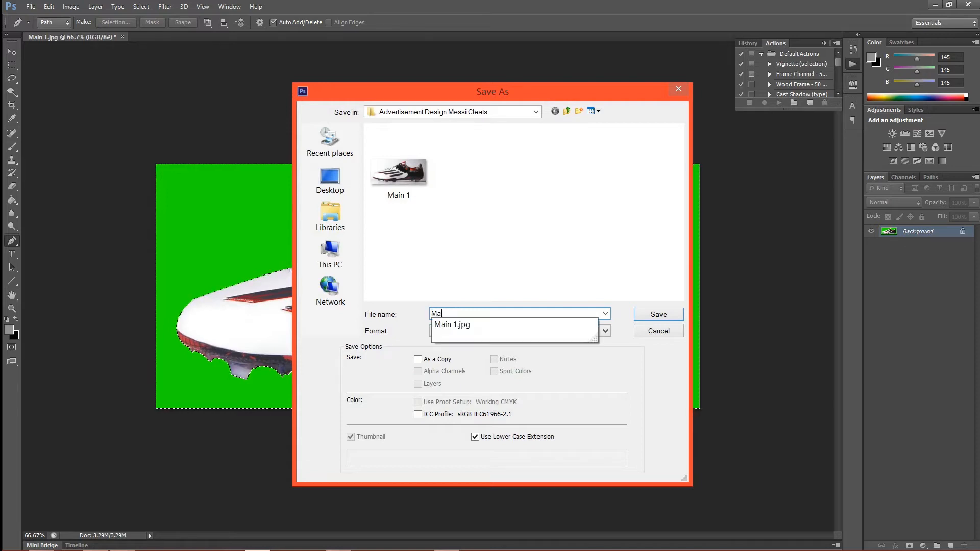
{"action": "type", "text": "in 1 GS"}
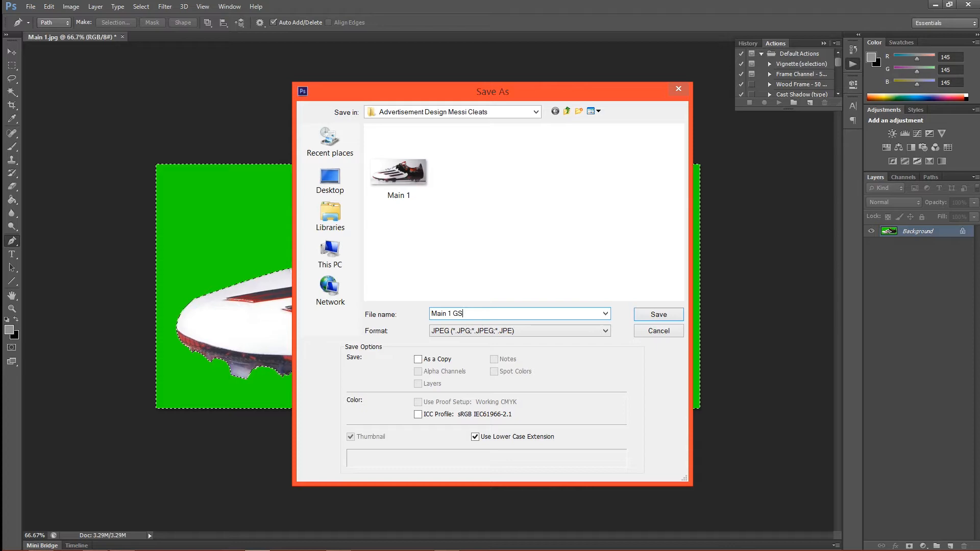
{"action": "key", "text": "Return"}
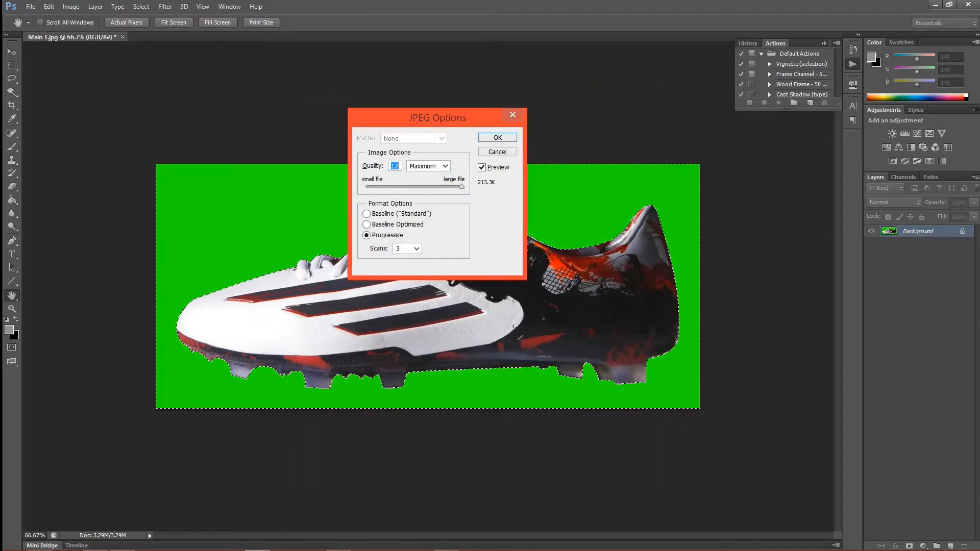
{"action": "key", "text": "Return"}
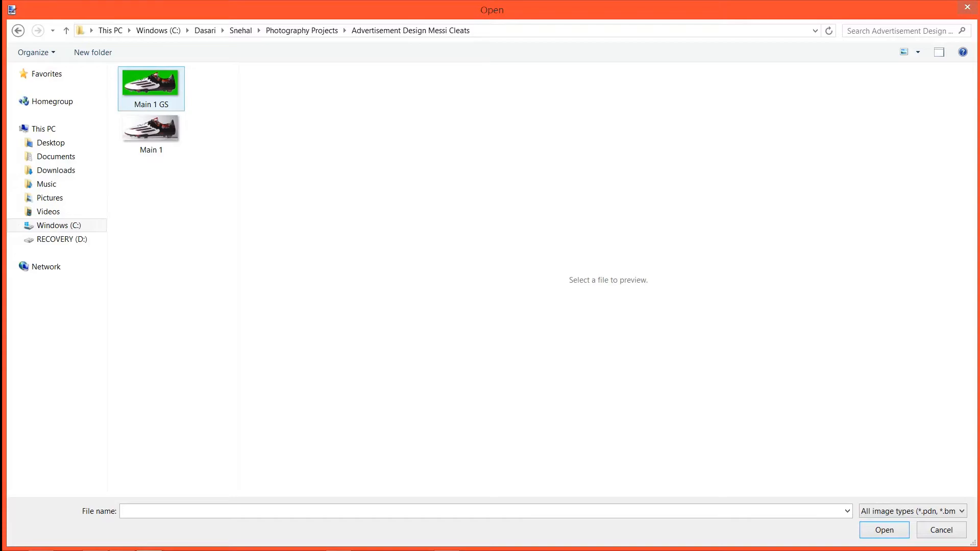
Step: In paint.net, open the Main 1 GS image and all the images in the Stock folder of Photography Projects
{"action": "double_click", "coordinate": [151, 85]}
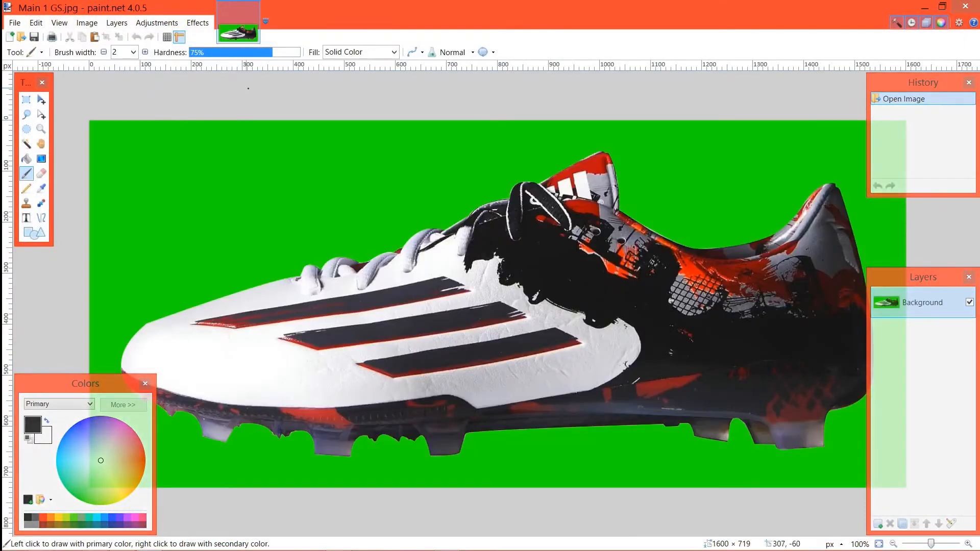
{"action": "left_click", "coordinate": [15, 22]}
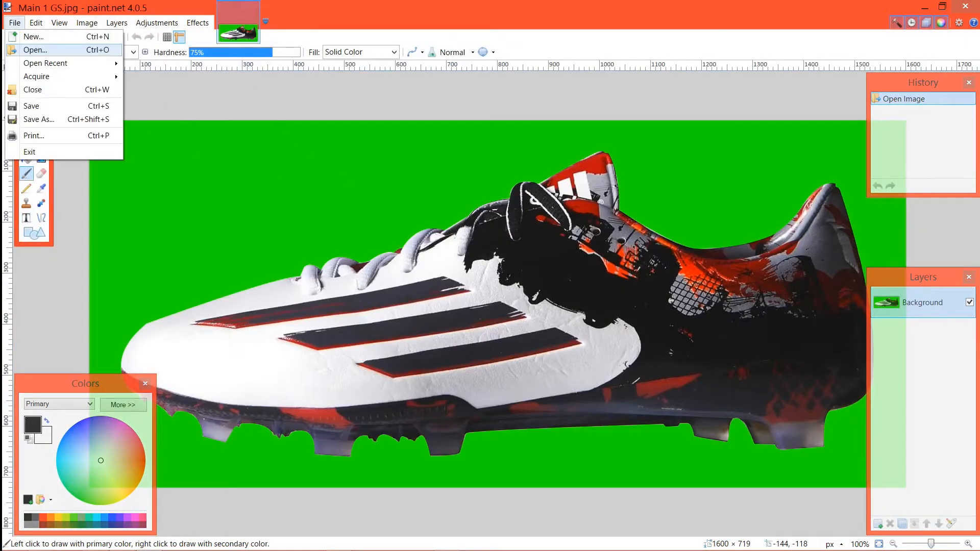
{"action": "left_click", "coordinate": [31, 50]}
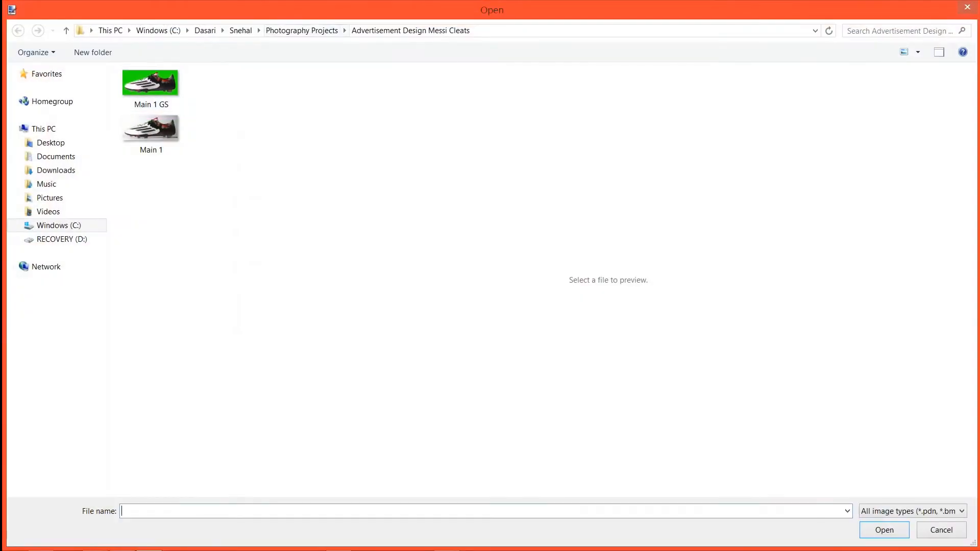
{"action": "left_click", "coordinate": [302, 30]}
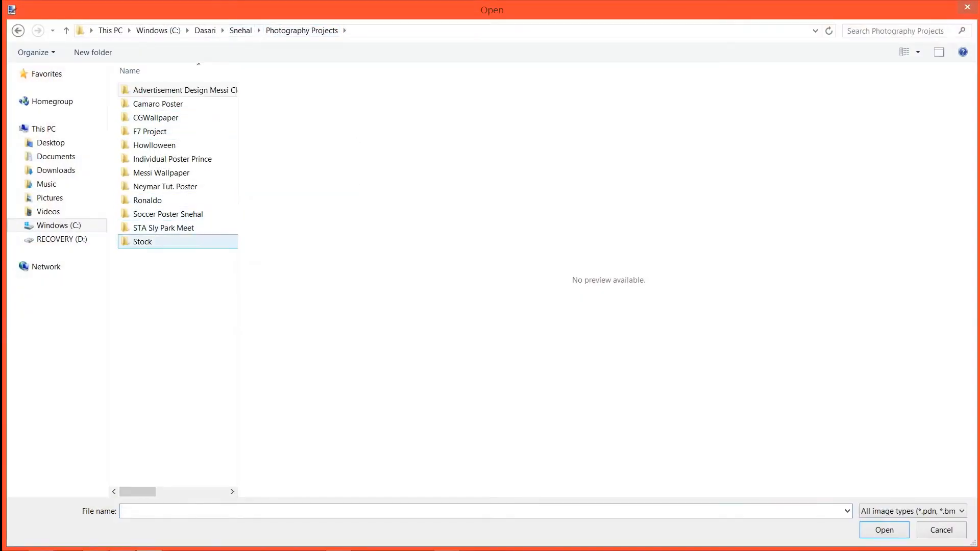
{"action": "double_click", "coordinate": [153, 242]}
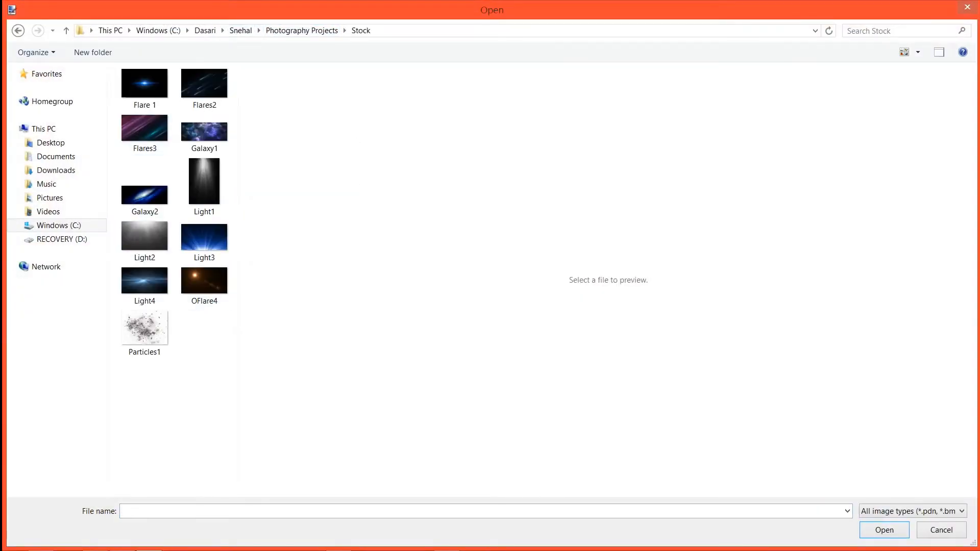
{"action": "key", "text": "ctrl+a"}
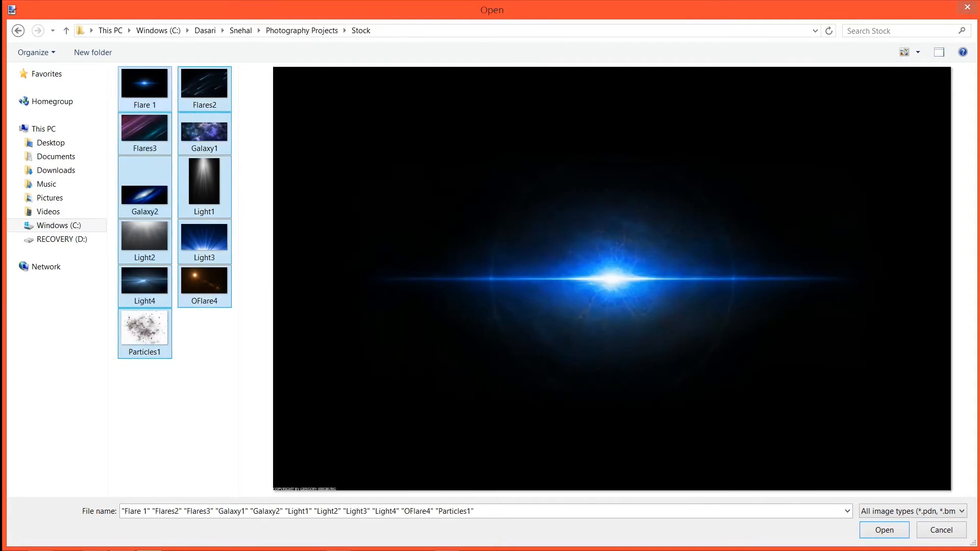
{"action": "key", "text": "Return"}
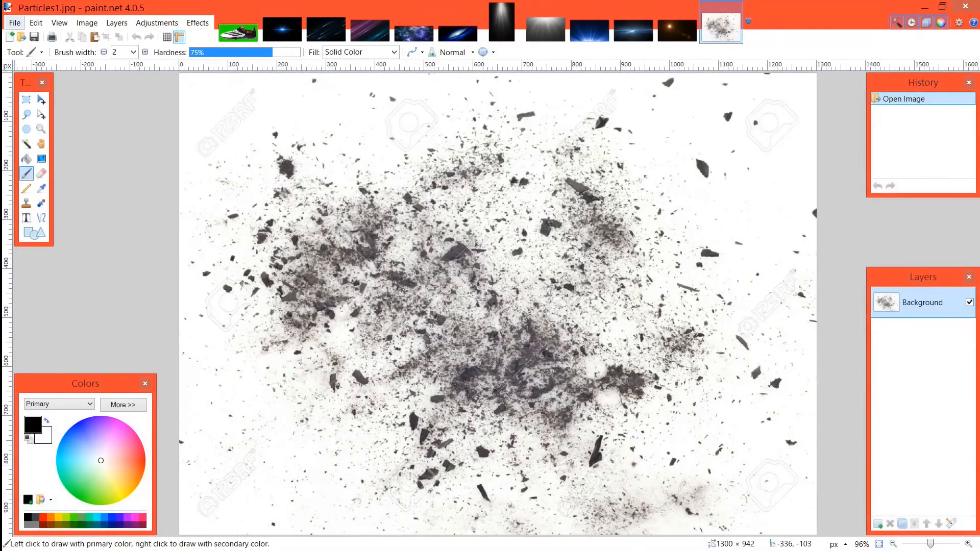
Step: Look through the opened stock images, viewing Light2 and Flares2
{"action": "left_click", "coordinate": [15, 23]}
{"action": "mouse_move", "coordinate": [45, 62]}
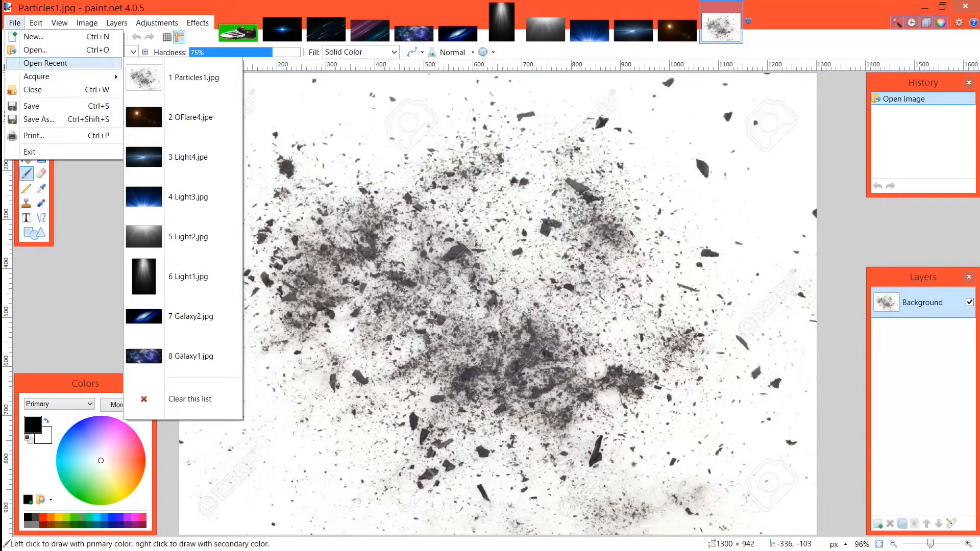
{"action": "left_click", "coordinate": [545, 29]}
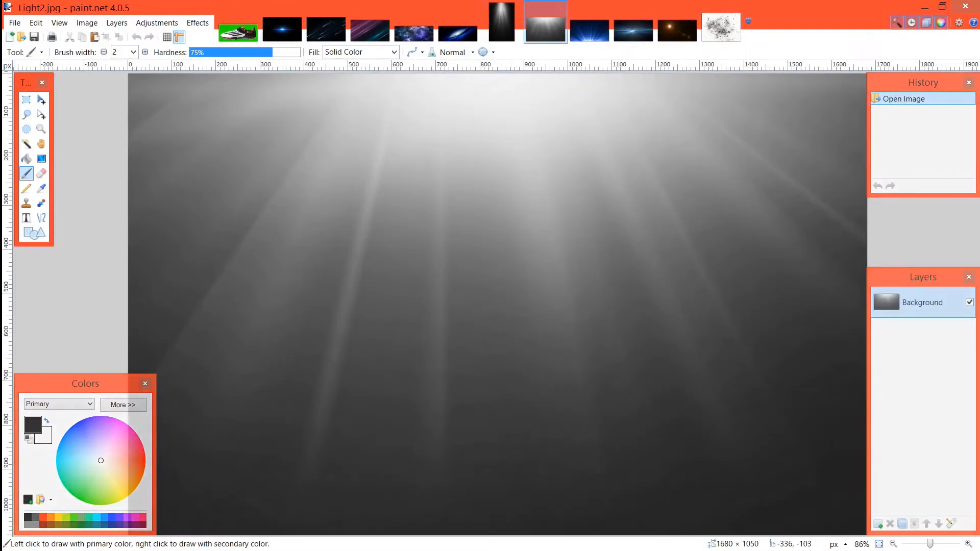
{"action": "left_click", "coordinate": [326, 29]}
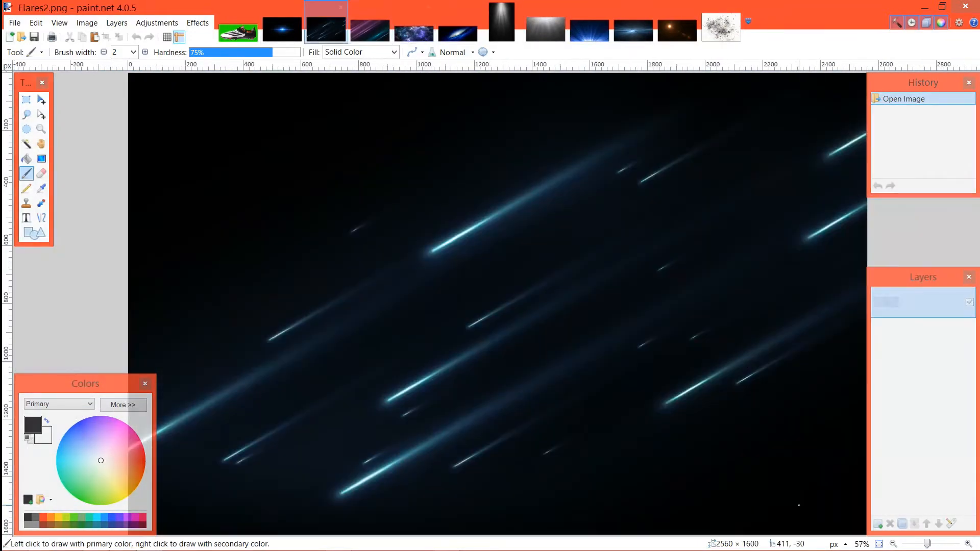
Step: Look at the Flares3 stock image and close the Galaxy1 and Galaxy2 images
{"action": "left_click", "coordinate": [413, 31]}
{"action": "left_click", "coordinate": [370, 31]}
{"action": "left_click", "coordinate": [413, 31]}
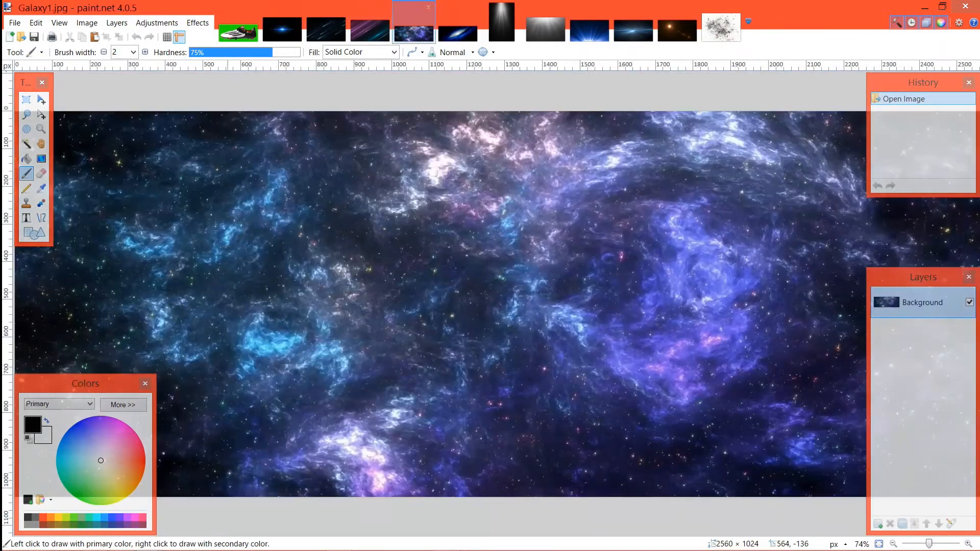
{"action": "left_click", "coordinate": [428, 7]}
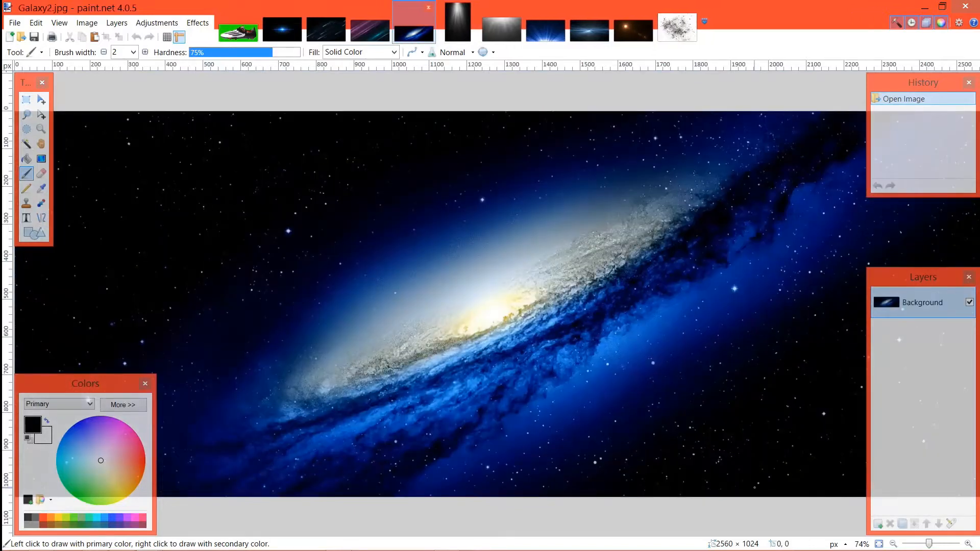
{"action": "left_click", "coordinate": [428, 8]}
Step: Review the Light3 image, close the Light4 image, and bring up the Particles1 image
{"action": "left_click", "coordinate": [502, 29]}
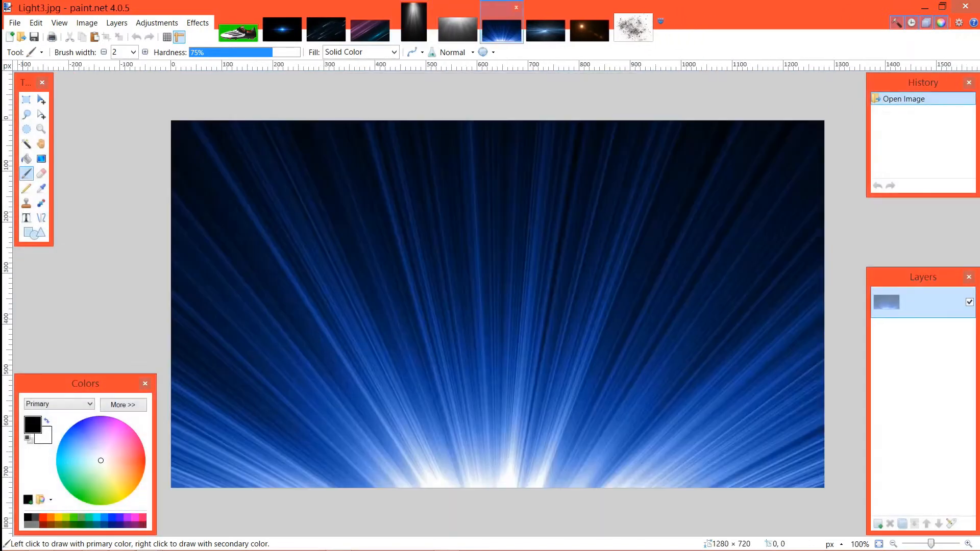
{"action": "left_click", "coordinate": [545, 31]}
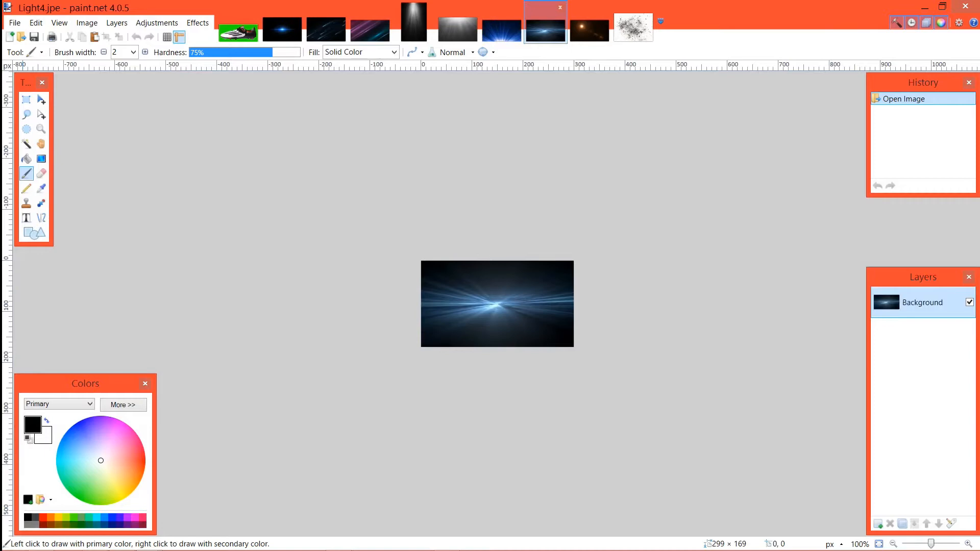
{"action": "key", "text": "ctrl+w"}
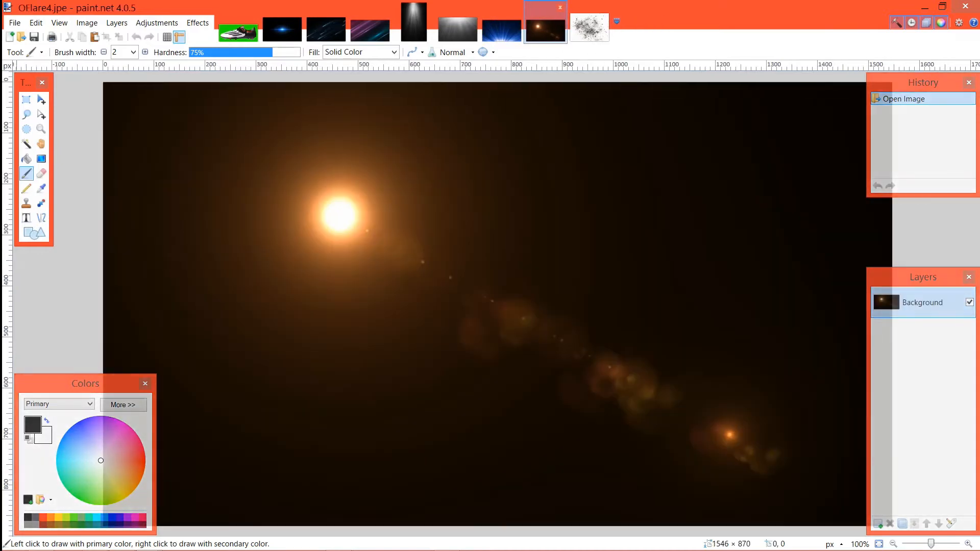
{"action": "key", "text": "ctrl+Tab"}
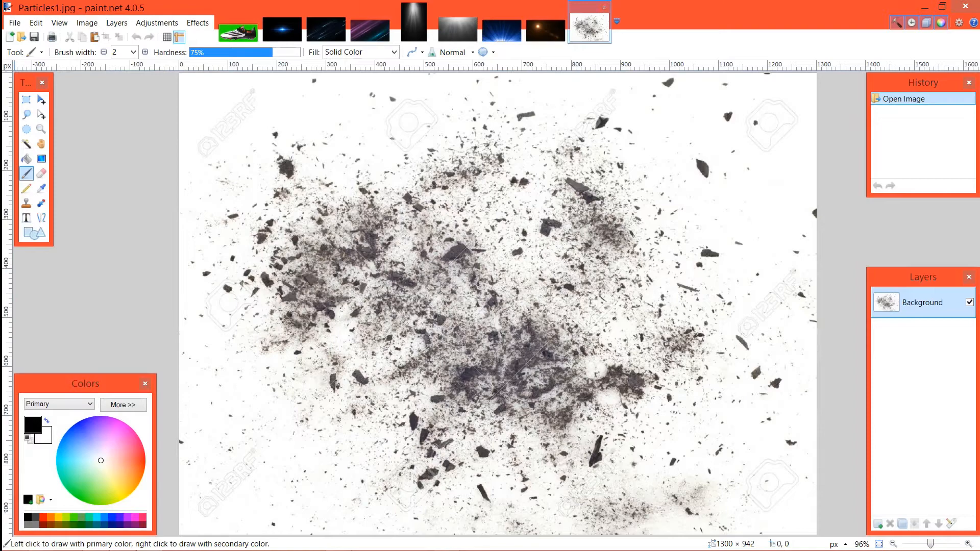
Step: Open all the images in the particles and lights folder of the soccer poster project within Photography Projects
{"action": "left_click", "coordinate": [15, 23]}
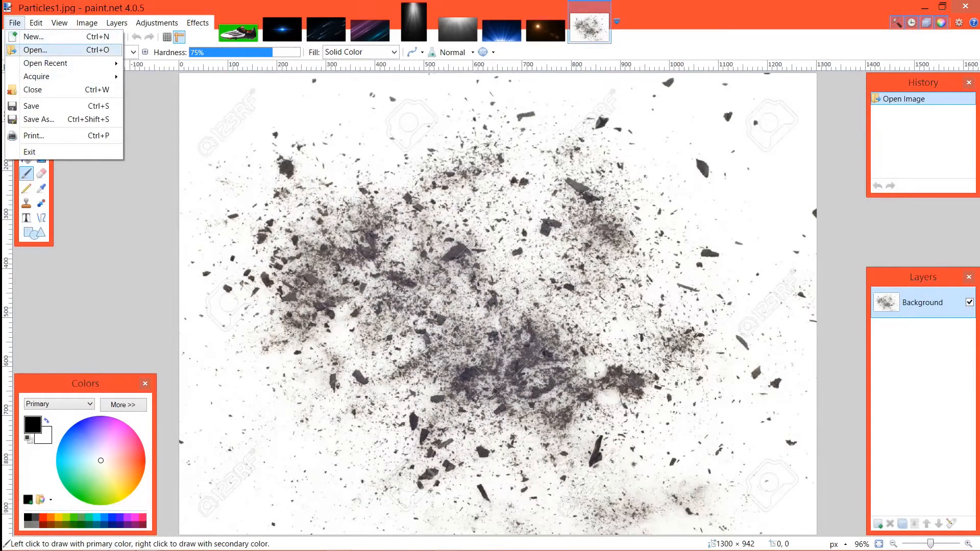
{"action": "left_click", "coordinate": [34, 50]}
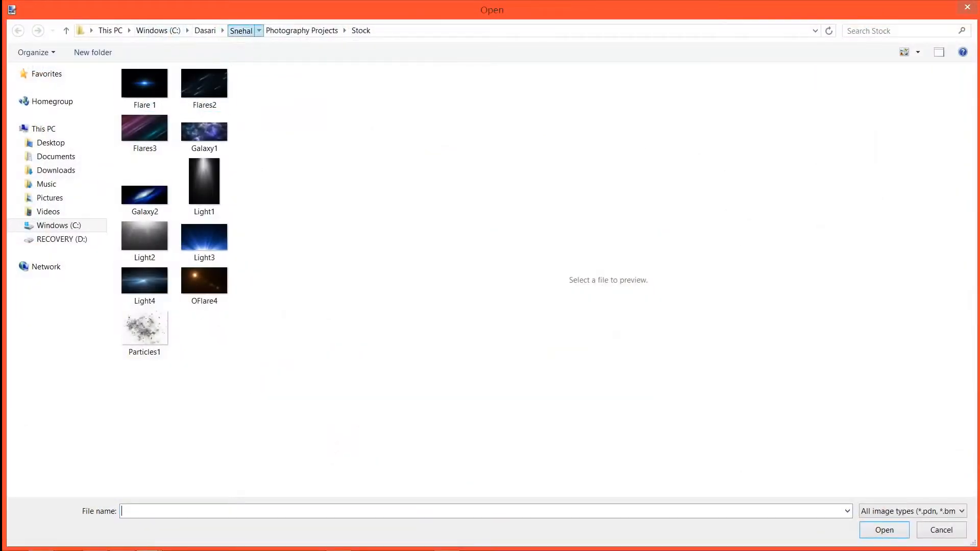
{"action": "left_click", "coordinate": [241, 31]}
{"action": "double_click", "coordinate": [153, 250]}
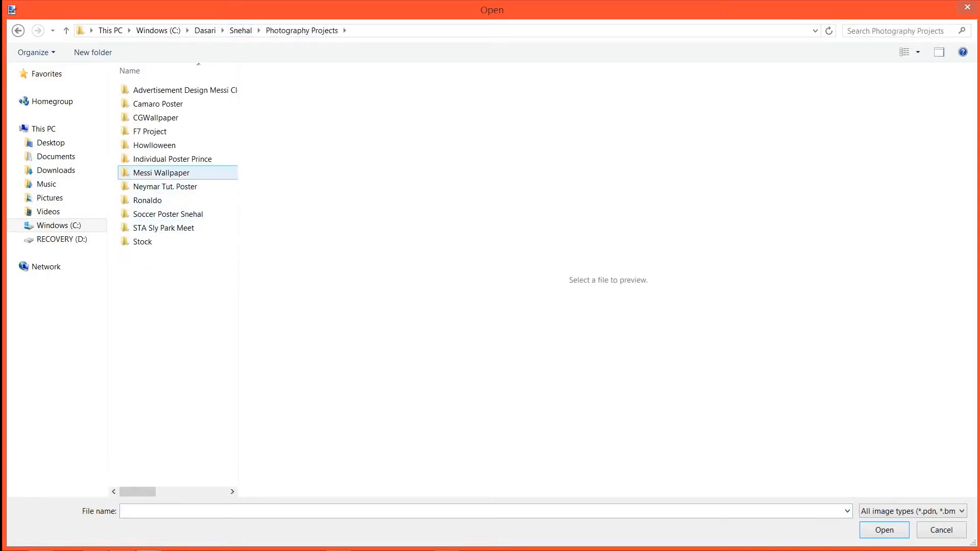
{"action": "double_click", "coordinate": [163, 228]}
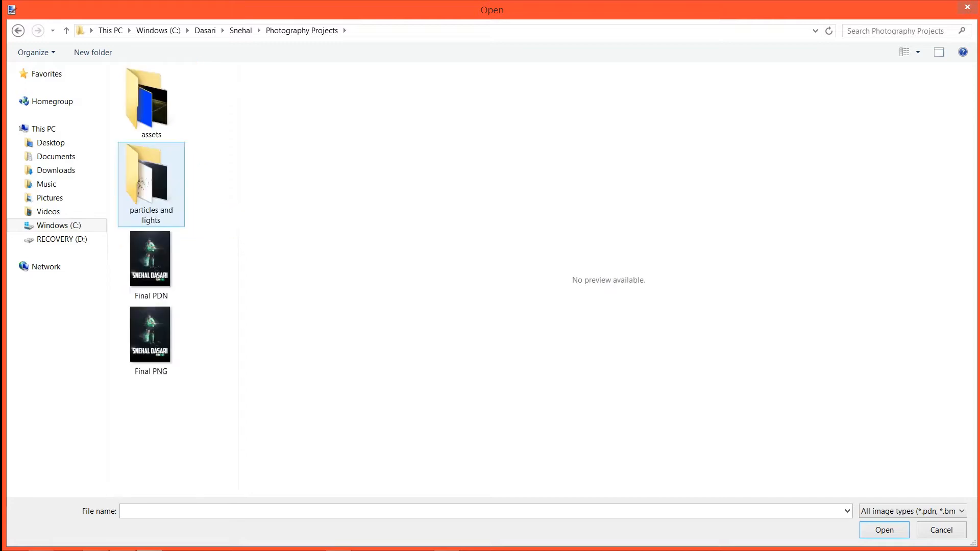
{"action": "double_click", "coordinate": [151, 184]}
{"action": "mouse_move", "coordinate": [154, 403]}
{"action": "left_mouse_down"}
{"action": "mouse_move", "coordinate": [186, 138]}
{"action": "mouse_move", "coordinate": [141, 64]}
{"action": "left_mouse_up"}
{"action": "left_click", "coordinate": [875, 526]}
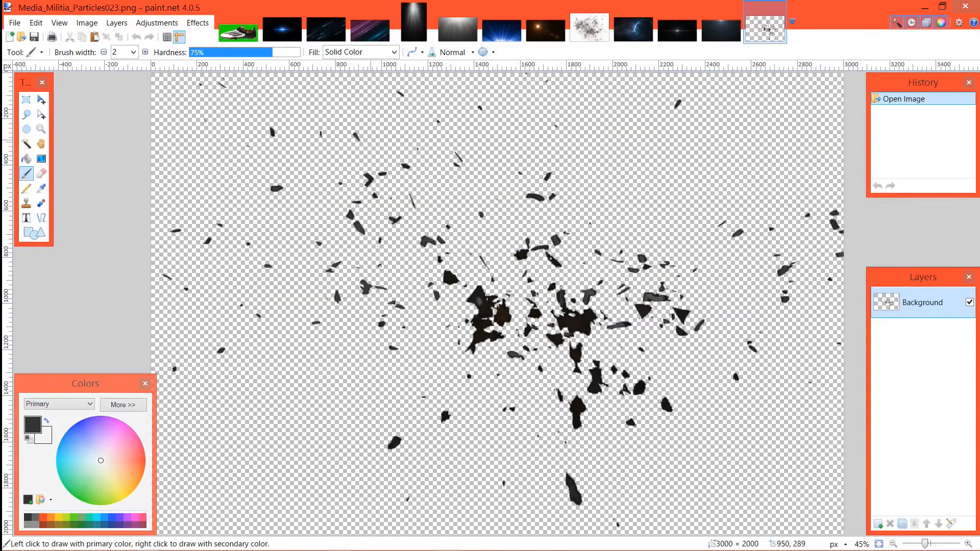
Step: Create a new blank image 1920 pixels wide and 1080 pixels high
{"action": "left_click", "coordinate": [240, 34]}
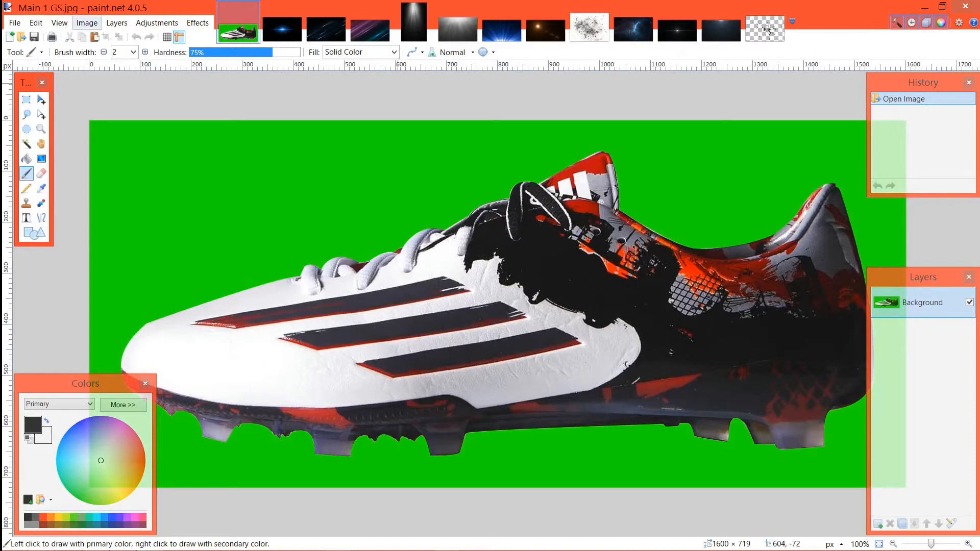
{"action": "left_click", "coordinate": [86, 22]}
{"action": "mouse_move", "coordinate": [15, 22]}
{"action": "left_click", "coordinate": [32, 37]}
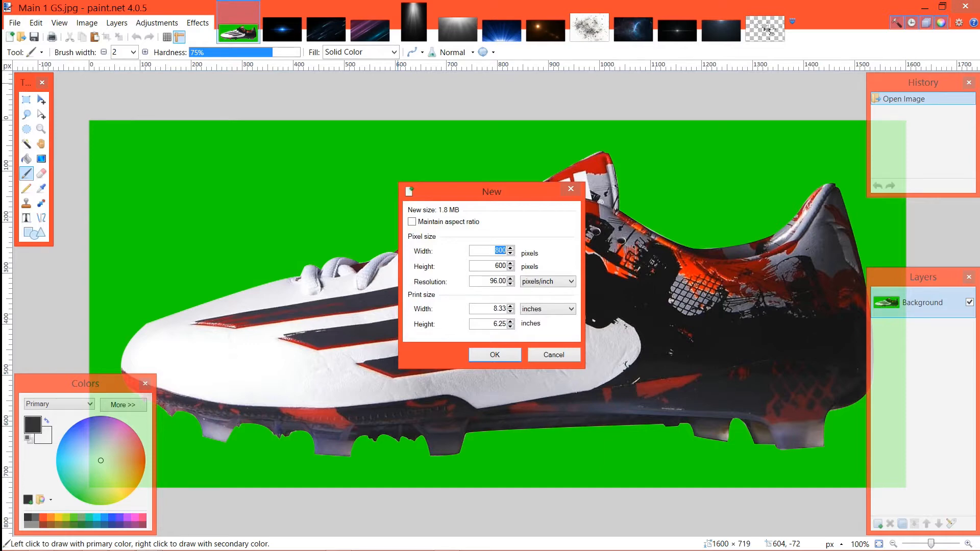
{"action": "type", "text": "1920"}
{"action": "type", "text": "1080"}
{"action": "key", "text": "Return"}
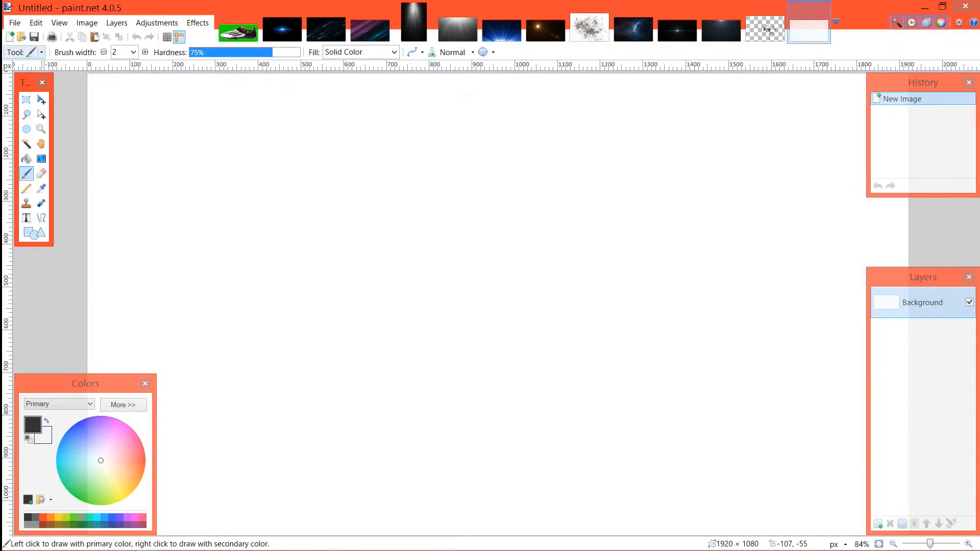
{"action": "scroll", "coordinate": [42, 50], "scroll_direction": "down", "scroll_amount": 1}
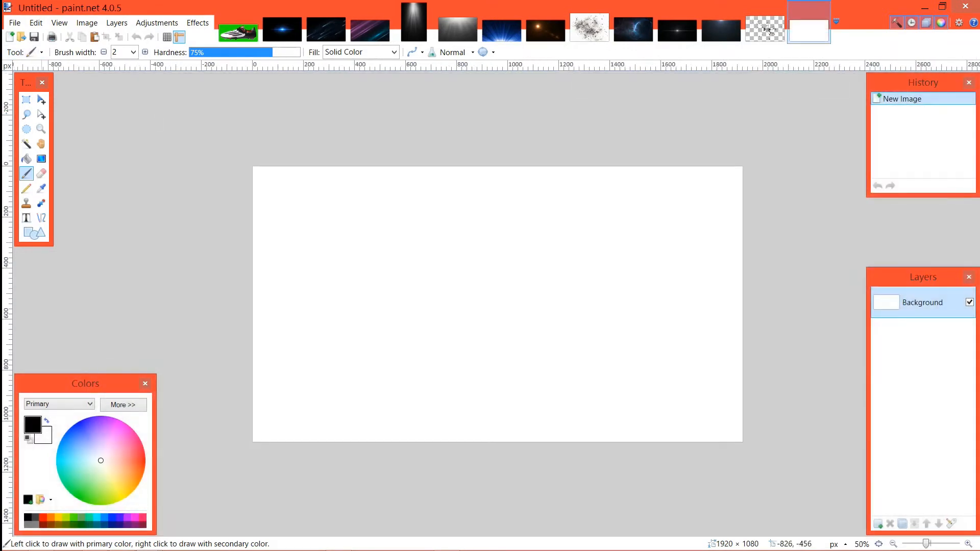
Step: Copy the Main 1 GS boot image and move the untitled image to the front of the open images
{"action": "left_click", "coordinate": [283, 29]}
{"action": "left_click", "coordinate": [239, 32]}
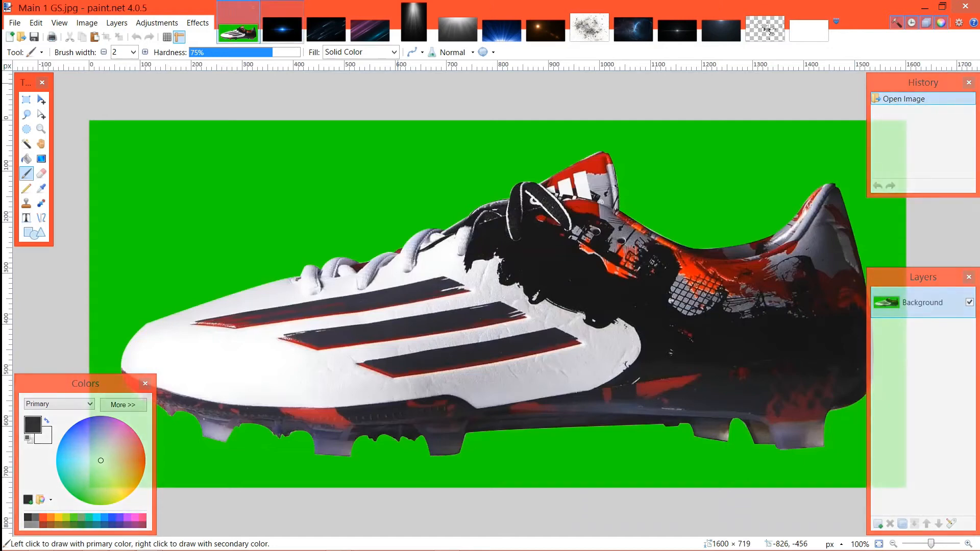
{"action": "left_click_drag", "start_coordinate": [809, 31], "coordinate": [238, 31]}
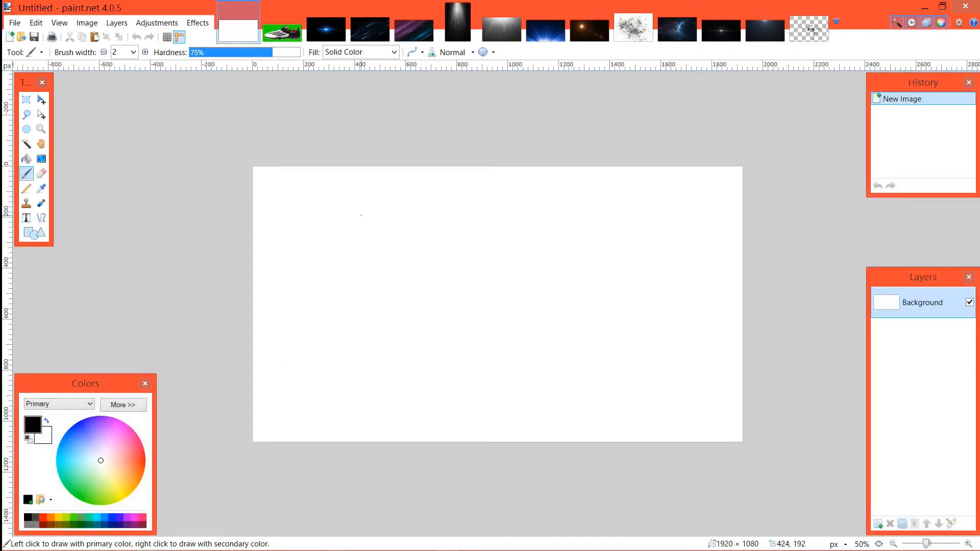
Step: Add a new layer to the untitled image and name it Main
{"action": "mouse_move", "coordinate": [944, 550]}
{"action": "key", "text": "ctrl+shift+n"}
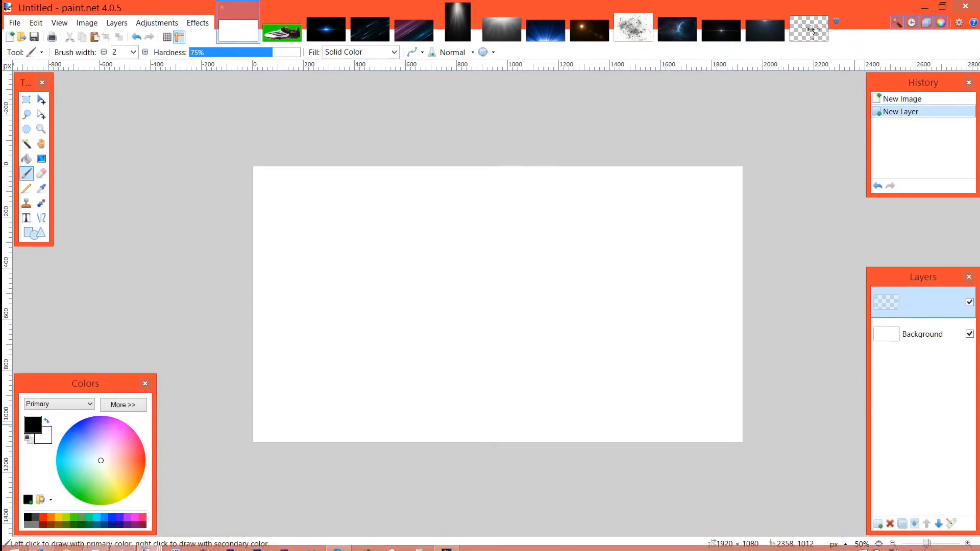
{"action": "key", "text": "F4"}
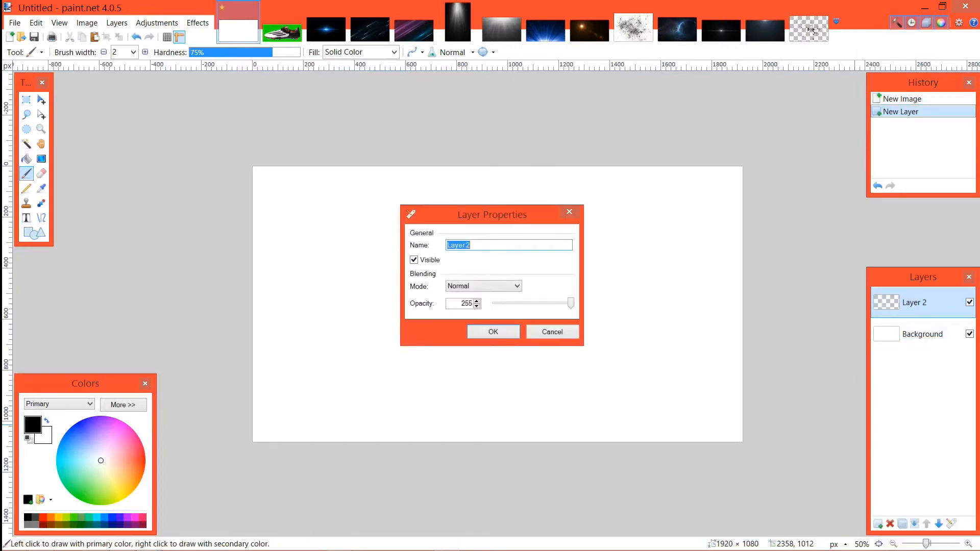
{"action": "type", "text": "Main"}
{"action": "key", "text": "Return"}
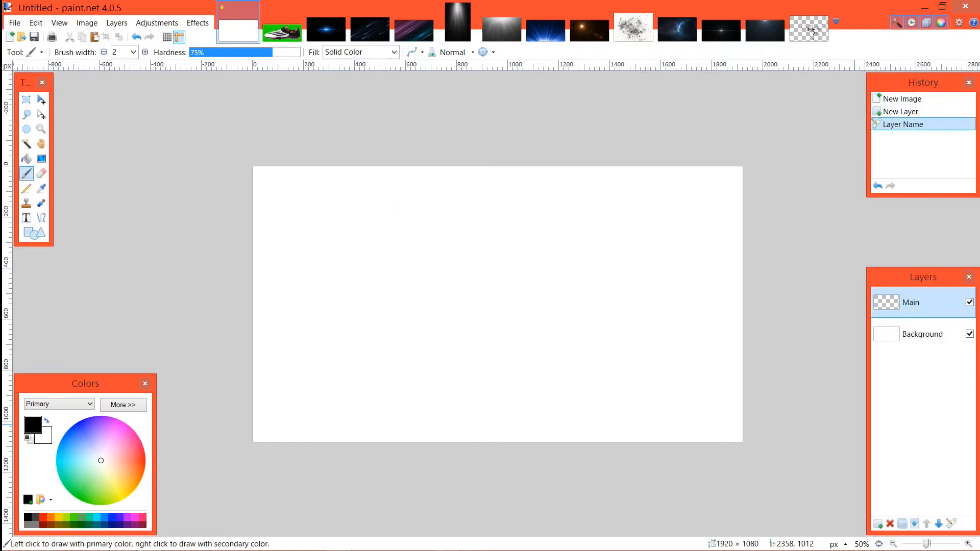
Step: Paste the green-screen boot image into the Main layer, move it to about 122, 202 pixels, and deselect it
{"action": "key", "text": "ctrl+v"}
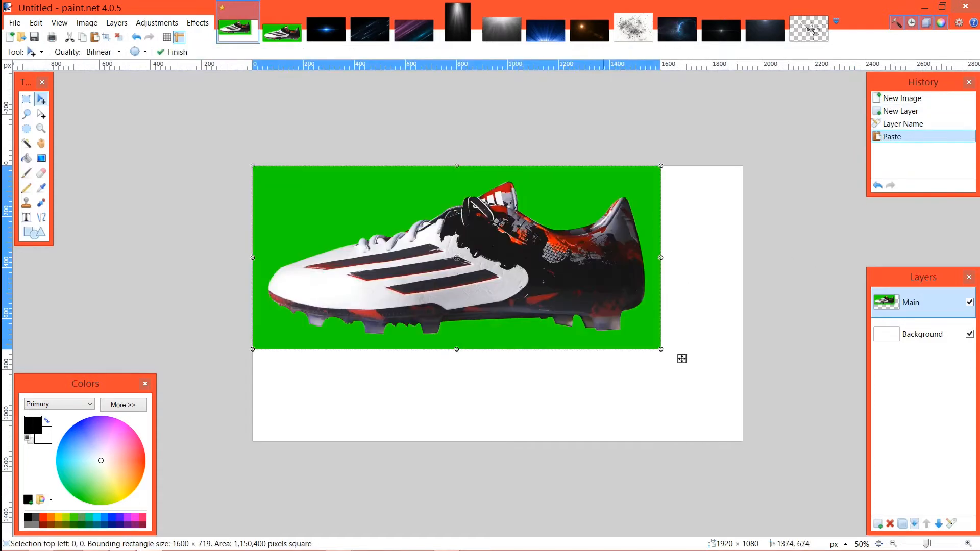
{"action": "left_click_drag", "start_coordinate": [685, 355], "coordinate": [713, 411]}
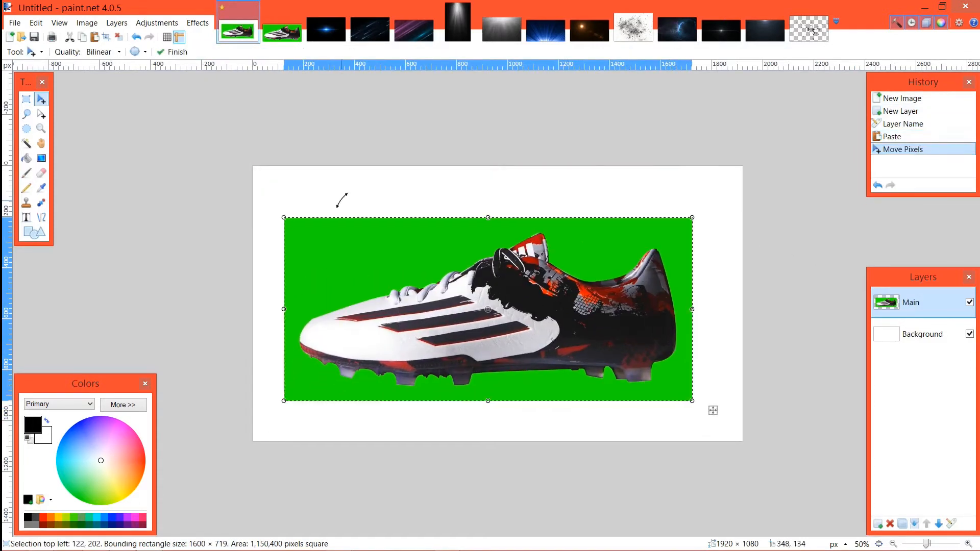
{"action": "key", "text": "ctrl+d"}
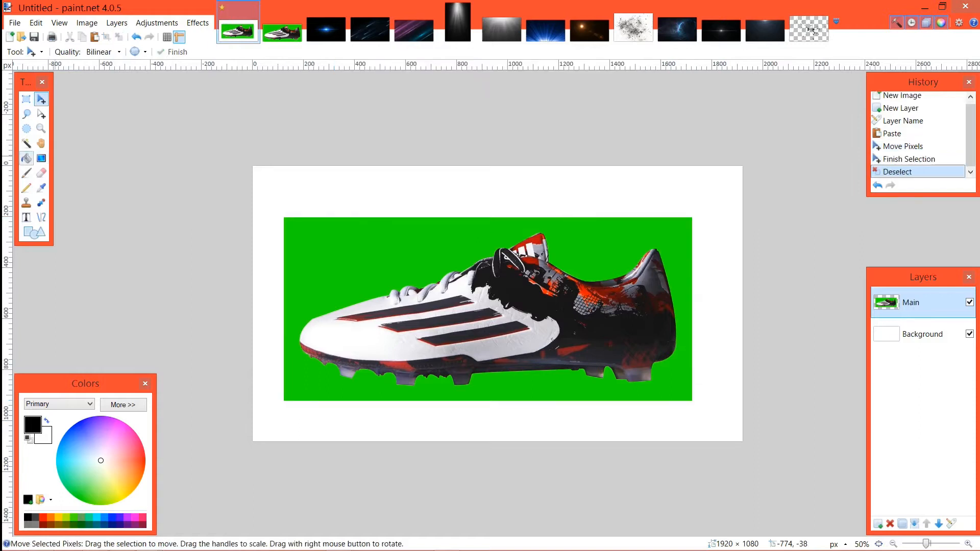
Step: Select the green area around the boot with the Magic Wand at 50% tolerance and erase it
{"action": "left_click", "coordinate": [26, 143]}
{"action": "left_click", "coordinate": [370, 252]}
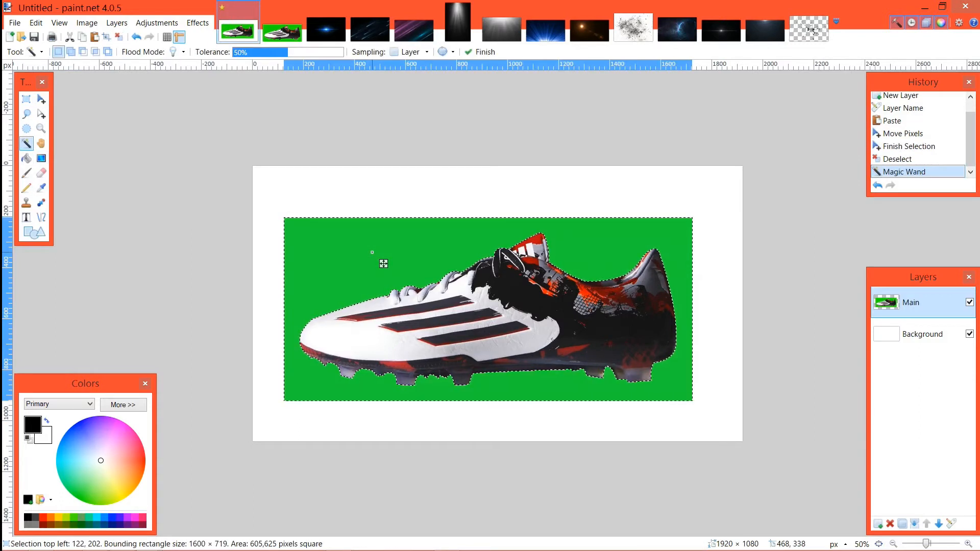
{"action": "key", "text": "Delete"}
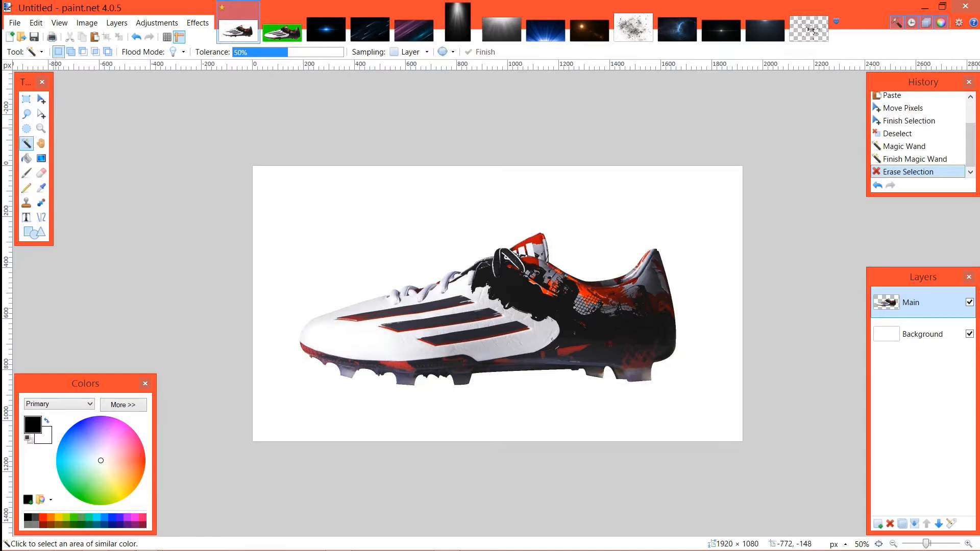
{"action": "left_click", "coordinate": [42, 99]}
{"action": "key", "text": "ctrl+a"}
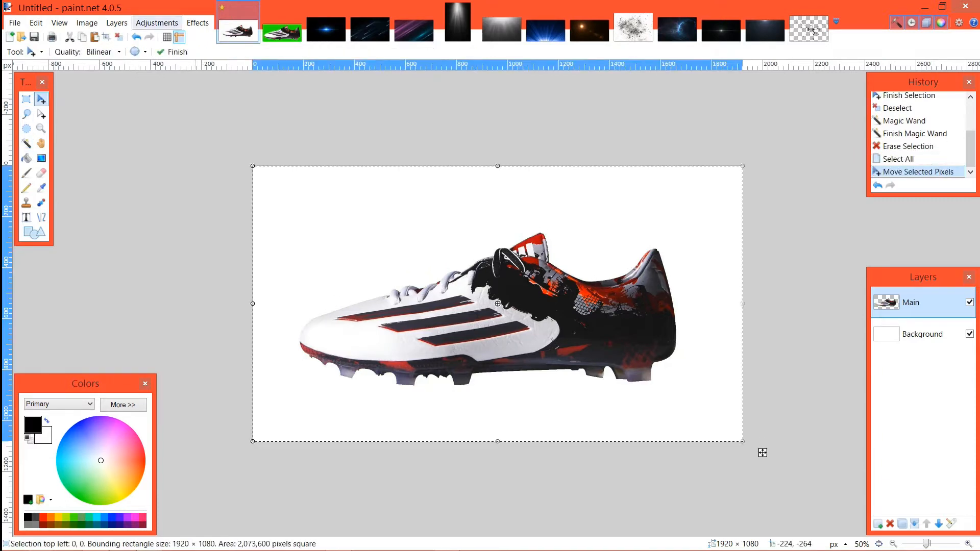
{"action": "left_click", "coordinate": [119, 37]}
Step: View the Flare 1 and Light1 stock images and return to the untitled boot composition
{"action": "key", "text": "ctrl+Tab"}
{"action": "key", "text": "ctrl+Tab"}
{"action": "key", "text": "ctrl+Tab"}
{"action": "key", "text": "ctrl+Tab"}
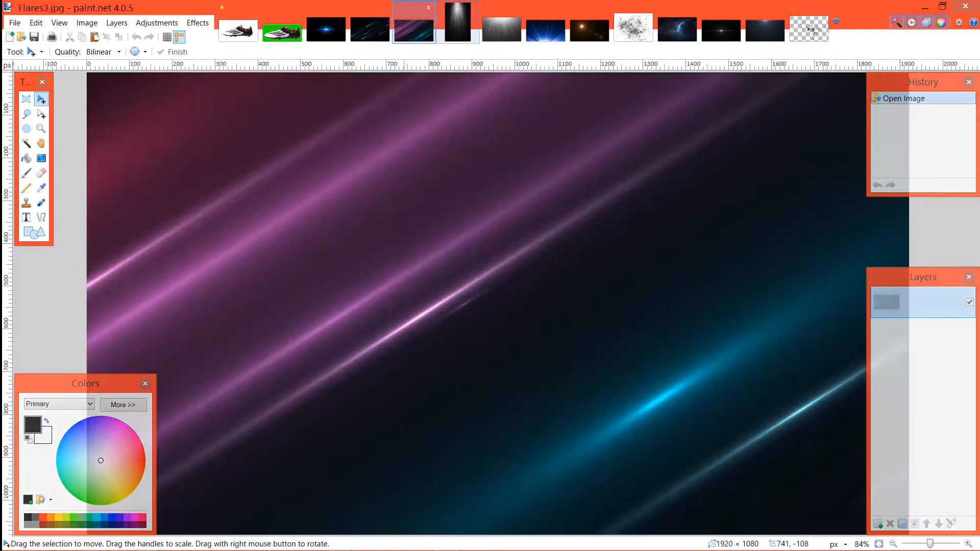
{"action": "left_click", "coordinate": [456, 25]}
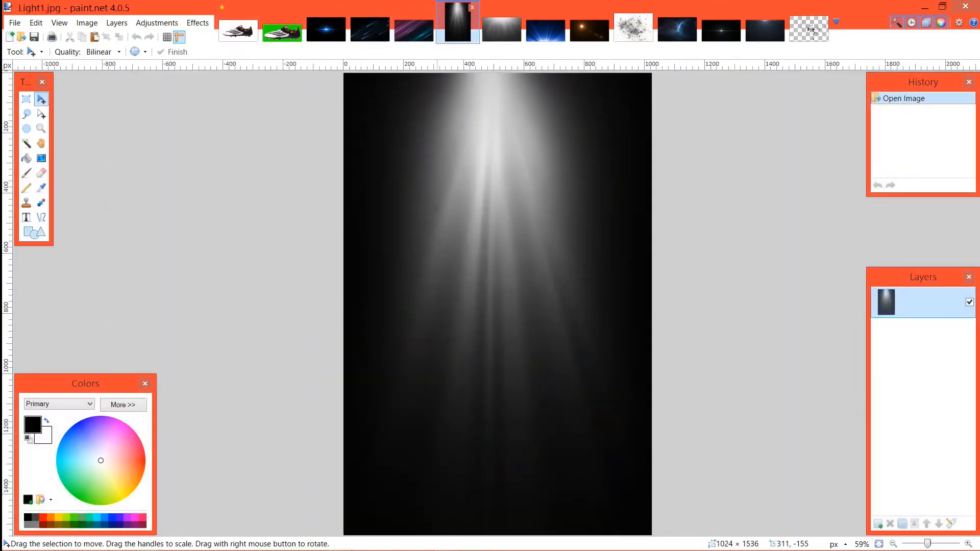
{"action": "left_click", "coordinate": [239, 30]}
{"action": "left_click", "coordinate": [270, 34]}
{"action": "left_click", "coordinate": [243, 33]}
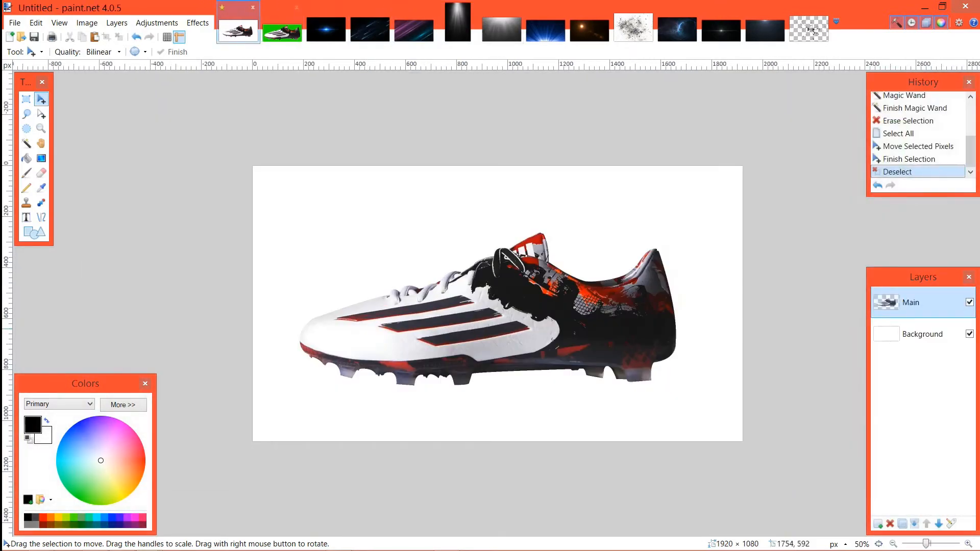
Step: Fill the Background layer with solid black using the Paint Bucket at 50% tolerance
{"action": "left_click", "coordinate": [917, 335]}
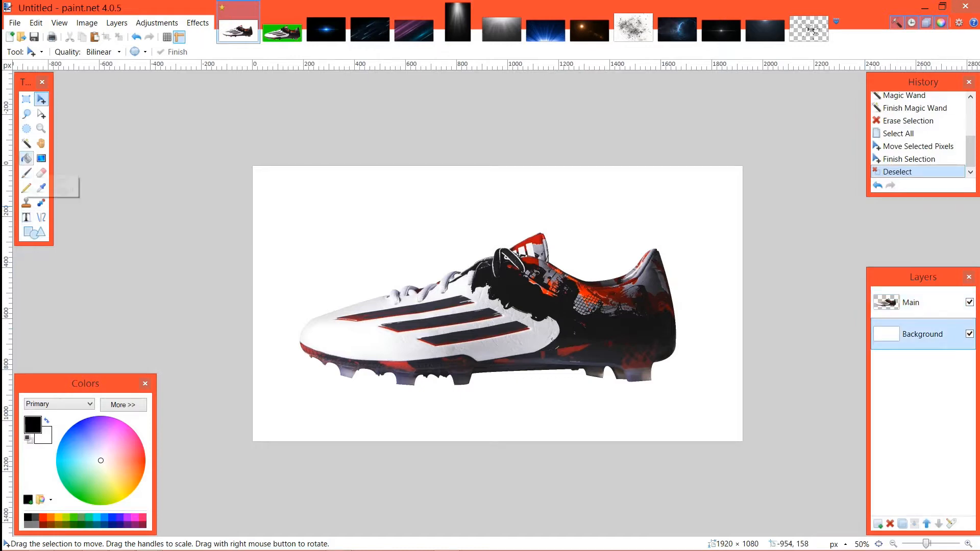
{"action": "left_click", "coordinate": [27, 159]}
{"action": "left_click", "coordinate": [329, 229]}
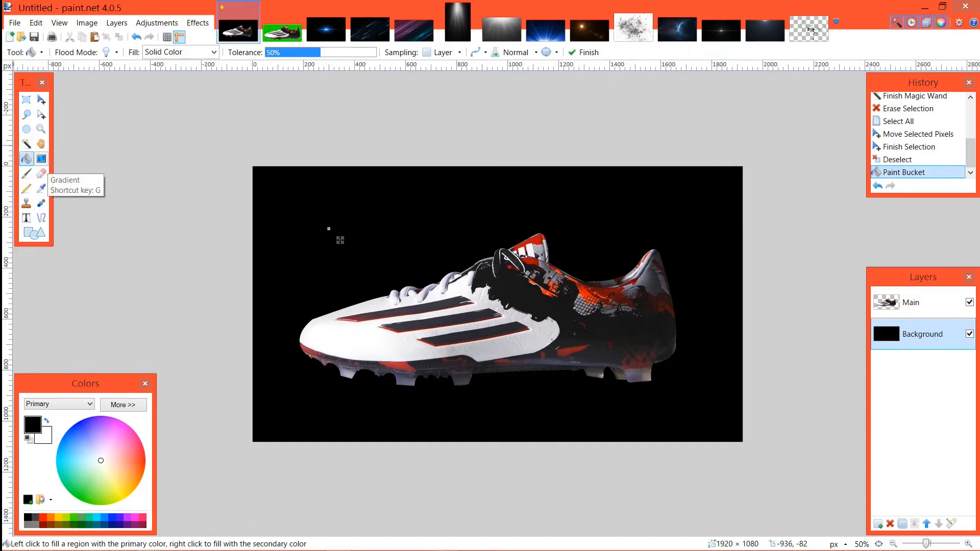
Step: Apply a radial black-to-white gradient to the Background layer from the boot's middle toward the canvas's lower-right corner, and make the secondary colour active
{"action": "left_click", "coordinate": [41, 159]}
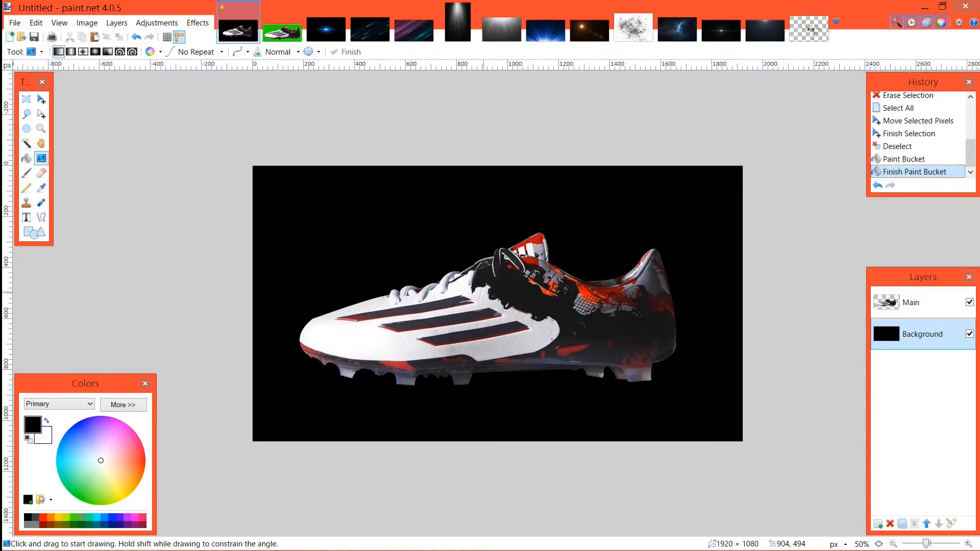
{"action": "left_click_drag", "start_coordinate": [483, 292], "coordinate": [678, 428]}
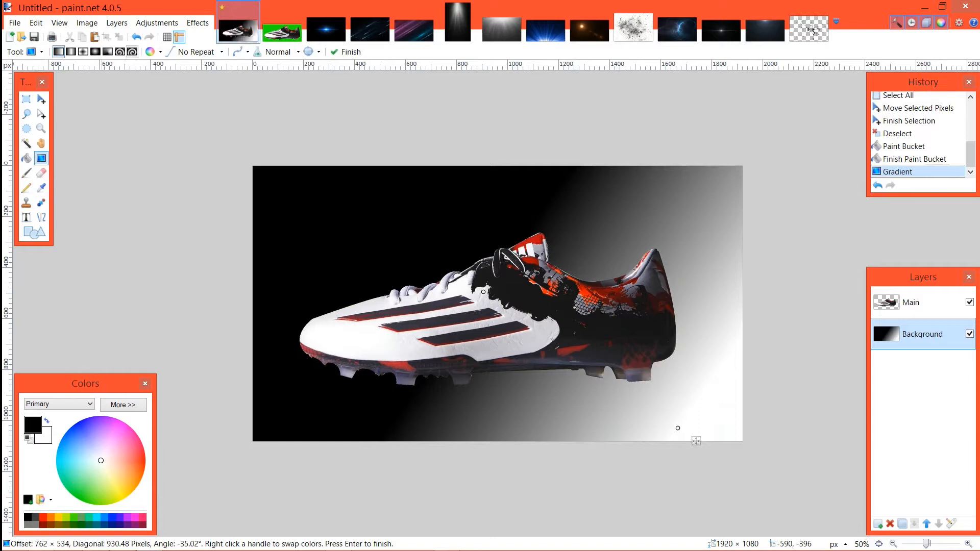
{"action": "left_click", "coordinate": [96, 52]}
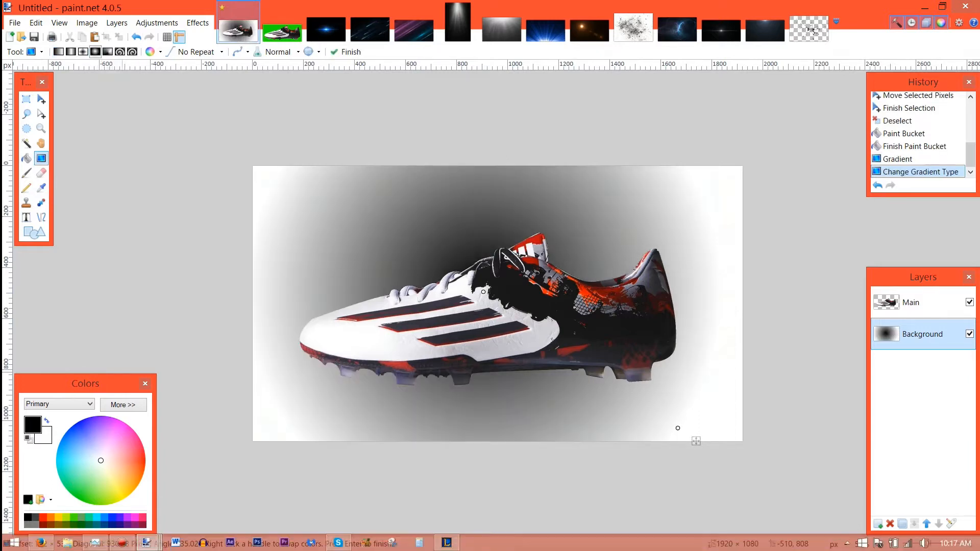
{"action": "key", "text": "c"}
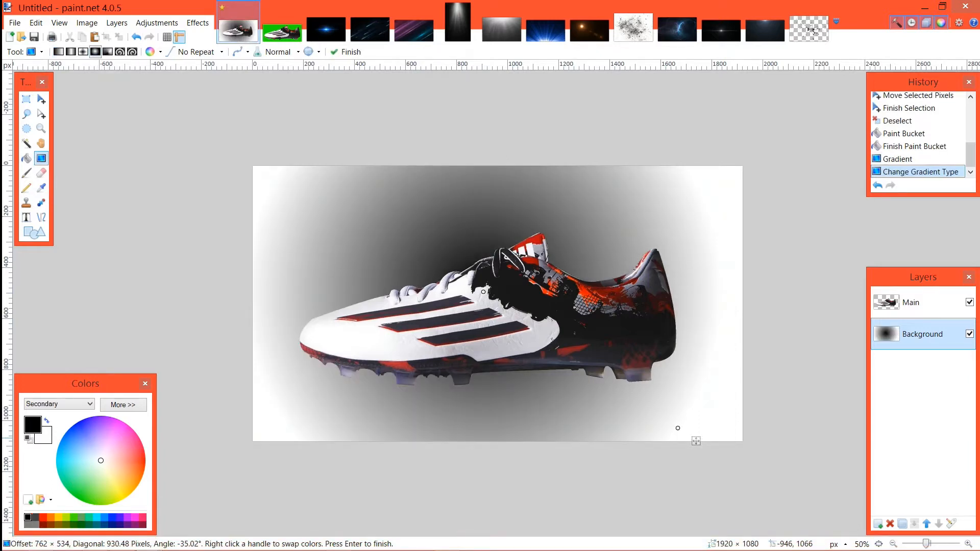
Step: Recolour the Background gradient dark grey and black, swap the colours so grey is central, and extend it beyond the canvas's lower-right corner
{"action": "left_click", "coordinate": [35, 517]}
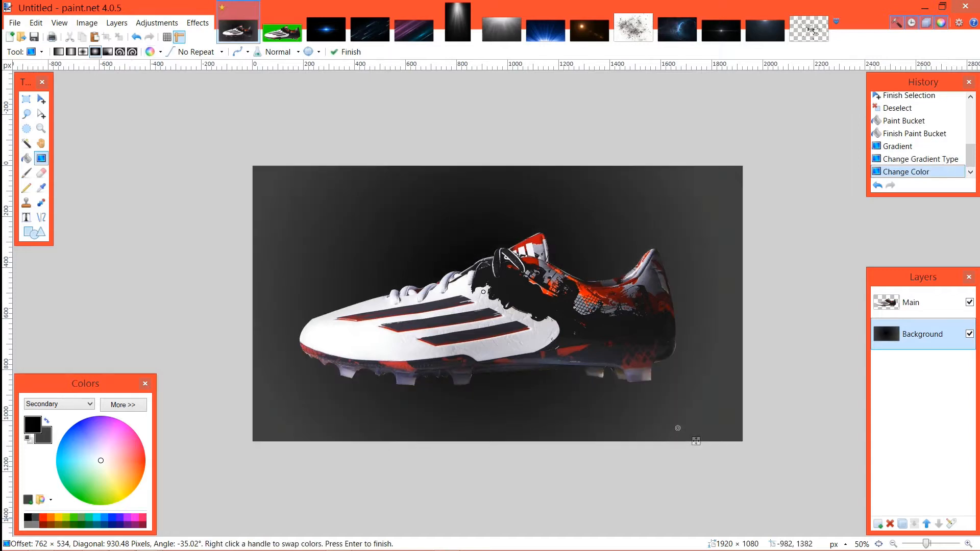
{"action": "right_click", "coordinate": [677, 428]}
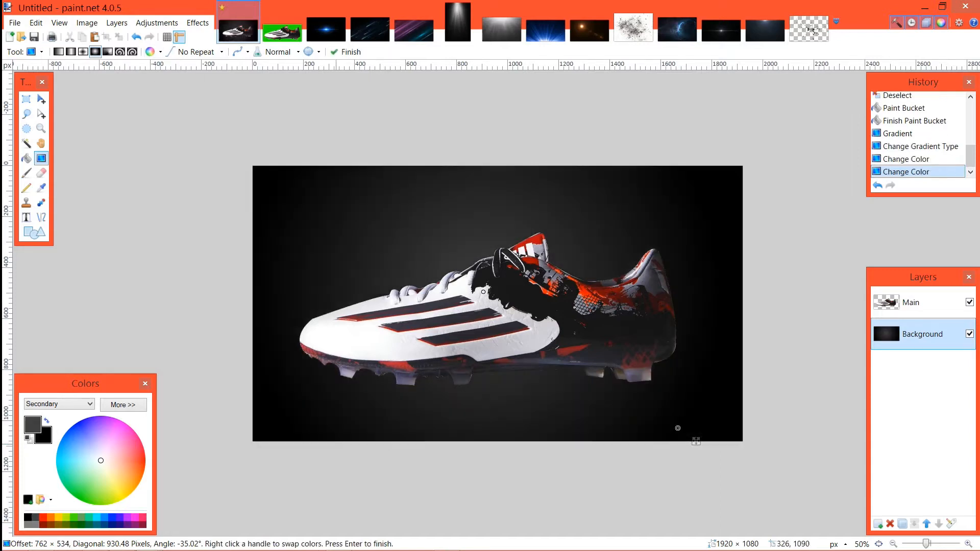
{"action": "left_click_drag", "start_coordinate": [697, 442], "coordinate": [855, 480]}
Step: Darken the gradient's primary colour to hex 191919
{"action": "left_click", "coordinate": [123, 404]}
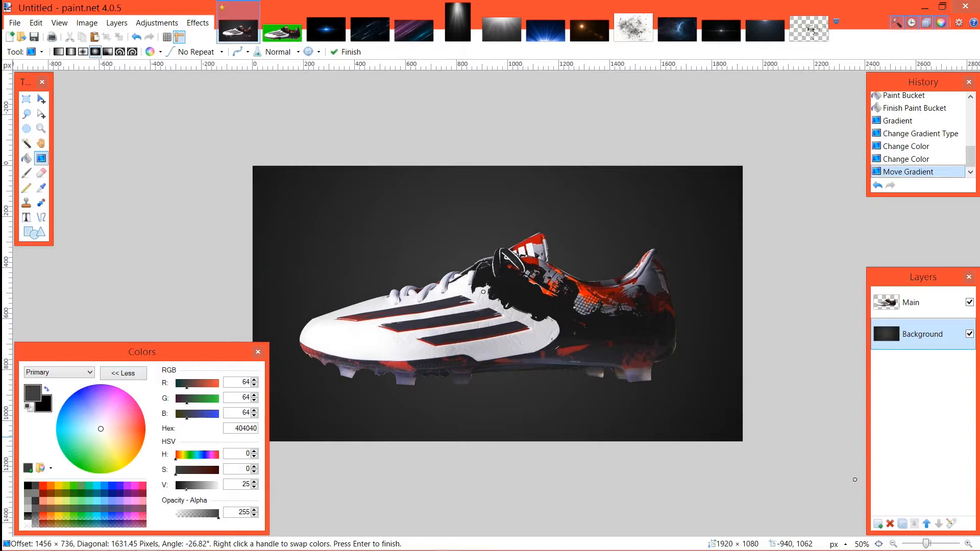
{"action": "left_click_drag", "start_coordinate": [186, 488], "coordinate": [180, 488]}
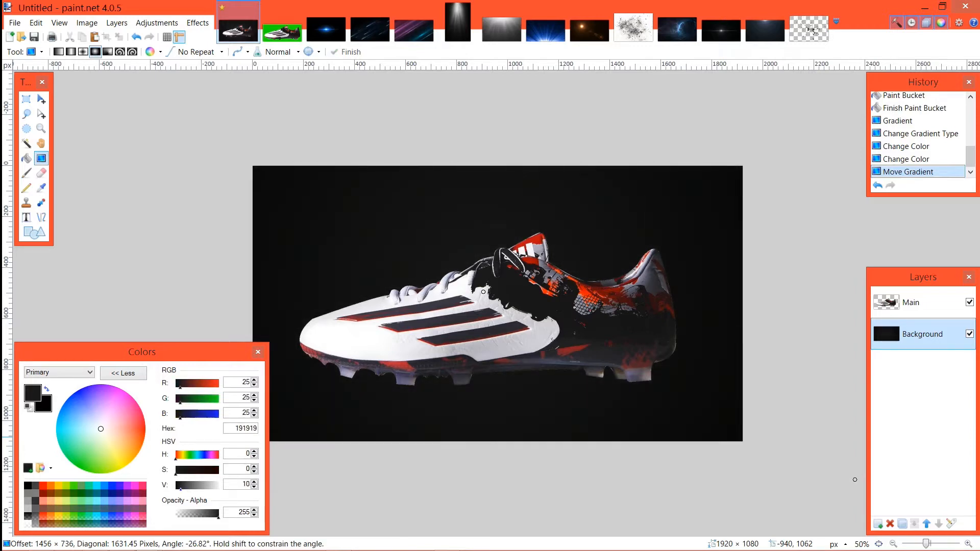
{"action": "left_click", "coordinate": [123, 374]}
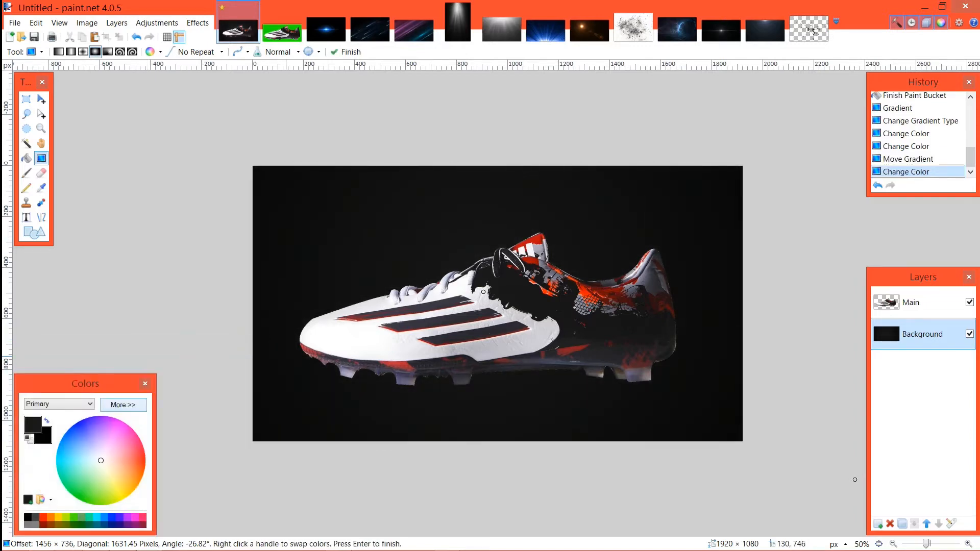
Step: Try redrawing the radial gradient past the canvas's lower-right corner and moving all of the Background layer's pixels slightly upward
{"action": "left_click_drag", "start_coordinate": [394, 306], "coordinate": [917, 481]}
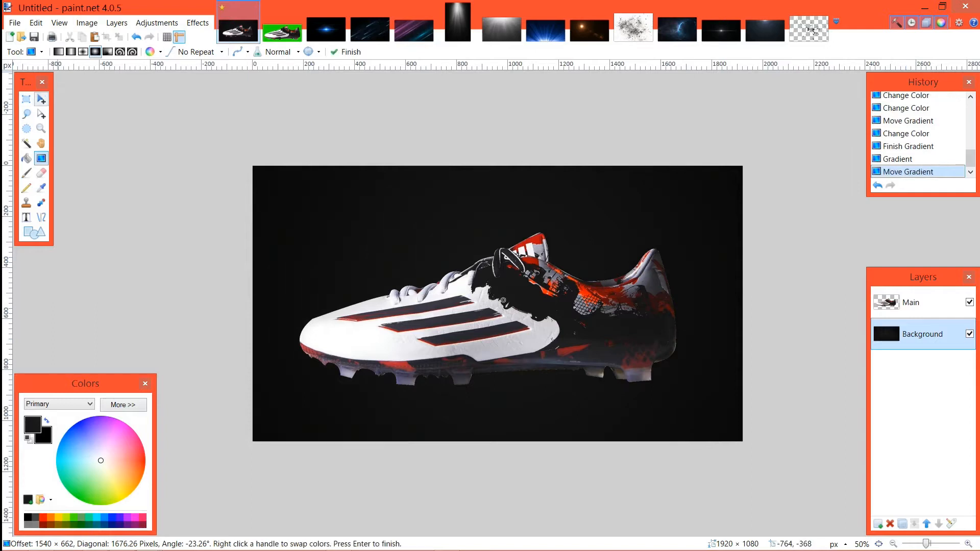
{"action": "left_click", "coordinate": [41, 100]}
{"action": "left_click", "coordinate": [159, 133]}
{"action": "left_click", "coordinate": [172, 144]}
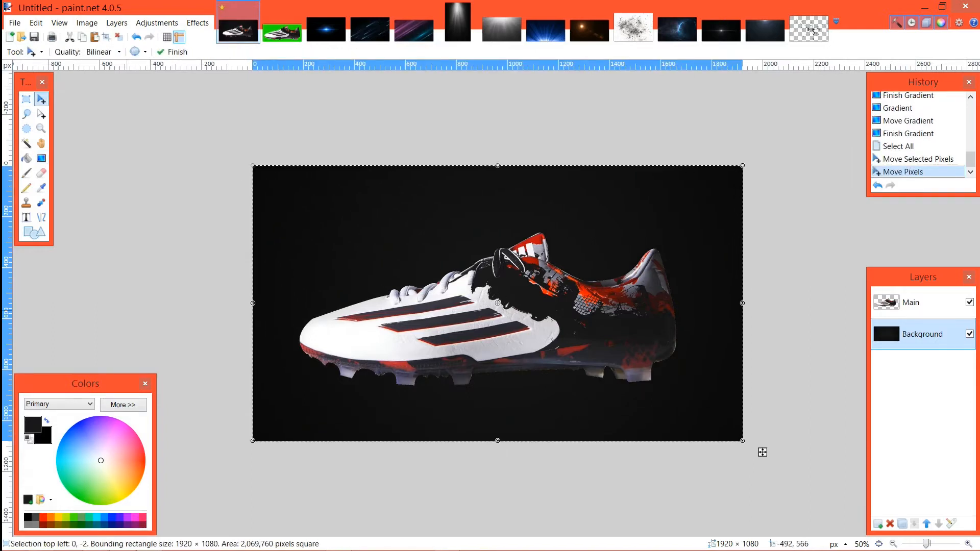
Step: Undo the pixel move, the full selection and the redrawn gradient on the Background layer
{"action": "left_click", "coordinate": [123, 405]}
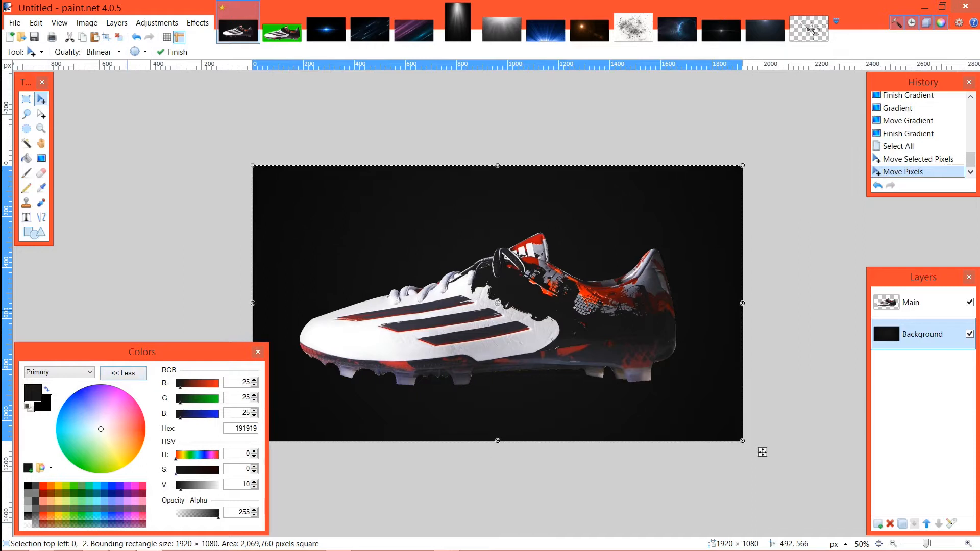
{"action": "key", "text": "ctrl+z"}
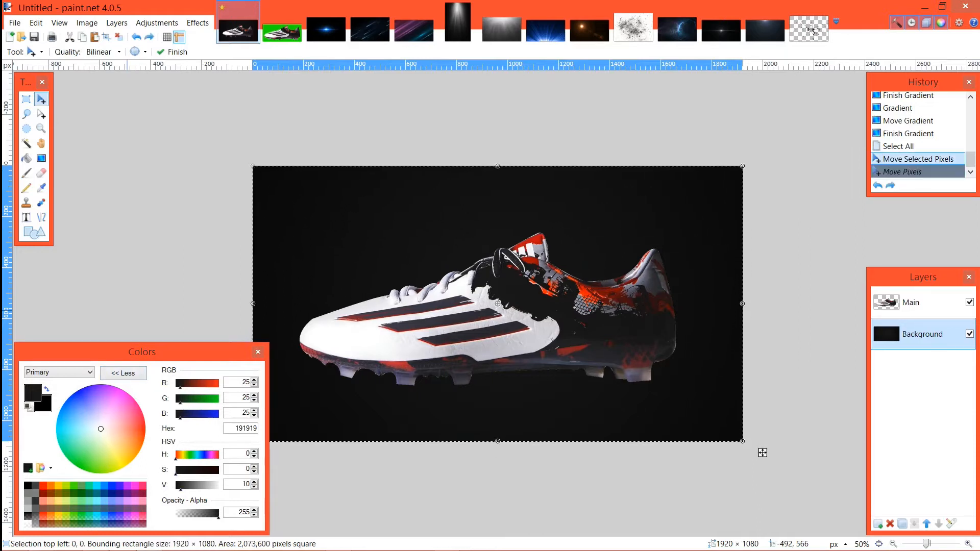
{"action": "key", "text": "ctrl+z"}
{"action": "key", "text": "ctrl+z"}
{"action": "key", "text": "ctrl+z"}
{"action": "key", "text": "ctrl+z"}
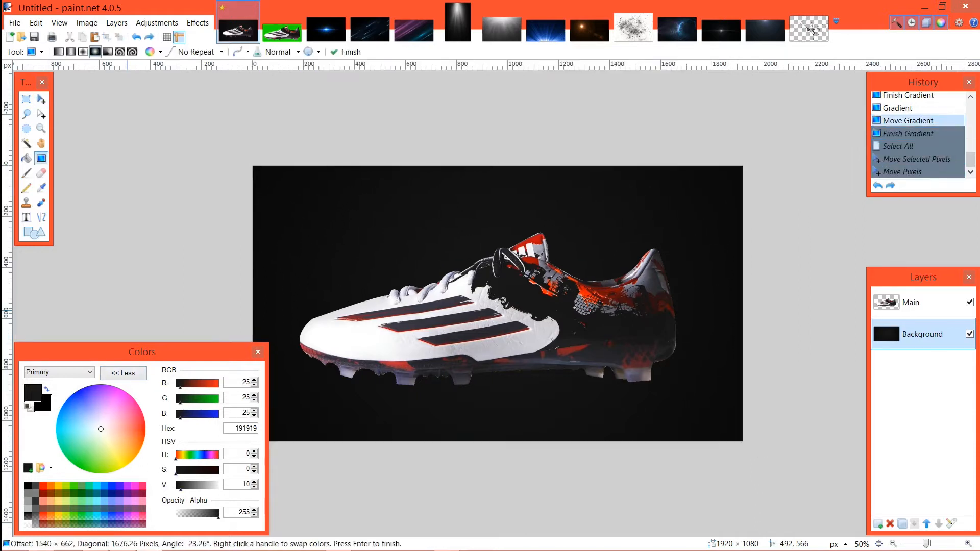
{"action": "key", "text": "ctrl+z"}
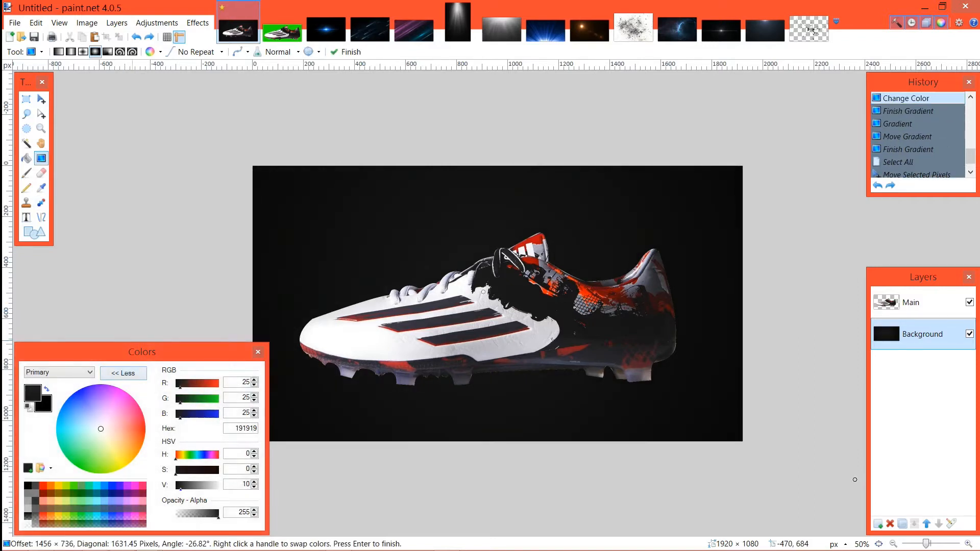
Step: Set the primary colour to hex 353535 and redraw the radial gradient from the boot's middle far beyond the canvas's upper-left corner
{"action": "left_click_drag", "start_coordinate": [181, 486], "coordinate": [188, 485]}
{"action": "left_click_drag", "start_coordinate": [180, 486], "coordinate": [184, 486]}
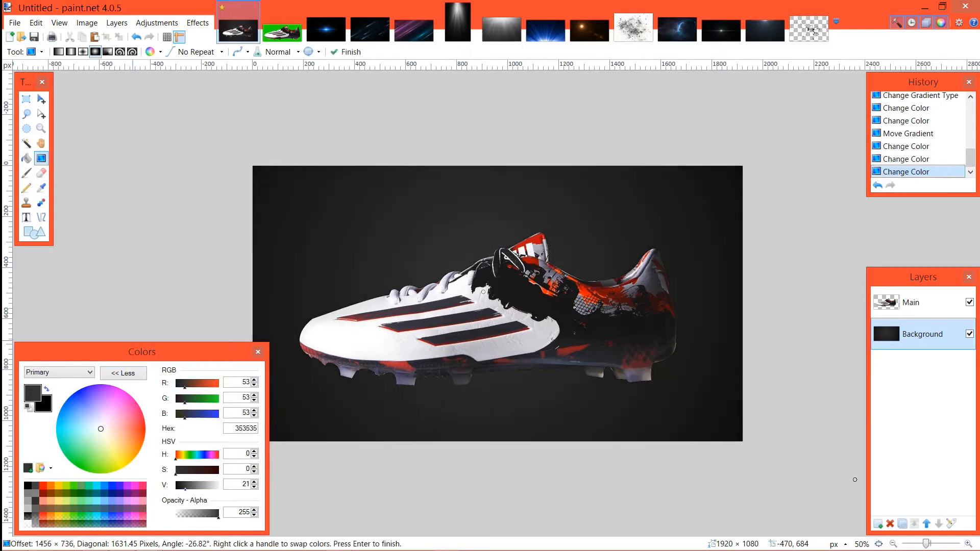
{"action": "left_click_drag", "start_coordinate": [500, 336], "coordinate": [10, 72]}
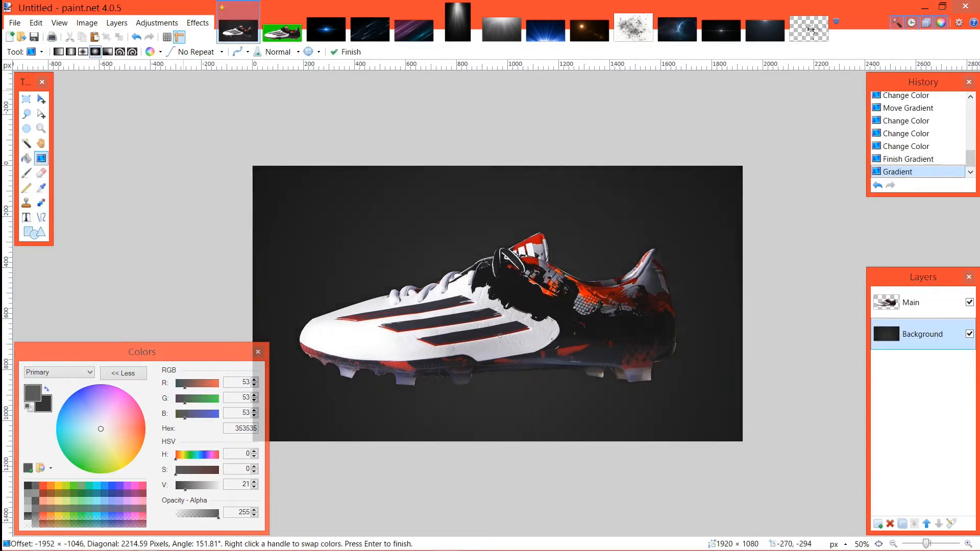
{"action": "key", "text": "s"}
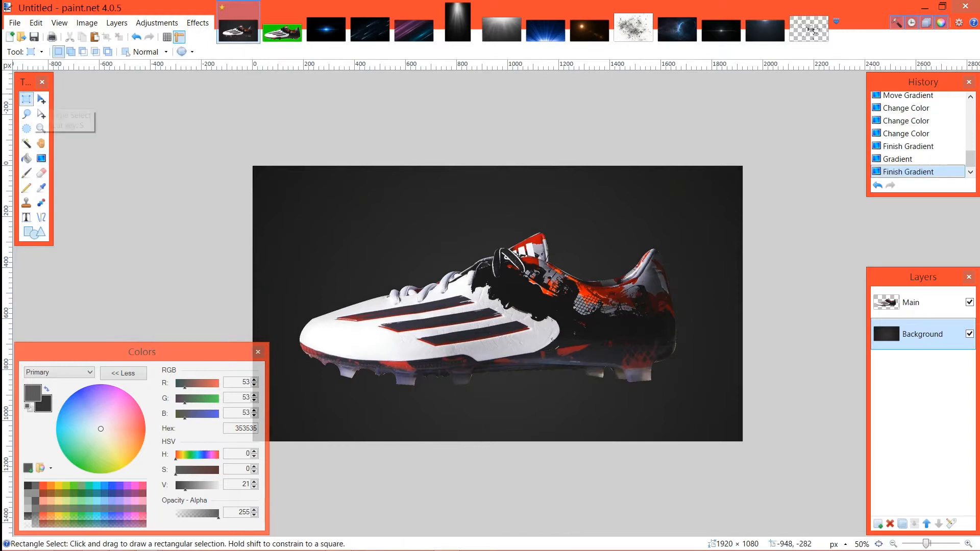
{"action": "key", "text": "m"}
{"action": "key", "text": "ctrl+a"}
{"action": "left_click", "coordinate": [762, 453]}
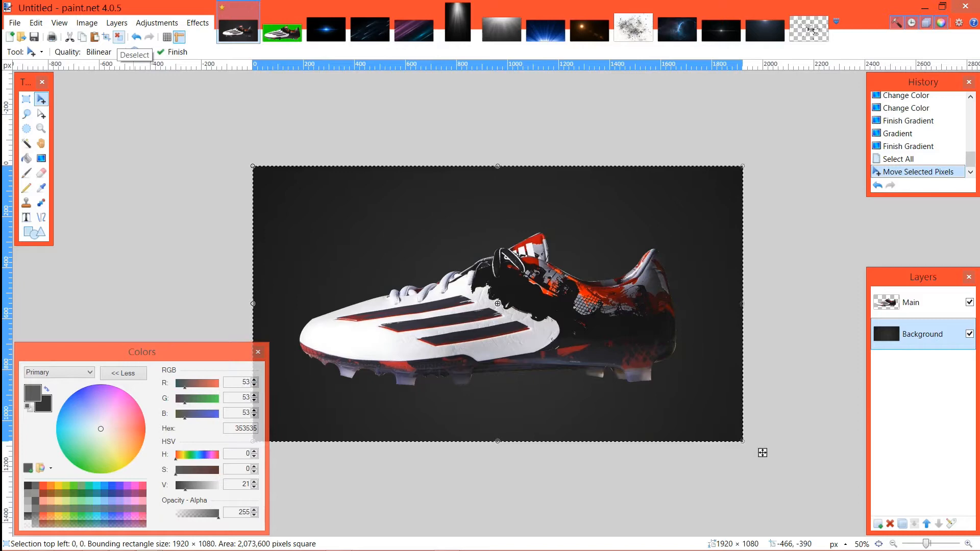
{"action": "left_click", "coordinate": [119, 37]}
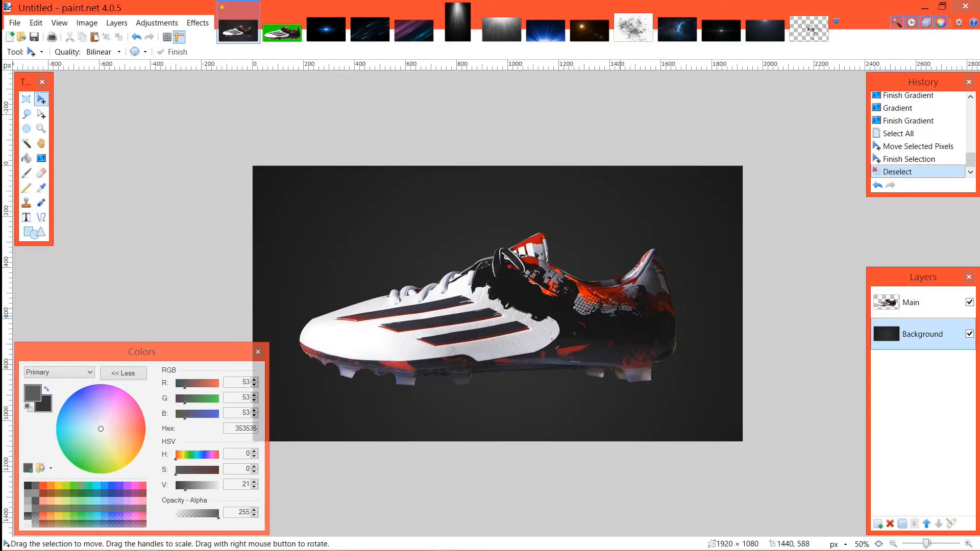
Step: Try to select the green fringe beneath the boot's sole with the Magic Wand at 50% tolerance while the Background layer is active
{"action": "key", "text": "ctrl+plus"}
{"action": "key", "text": "ctrl+plus"}
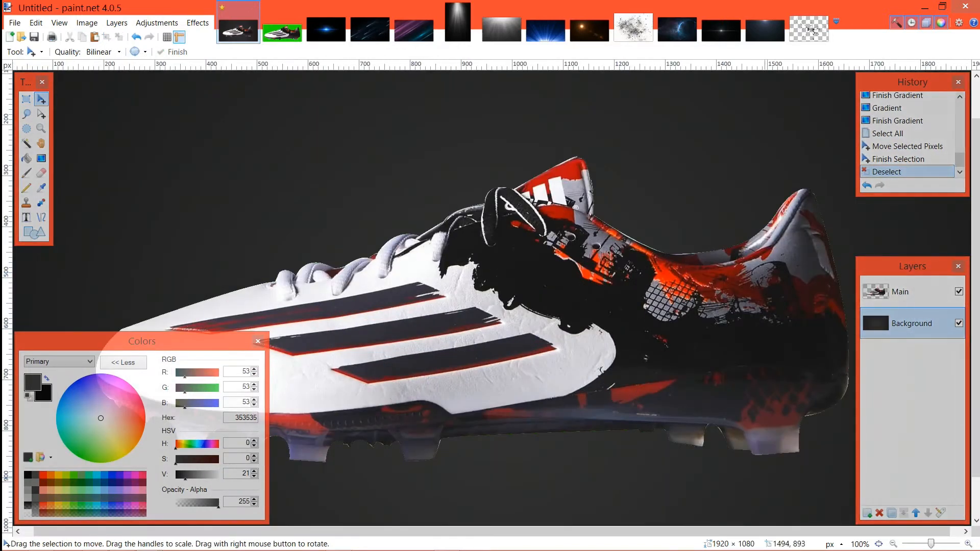
{"action": "left_click_drag", "start_coordinate": [764, 478], "coordinate": [577, 340]}
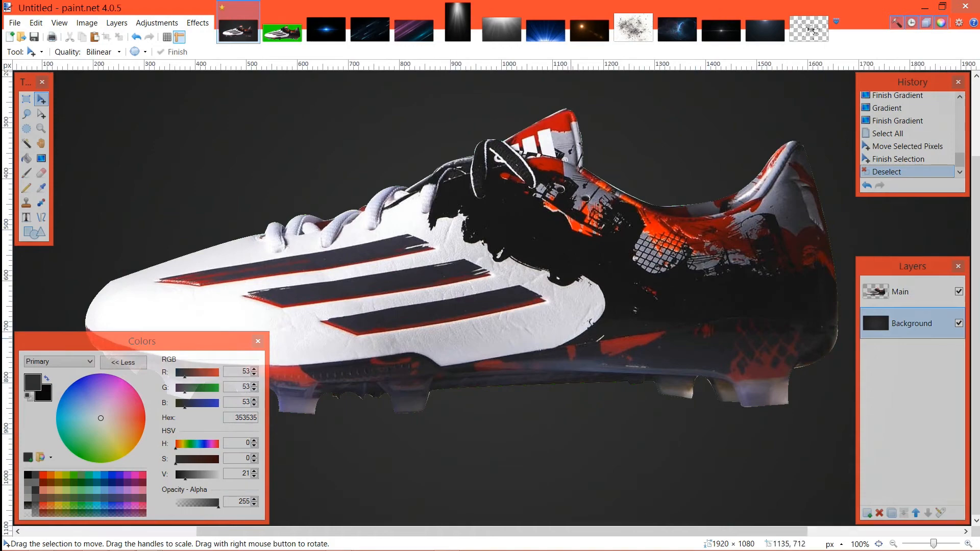
{"action": "key", "text": "ctrl+plus"}
{"action": "key", "text": "ctrl+plus"}
{"action": "left_click_drag", "start_coordinate": [544, 274], "coordinate": [223, 86]}
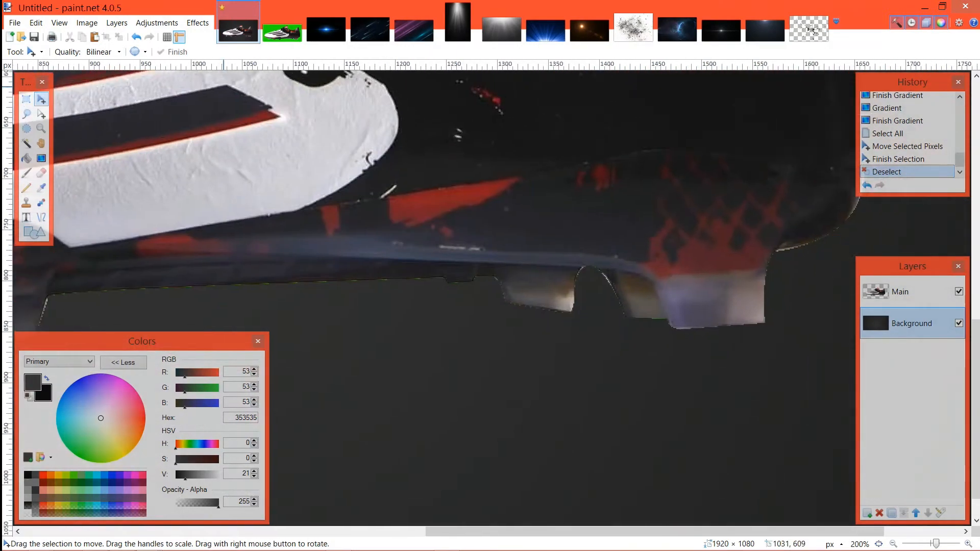
{"action": "left_click", "coordinate": [26, 143]}
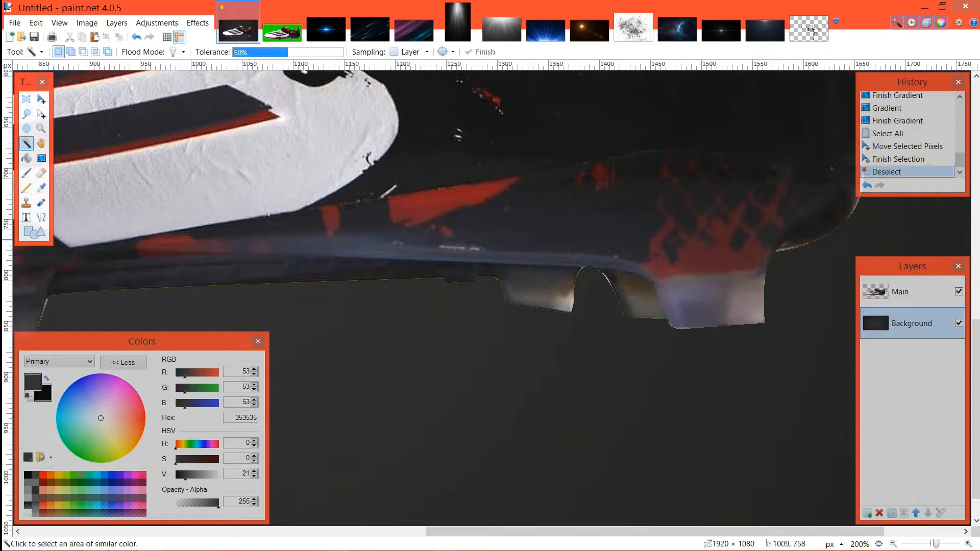
{"action": "left_click", "coordinate": [368, 292]}
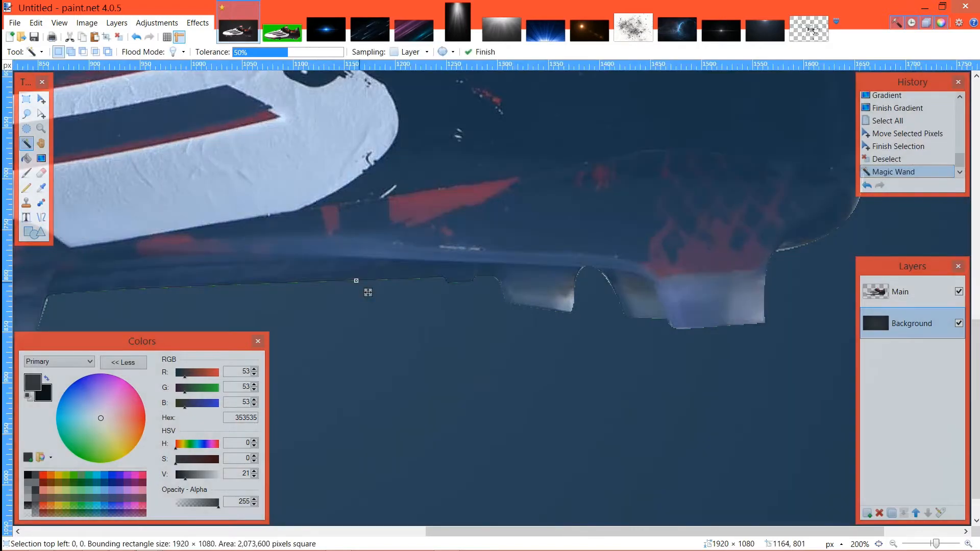
Step: Select all green fringe pixels along the boot's edge on the Main layer with the Magic Wand at 35% tolerance and erase them
{"action": "left_click", "coordinate": [900, 291]}
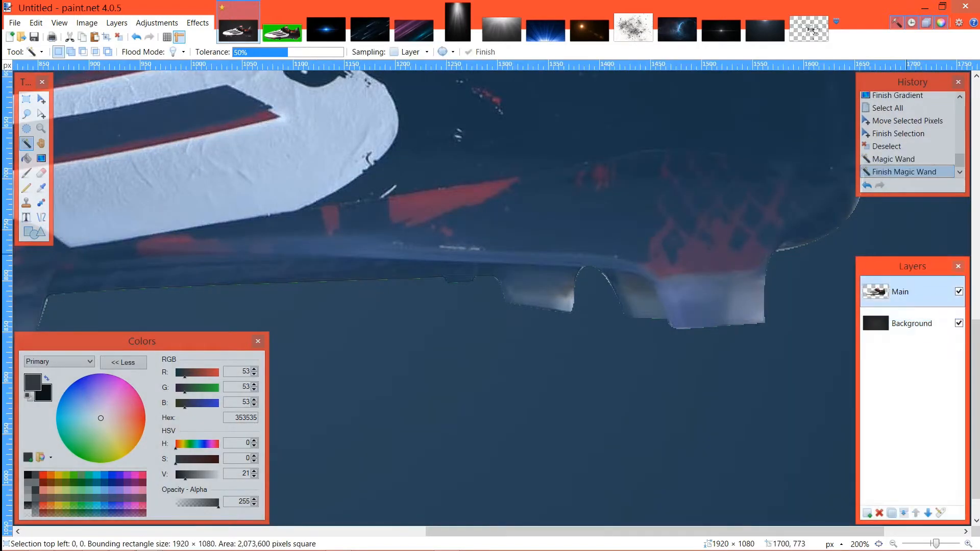
{"action": "scroll", "coordinate": [250, 278], "scroll_direction": "up", "scroll_amount": 4}
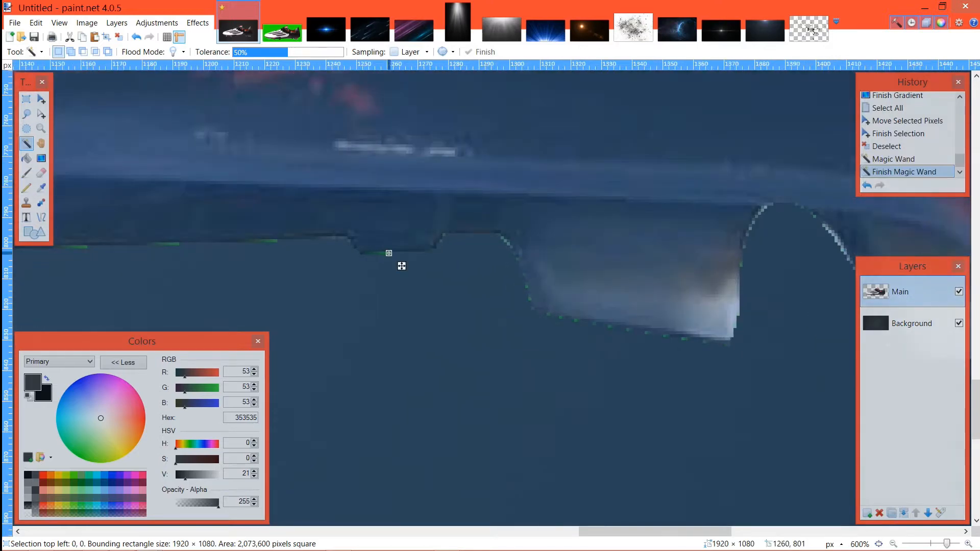
{"action": "left_click", "coordinate": [389, 253]}
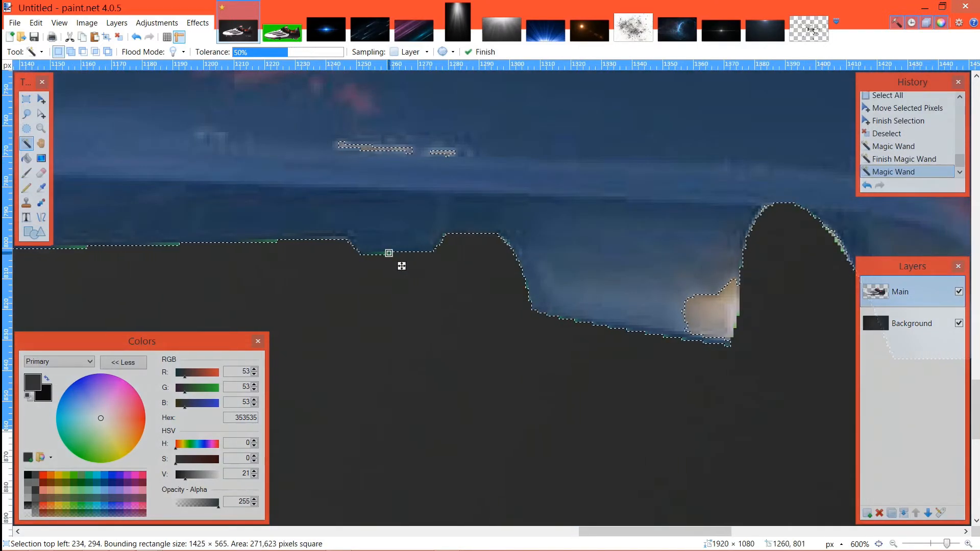
{"action": "mouse_move", "coordinate": [278, 52]}
{"action": "left_mouse_down"}
{"action": "mouse_move", "coordinate": [249, 52]}
{"action": "mouse_move", "coordinate": [280, 52]}
{"action": "mouse_move", "coordinate": [272, 52]}
{"action": "left_mouse_up"}
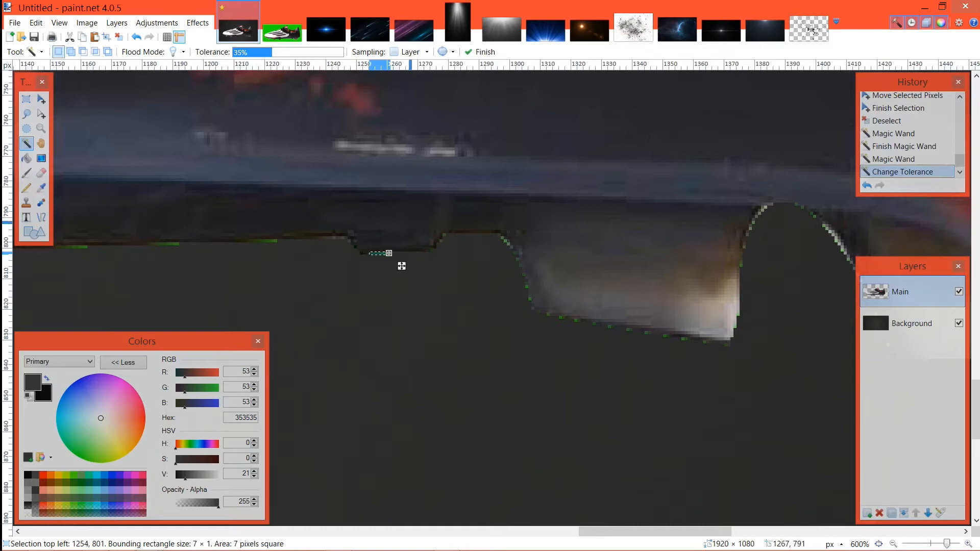
{"action": "left_click", "coordinate": [389, 253]}
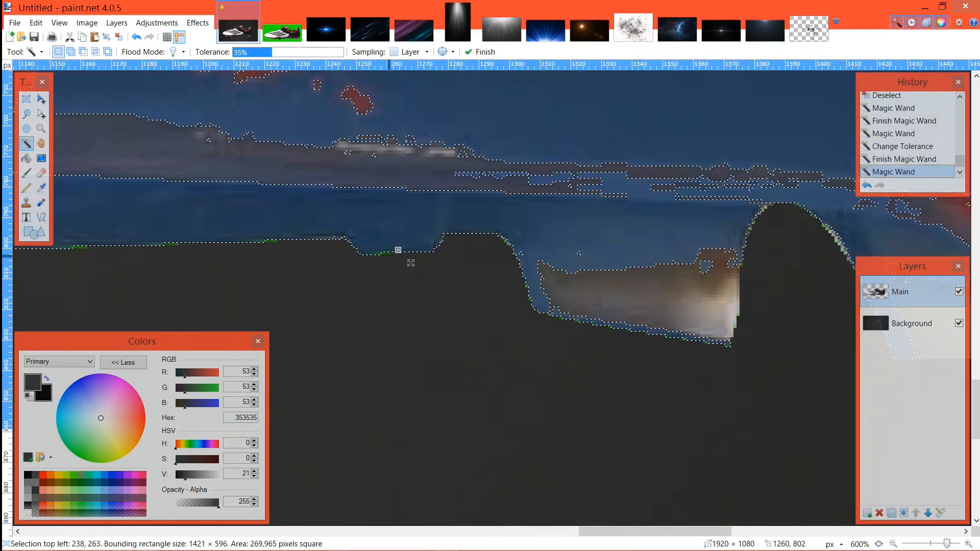
{"action": "left_click", "coordinate": [402, 266]}
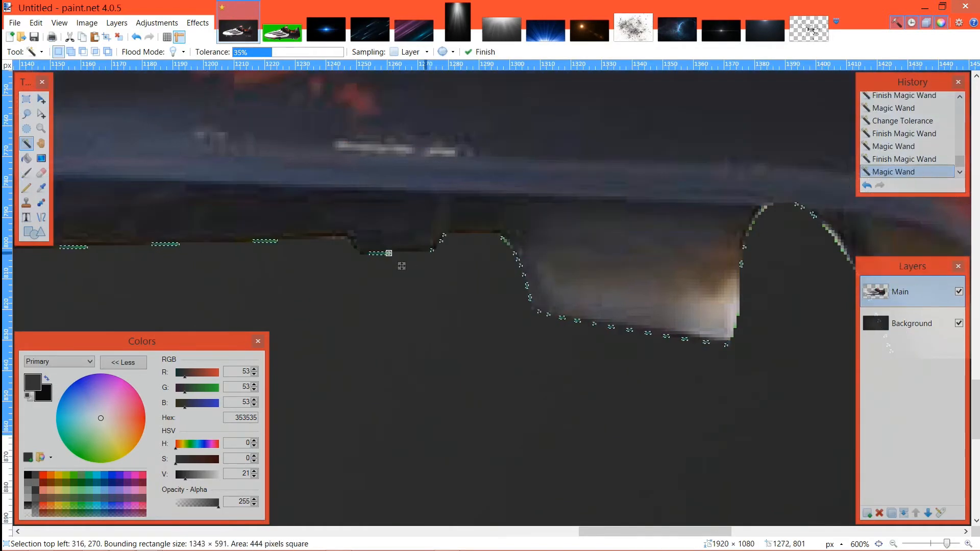
{"action": "scroll", "coordinate": [402, 266], "scroll_direction": "down", "scroll_amount": 8}
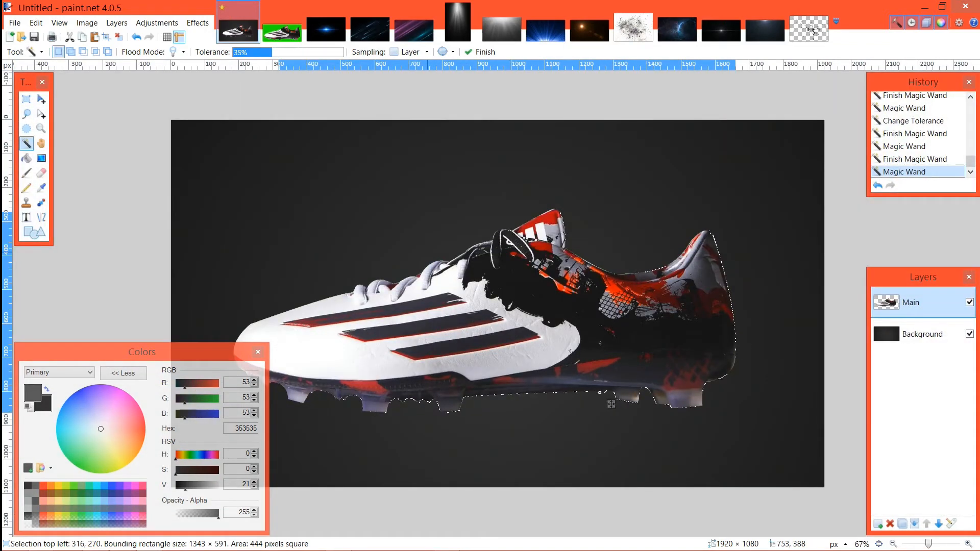
{"action": "key", "text": "Delete"}
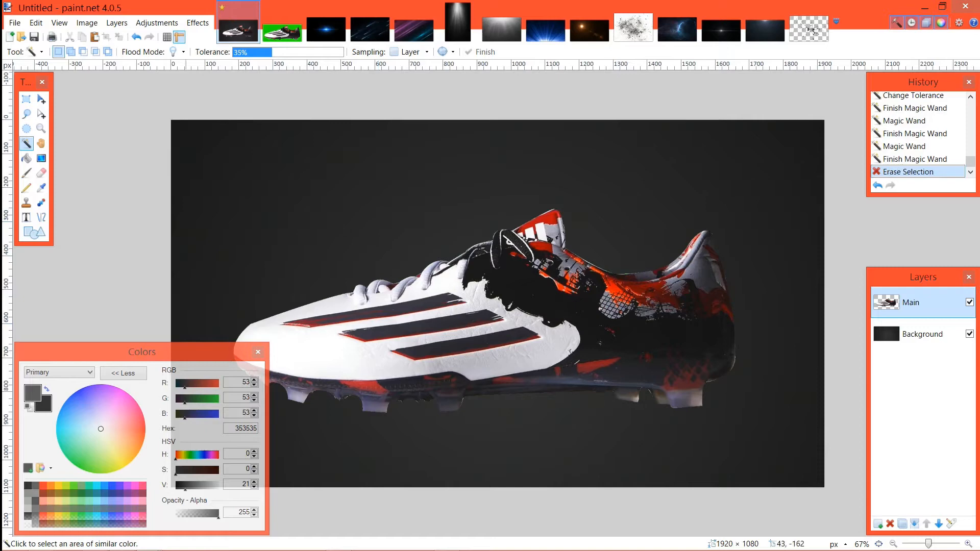
{"action": "left_click", "coordinate": [41, 100]}
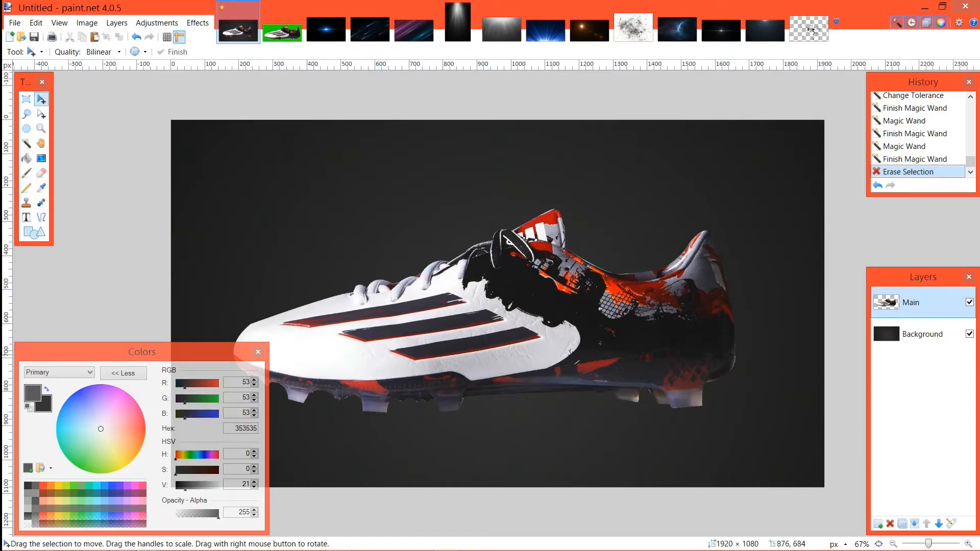
{"action": "left_click", "coordinate": [922, 335]}
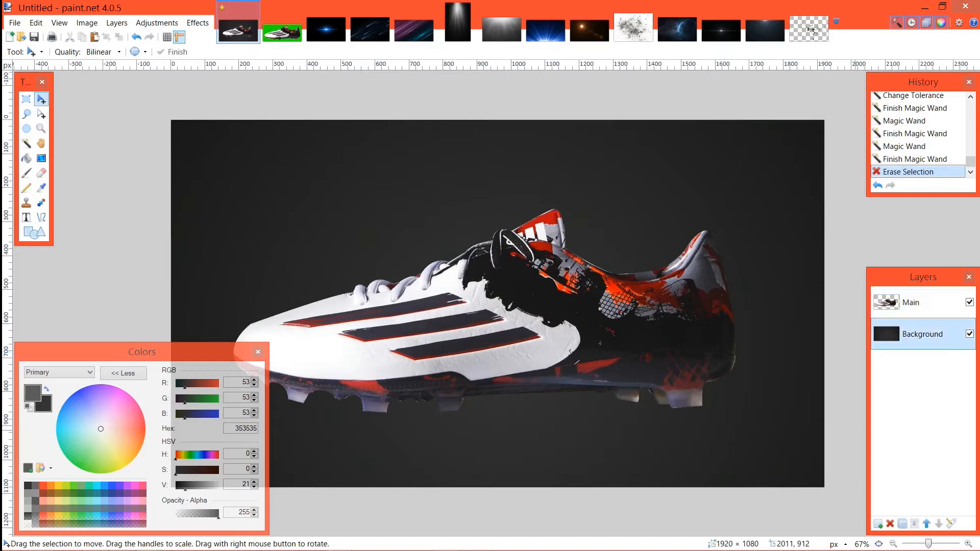
{"action": "left_click", "coordinate": [951, 524]}
{"action": "mouse_move", "coordinate": [573, 304]}
{"action": "left_mouse_down"}
{"action": "mouse_move", "coordinate": [539, 303]}
{"action": "mouse_move", "coordinate": [571, 303]}
{"action": "left_mouse_up"}
{"action": "left_click", "coordinate": [493, 331]}
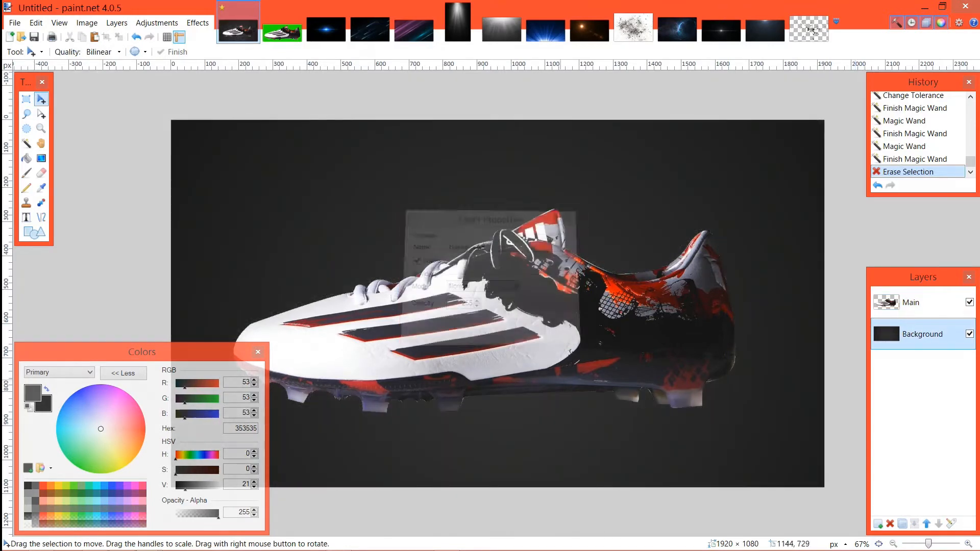
Step: Add a new layer directly beneath the Background layer and fill it with solid black using the Paint Bucket at 35% tolerance
{"action": "left_click", "coordinate": [878, 524]}
{"action": "left_click", "coordinate": [939, 524]}
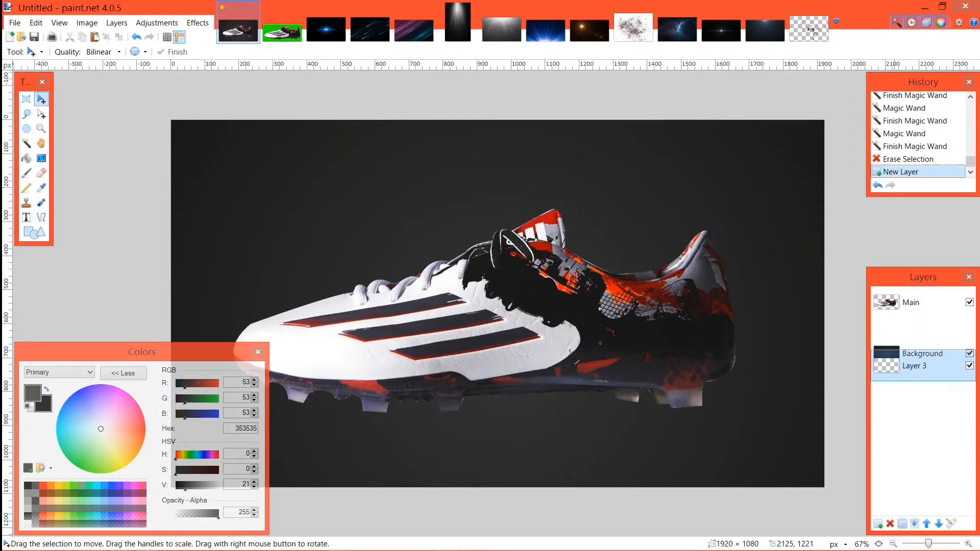
{"action": "left_click", "coordinate": [26, 158]}
{"action": "left_click", "coordinate": [297, 231]}
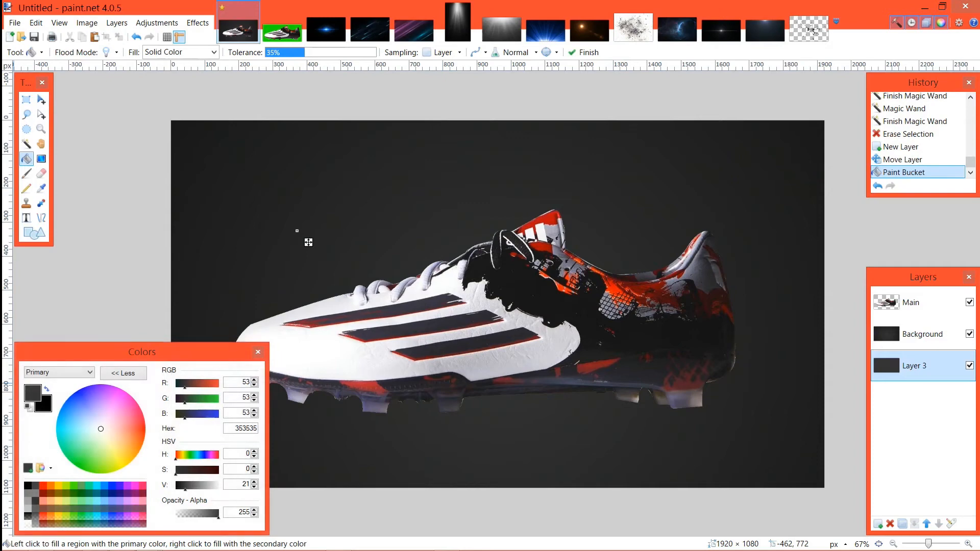
{"action": "left_click", "coordinate": [47, 389]}
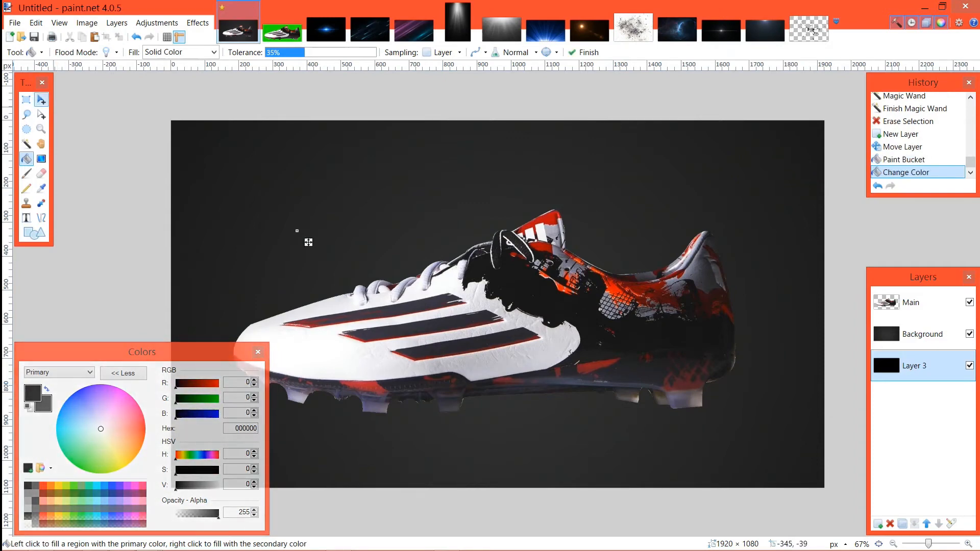
Step: Reduce the Background layer's opacity by roughly a quarter and clear the selection
{"action": "left_click", "coordinate": [41, 99]}
{"action": "left_click", "coordinate": [922, 334]}
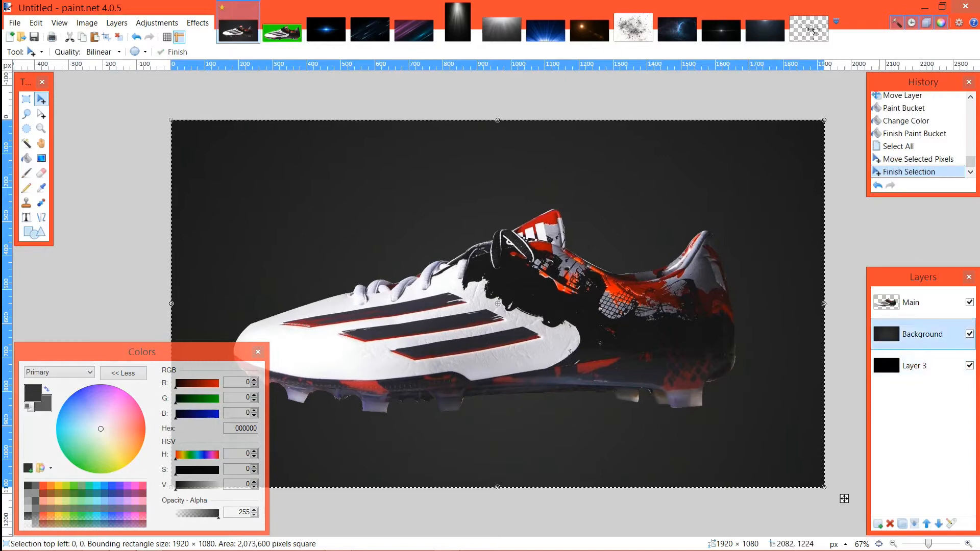
{"action": "left_click", "coordinate": [951, 524]}
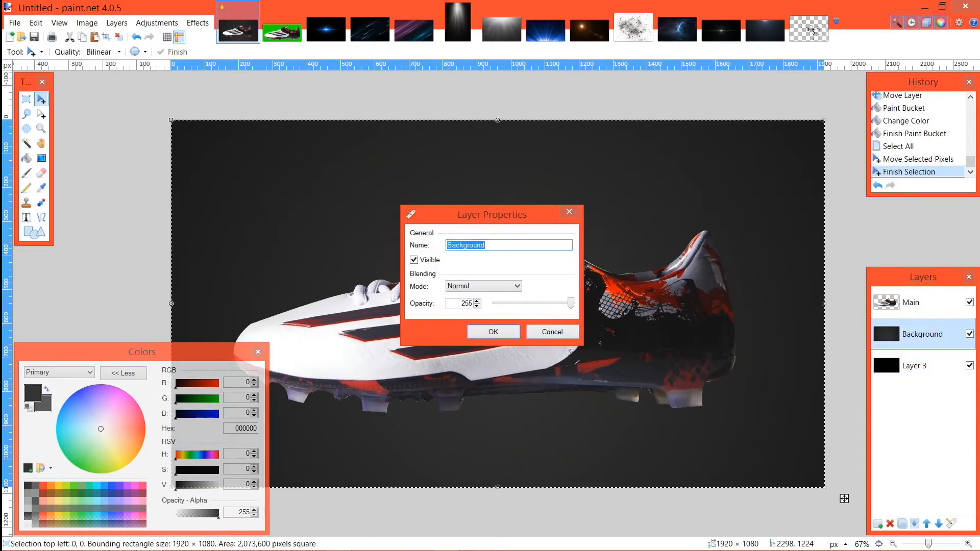
{"action": "left_click_drag", "start_coordinate": [571, 304], "coordinate": [549, 304]}
{"action": "left_click", "coordinate": [493, 332]}
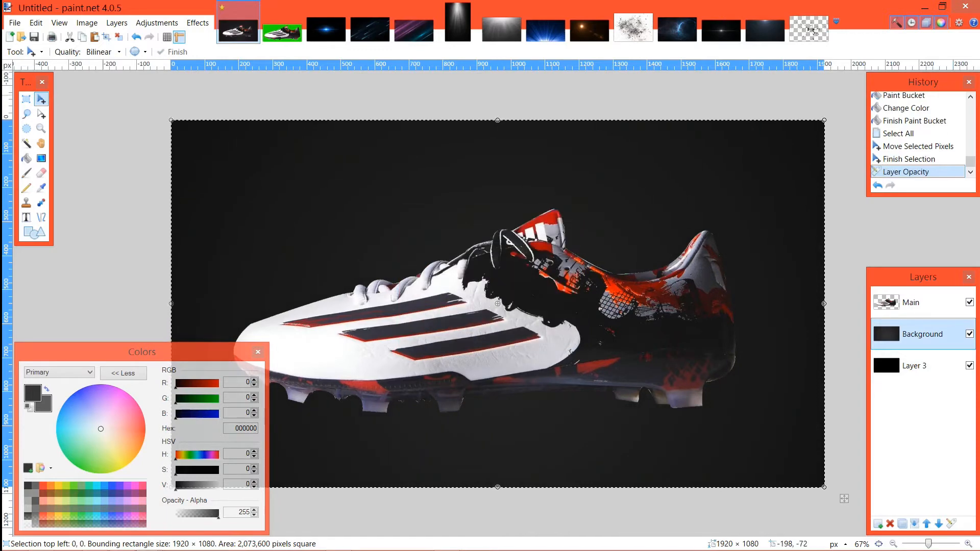
{"action": "left_click", "coordinate": [110, 166]}
{"action": "left_click", "coordinate": [119, 38]}
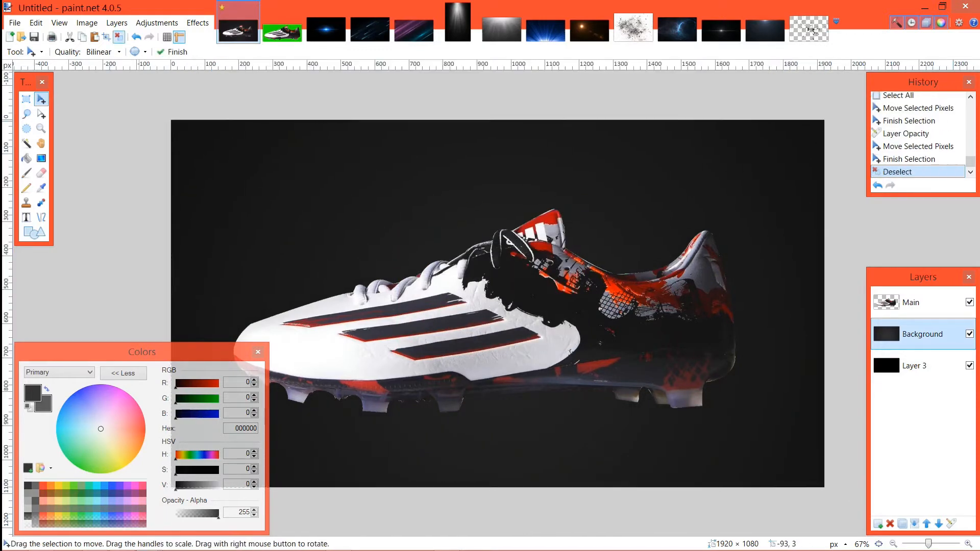
Step: Scale down the boot on the Main layer, rotate it about 24° counter-clockwise with the toe pointing down, and deselect
{"action": "left_click", "coordinate": [912, 304]}
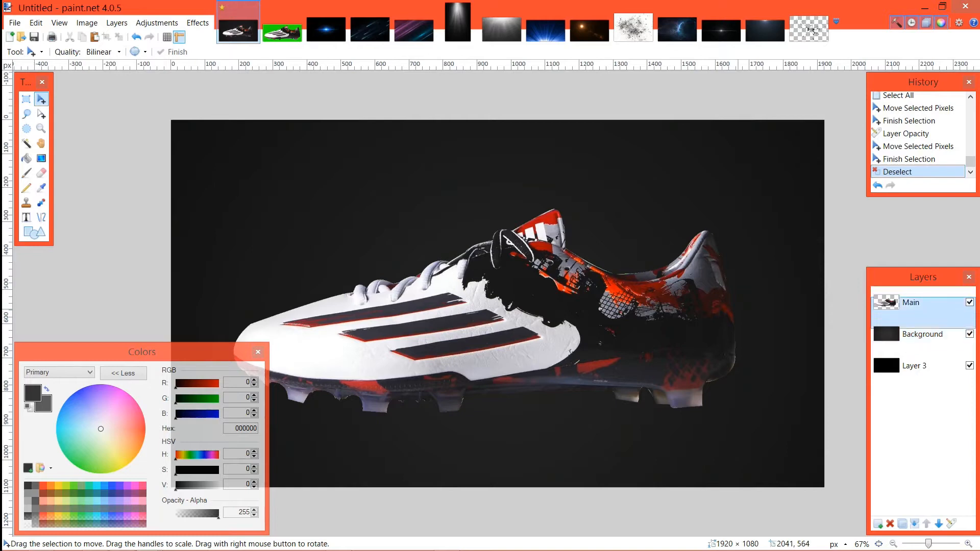
{"action": "key", "text": "ctrl+a"}
{"action": "left_click_drag", "start_coordinate": [845, 499], "coordinate": [804, 460]}
{"action": "left_click_drag", "start_coordinate": [536, 358], "coordinate": [518, 353]}
{"action": "left_click_drag", "start_coordinate": [778, 457], "coordinate": [750, 322]}
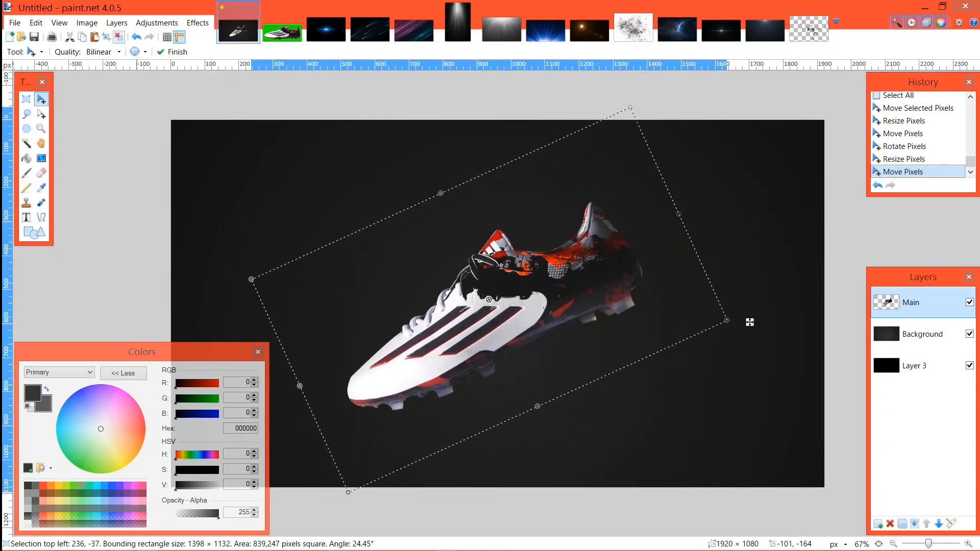
{"action": "key", "text": "ctrl+d"}
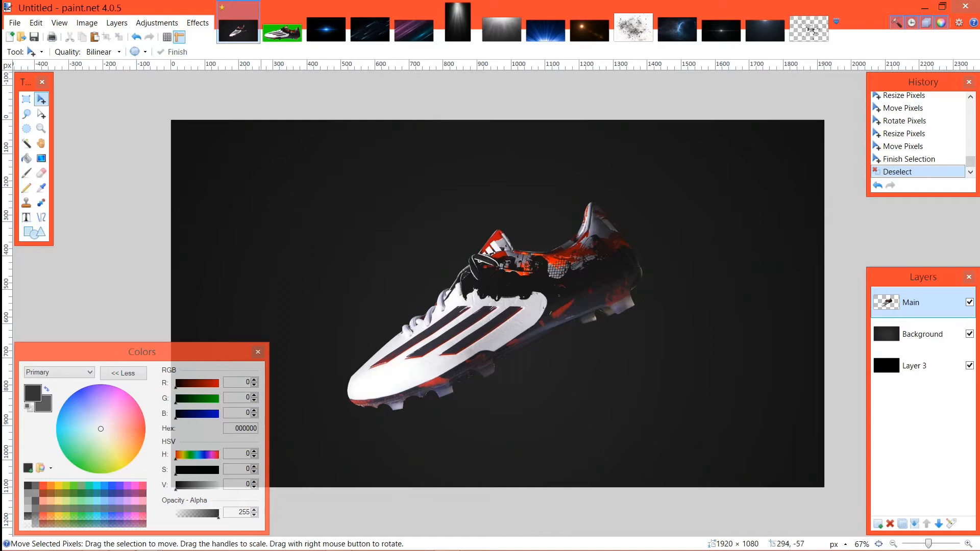
Step: Centre the boot horizontally and vertically on the canvas with Align Object and clear the selection
{"action": "key", "text": "ctrl+a"}
{"action": "left_click", "coordinate": [198, 23]}
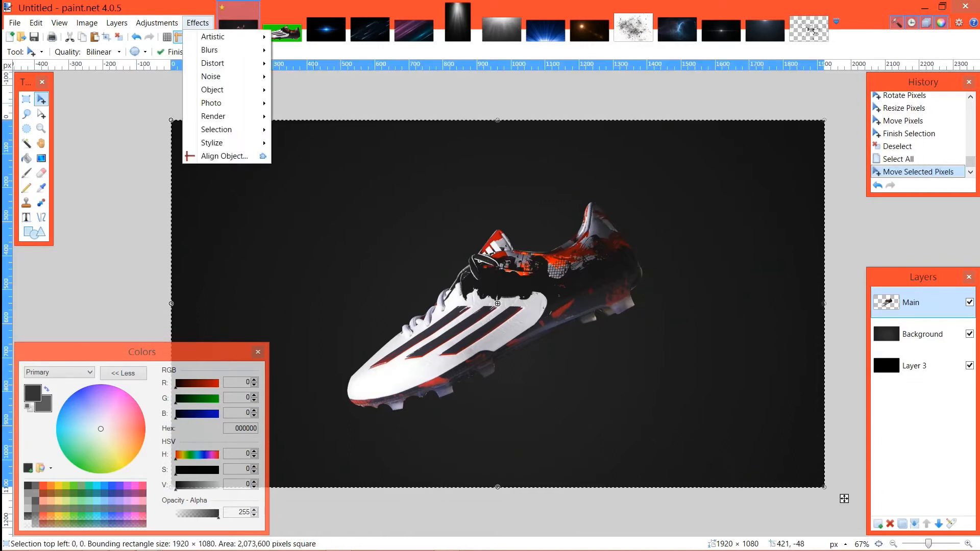
{"action": "mouse_move", "coordinate": [213, 63]}
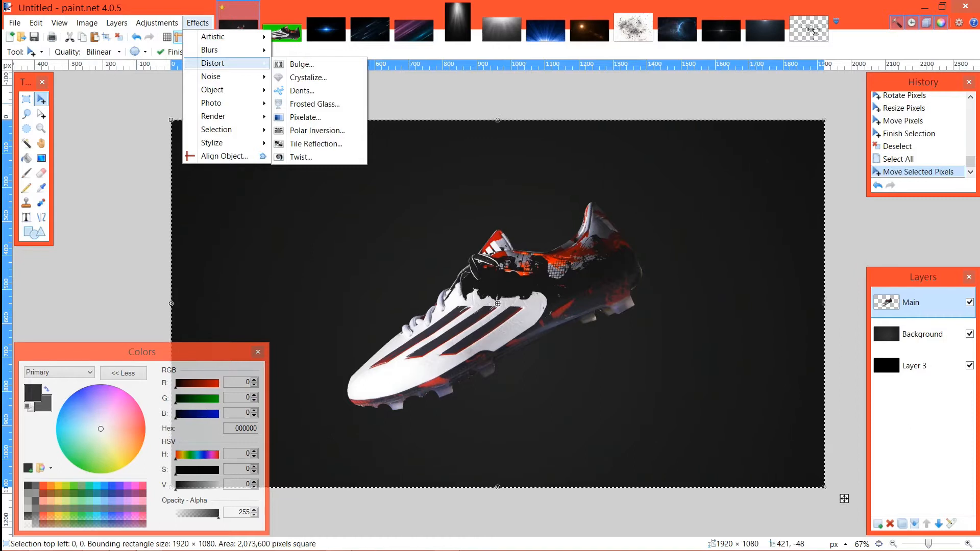
{"action": "left_click", "coordinate": [224, 156]}
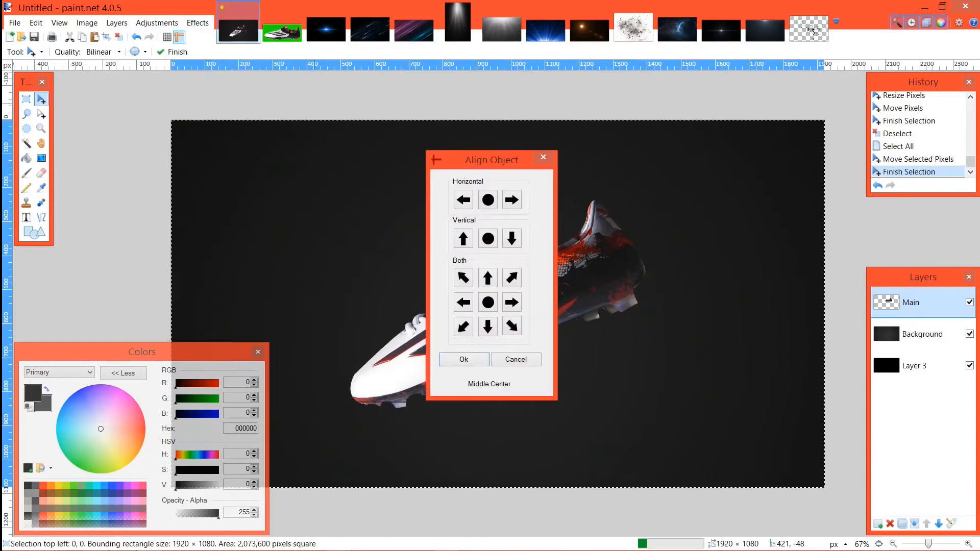
{"action": "left_click", "coordinate": [488, 200]}
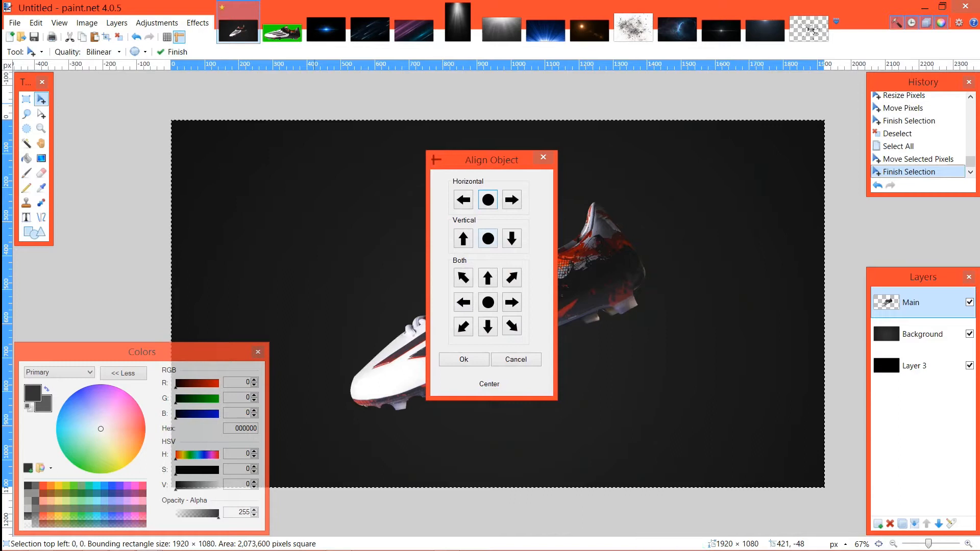
{"action": "left_click", "coordinate": [488, 238]}
{"action": "left_click", "coordinate": [464, 360]}
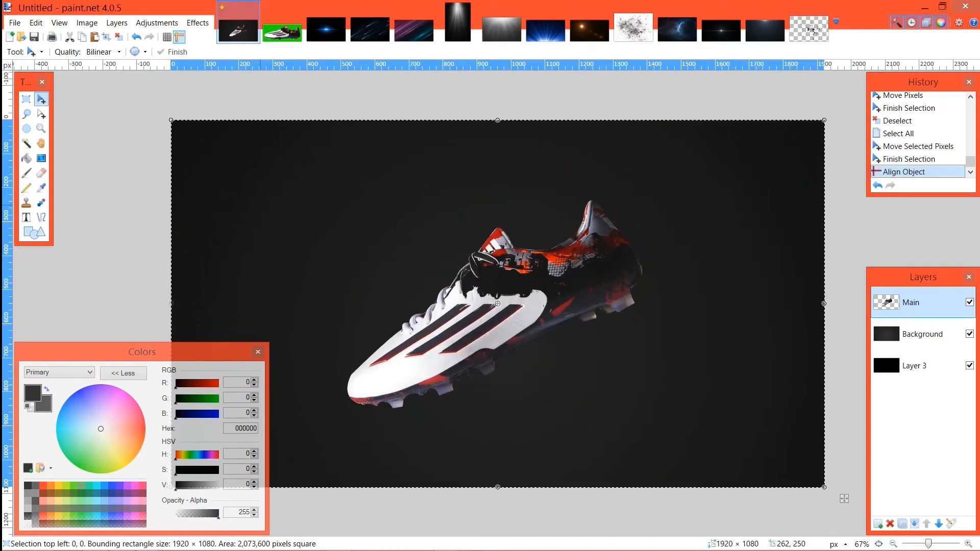
{"action": "key", "text": "ctrl+d"}
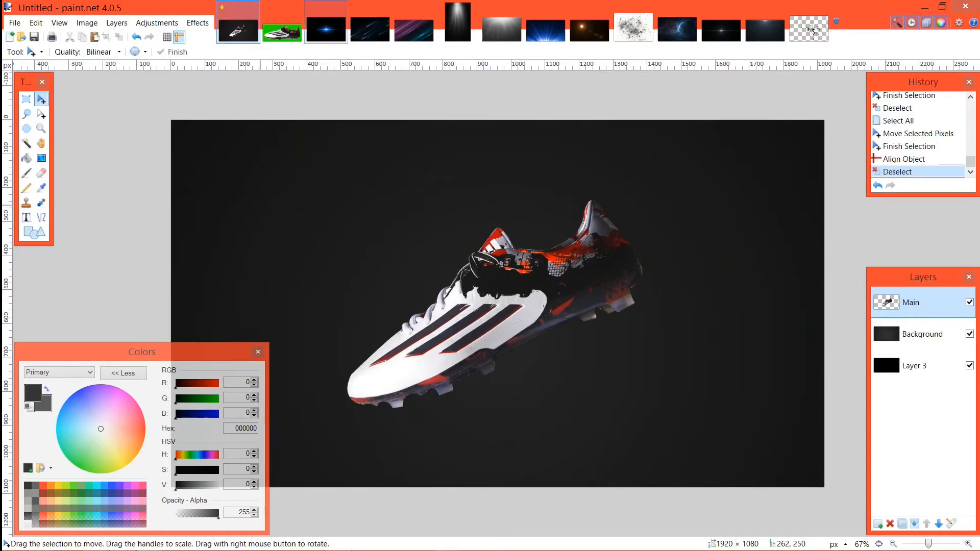
Step: Look through the open stock light, flare and particle images for a light effect to place over the boot
{"action": "key", "text": "ctrl+Tab"}
{"action": "key", "text": "ctrl+Tab"}
{"action": "key", "text": "ctrl+Tab"}
{"action": "key", "text": "ctrl+Tab"}
{"action": "key", "text": "ctrl+Tab"}
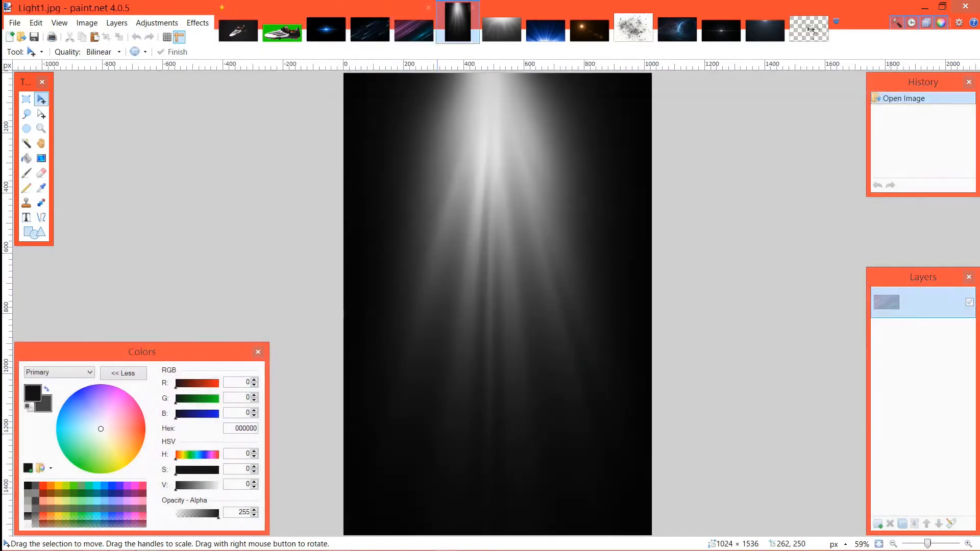
{"action": "key", "text": "ctrl+Tab"}
{"action": "key", "text": "ctrl+Tab"}
{"action": "key", "text": "ctrl+Tab"}
{"action": "key", "text": "ctrl+Tab"}
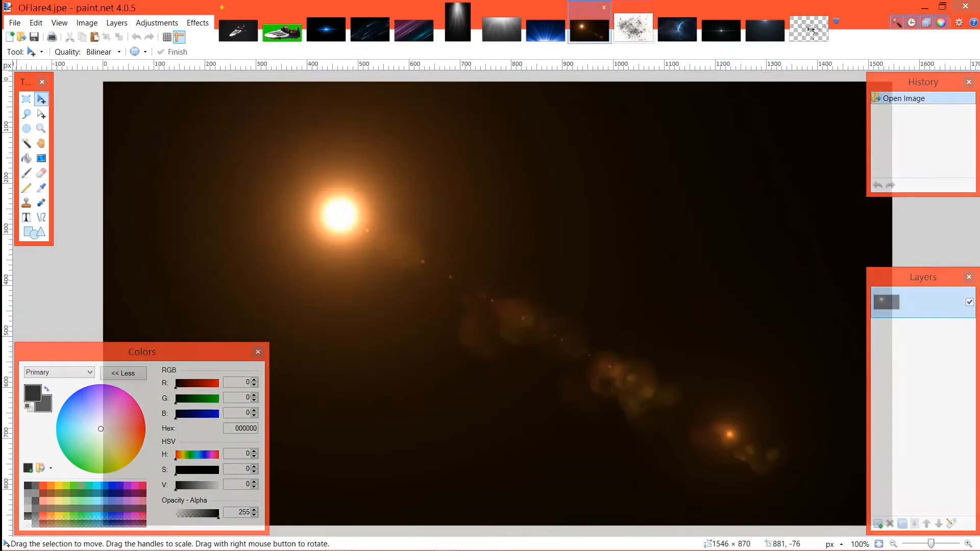
{"action": "key", "text": "ctrl+Tab"}
{"action": "key", "text": "ctrl+Tab"}
{"action": "key", "text": "ctrl+Tab"}
{"action": "key", "text": "ctrl+Tab"}
{"action": "key", "text": "ctrl+Tab"}
{"action": "key", "text": "ctrl+Tab"}
{"action": "key", "text": "ctrl+Tab"}
{"action": "key", "text": "ctrl+Tab"}
{"action": "key", "text": "ctrl+Tab"}
{"action": "key", "text": "ctrl+Tab"}
{"action": "key", "text": "ctrl+Tab"}
{"action": "key", "text": "ctrl+Tab"}
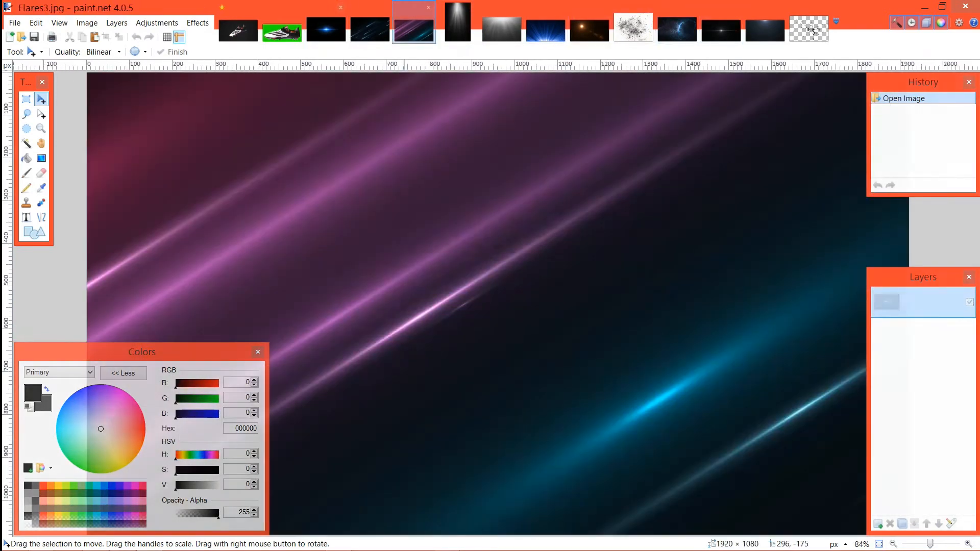
{"action": "left_click", "coordinate": [238, 30]}
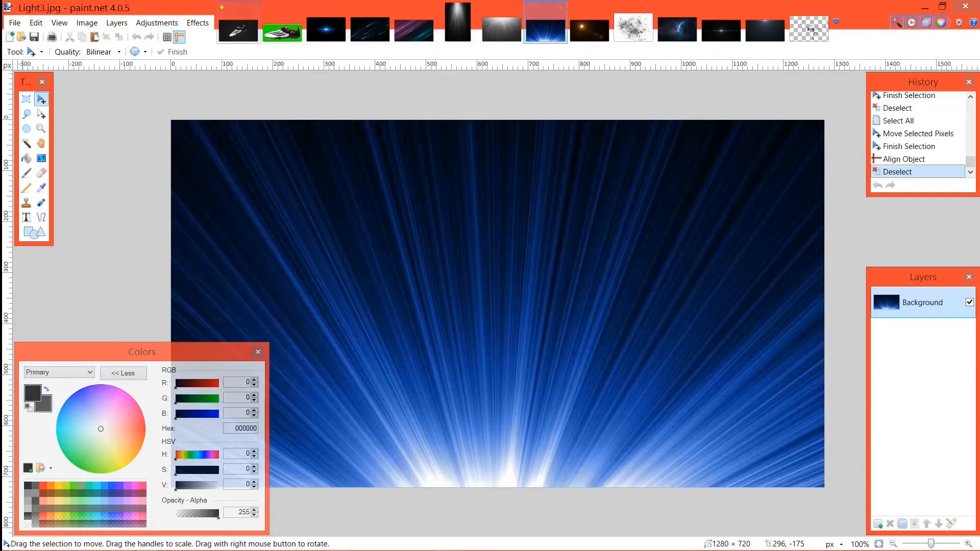
{"action": "left_click", "coordinate": [502, 30]}
{"action": "left_click", "coordinate": [545, 31]}
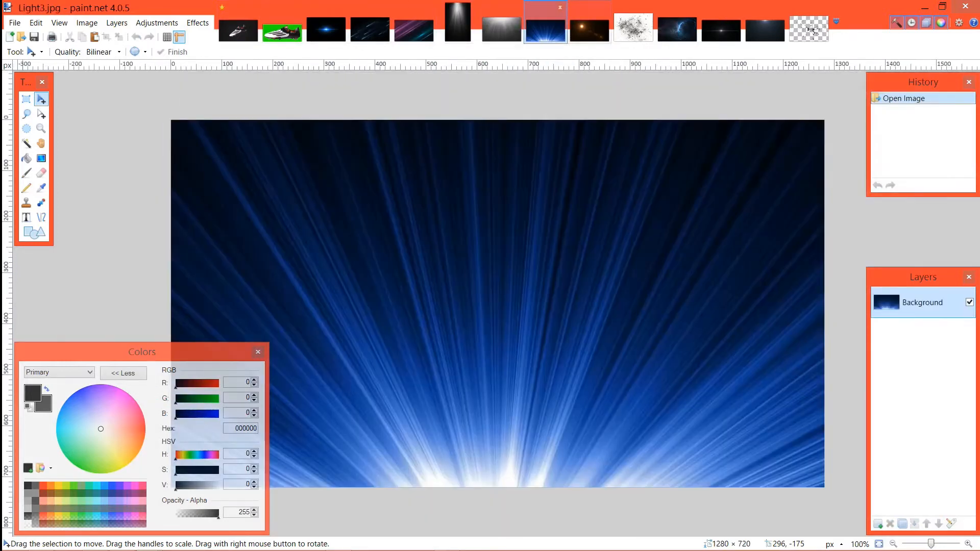
{"action": "left_click", "coordinate": [677, 30]}
Step: Copy the light image from maxresdefault.jpg and paste it into a new layer named Light1 above the Main layer
{"action": "left_click", "coordinate": [764, 31]}
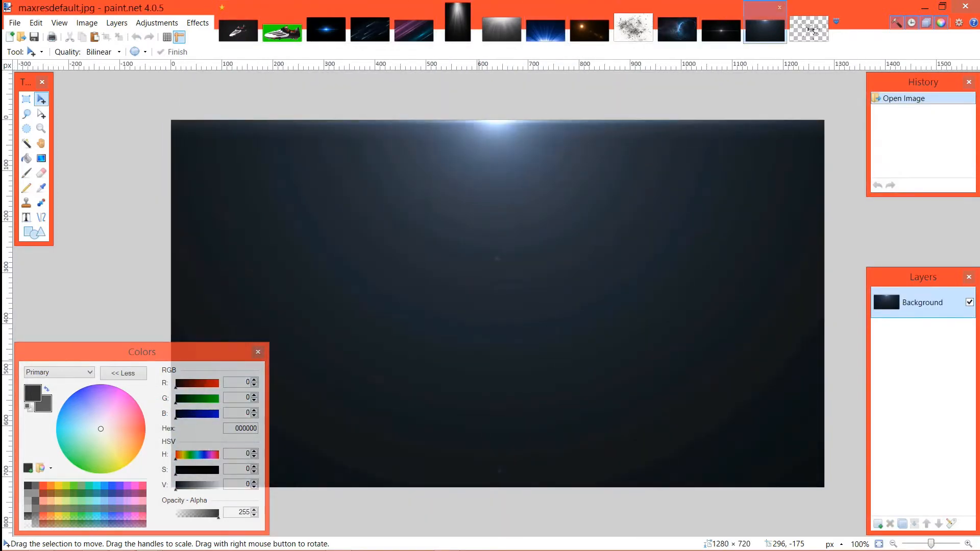
{"action": "left_click", "coordinate": [238, 30]}
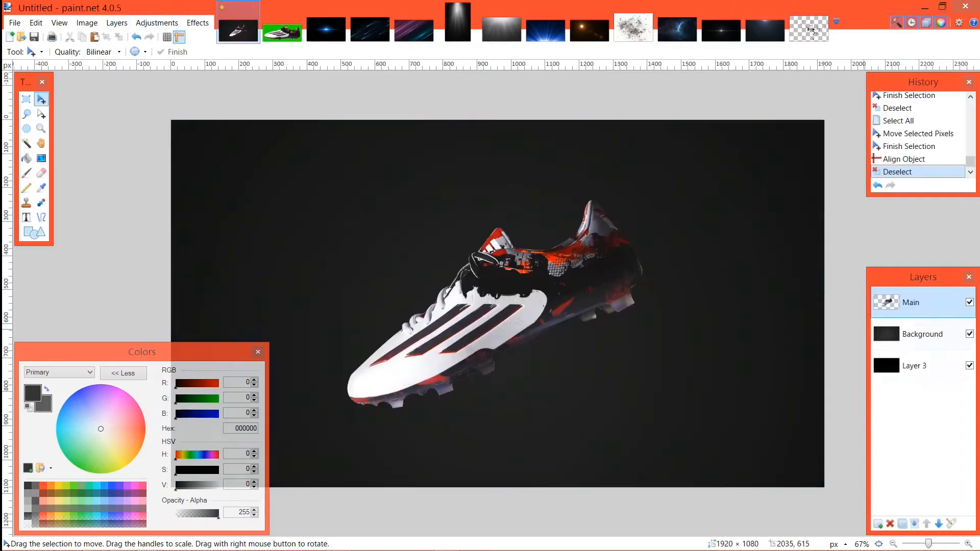
{"action": "left_click", "coordinate": [878, 524]}
{"action": "double_click", "coordinate": [914, 303]}
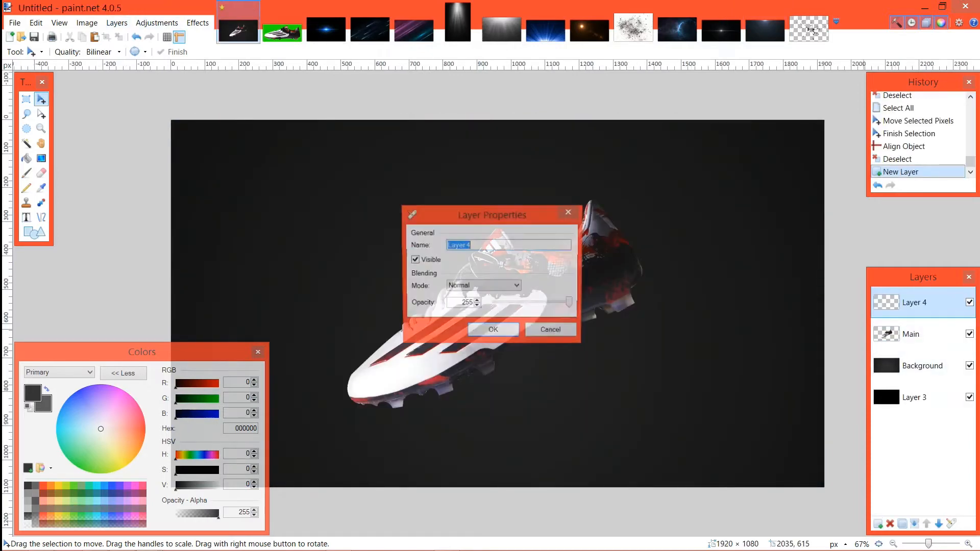
{"action": "type", "text": "Light"}
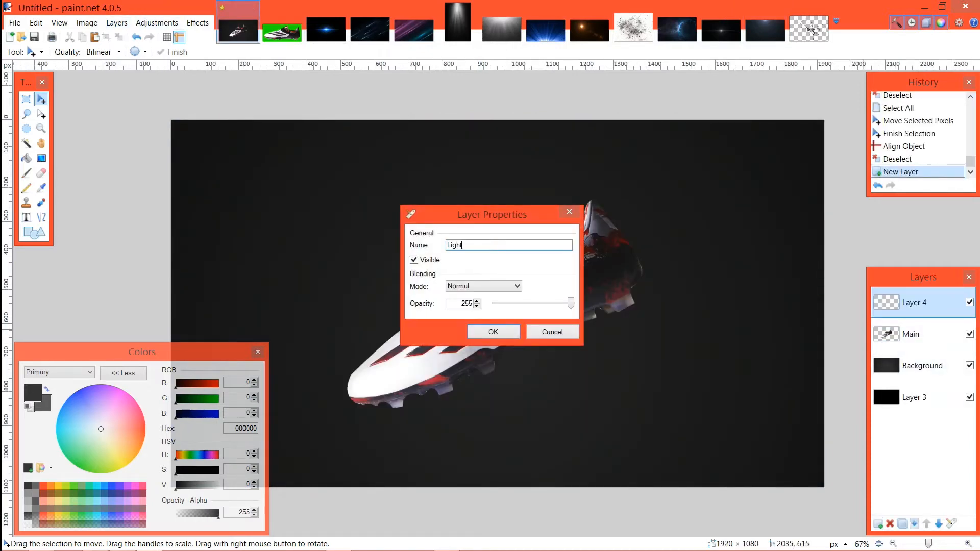
{"action": "type", "text": "1"}
{"action": "key", "text": "Return"}
{"action": "key", "text": "ctrl+v"}
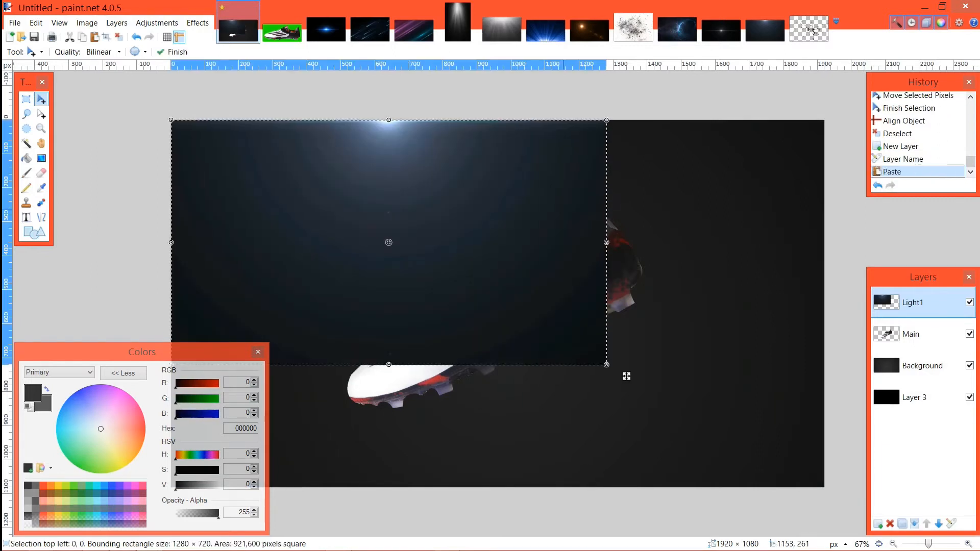
Step: Enlarge the pasted light image to about 1938 × 1090 pixels so it covers the whole canvas, and deselect
{"action": "left_click_drag", "start_coordinate": [623, 361], "coordinate": [822, 486]}
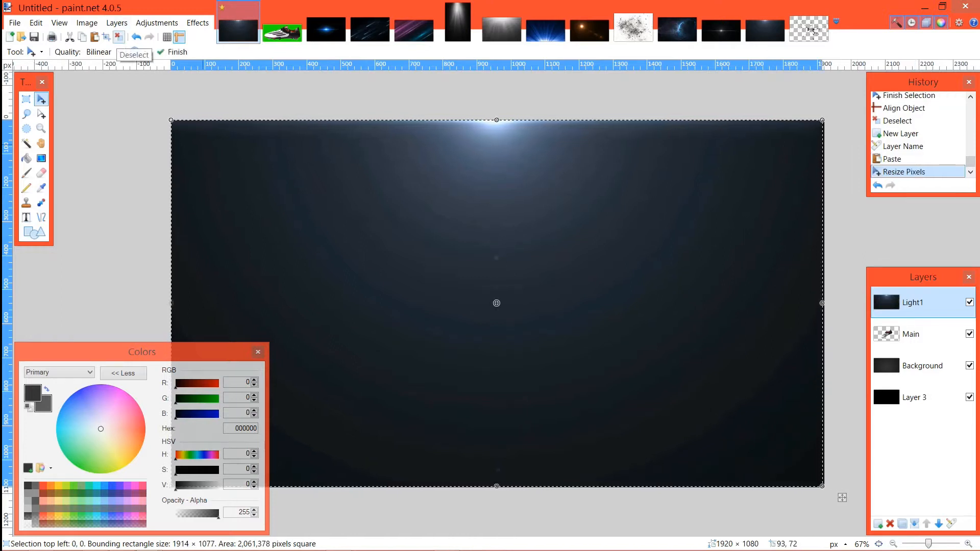
{"action": "left_click_drag", "start_coordinate": [843, 498], "coordinate": [850, 502]}
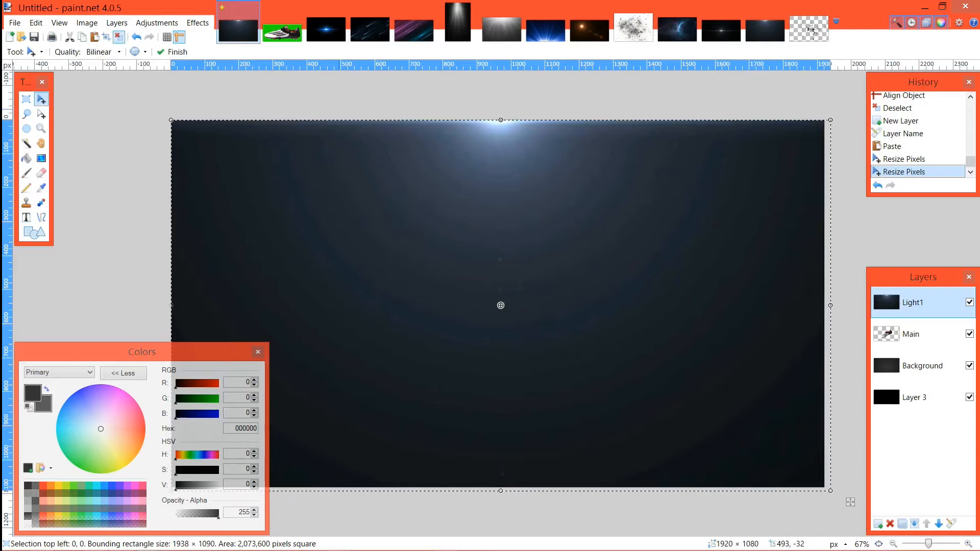
{"action": "key", "text": "ctrl+d"}
Step: Align the Light1 image to the middle of the canvas with Align Object
{"action": "left_click", "coordinate": [197, 23]}
{"action": "left_click", "coordinate": [224, 172]}
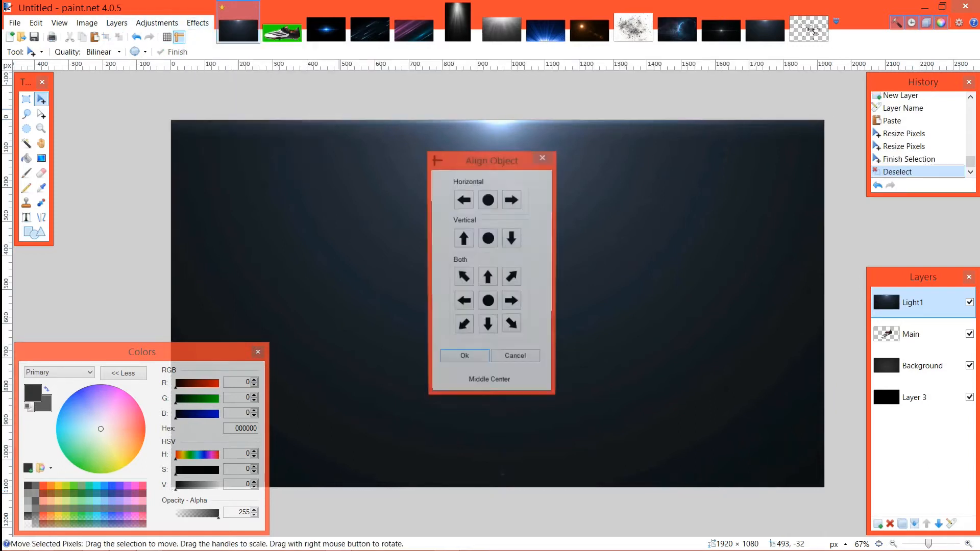
{"action": "left_click", "coordinate": [488, 199]}
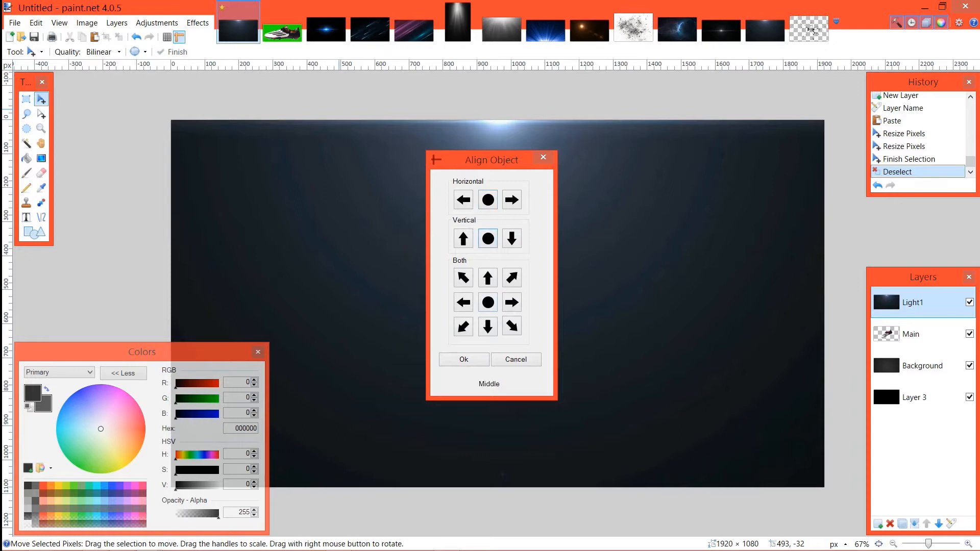
{"action": "left_click", "coordinate": [464, 360]}
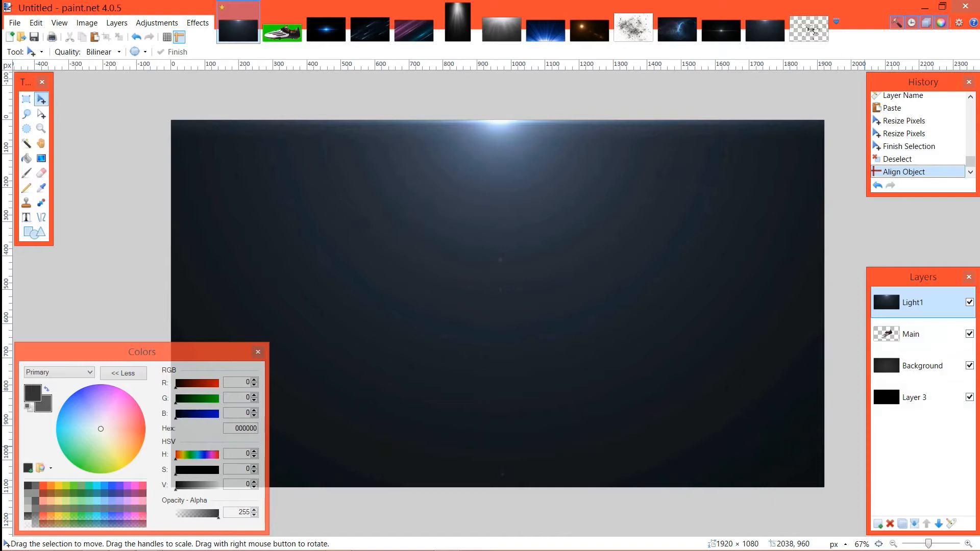
{"action": "key", "text": "F4"}
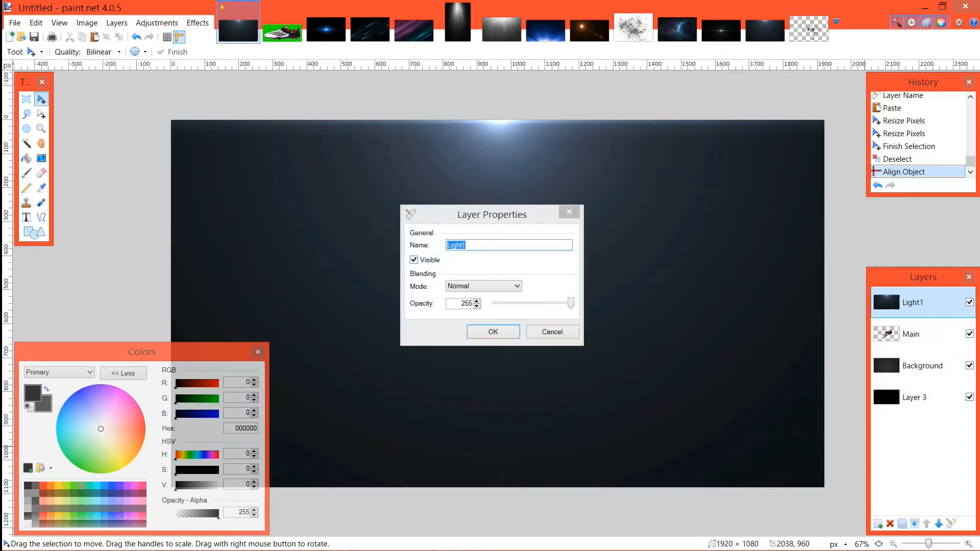
{"action": "left_click_drag", "start_coordinate": [491, 220], "coordinate": [341, 161]}
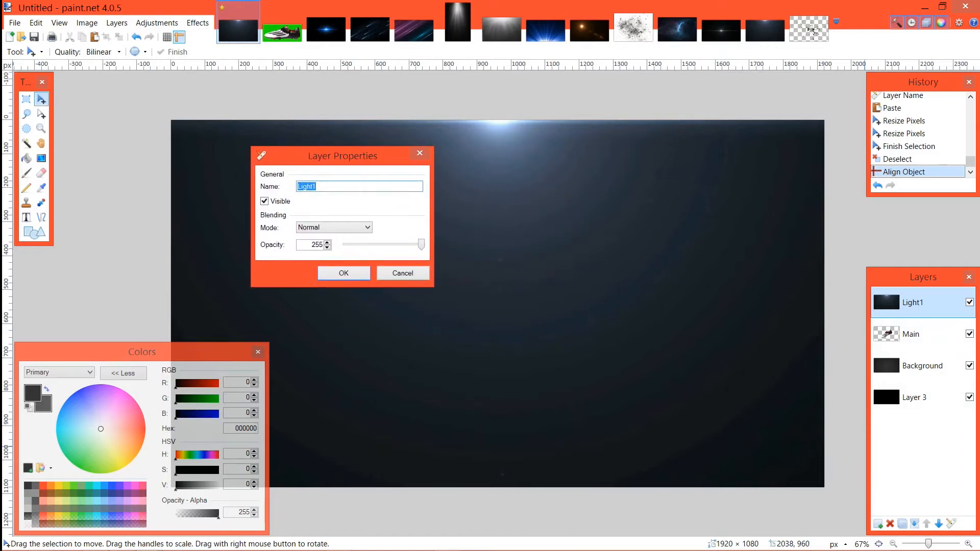
{"action": "left_click", "coordinate": [419, 153]}
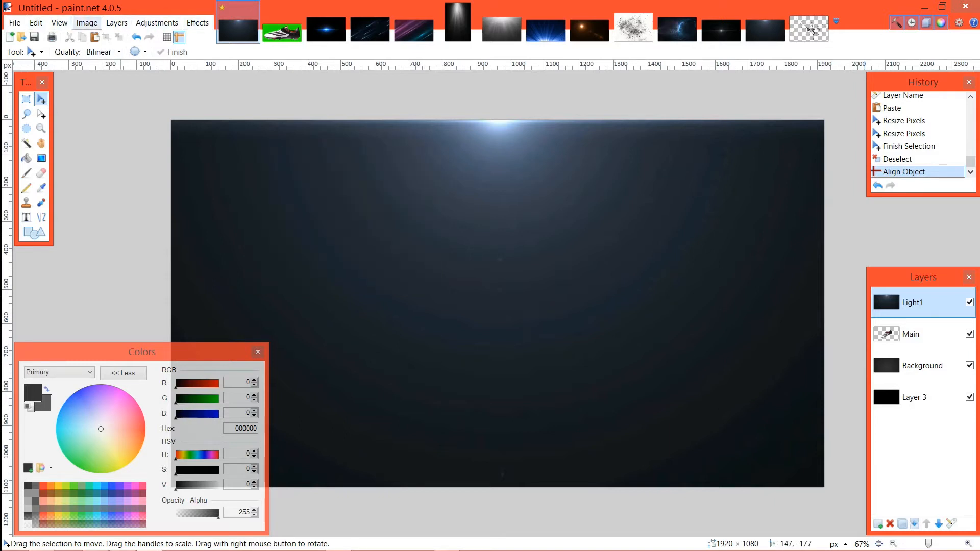
{"action": "left_click", "coordinate": [157, 23]}
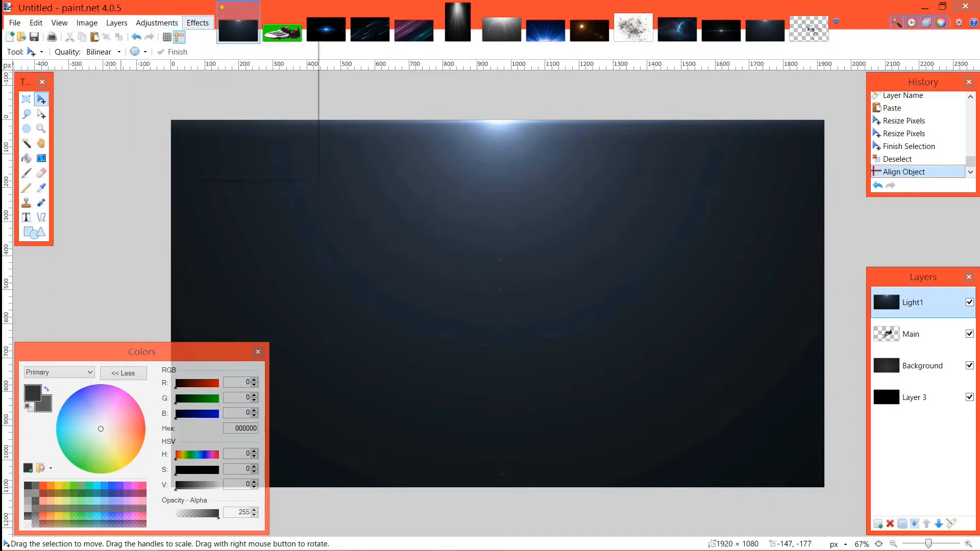
{"action": "left_click", "coordinate": [197, 23]}
{"action": "left_click", "coordinate": [170, 60]}
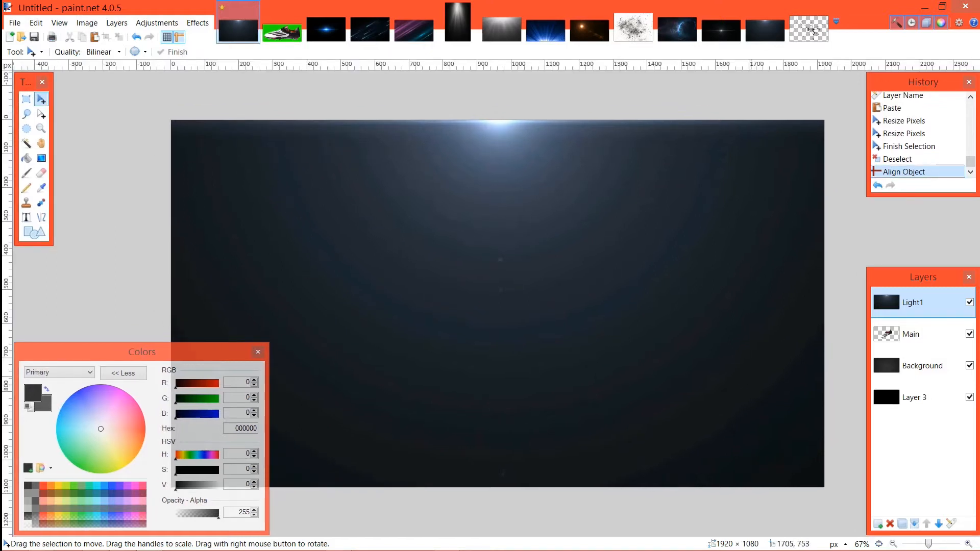
Step: Set the Light1 layer's blend mode to Additive
{"action": "left_click", "coordinate": [919, 335]}
{"action": "left_click", "coordinate": [952, 523]}
{"action": "left_click", "coordinate": [483, 286]}
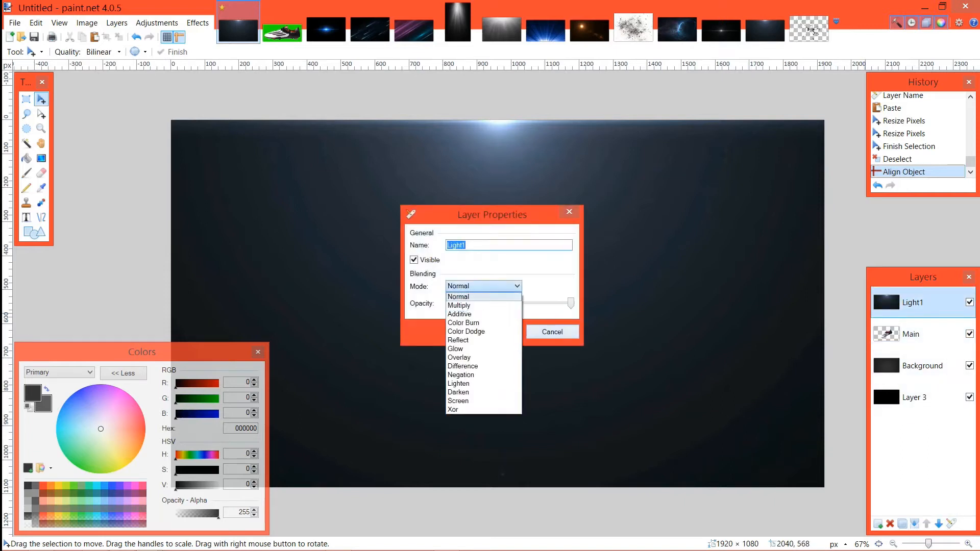
{"action": "left_click", "coordinate": [474, 308]}
{"action": "key", "text": "Return"}
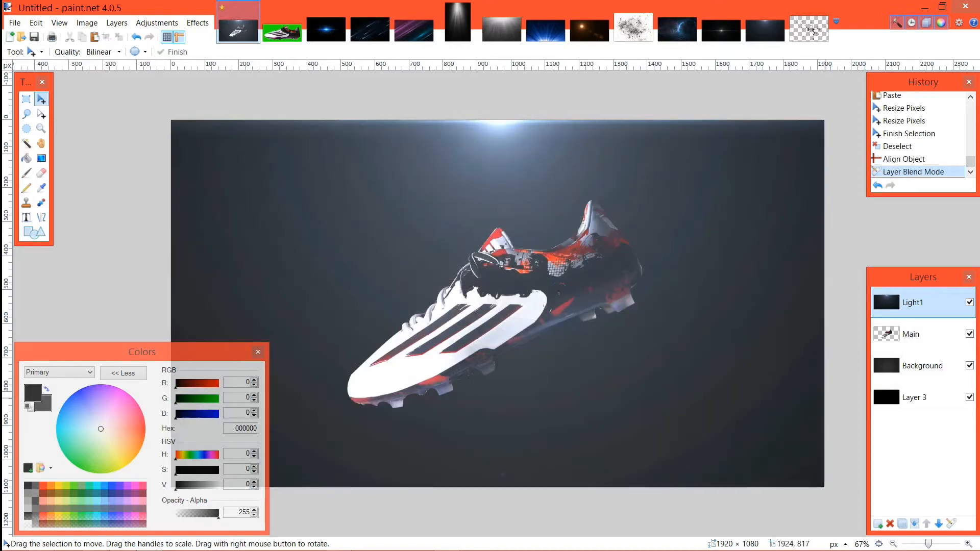
Step: Apply a Gaussian Blur with a radius of 102 to the Light1 layer
{"action": "left_click", "coordinate": [198, 23]}
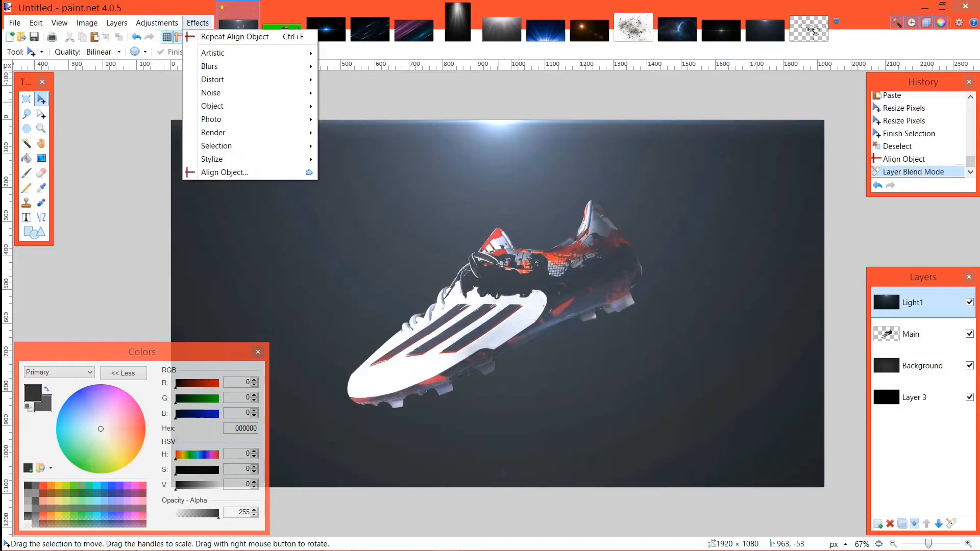
{"action": "mouse_move", "coordinate": [210, 66]}
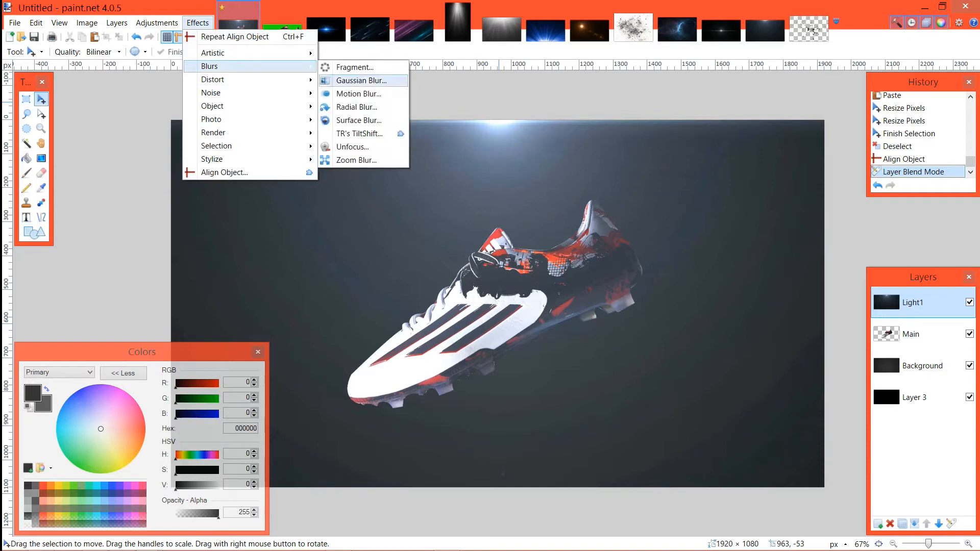
{"action": "left_click", "coordinate": [362, 80]}
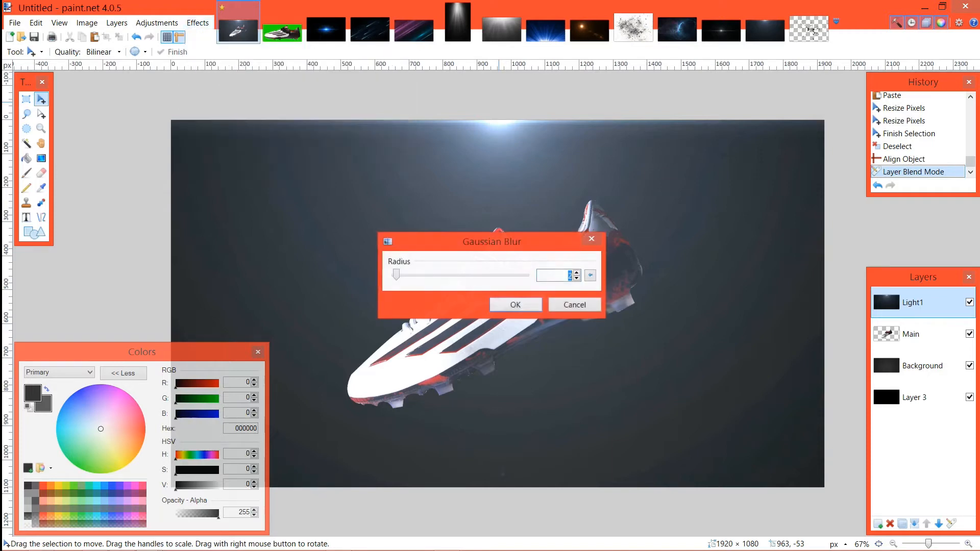
{"action": "left_click_drag", "start_coordinate": [492, 241], "coordinate": [255, 103]}
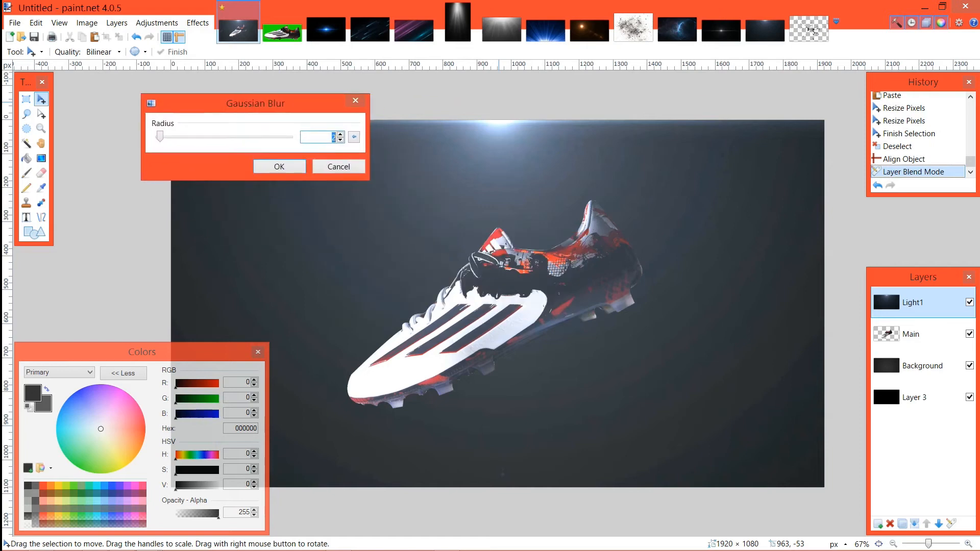
{"action": "left_click_drag", "start_coordinate": [160, 136], "coordinate": [241, 136]}
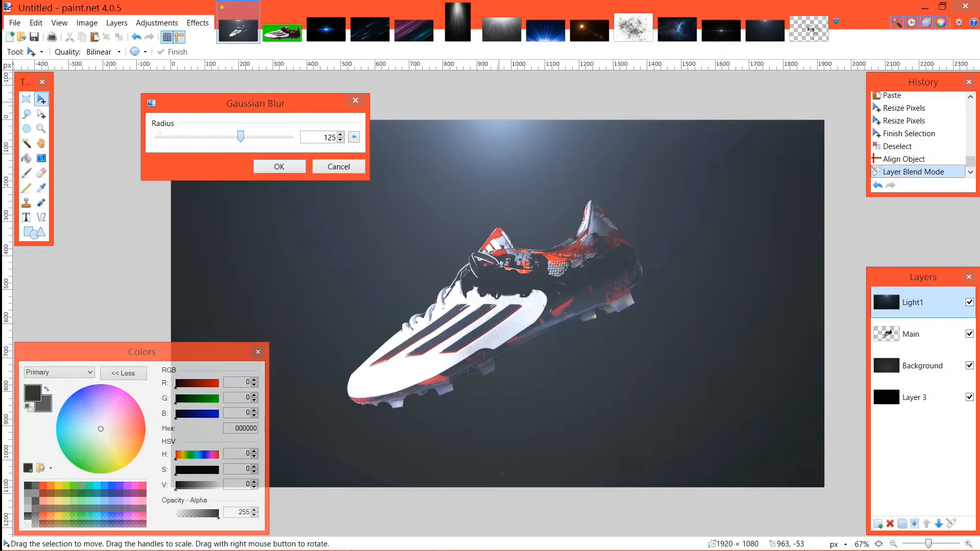
{"action": "left_click_drag", "start_coordinate": [240, 136], "coordinate": [213, 136]}
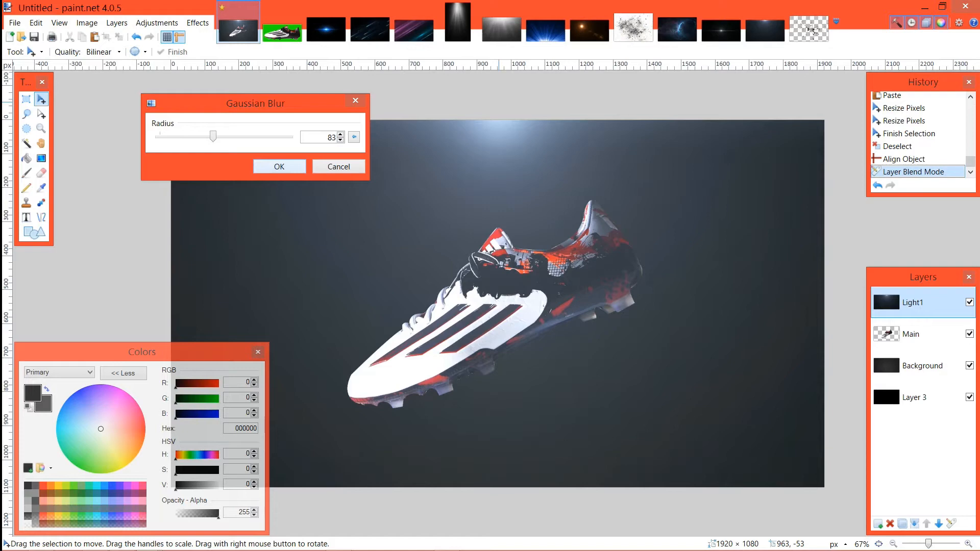
{"action": "left_click_drag", "start_coordinate": [213, 135], "coordinate": [222, 136]}
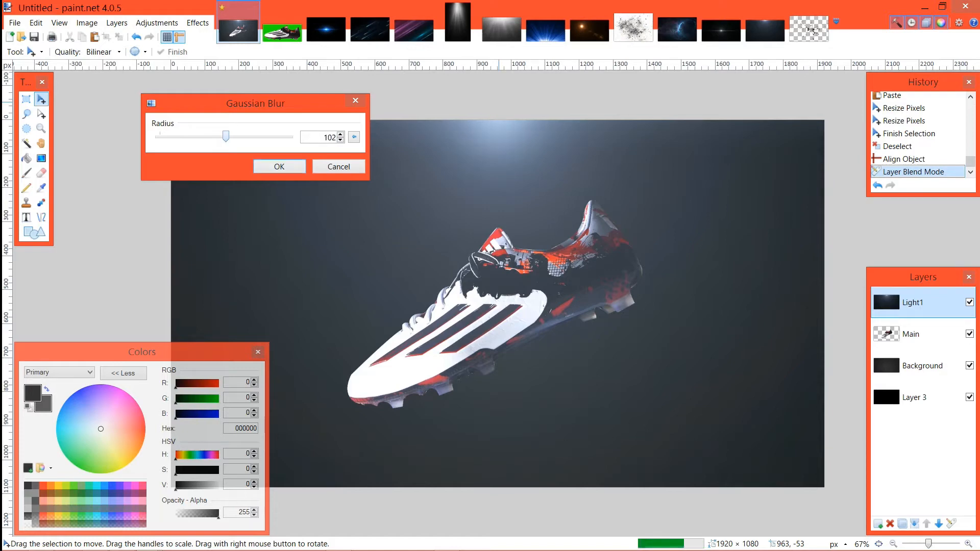
{"action": "key", "text": "Return"}
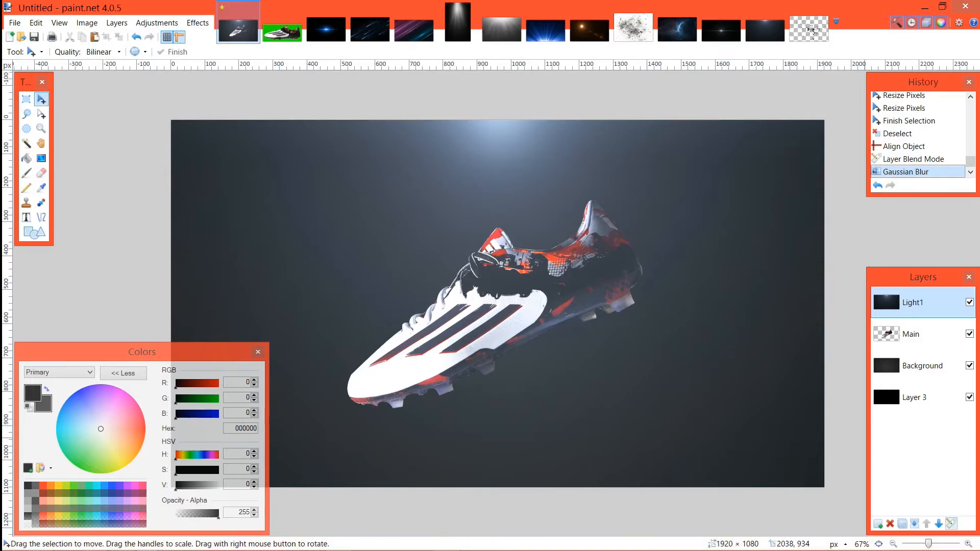
Step: Lower the opacity of the Light1 layer to soften the glow above the boot
{"action": "left_click", "coordinate": [951, 523]}
{"action": "left_click_drag", "start_coordinate": [571, 303], "coordinate": [546, 303]}
{"action": "left_click", "coordinate": [500, 333]}
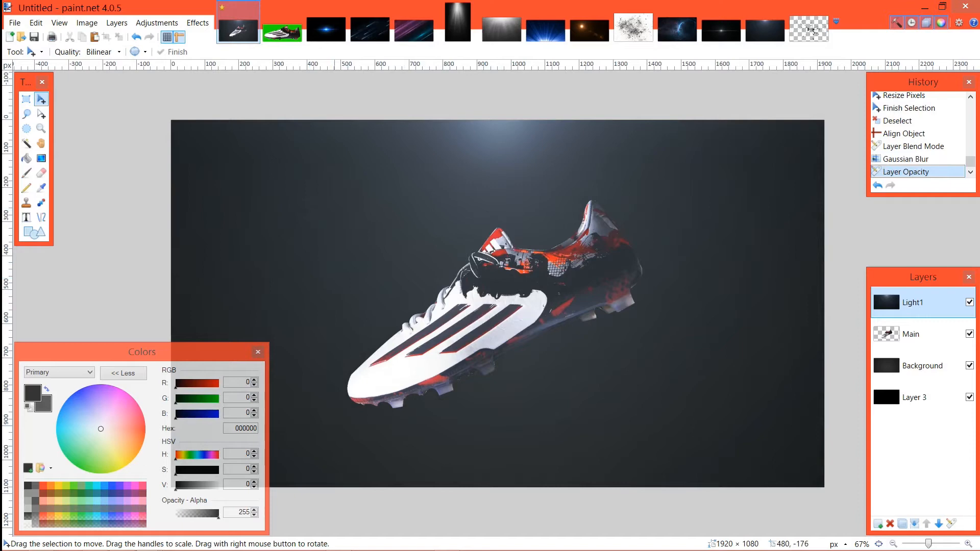
Step: Copy the light streaks image from Flares2.png, return to the boot composition, and add a new layer above Light1
{"action": "left_click", "coordinate": [414, 29]}
{"action": "left_click", "coordinate": [326, 30]}
{"action": "left_click", "coordinate": [414, 29]}
{"action": "left_click", "coordinate": [282, 32]}
{"action": "left_click", "coordinate": [326, 30]}
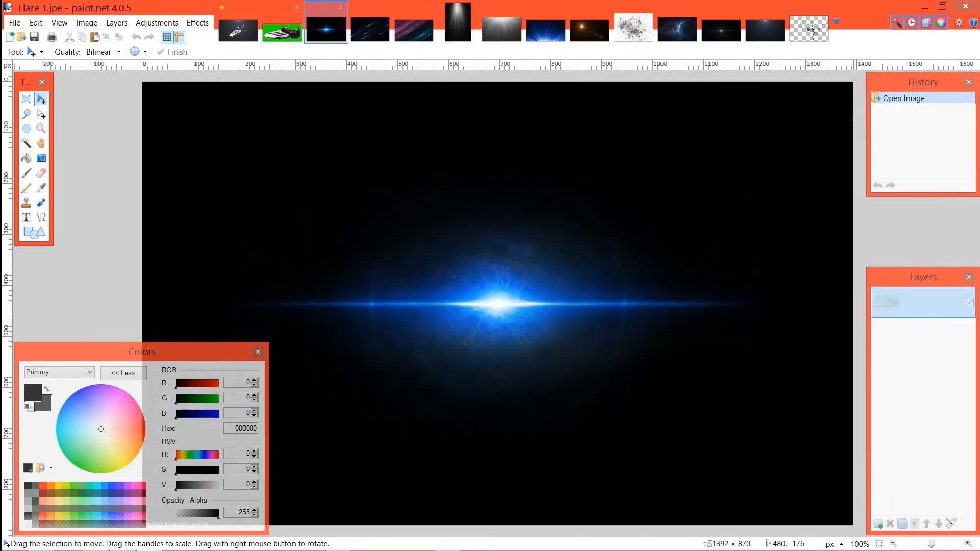
{"action": "left_click", "coordinate": [370, 29]}
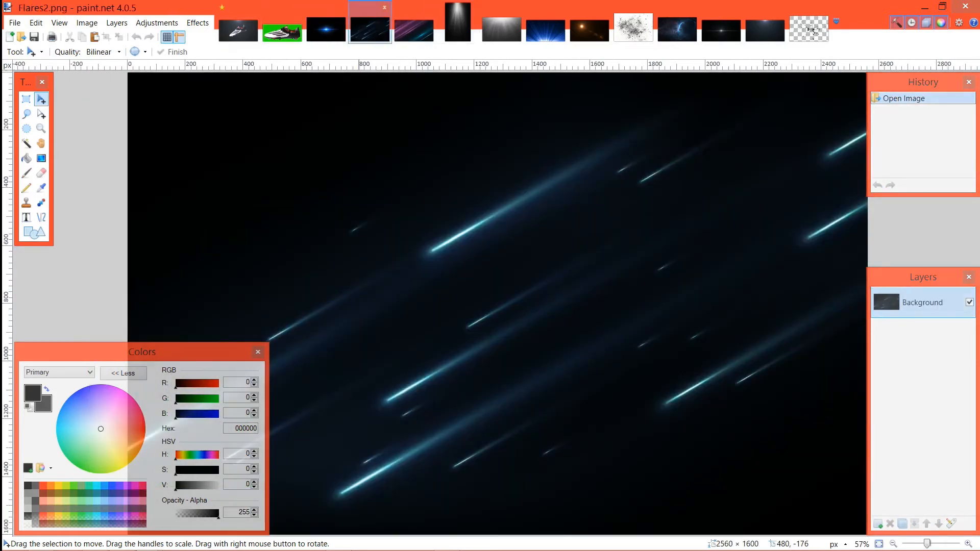
{"action": "left_click", "coordinate": [238, 30]}
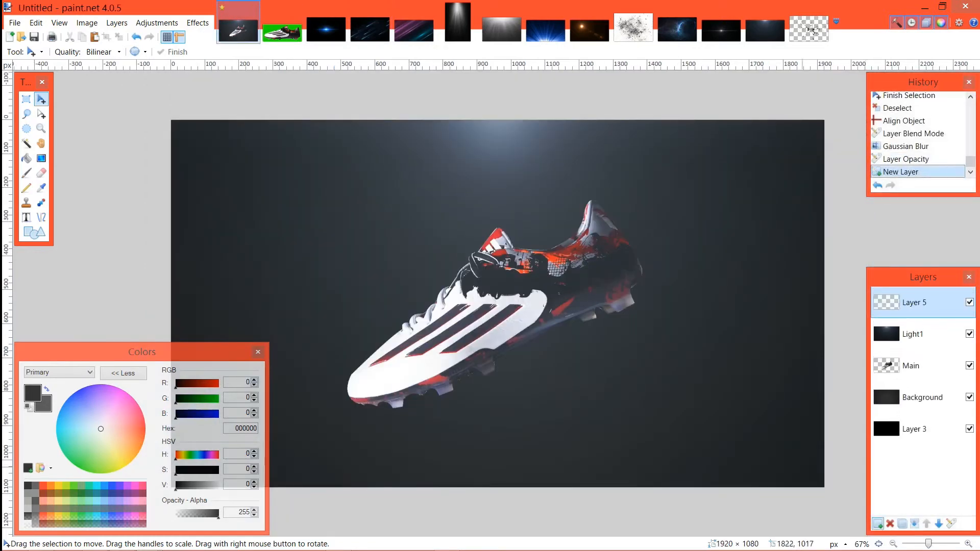
Step: Name the new layer Lights 2 and set its blend mode to Additive
{"action": "left_click", "coordinate": [951, 524]}
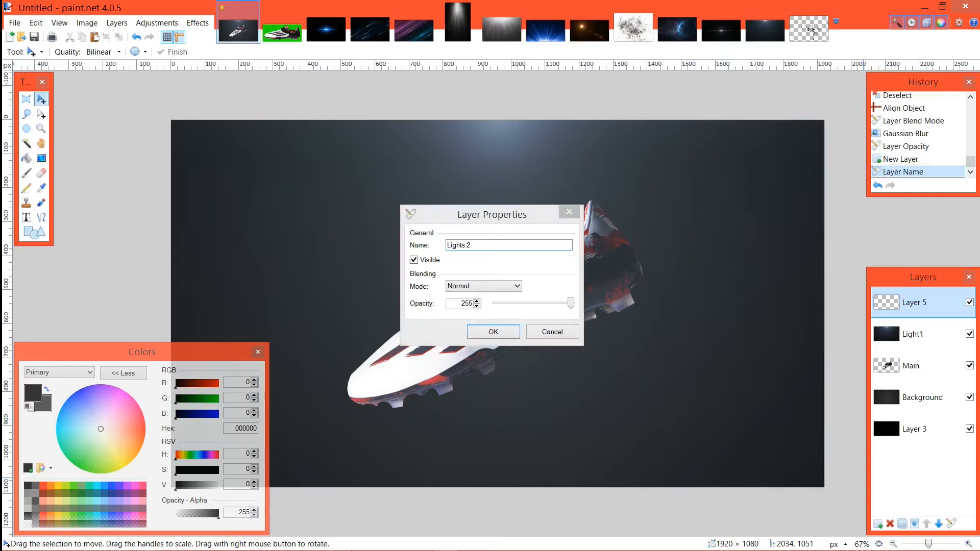
{"action": "key", "text": "Return"}
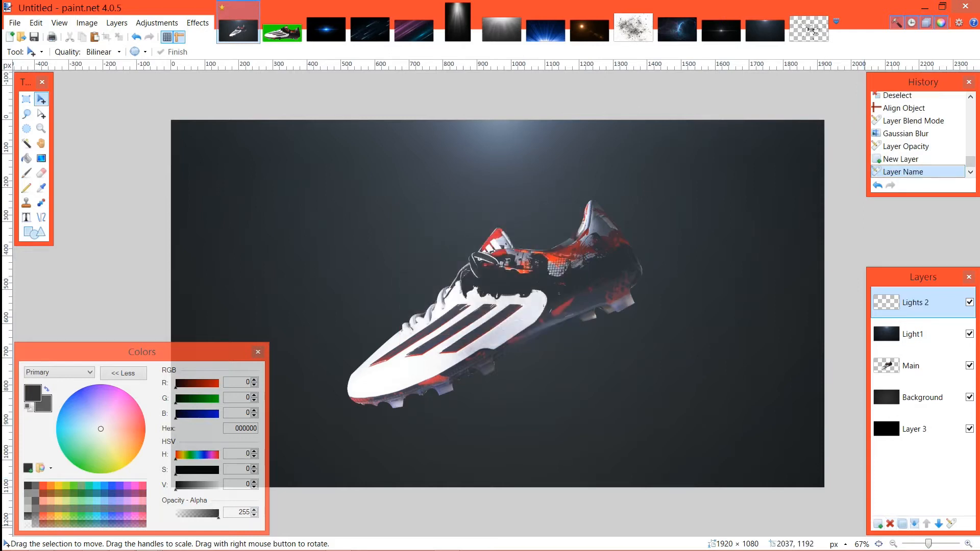
{"action": "left_click", "coordinate": [951, 523]}
{"action": "left_click", "coordinate": [484, 286]}
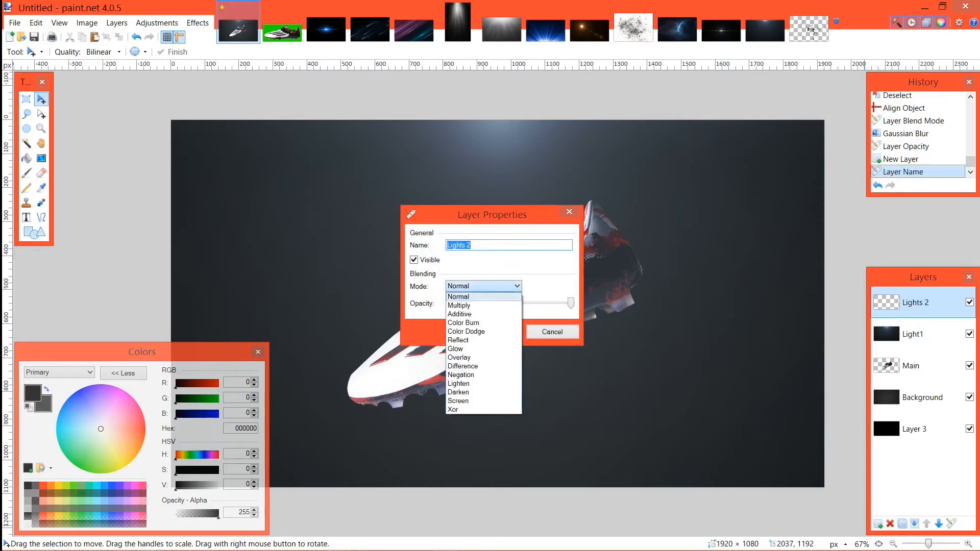
{"action": "left_click", "coordinate": [464, 323]}
{"action": "left_click", "coordinate": [483, 286]}
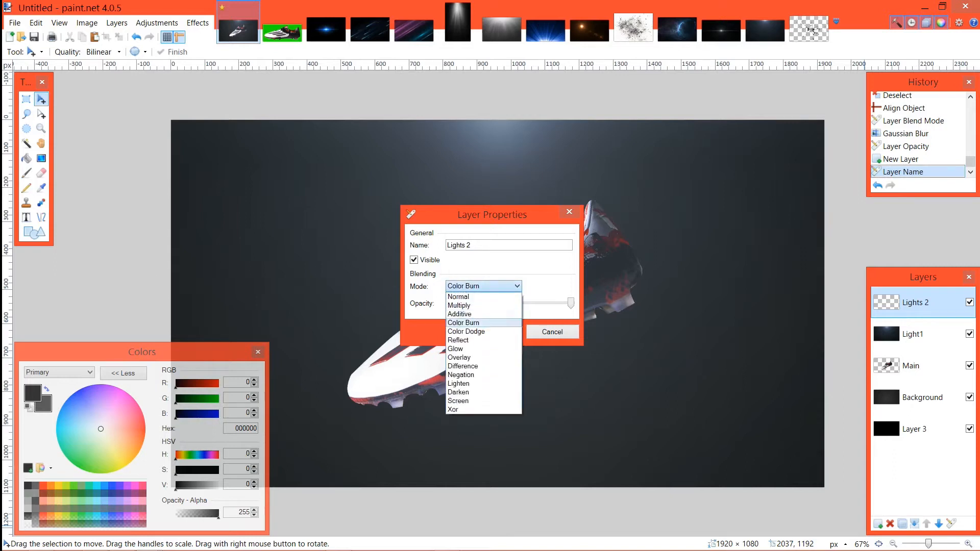
{"action": "left_click", "coordinate": [459, 314]}
{"action": "left_click", "coordinate": [481, 332]}
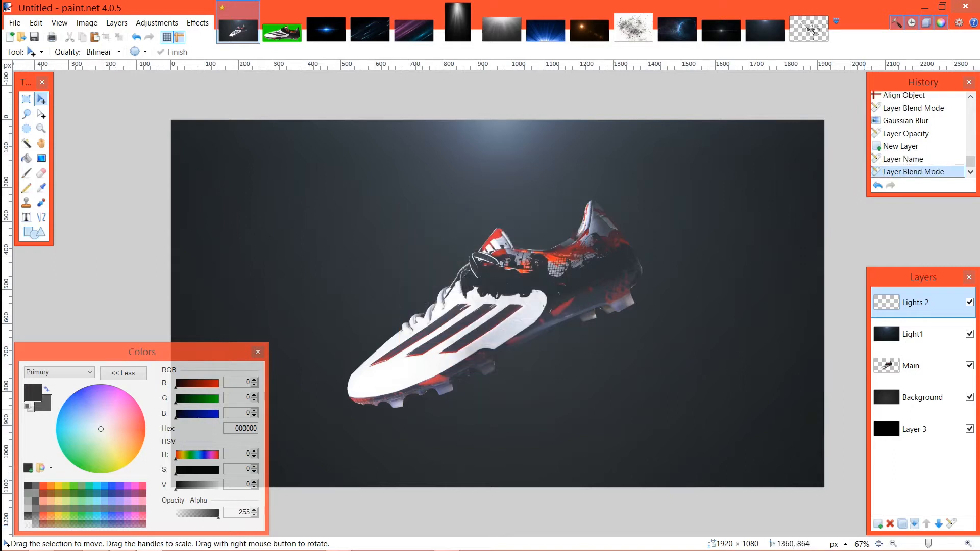
Step: Paste the streaks image without expanding the canvas, shrink it to about 1939 × 1212 pixels over the canvas, and deselect
{"action": "key", "text": "ctrl+v"}
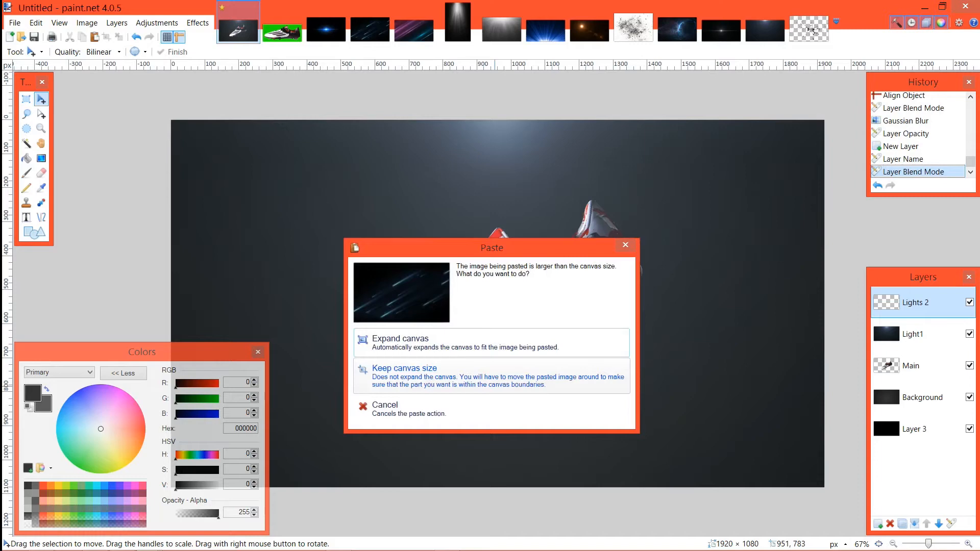
{"action": "left_click", "coordinate": [495, 386]}
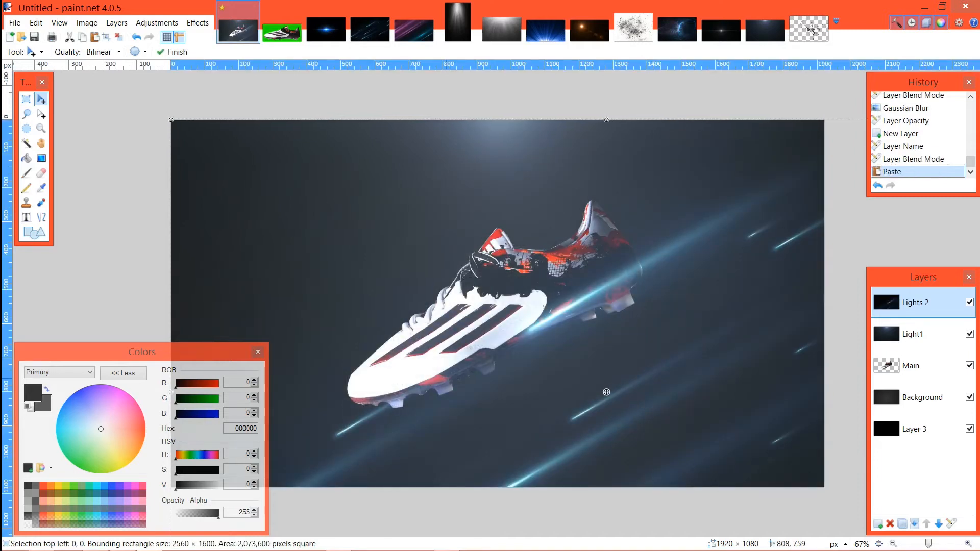
{"action": "scroll", "coordinate": [722, 451], "scroll_direction": "down", "scroll_amount": 3, "text": "ctrl"}
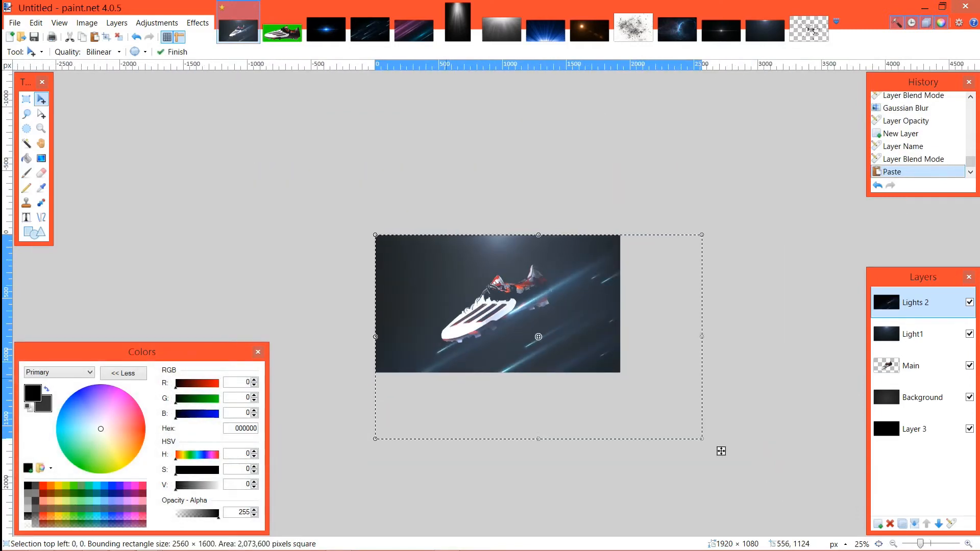
{"action": "mouse_move", "coordinate": [708, 442]}
{"action": "left_mouse_down"}
{"action": "mouse_move", "coordinate": [615, 386]}
{"action": "mouse_move", "coordinate": [638, 395]}
{"action": "left_mouse_up"}
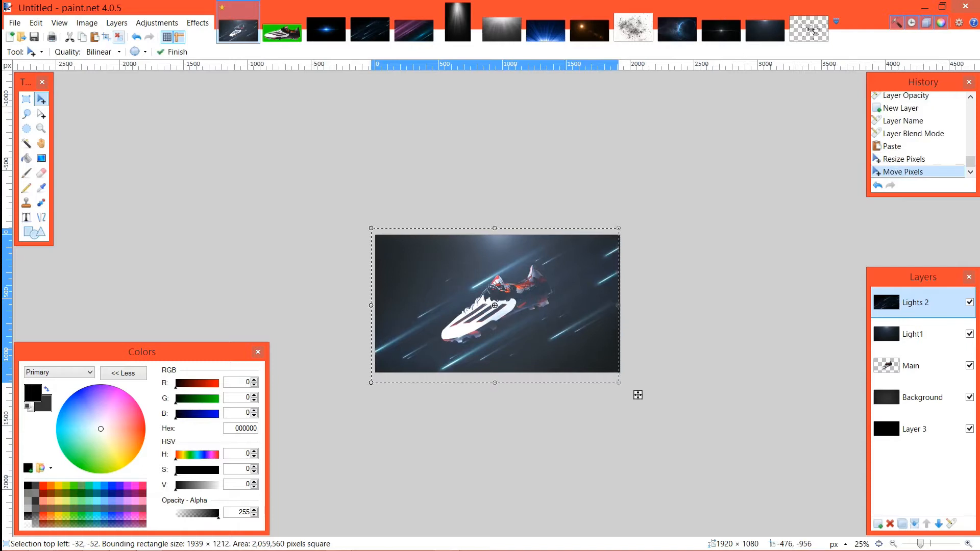
{"action": "left_click", "coordinate": [119, 37]}
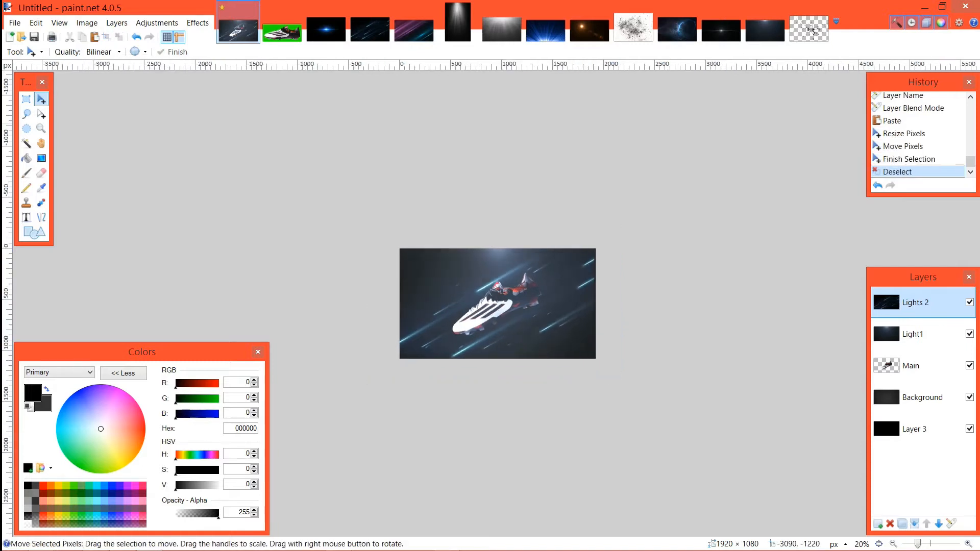
Step: Slightly lower the opacity of the Lights 2 layer
{"action": "key", "text": "ctrl+plus"}
{"action": "key", "text": "ctrl+plus"}
{"action": "key", "text": "ctrl+plus"}
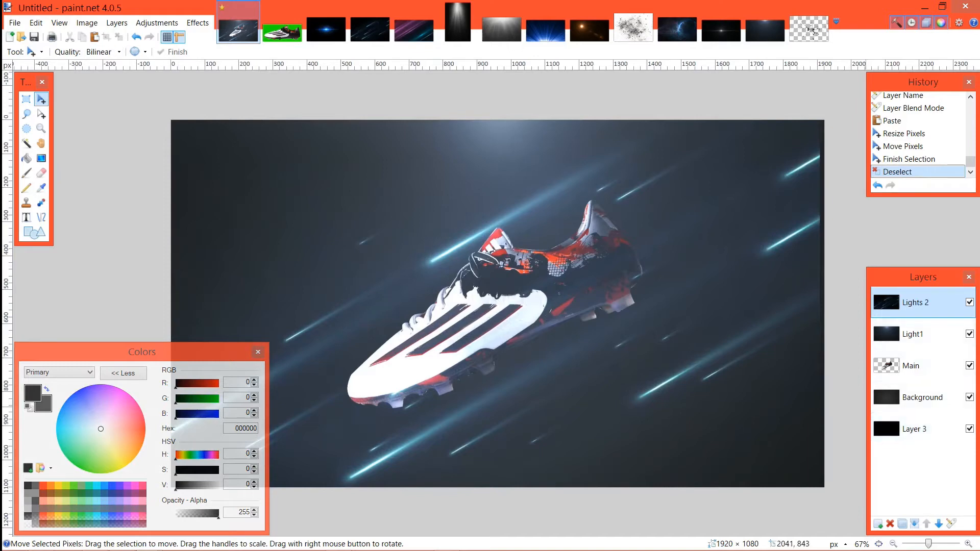
{"action": "double_click", "coordinate": [919, 303]}
{"action": "mouse_move", "coordinate": [571, 303]}
{"action": "left_mouse_down"}
{"action": "mouse_move", "coordinate": [546, 304]}
{"action": "mouse_move", "coordinate": [558, 304]}
{"action": "left_mouse_up"}
{"action": "key", "text": "Return"}
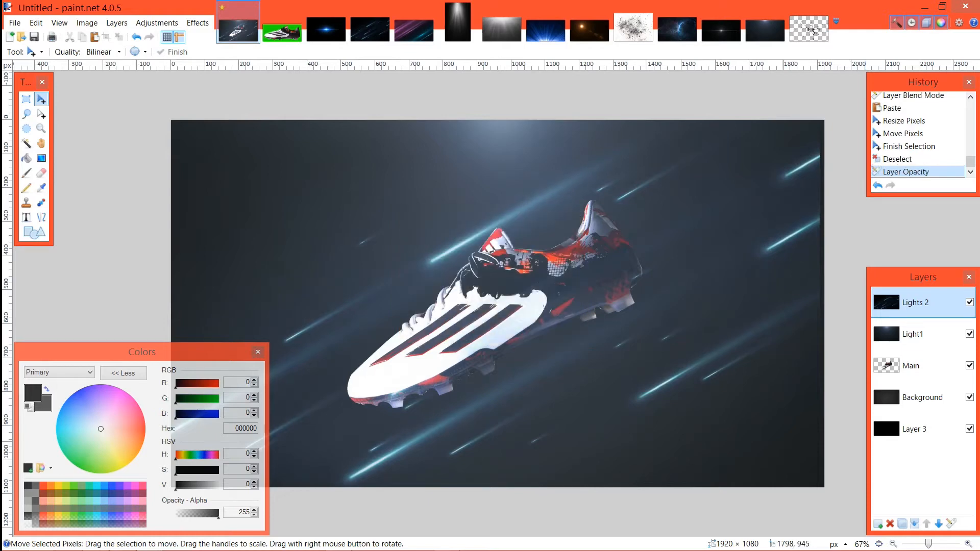
{"action": "key", "text": "ctrl+a"}
{"action": "mouse_move", "coordinate": [675, 439]}
{"action": "left_mouse_down"}
{"action": "mouse_move", "coordinate": [648, 427]}
{"action": "mouse_move", "coordinate": [659, 431]}
{"action": "left_mouse_up"}
{"action": "key", "text": "ctrl+z"}
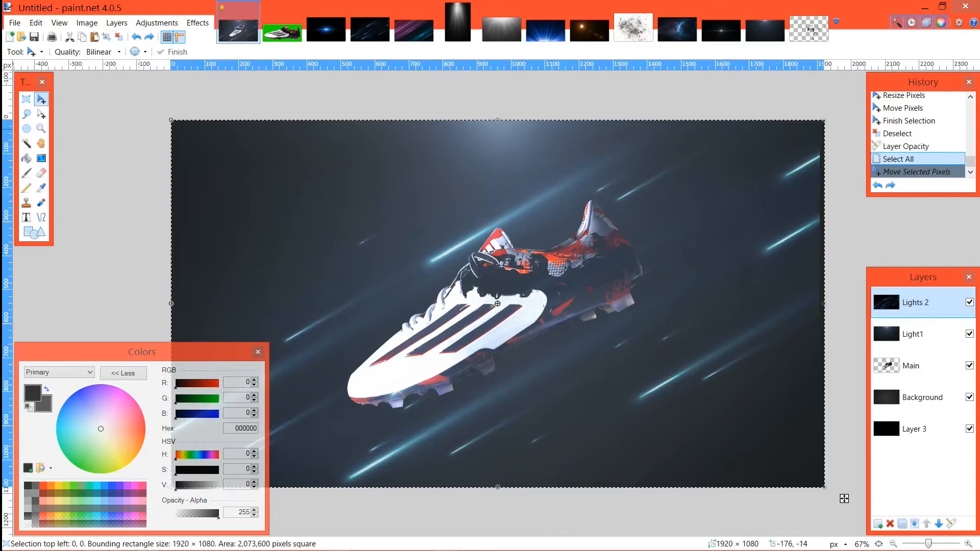
{"action": "key", "text": "ctrl+y"}
{"action": "key", "text": "ctrl+d"}
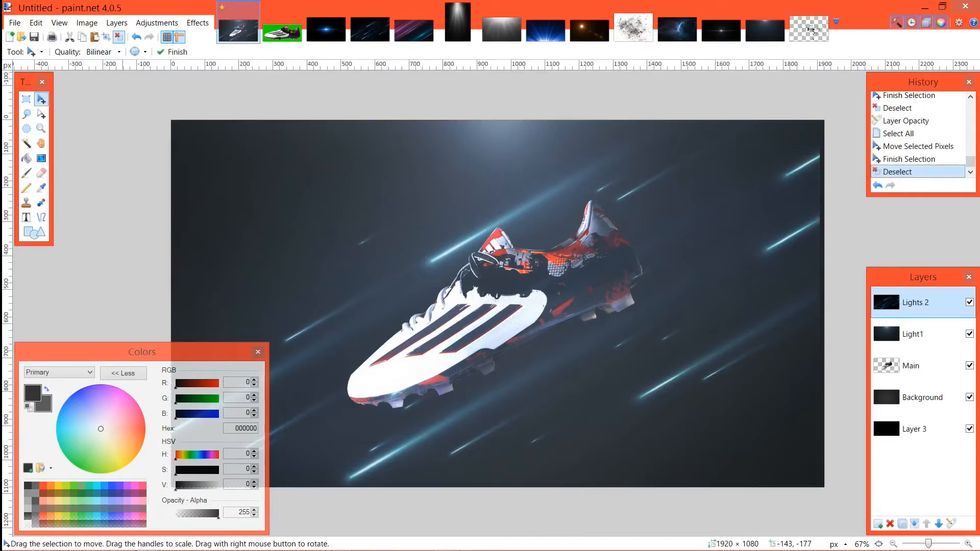
Step: Try to rotate the whole Lights 2 image by about 1.93° around its centre
{"action": "key", "text": "ctrl+a"}
{"action": "left_click", "coordinate": [540, 321]}
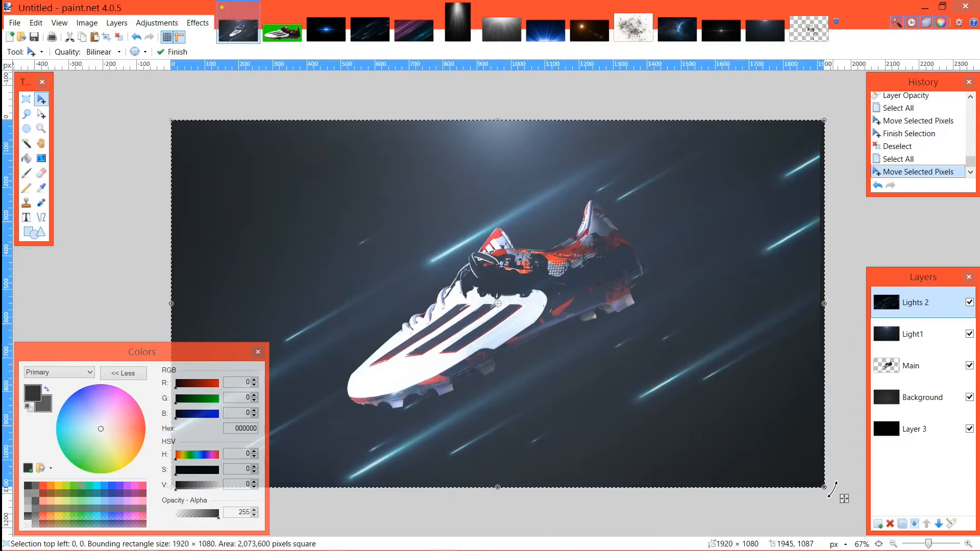
{"action": "mouse_move", "coordinate": [832, 489]}
{"action": "left_mouse_down"}
{"action": "mouse_move", "coordinate": [532, 499]}
{"action": "mouse_move", "coordinate": [56, 310]}
{"action": "mouse_move", "coordinate": [81, 127]}
{"action": "mouse_move", "coordinate": [291, 43]}
{"action": "mouse_move", "coordinate": [551, 528]}
{"action": "mouse_move", "coordinate": [816, 453]}
{"action": "mouse_move", "coordinate": [811, 506]}
{"action": "mouse_move", "coordinate": [806, 492]}
{"action": "mouse_move", "coordinate": [819, 468]}
{"action": "mouse_move", "coordinate": [807, 459]}
{"action": "mouse_move", "coordinate": [388, 480]}
{"action": "mouse_move", "coordinate": [99, 323]}
{"action": "mouse_move", "coordinate": [315, 158]}
{"action": "mouse_move", "coordinate": [270, 149]}
{"action": "mouse_move", "coordinate": [252, 179]}
{"action": "mouse_move", "coordinate": [516, 506]}
{"action": "mouse_move", "coordinate": [733, 371]}
{"action": "mouse_move", "coordinate": [721, 381]}
{"action": "mouse_move", "coordinate": [717, 411]}
{"action": "left_mouse_up"}
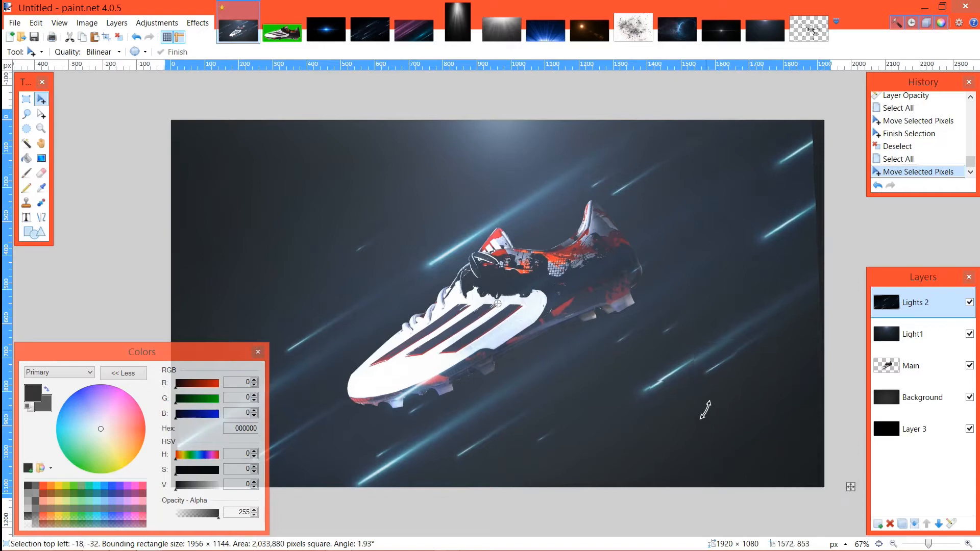
{"action": "left_click", "coordinate": [107, 37]}
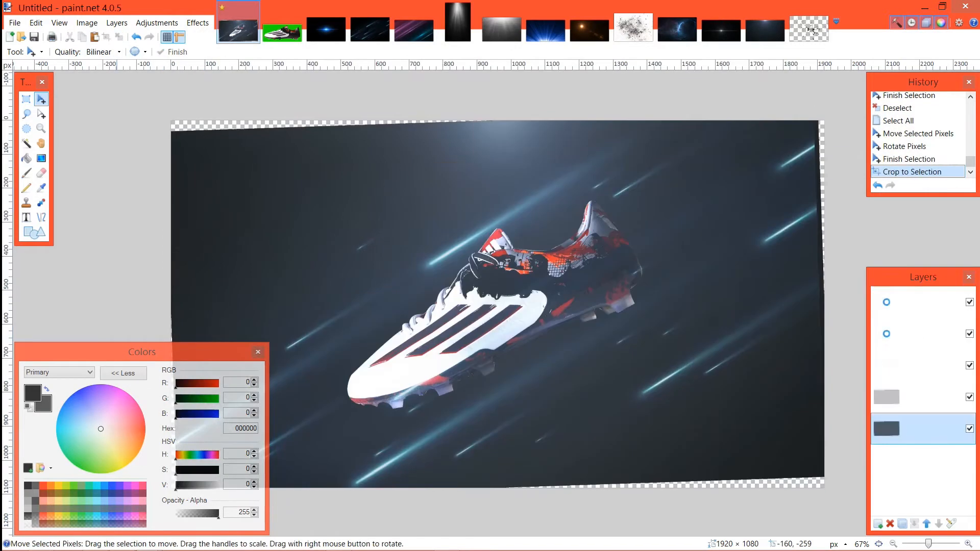
Step: Undo the crop to selection and the rotation of the Lights 2 image
{"action": "key", "text": "ctrl+z"}
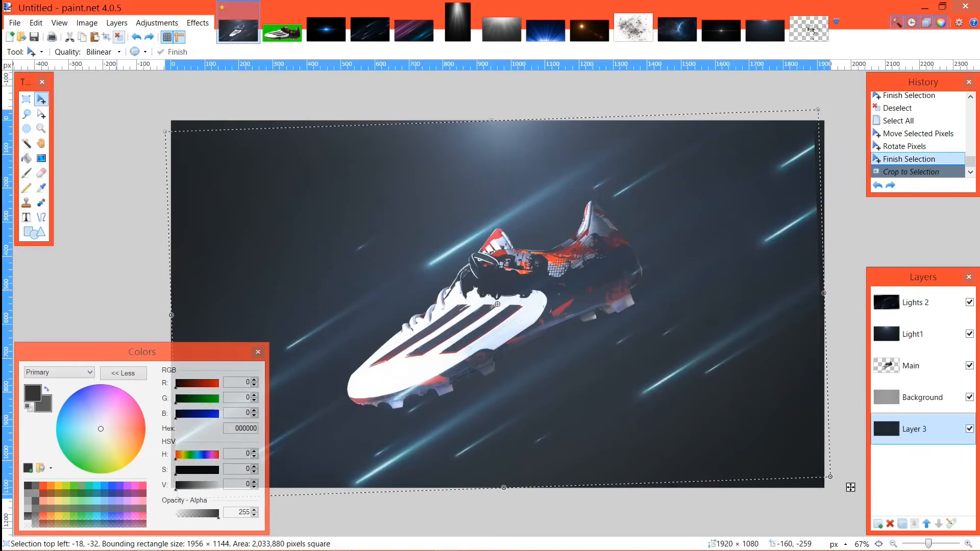
{"action": "key", "text": "ctrl+d"}
{"action": "key", "text": "ctrl+z"}
{"action": "key", "text": "ctrl+z"}
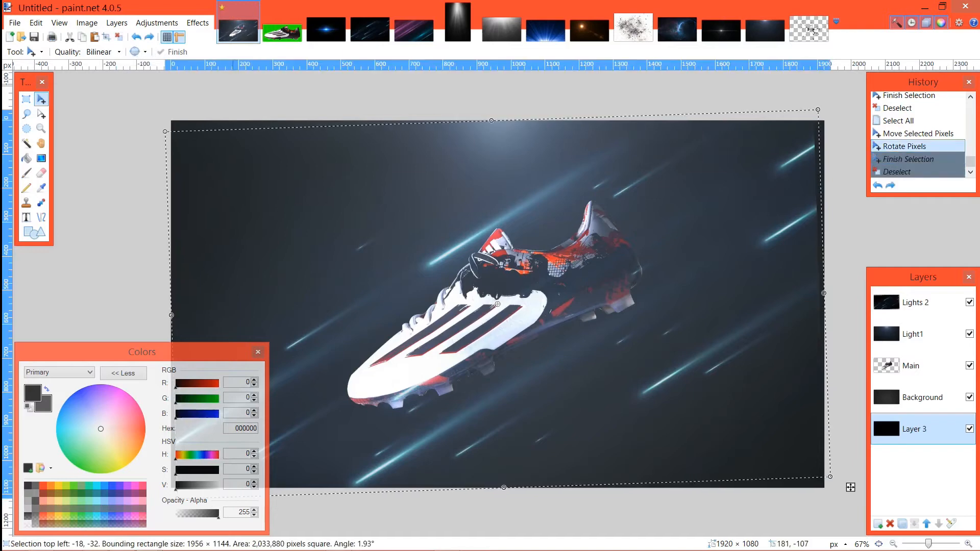
{"action": "key", "text": "ctrl+z"}
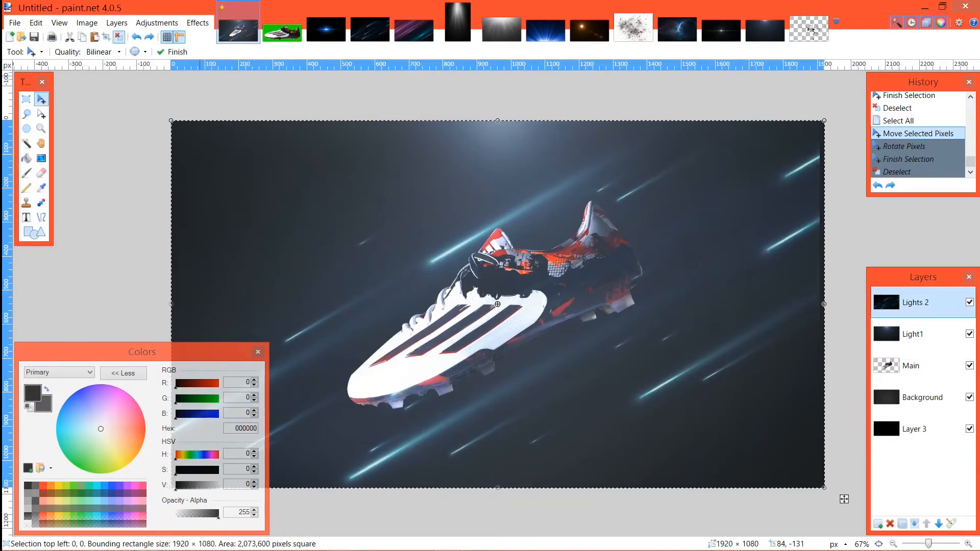
Step: Enlarge the whole Lights 2 image to about 2127 × 1196 pixels, reposition it so it covers the canvas, and deselect
{"action": "key", "text": "ctrl+d"}
{"action": "key", "text": "ctrl+a"}
{"action": "left_click", "coordinate": [498, 304]}
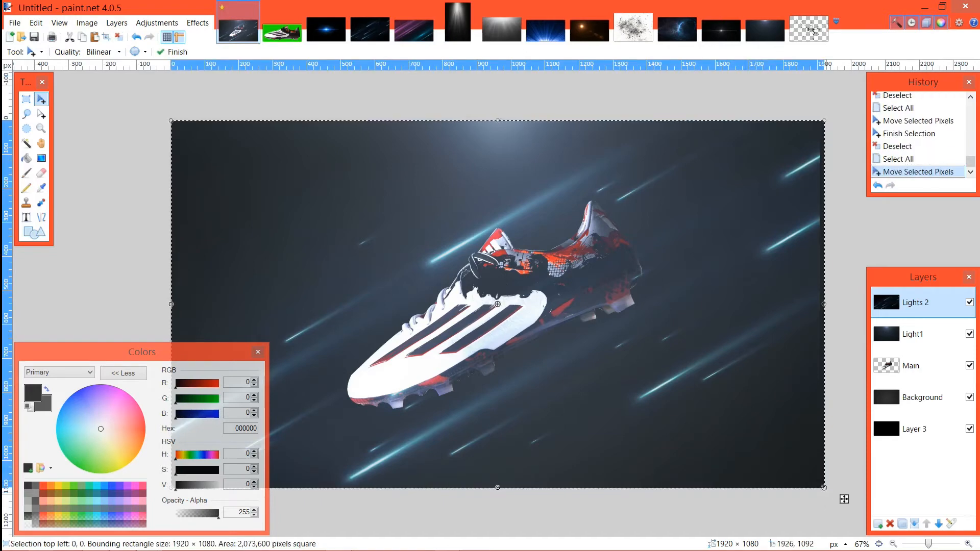
{"action": "left_click_drag", "start_coordinate": [824, 487], "coordinate": [850, 502]}
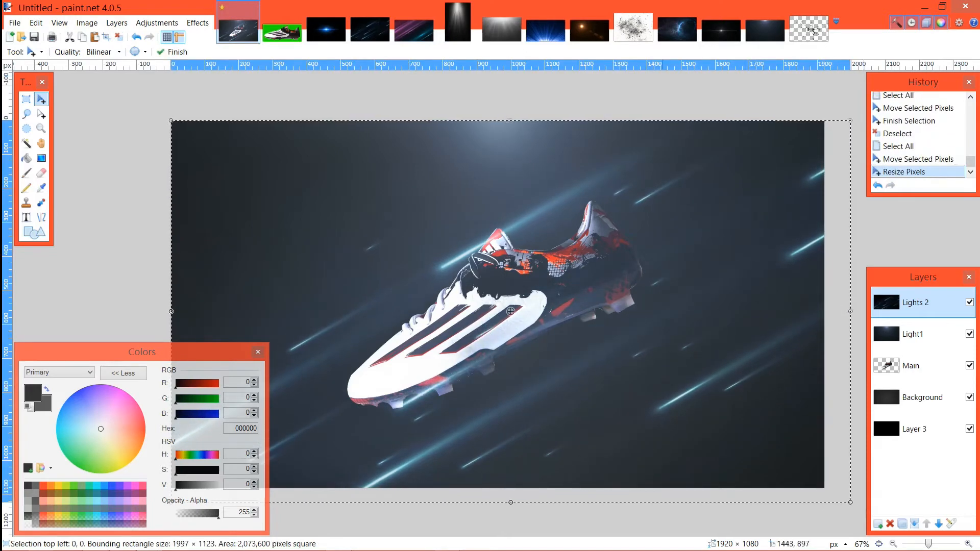
{"action": "left_click_drag", "start_coordinate": [638, 412], "coordinate": [618, 388]}
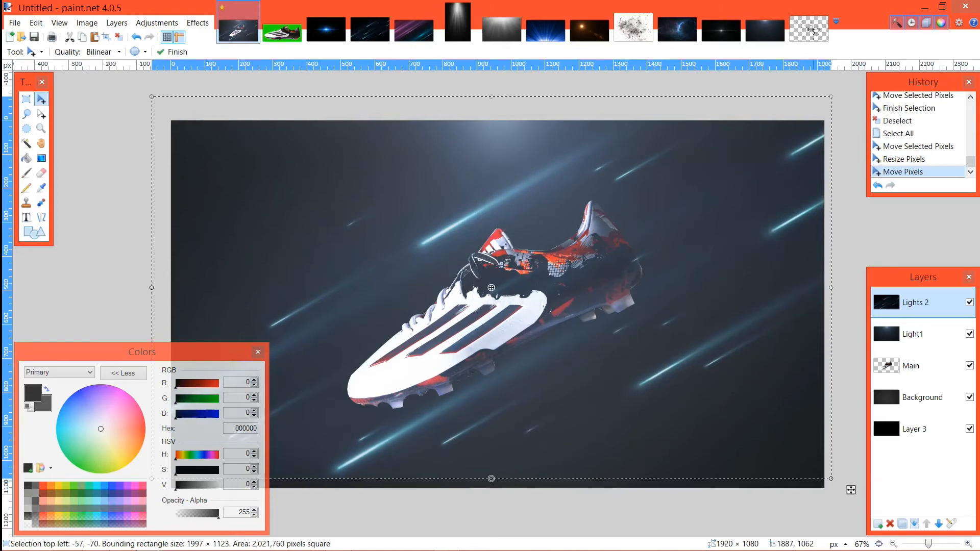
{"action": "left_click_drag", "start_coordinate": [830, 478], "coordinate": [875, 504]}
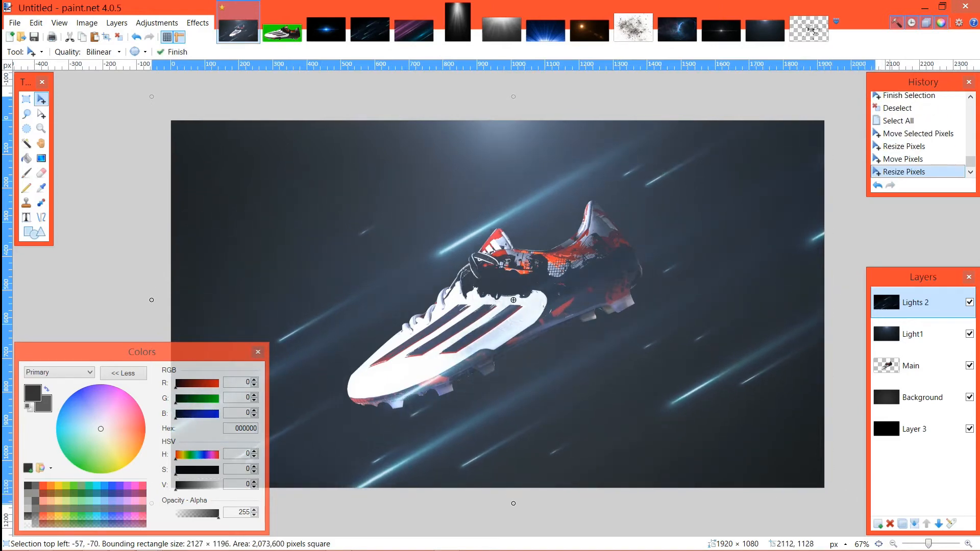
{"action": "left_click_drag", "start_coordinate": [656, 434], "coordinate": [623, 419]}
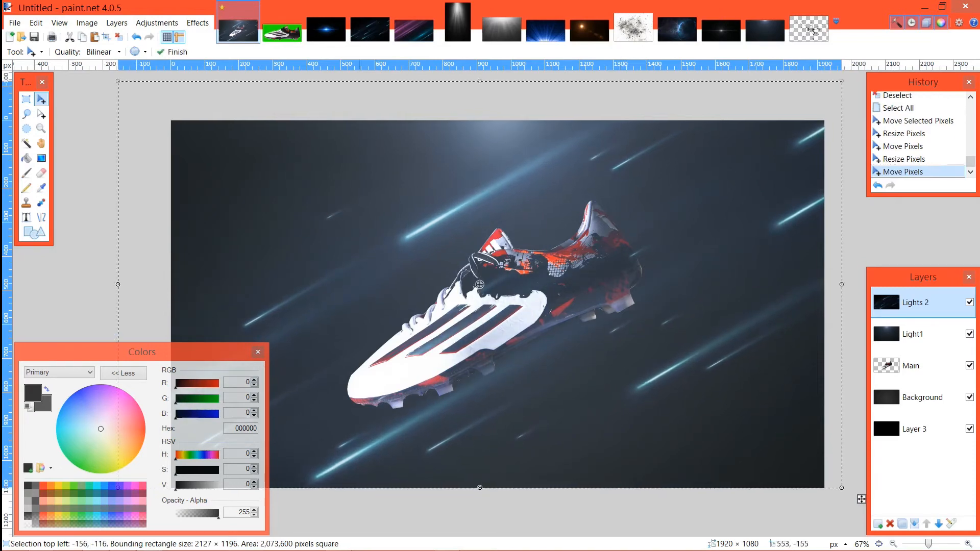
{"action": "key", "text": "ctrl+d"}
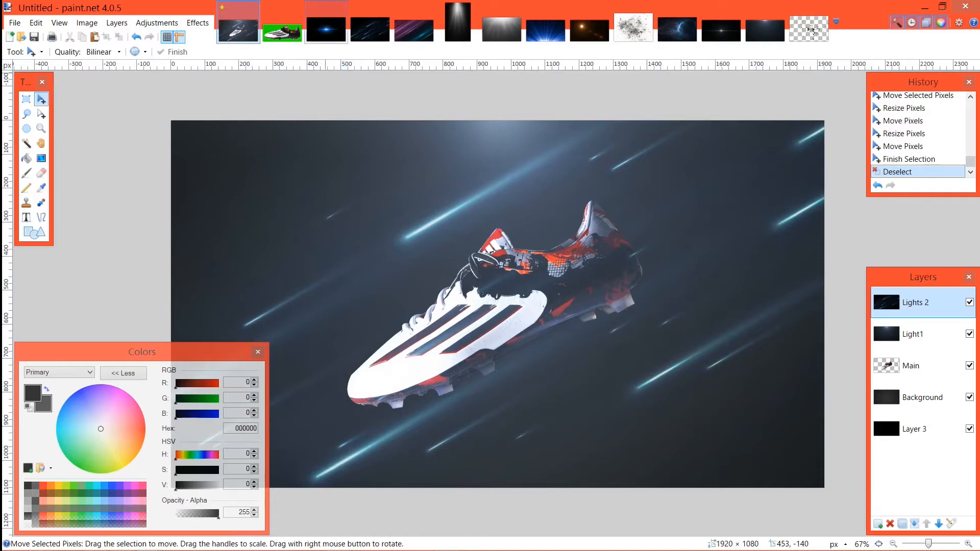
Step: Look through the open stock images, copy the blue Flare 1 image, and return to the boot composition
{"action": "left_click", "coordinate": [414, 30]}
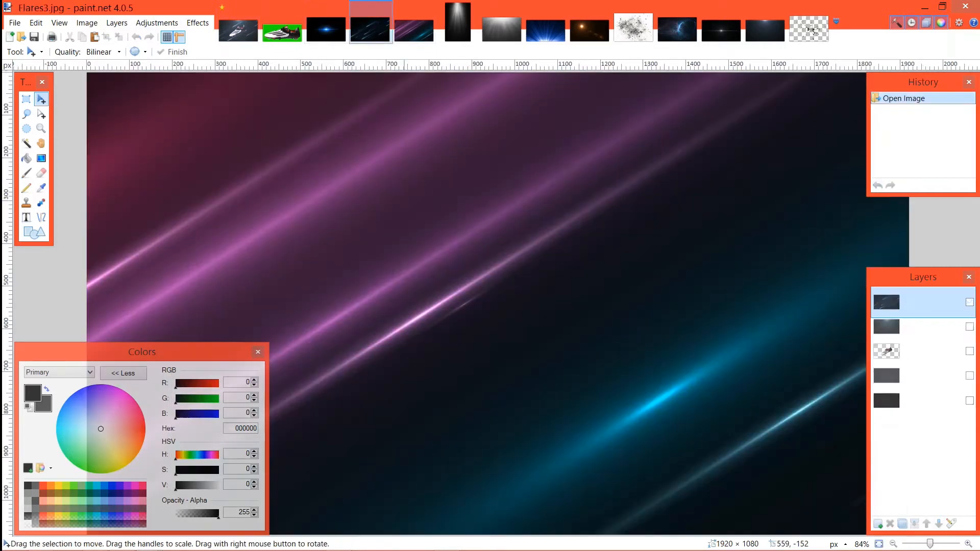
{"action": "left_click", "coordinate": [458, 23]}
{"action": "left_click", "coordinate": [501, 29]}
{"action": "left_click", "coordinate": [546, 30]}
{"action": "left_click", "coordinate": [589, 31]}
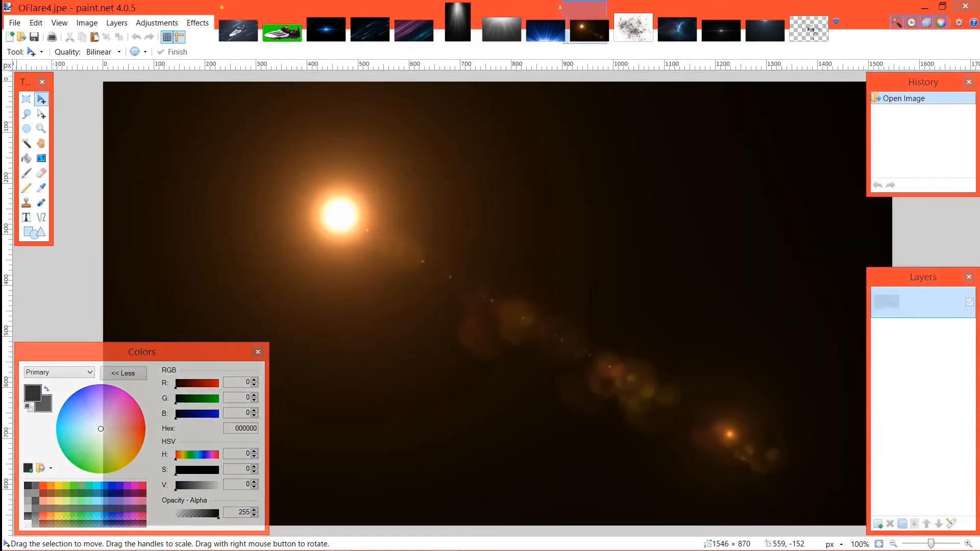
{"action": "left_click", "coordinate": [326, 30]}
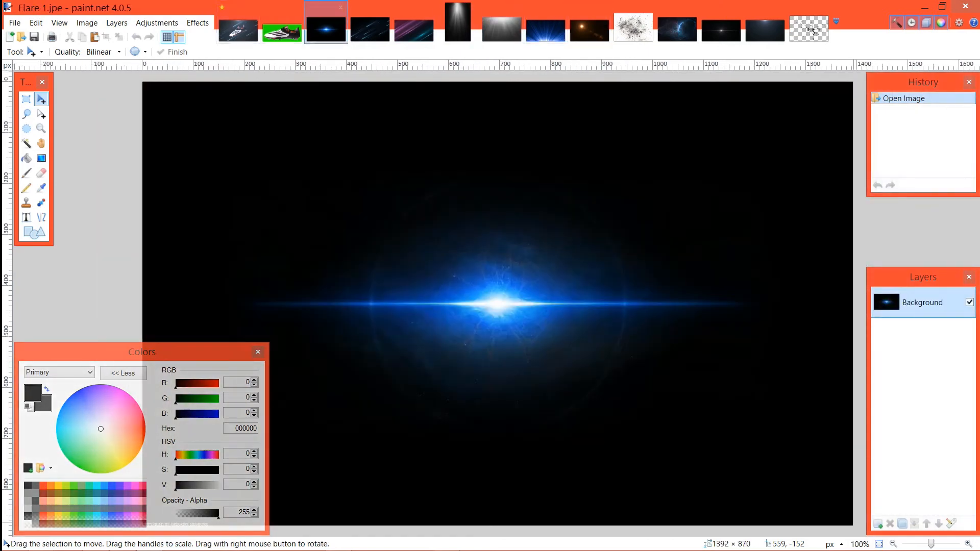
{"action": "left_click", "coordinate": [237, 30]}
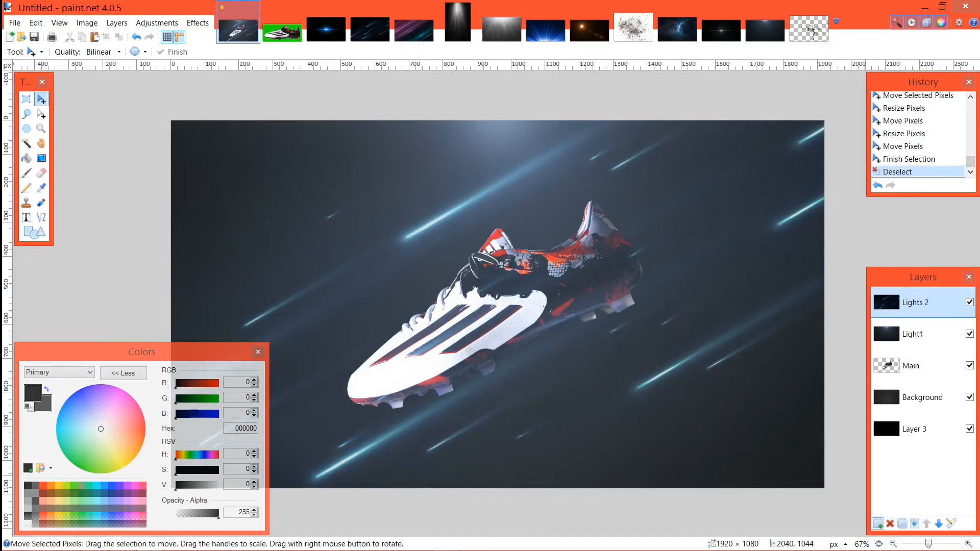
Step: Add a new layer above Lights 2, name it Flare 1, and set its blend mode to Additive
{"action": "key", "text": "ctrl+shift+n"}
{"action": "key", "text": "F4"}
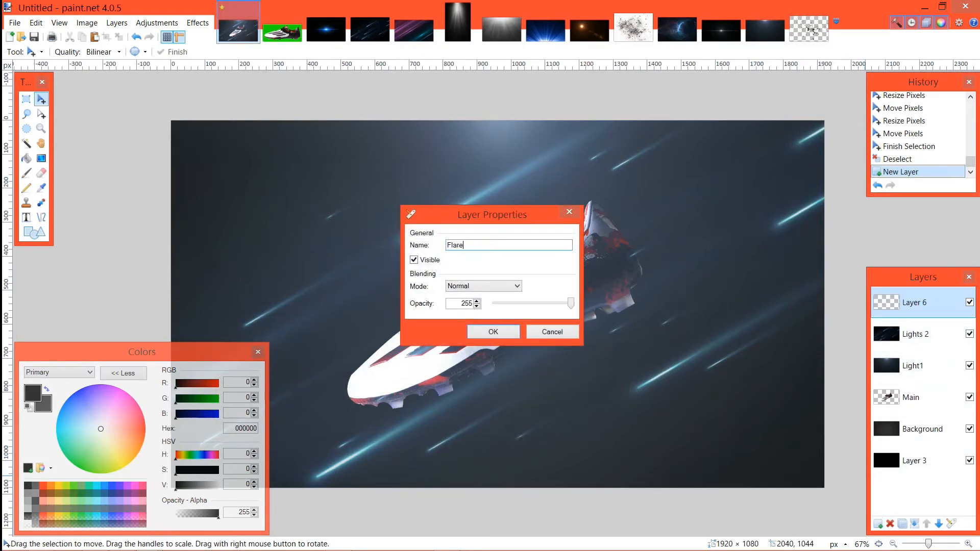
{"action": "left_click", "coordinate": [483, 287]}
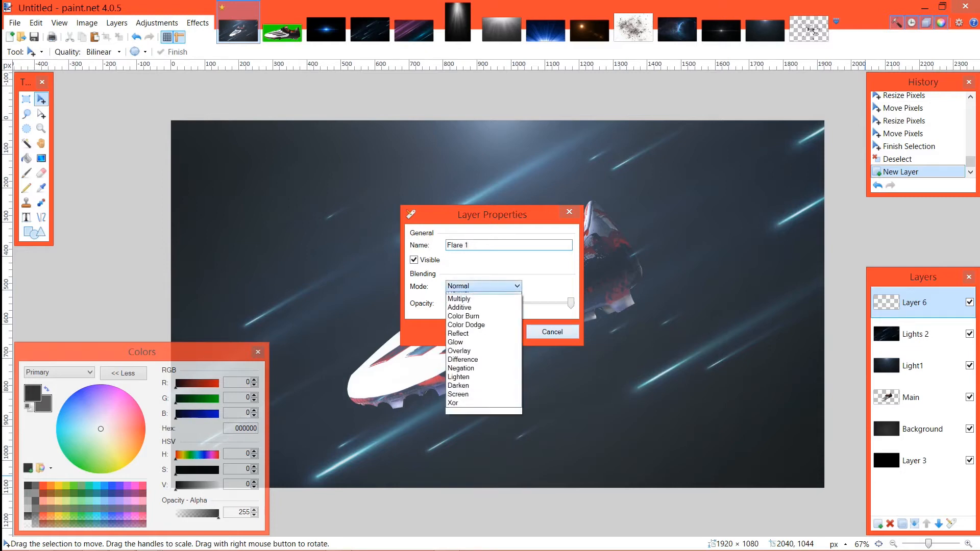
{"action": "left_click", "coordinate": [472, 314]}
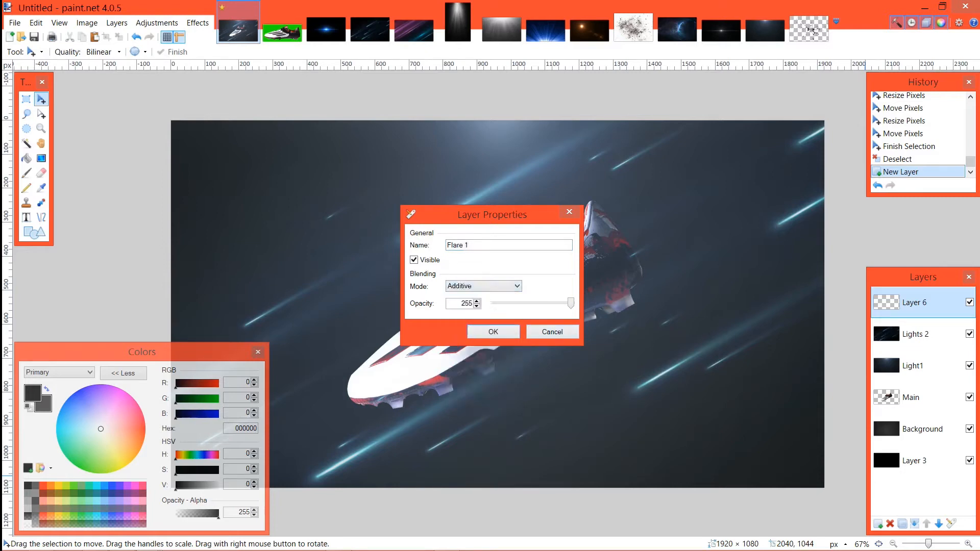
{"action": "left_click", "coordinate": [493, 332]}
Step: Paste the blue flare, shrink it to about 668 × 418 pixels, and place its centre on the boot's toe
{"action": "key", "text": "ctrl+v"}
{"action": "left_click_drag", "start_coordinate": [663, 429], "coordinate": [620, 533]}
{"action": "mouse_move", "coordinate": [384, 418]}
{"action": "left_mouse_down"}
{"action": "mouse_move", "coordinate": [367, 427]}
{"action": "mouse_move", "coordinate": [525, 246]}
{"action": "mouse_move", "coordinate": [577, 220]}
{"action": "mouse_move", "coordinate": [603, 241]}
{"action": "mouse_move", "coordinate": [679, 255]}
{"action": "mouse_move", "coordinate": [351, 433]}
{"action": "mouse_move", "coordinate": [371, 428]}
{"action": "left_mouse_up"}
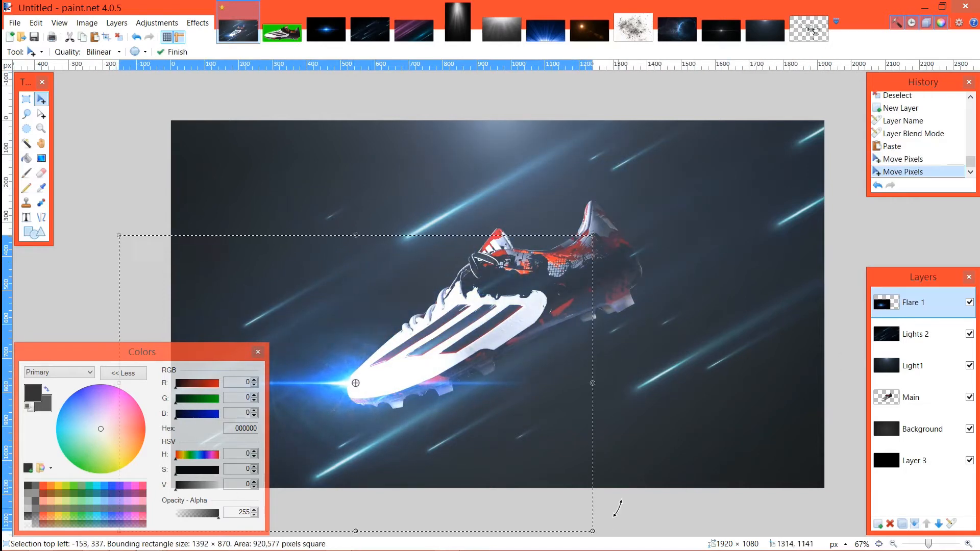
{"action": "left_click_drag", "start_coordinate": [592, 531], "coordinate": [347, 388]}
{"action": "left_click_drag", "start_coordinate": [265, 325], "coordinate": [419, 409]}
{"action": "left_click_drag", "start_coordinate": [519, 472], "coordinate": [500, 461]}
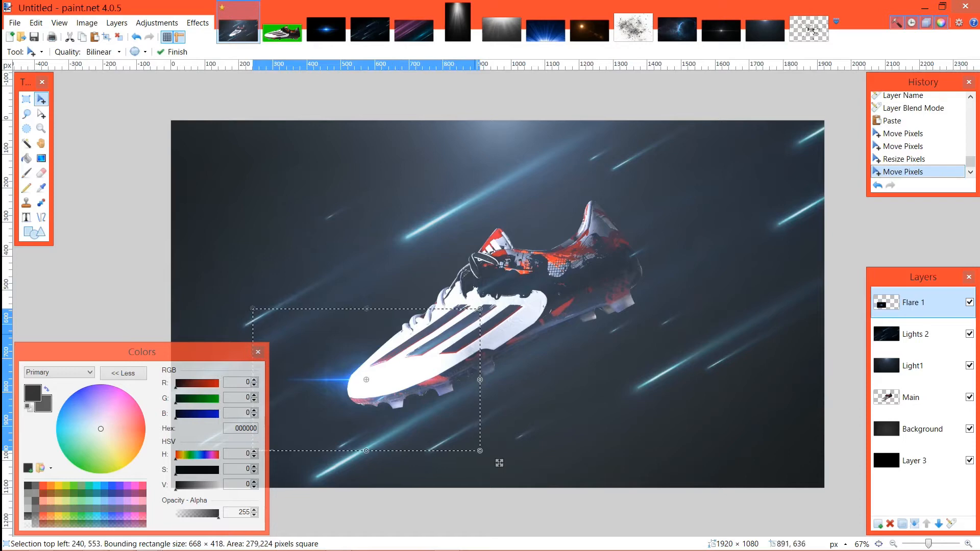
Step: Try the flare rotated to about 36.39° on the boot's toe, then restore its selection and erase it
{"action": "mouse_move", "coordinate": [501, 461]}
{"action": "left_mouse_down"}
{"action": "mouse_move", "coordinate": [517, 418]}
{"action": "mouse_move", "coordinate": [426, 261]}
{"action": "mouse_move", "coordinate": [376, 238]}
{"action": "mouse_move", "coordinate": [272, 252]}
{"action": "mouse_move", "coordinate": [131, 383]}
{"action": "left_mouse_up"}
{"action": "left_click_drag", "start_coordinate": [300, 237], "coordinate": [295, 239]}
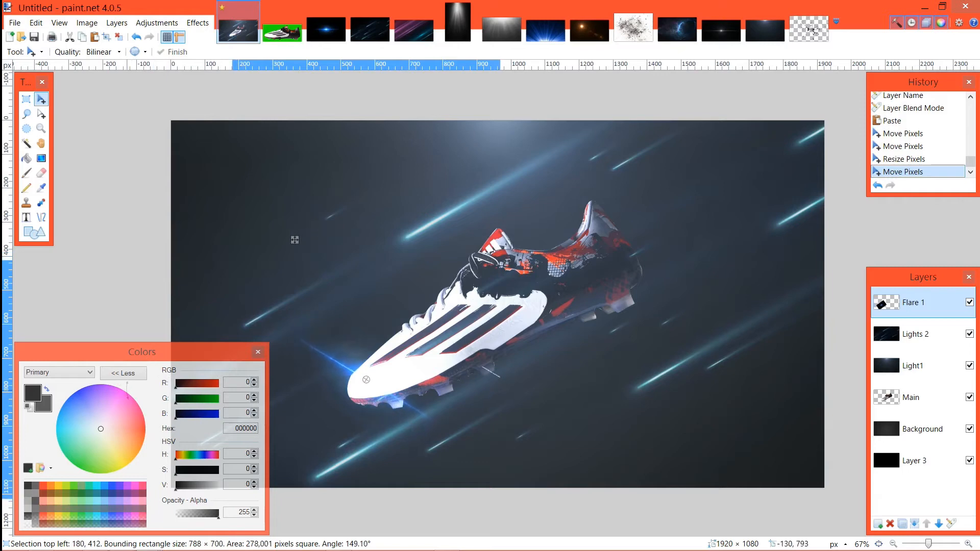
{"action": "mouse_move", "coordinate": [127, 388]}
{"action": "left_mouse_down"}
{"action": "mouse_move", "coordinate": [230, 279]}
{"action": "mouse_move", "coordinate": [361, 280]}
{"action": "mouse_move", "coordinate": [408, 305]}
{"action": "mouse_move", "coordinate": [395, 296]}
{"action": "left_mouse_up"}
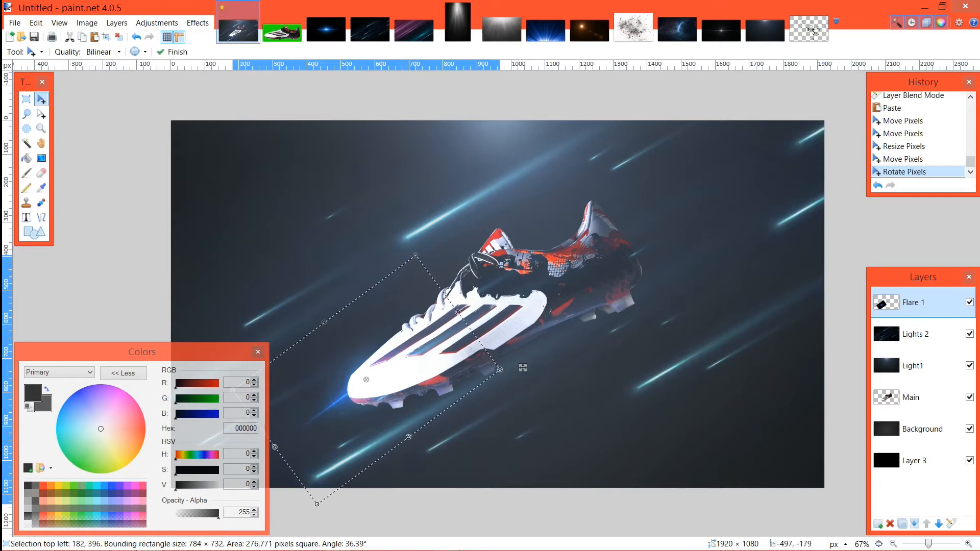
{"action": "left_click", "coordinate": [119, 37]}
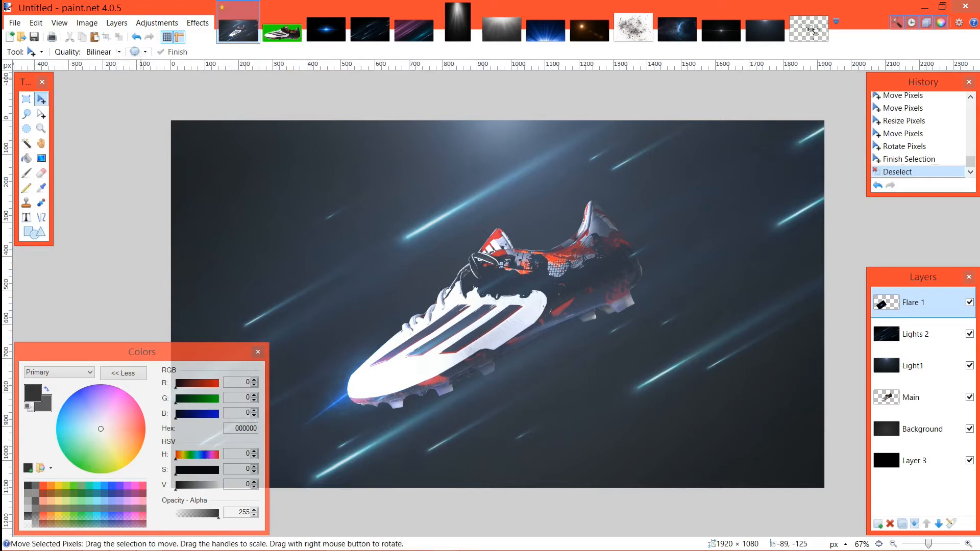
{"action": "key", "text": "ctrl+z"}
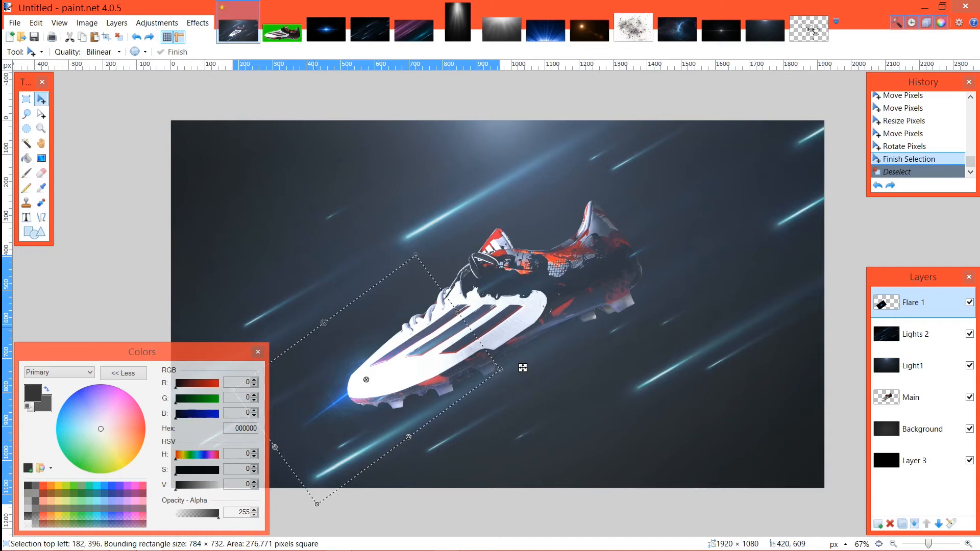
{"action": "key", "text": "Delete"}
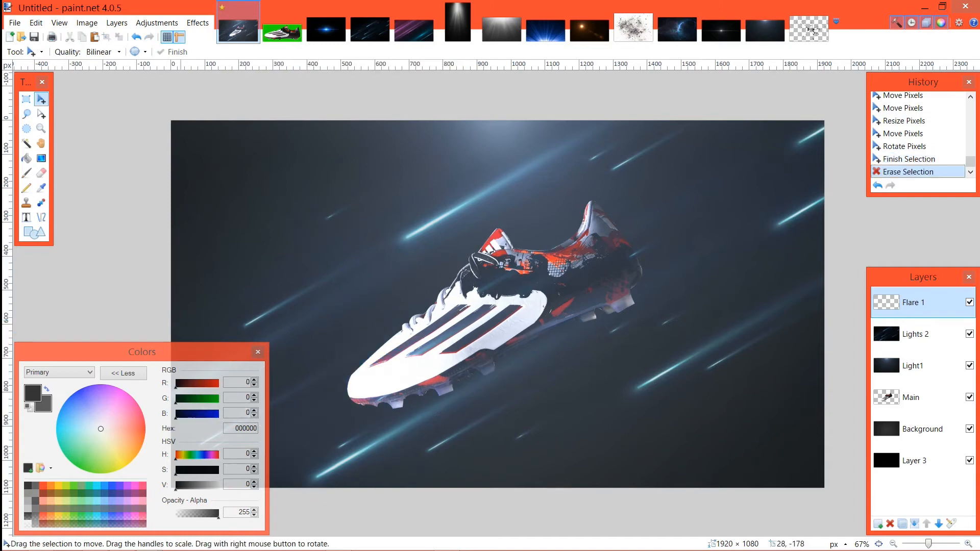
Step: Add a new layer directly above the Main layer and name it Glows
{"action": "key", "text": "ctrl+plus"}
{"action": "key", "text": "ctrl+plus"}
{"action": "key", "text": "ctrl+plus"}
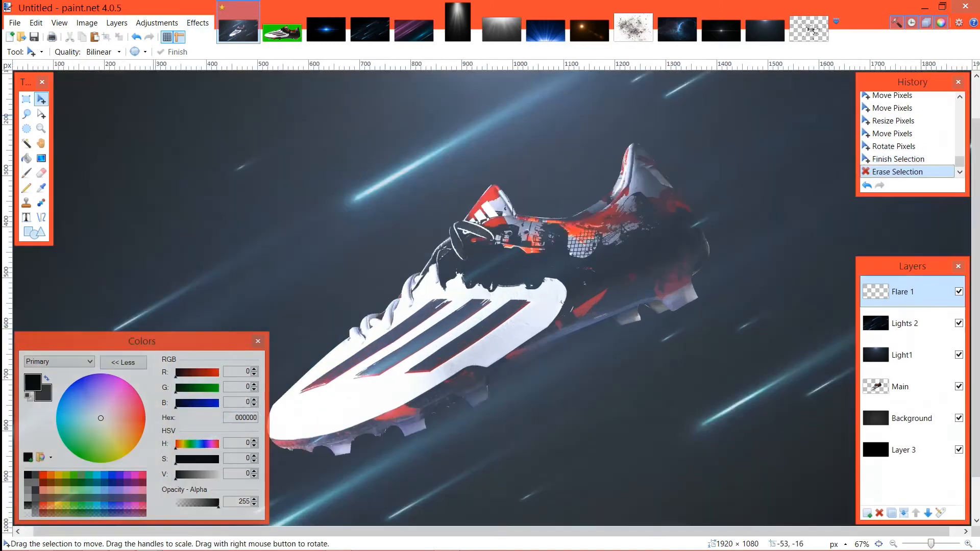
{"action": "left_click_drag", "start_coordinate": [448, 312], "coordinate": [461, 225]}
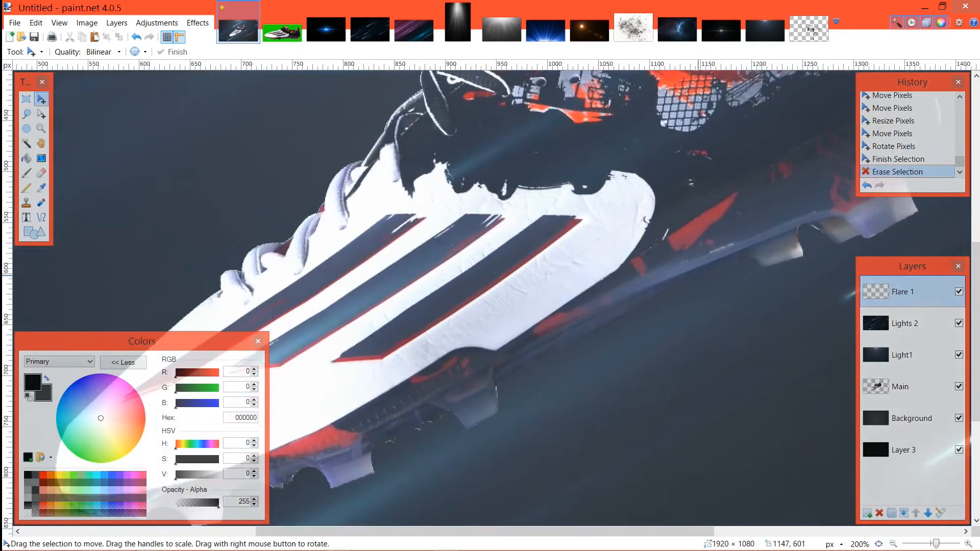
{"action": "left_click", "coordinate": [893, 386]}
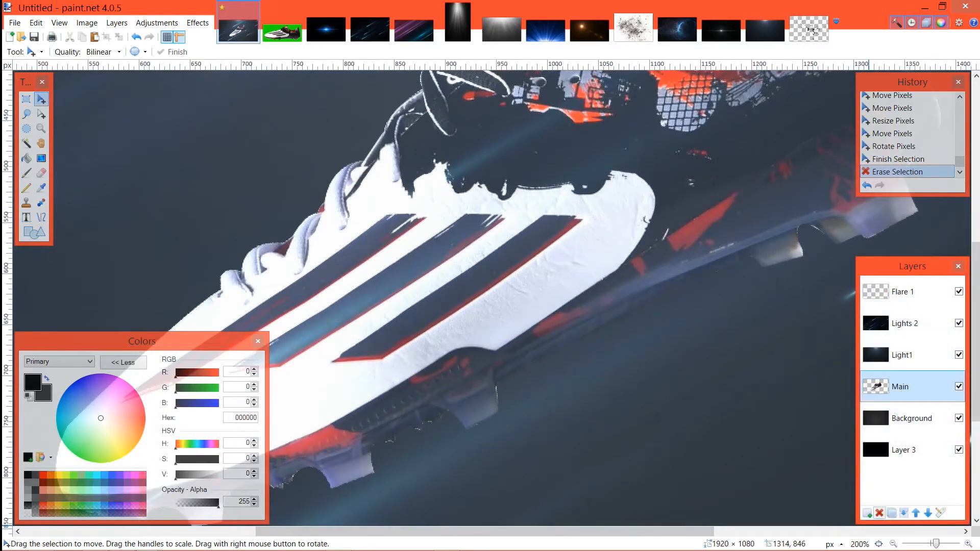
{"action": "key", "text": "ctrl+shift+n"}
{"action": "key", "text": "F4"}
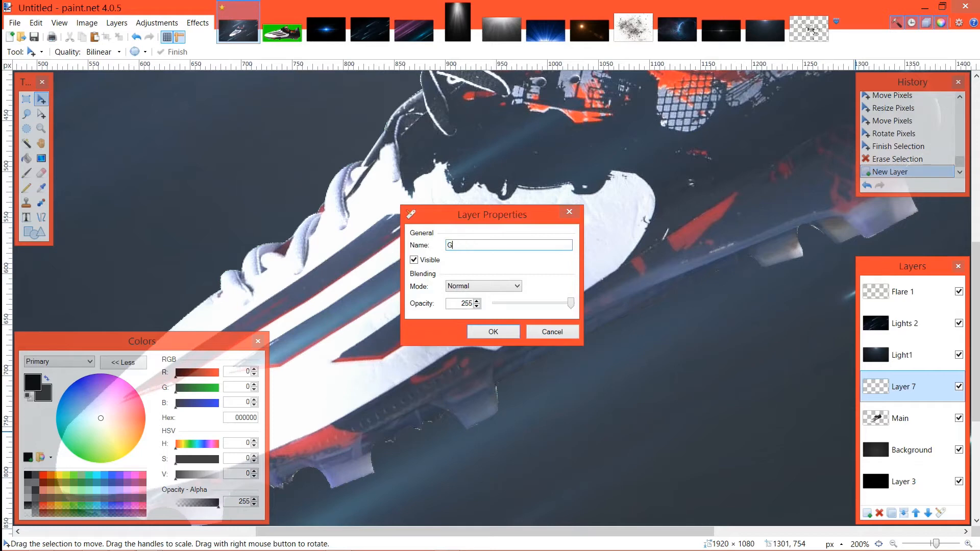
{"action": "type", "text": "Glows"}
{"action": "key", "text": "Return"}
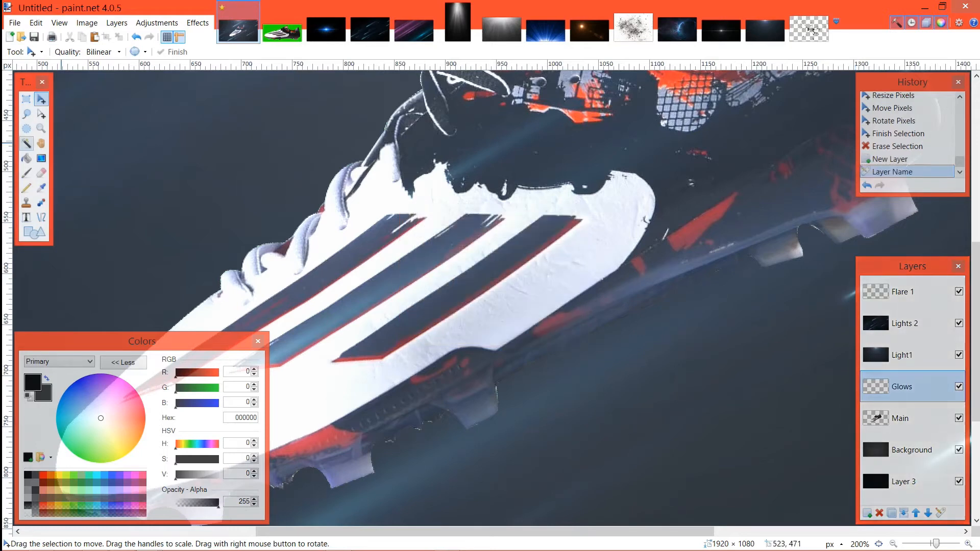
Step: Set up the Paintbrush with 0% hardness and a brush width of 200
{"action": "key", "text": "b"}
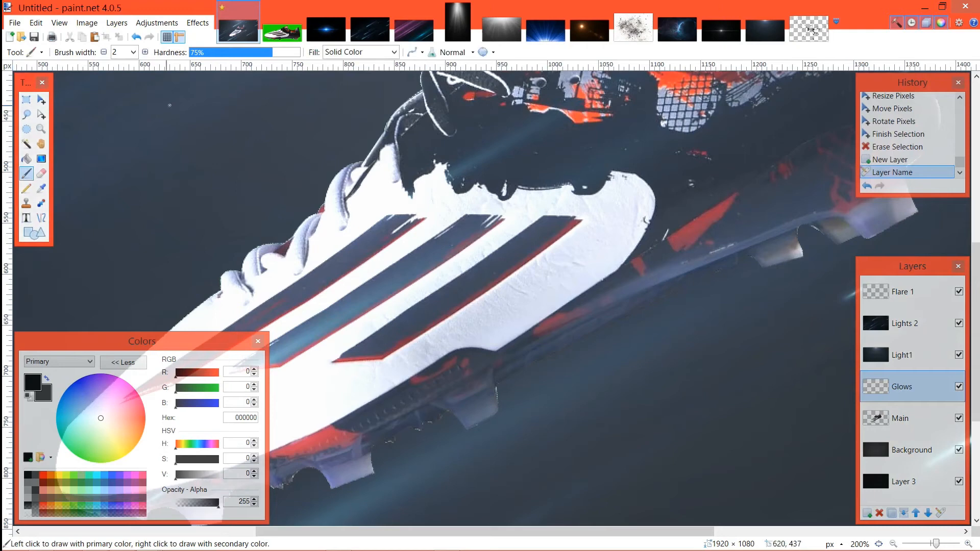
{"action": "left_click", "coordinate": [190, 52]}
{"action": "left_click", "coordinate": [133, 52]}
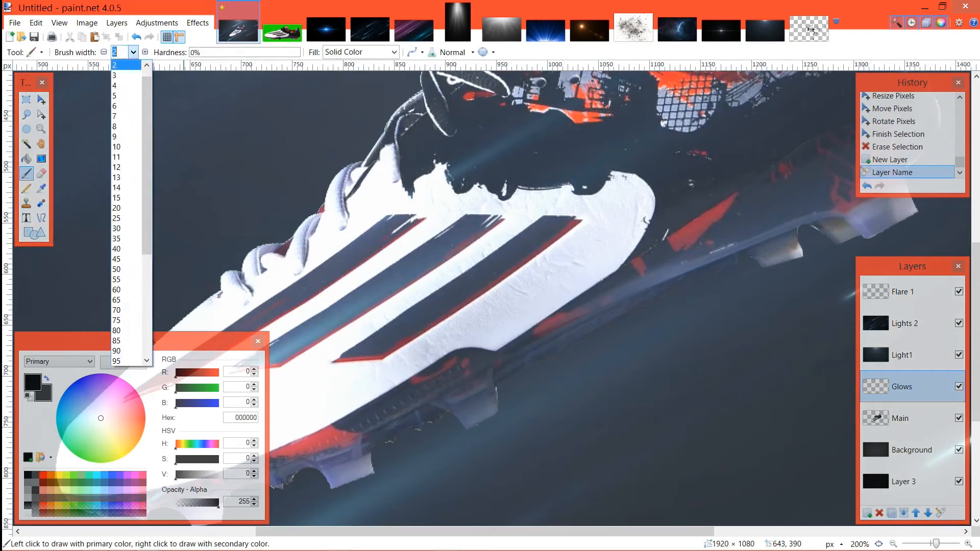
{"action": "scroll", "coordinate": [126, 360], "scroll_direction": "down", "scroll_amount": 3}
{"action": "left_click", "coordinate": [119, 320]}
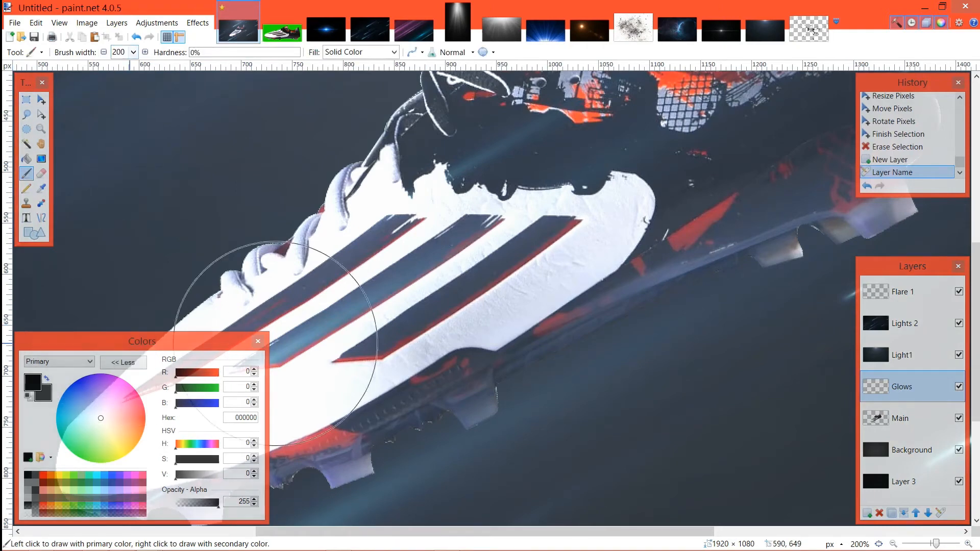
Step: Try two soft black brush dabs near the boot's sole, then undo them together with the layer's renaming
{"action": "left_click", "coordinate": [572, 286]}
{"action": "left_click", "coordinate": [575, 264]}
{"action": "key", "text": "ctrl+z"}
{"action": "key", "text": "ctrl+z"}
{"action": "key", "text": "ctrl+z"}
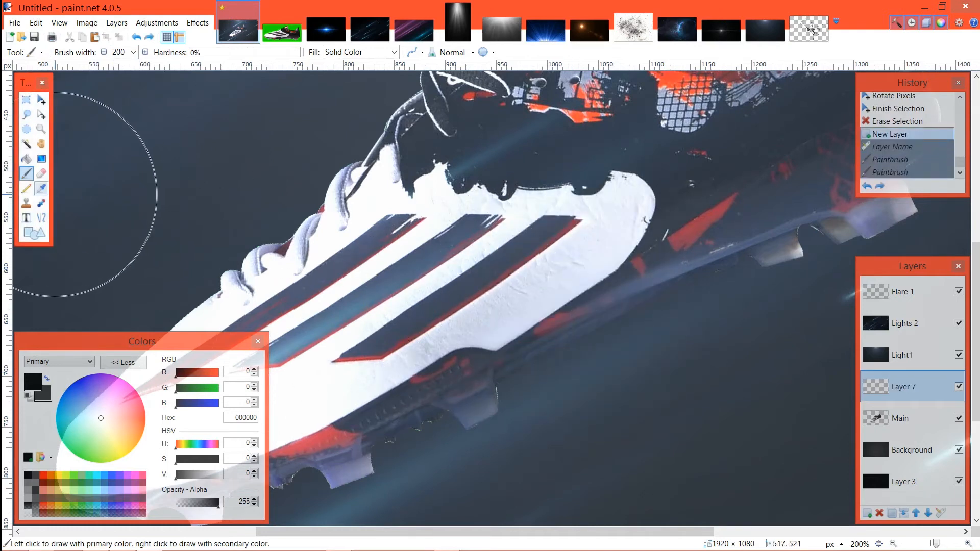
Step: Sample the boot's white (FFFFFF) from the Main layer as the primary colour with the Color Picker
{"action": "left_click", "coordinate": [41, 187]}
{"action": "left_click", "coordinate": [900, 418]}
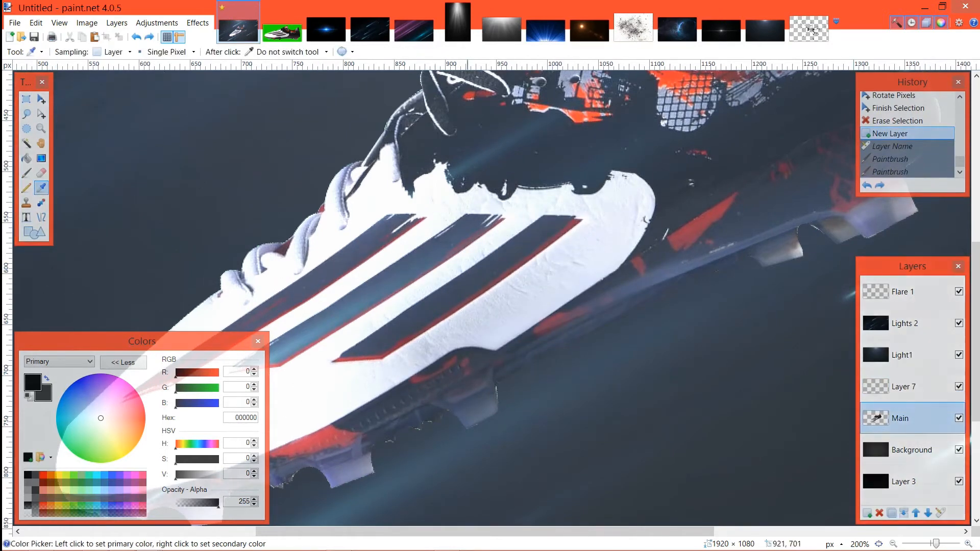
{"action": "left_click", "coordinate": [312, 369]}
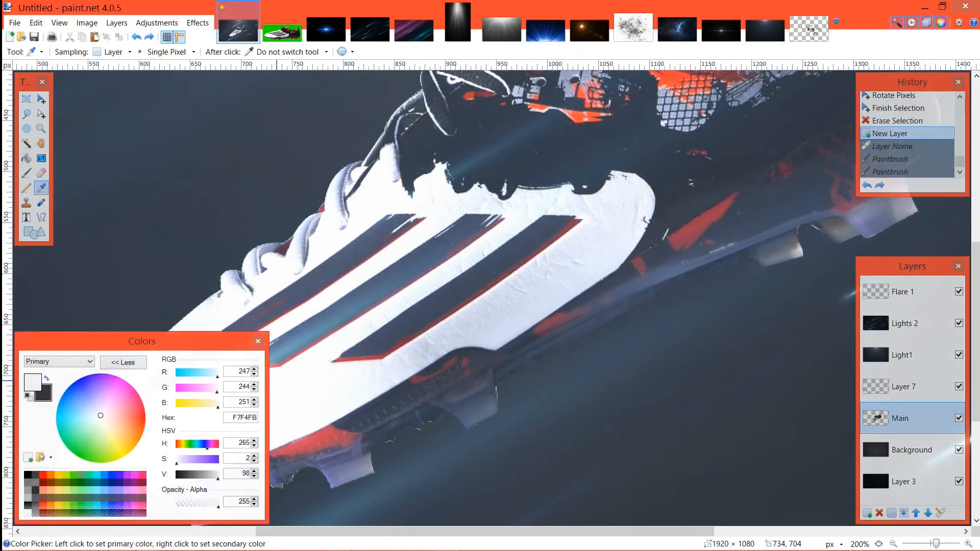
{"action": "left_click_drag", "start_coordinate": [326, 407], "coordinate": [572, 352]}
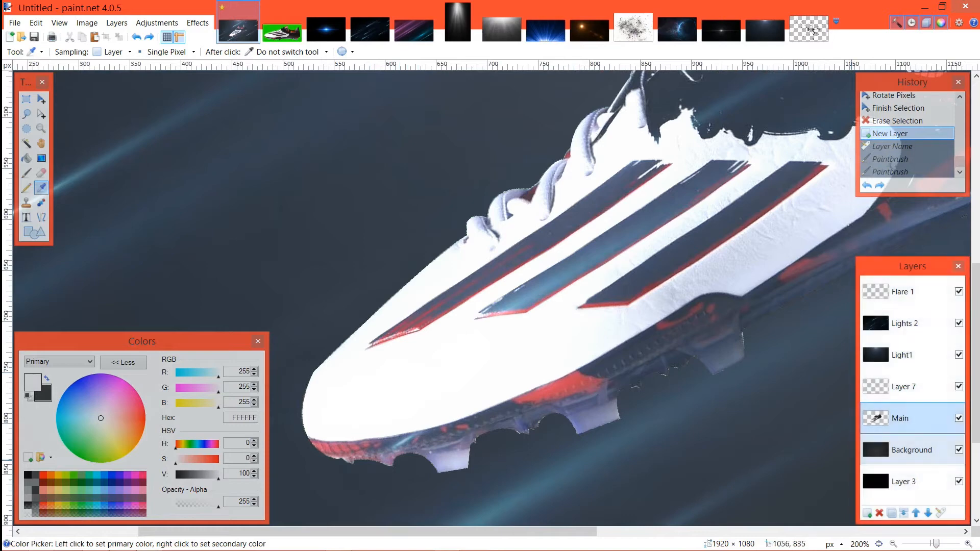
Step: Paint soft white Paintbrush glows on Layer 7 along the boot's toe, laces, front upper and sole
{"action": "left_click", "coordinate": [904, 387]}
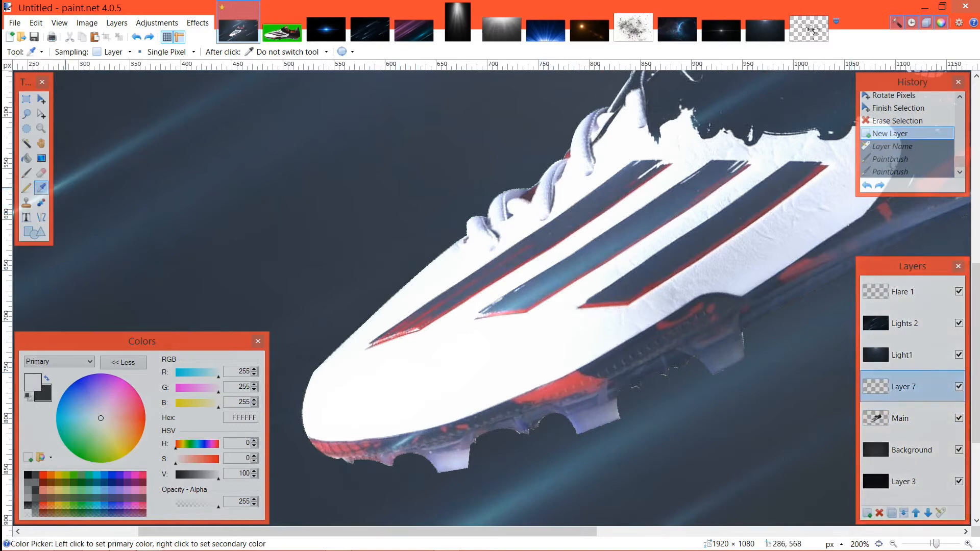
{"action": "left_click", "coordinate": [27, 173]}
{"action": "left_click", "coordinate": [315, 394]}
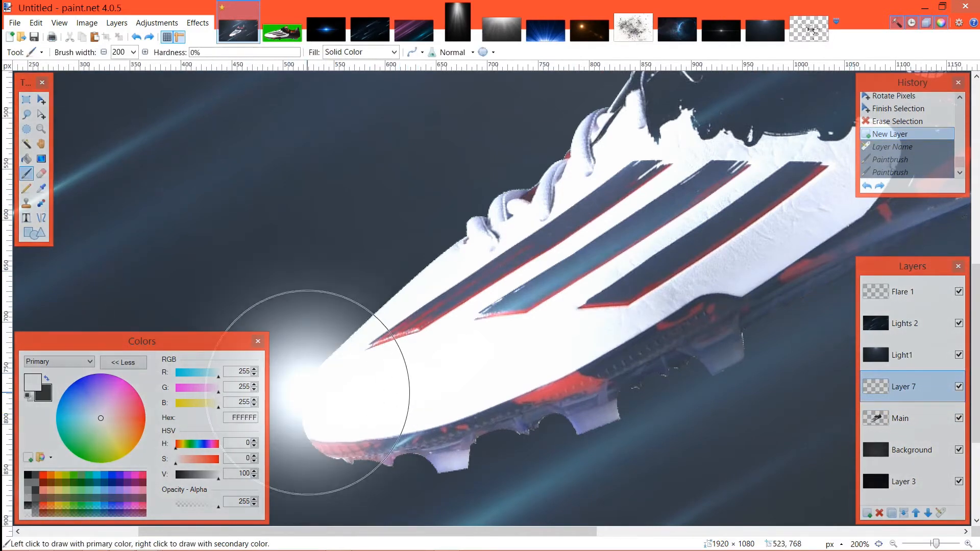
{"action": "left_click", "coordinate": [342, 378]}
{"action": "left_click", "coordinate": [352, 317]}
{"action": "left_click", "coordinate": [419, 269]}
{"action": "left_click", "coordinate": [455, 248]}
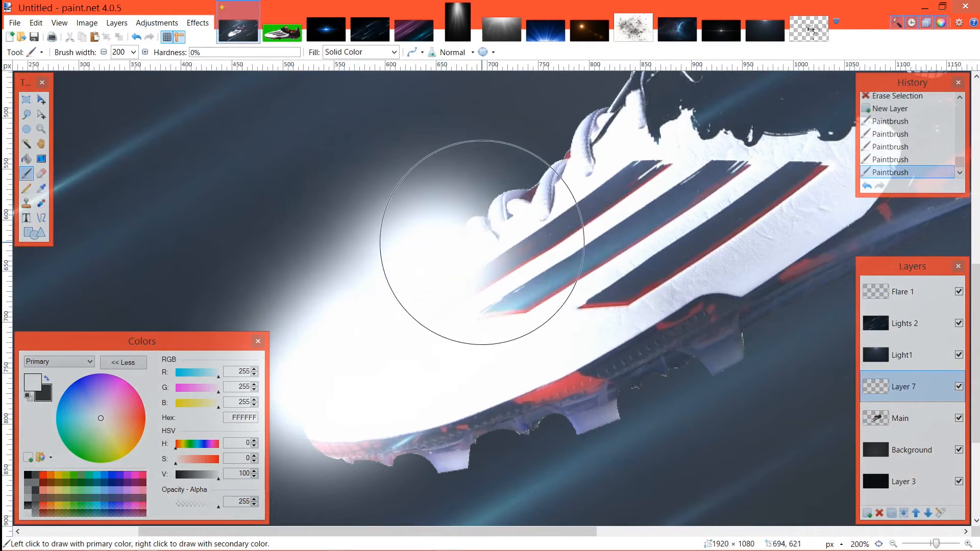
{"action": "left_click", "coordinate": [502, 219]}
{"action": "left_click", "coordinate": [530, 187]}
{"action": "left_click", "coordinate": [570, 156]}
{"action": "left_click", "coordinate": [627, 143]}
{"action": "left_click", "coordinate": [659, 118]}
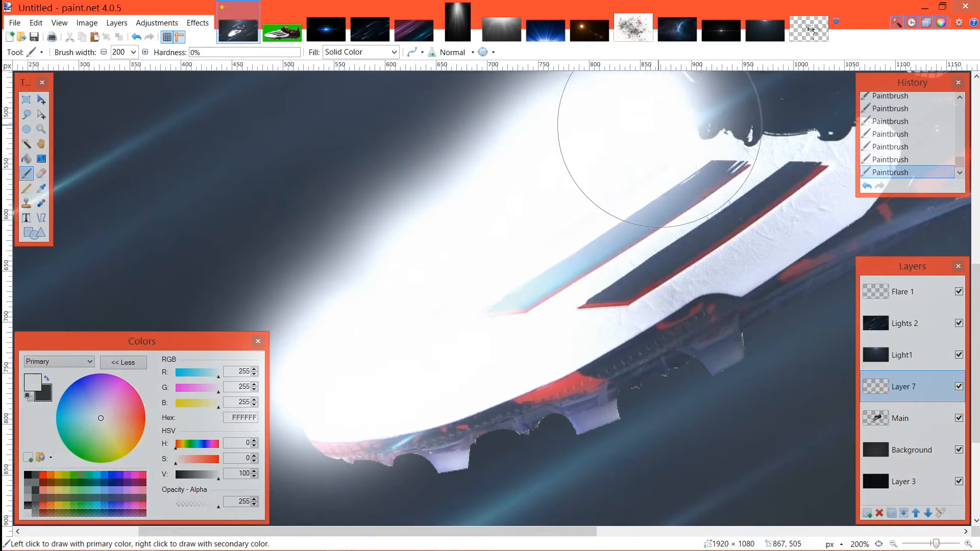
{"action": "left_click", "coordinate": [694, 133]}
{"action": "left_click", "coordinate": [741, 142]}
{"action": "left_click", "coordinate": [806, 140]}
{"action": "left_click", "coordinate": [841, 147]}
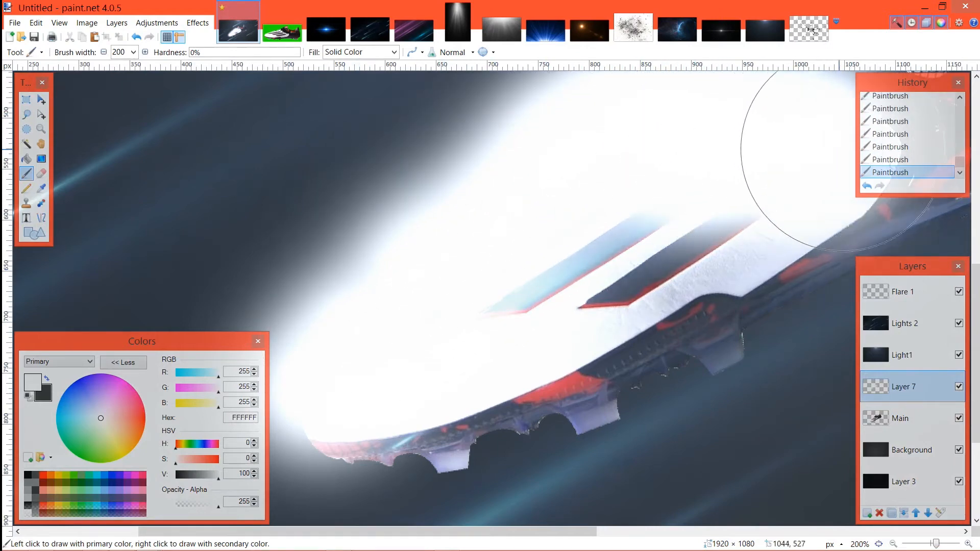
{"action": "left_click", "coordinate": [838, 188]}
{"action": "left_click", "coordinate": [811, 218]}
{"action": "mouse_move", "coordinate": [783, 237]}
{"action": "left_mouse_down"}
{"action": "mouse_move", "coordinate": [719, 276]}
{"action": "mouse_move", "coordinate": [451, 366]}
{"action": "mouse_move", "coordinate": [373, 407]}
{"action": "mouse_move", "coordinate": [338, 455]}
{"action": "left_mouse_up"}
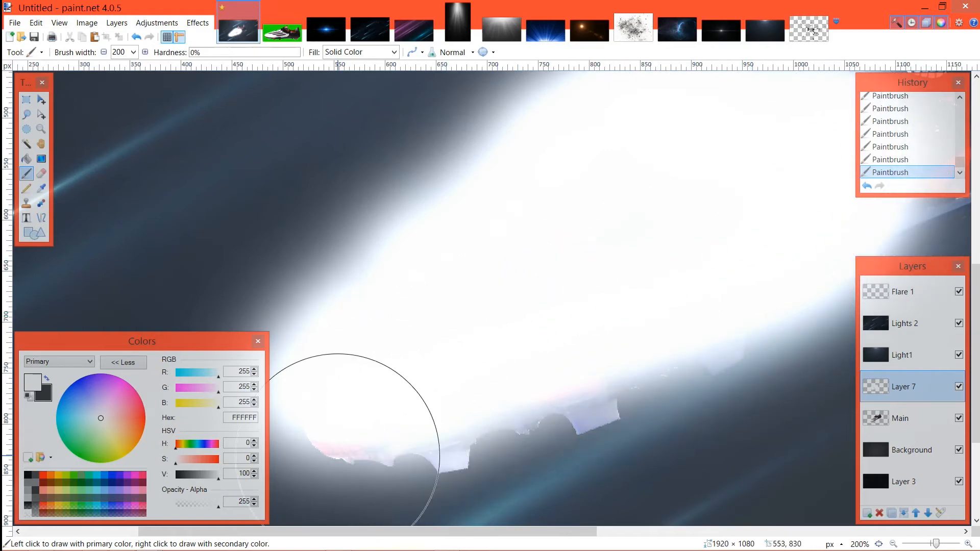
Step: Set Layer 7's blend mode to Additive and its opacity to 23
{"action": "scroll", "coordinate": [337, 454], "scroll_direction": "down", "scroll_amount": 3}
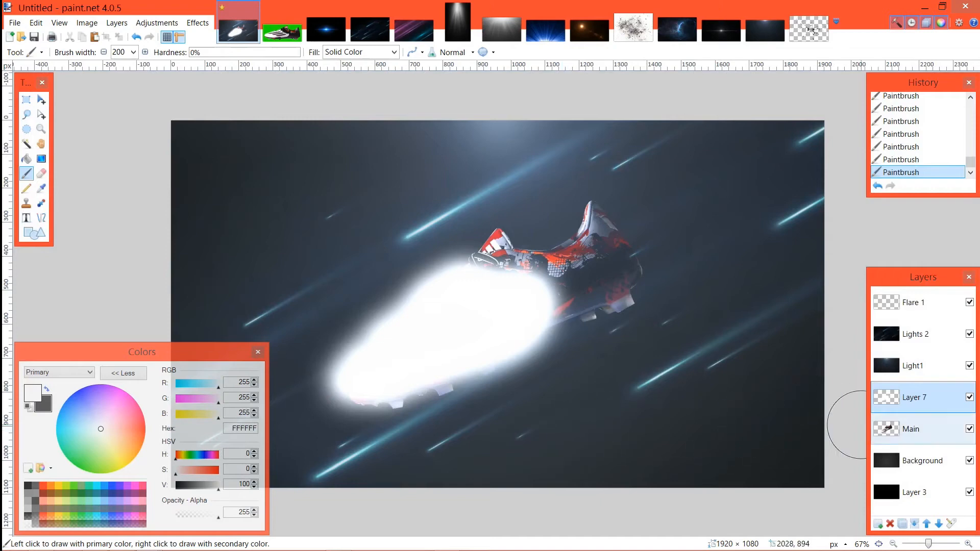
{"action": "double_click", "coordinate": [914, 397]}
{"action": "left_click", "coordinate": [483, 286]}
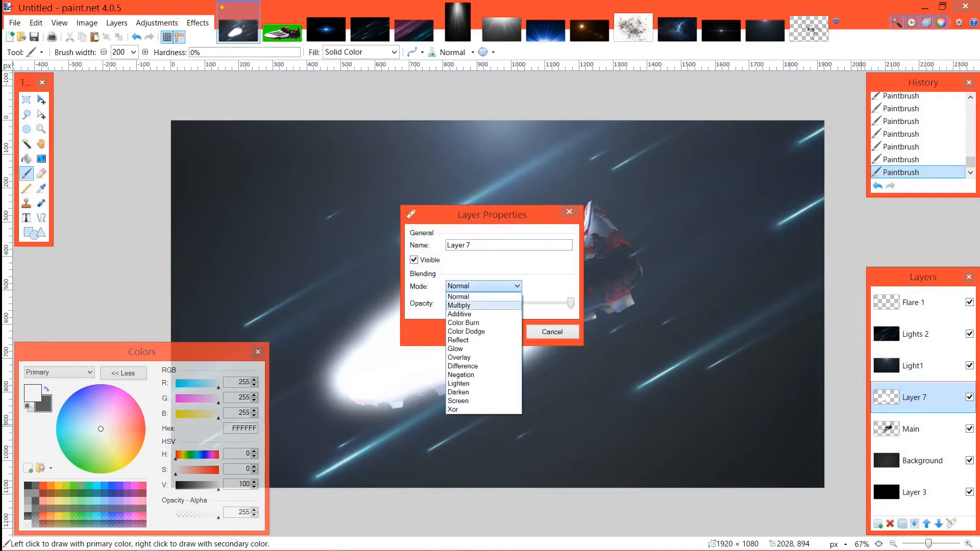
{"action": "left_click", "coordinate": [459, 314]}
{"action": "left_click_drag", "start_coordinate": [483, 214], "coordinate": [638, 177]}
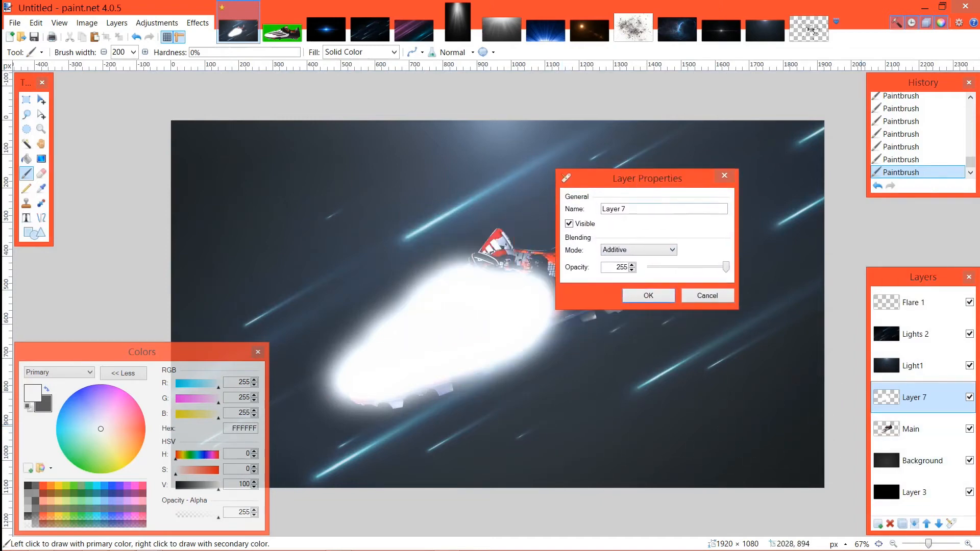
{"action": "mouse_move", "coordinate": [726, 266]}
{"action": "left_mouse_down"}
{"action": "mouse_move", "coordinate": [651, 266]}
{"action": "mouse_move", "coordinate": [726, 267]}
{"action": "left_mouse_up"}
{"action": "left_click", "coordinate": [638, 249]}
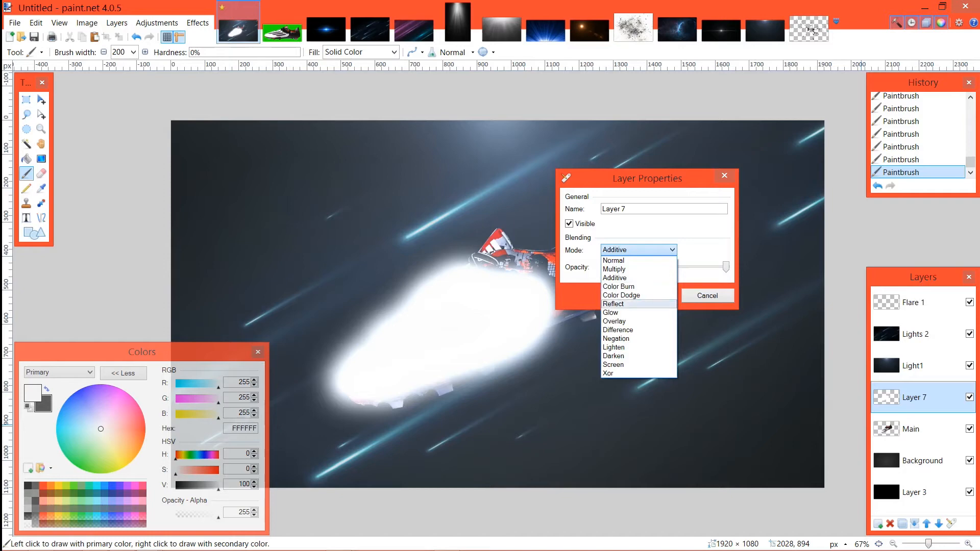
{"action": "left_click", "coordinate": [633, 296]}
{"action": "left_click", "coordinate": [638, 250]}
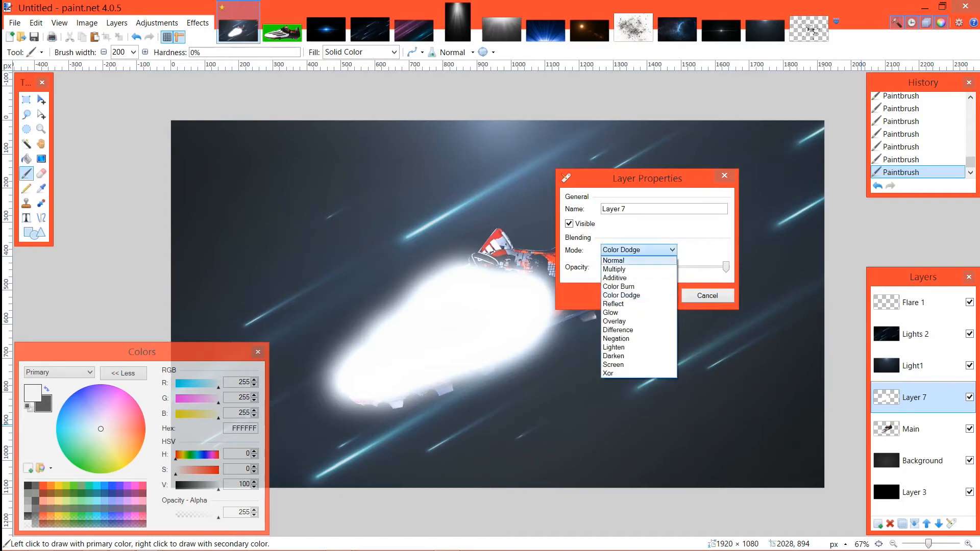
{"action": "left_click", "coordinate": [633, 278]}
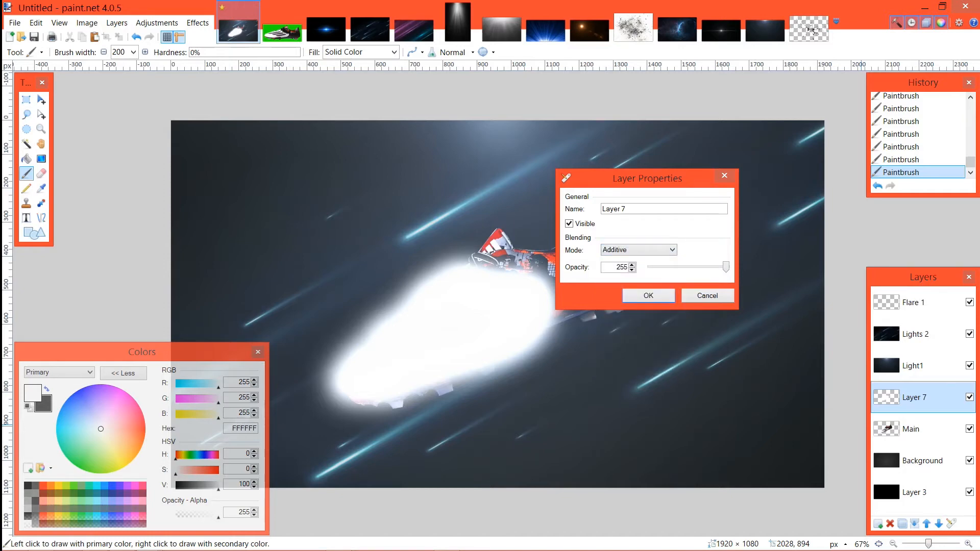
{"action": "left_click_drag", "start_coordinate": [720, 267], "coordinate": [657, 267]}
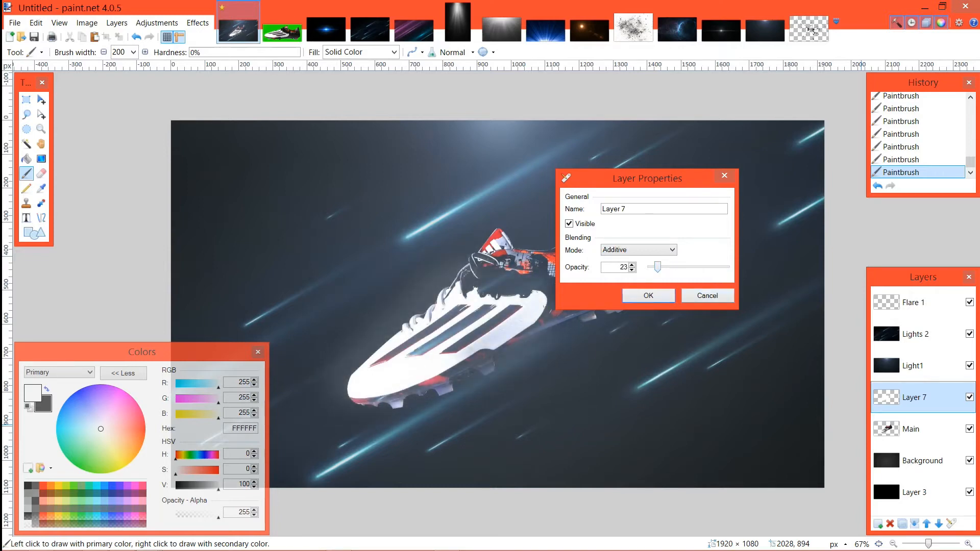
{"action": "left_click", "coordinate": [649, 296]}
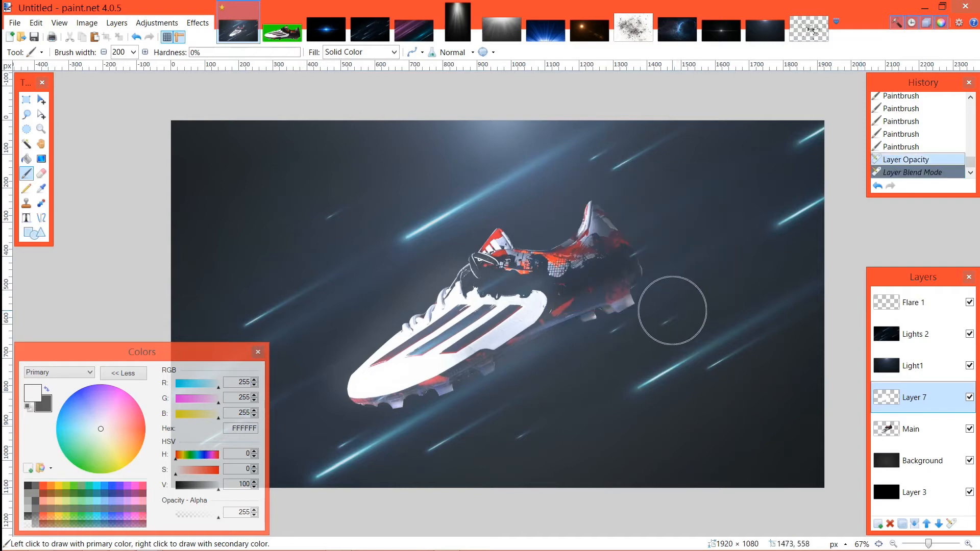
Step: Compare the boot with and without the glow by undoing and redoing the blending change and toggling Layer 7's visibility
{"action": "key", "text": "ctrl+z"}
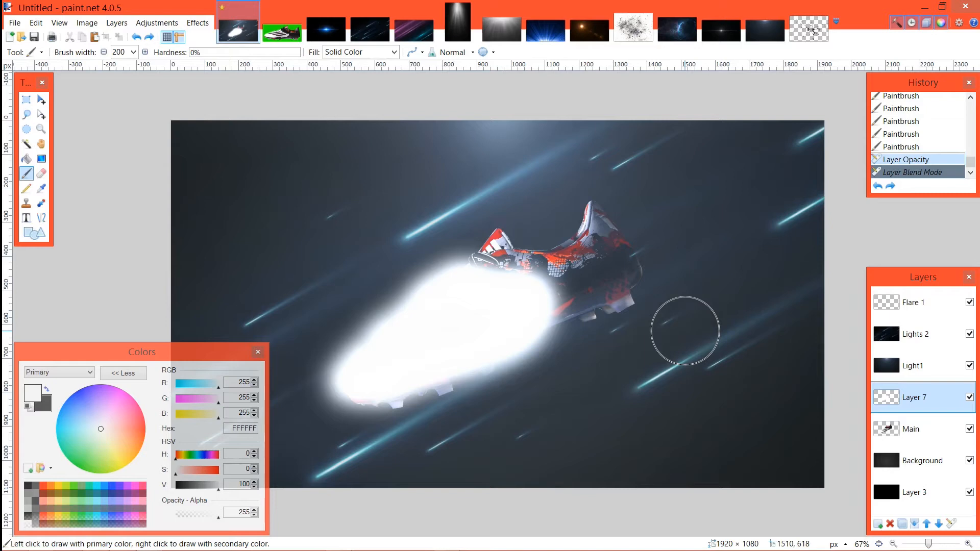
{"action": "key", "text": "ctrl+y"}
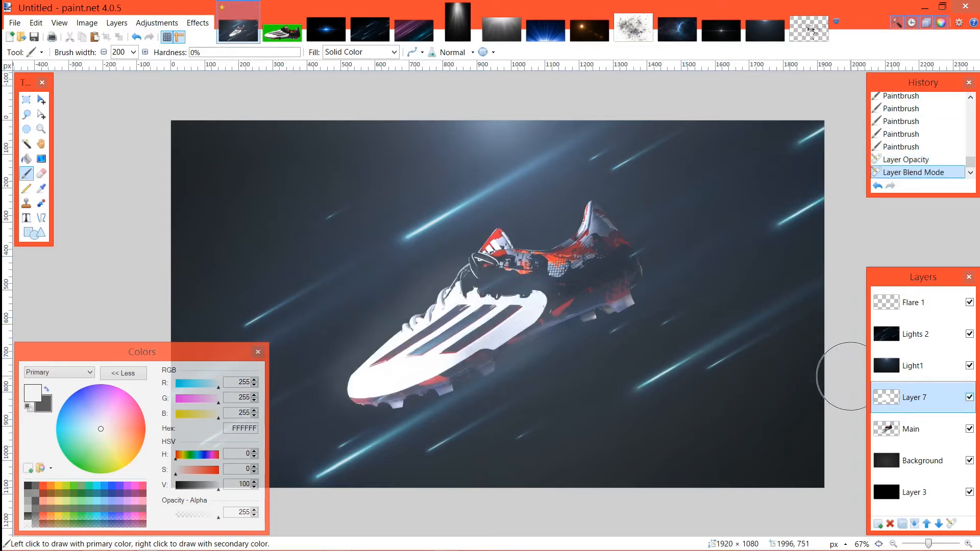
{"action": "left_click", "coordinate": [970, 398]}
{"action": "left_click", "coordinate": [969, 398]}
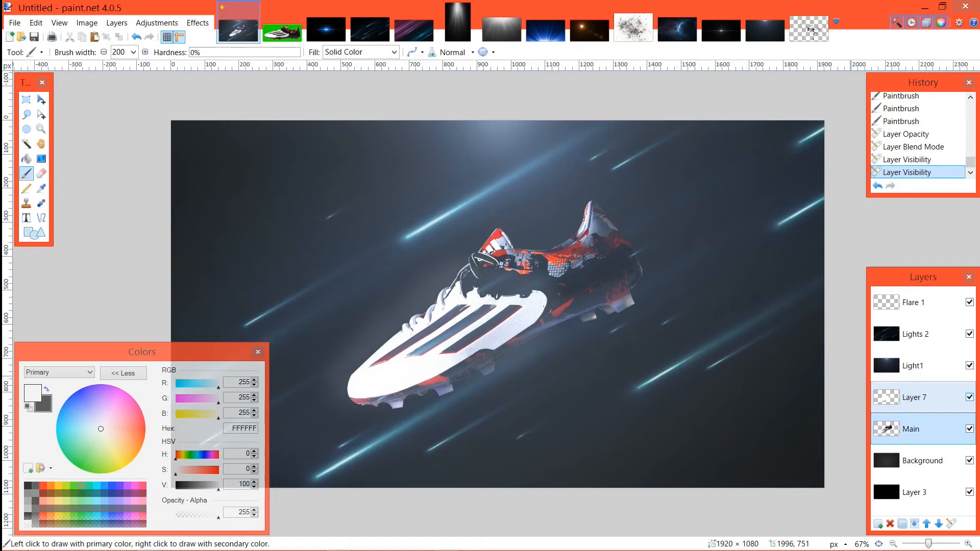
{"action": "left_click", "coordinate": [969, 397]}
{"action": "left_click", "coordinate": [970, 397]}
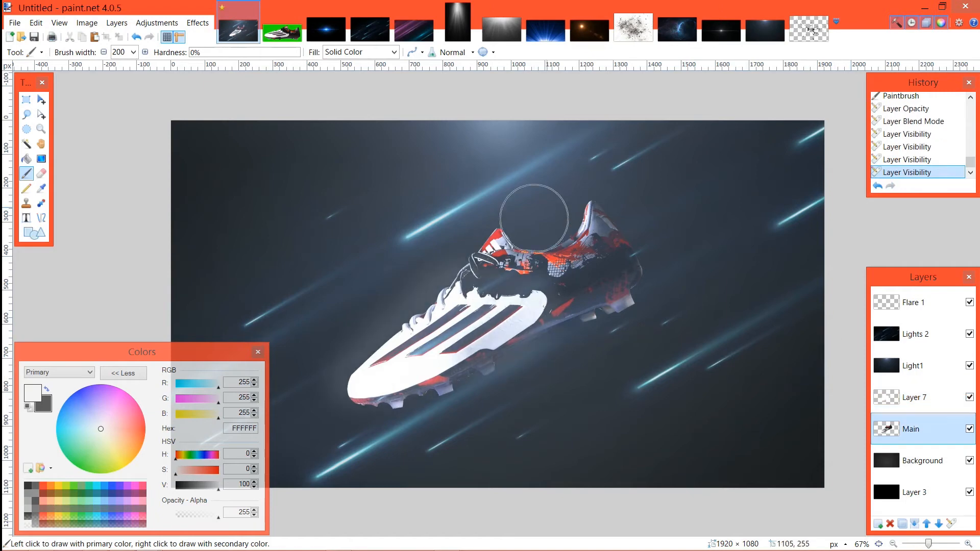
Step: Try a white brush dab on the Main layer and a stroke above the boot on Layer 7, undoing each
{"action": "left_click", "coordinate": [429, 242]}
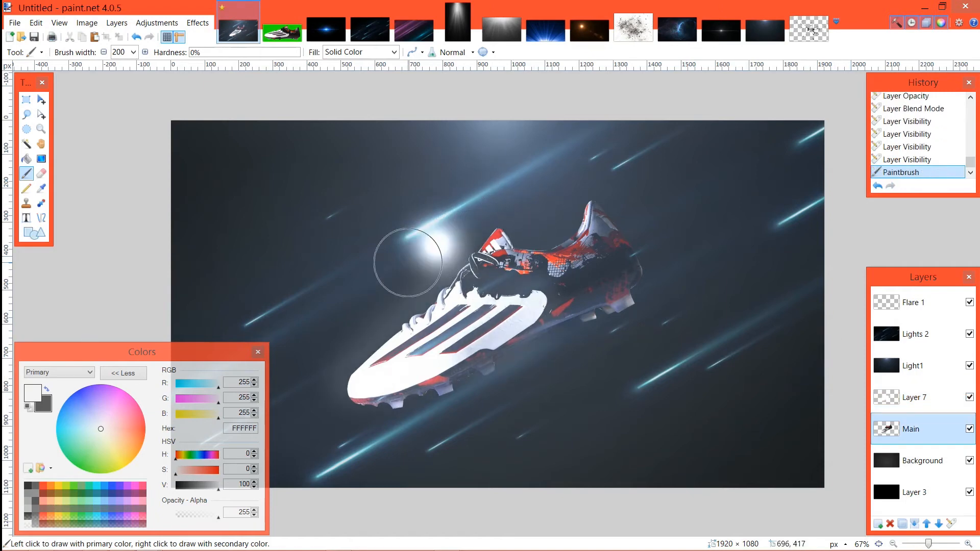
{"action": "key", "text": "ctrl+z"}
{"action": "left_click", "coordinate": [913, 397]}
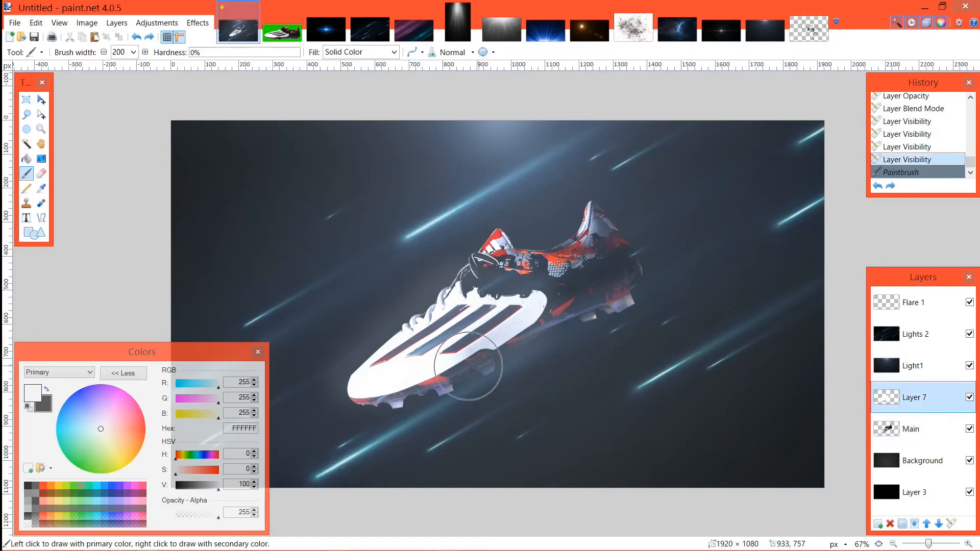
{"action": "mouse_move", "coordinate": [425, 276]}
{"action": "left_mouse_down"}
{"action": "mouse_move", "coordinate": [330, 334]}
{"action": "mouse_move", "coordinate": [286, 409]}
{"action": "mouse_move", "coordinate": [323, 440]}
{"action": "mouse_move", "coordinate": [559, 431]}
{"action": "mouse_move", "coordinate": [677, 269]}
{"action": "left_mouse_up"}
{"action": "key", "text": "ctrl+z"}
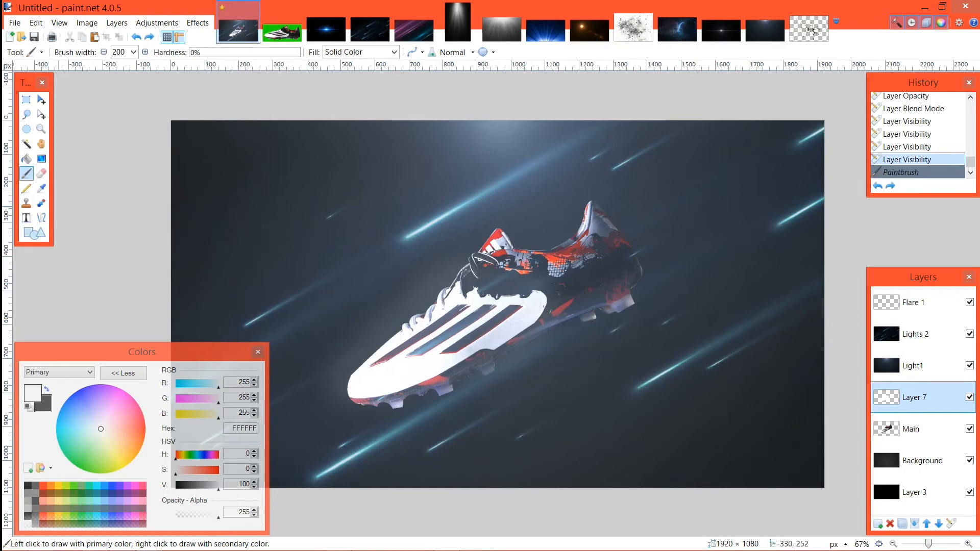
Step: Activate the Text tool for adding text to the advertisement
{"action": "left_click", "coordinate": [26, 218]}
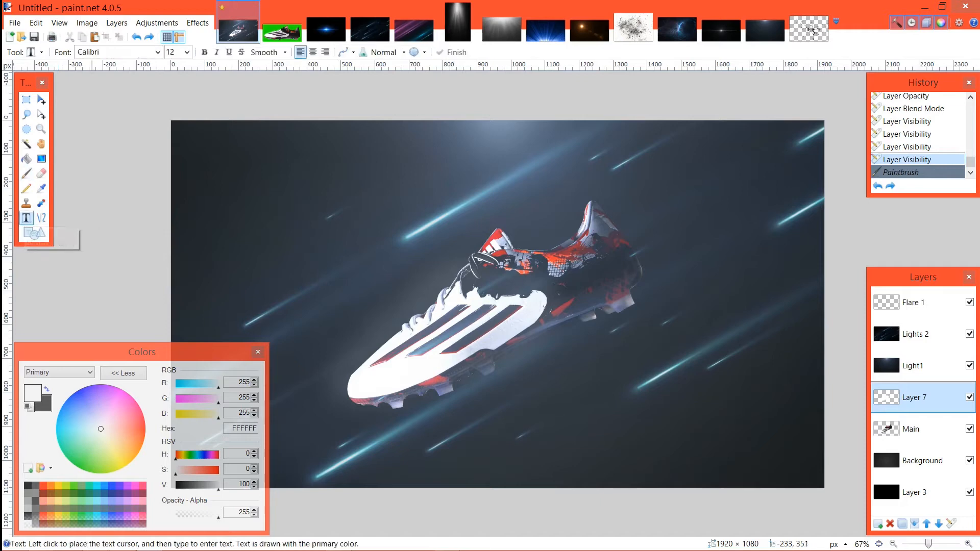
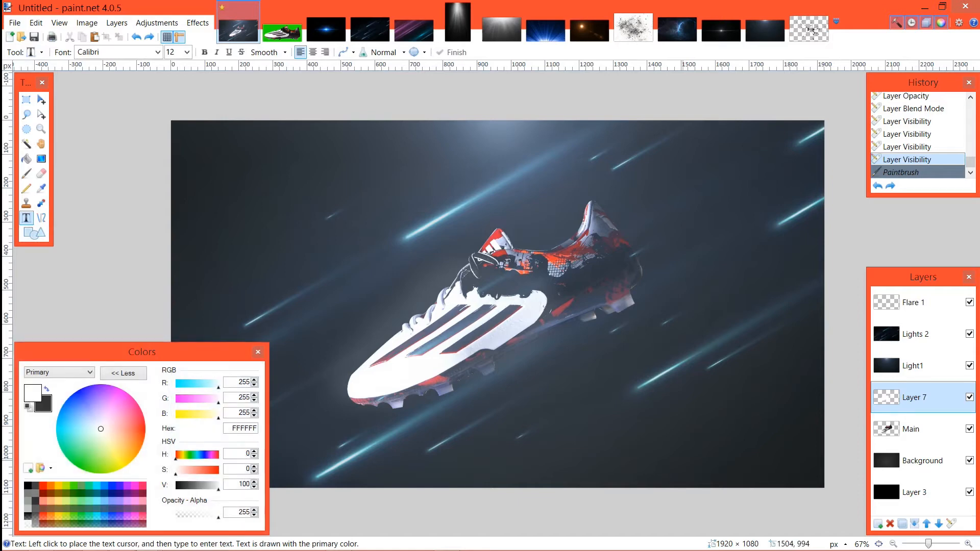
Step: Open the adidas logo image from the Advertisement Design Messi Cleats folder in Photography Projects
{"action": "left_click", "coordinate": [15, 23]}
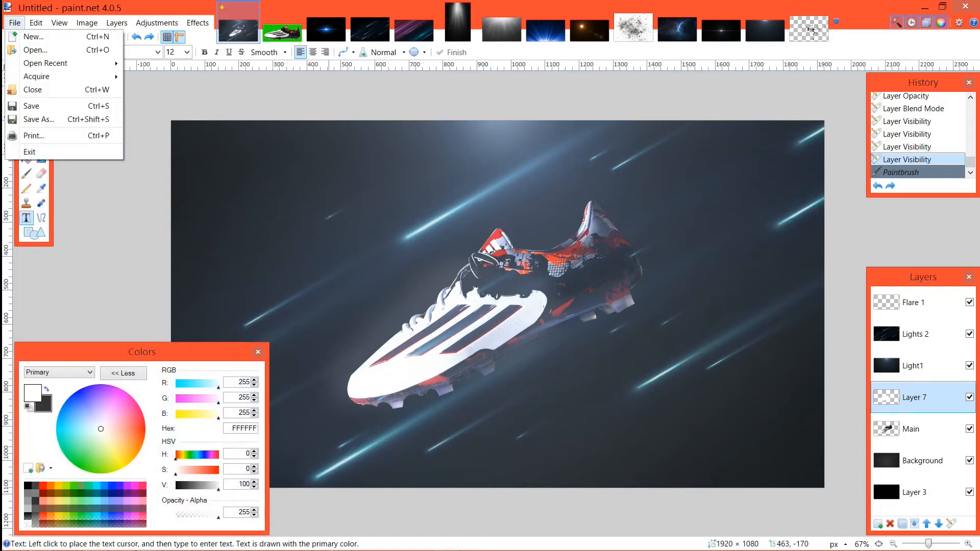
{"action": "left_click", "coordinate": [38, 49]}
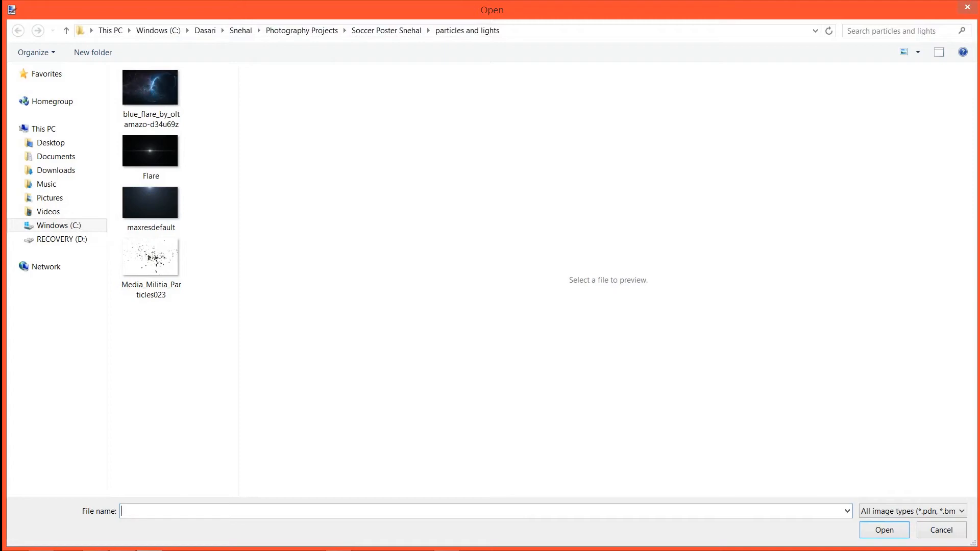
{"action": "left_click", "coordinate": [302, 31]}
{"action": "double_click", "coordinate": [168, 90]}
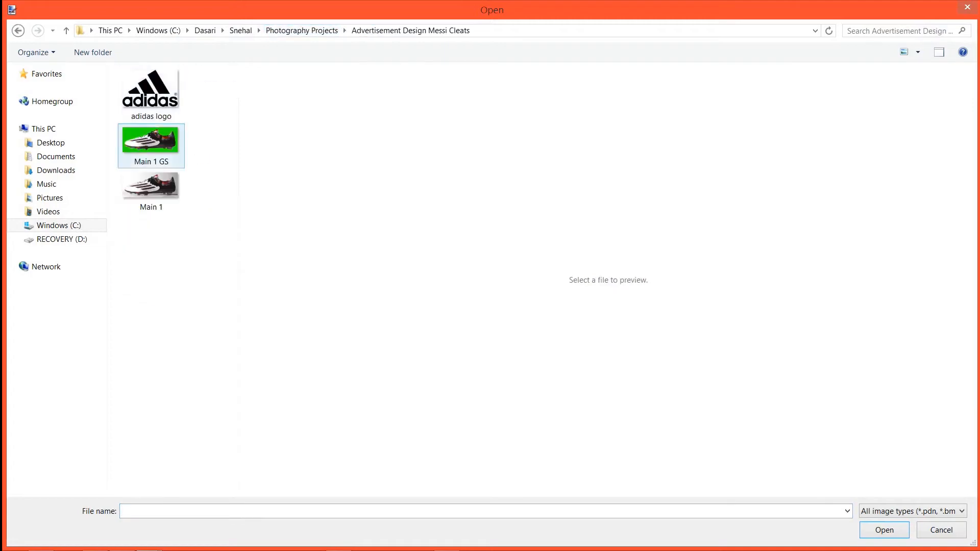
{"action": "double_click", "coordinate": [150, 91]}
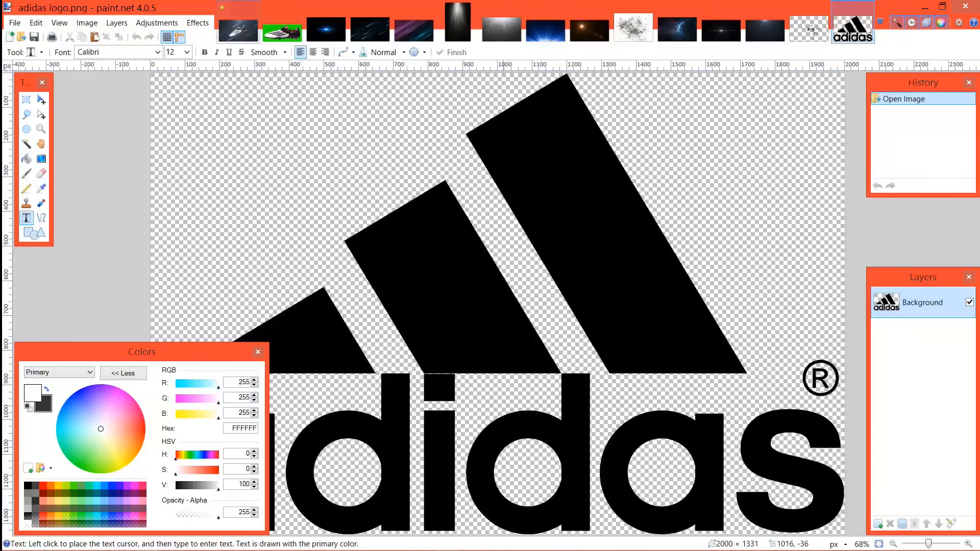
Step: Add a new layer at the top of the boot composition's layer stack and name it "Adidas logo"
{"action": "left_click", "coordinate": [238, 30]}
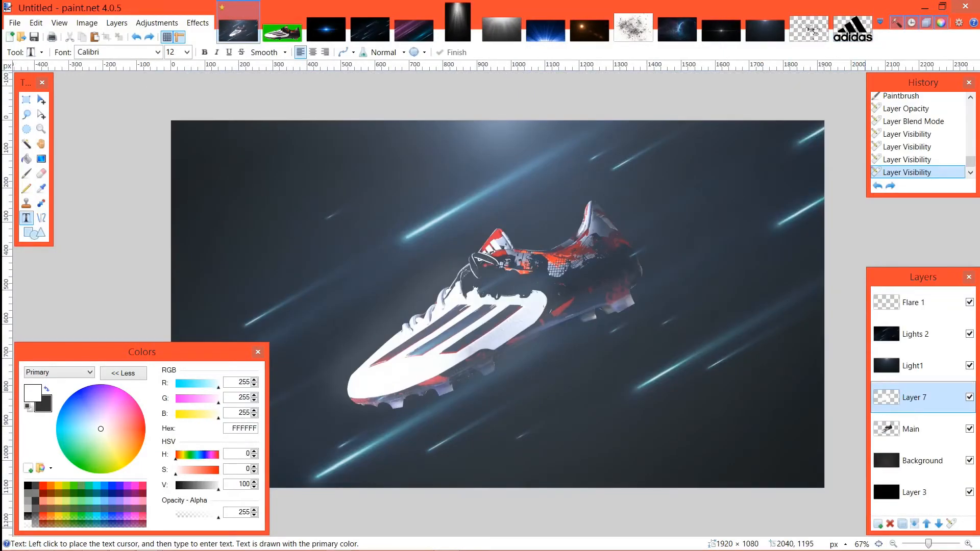
{"action": "left_click", "coordinate": [878, 524]}
{"action": "left_click_drag", "start_coordinate": [919, 398], "coordinate": [919, 303]}
{"action": "double_click", "coordinate": [919, 303]}
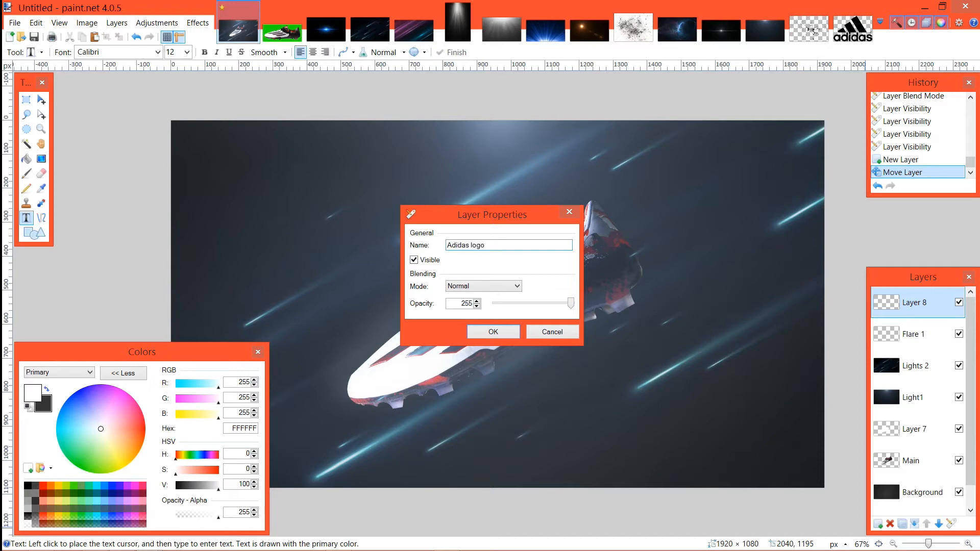
{"action": "type", "text": "Adidas logo"}
{"action": "key", "text": "Return"}
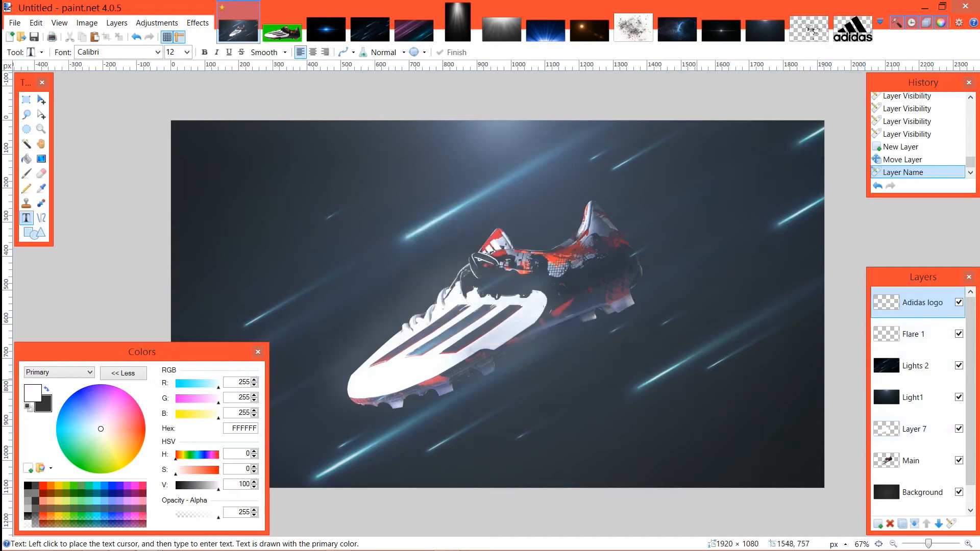
Step: Rename Layer 7 as "Glows"
{"action": "double_click", "coordinate": [914, 429]}
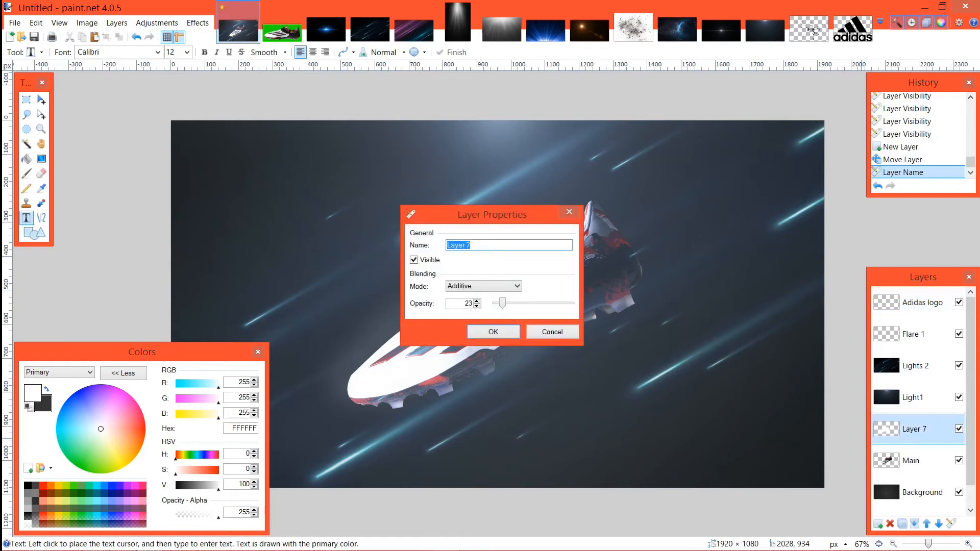
{"action": "type", "text": "Glows"}
{"action": "key", "text": "Return"}
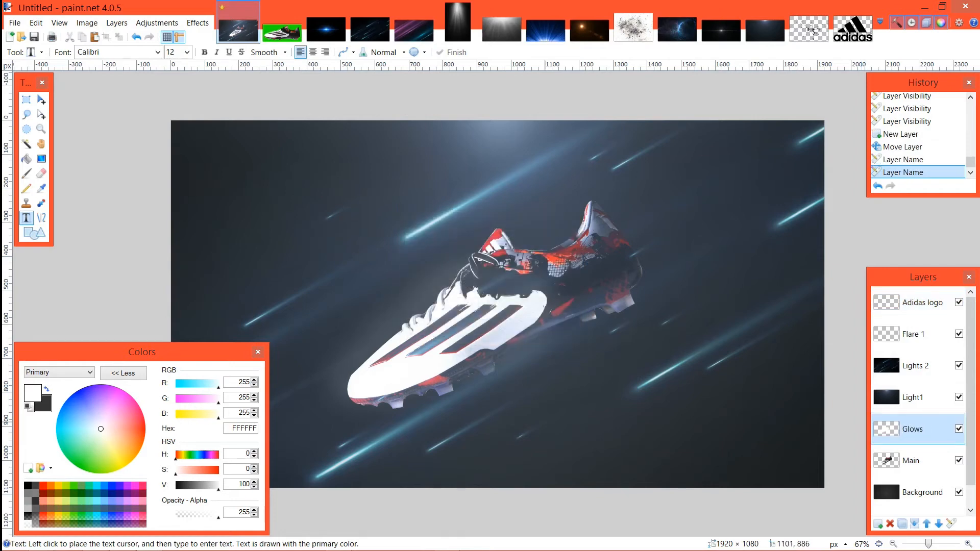
Step: Paste the adidas logo onto the Adidas logo layer, keeping the canvas size, and scale it down to about 248 × 165 pixels
{"action": "left_click", "coordinate": [922, 303]}
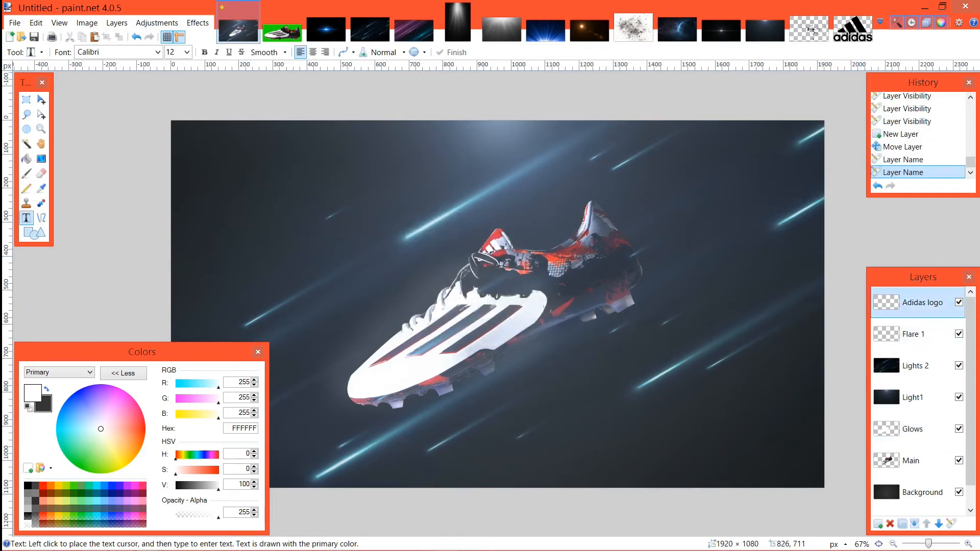
{"action": "key", "text": "ctrl+v"}
{"action": "left_click", "coordinate": [437, 383]}
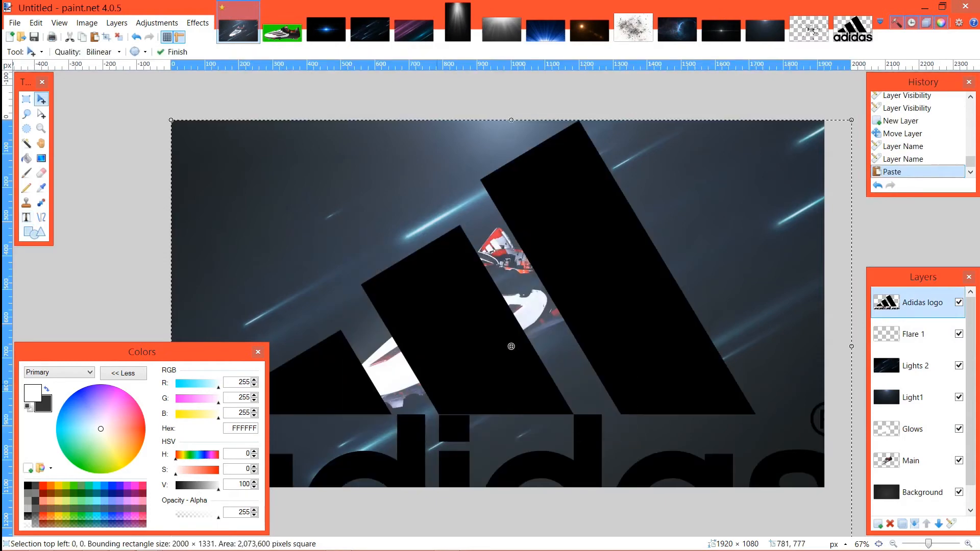
{"action": "scroll", "coordinate": [511, 346], "scroll_direction": "down", "scroll_amount": 3}
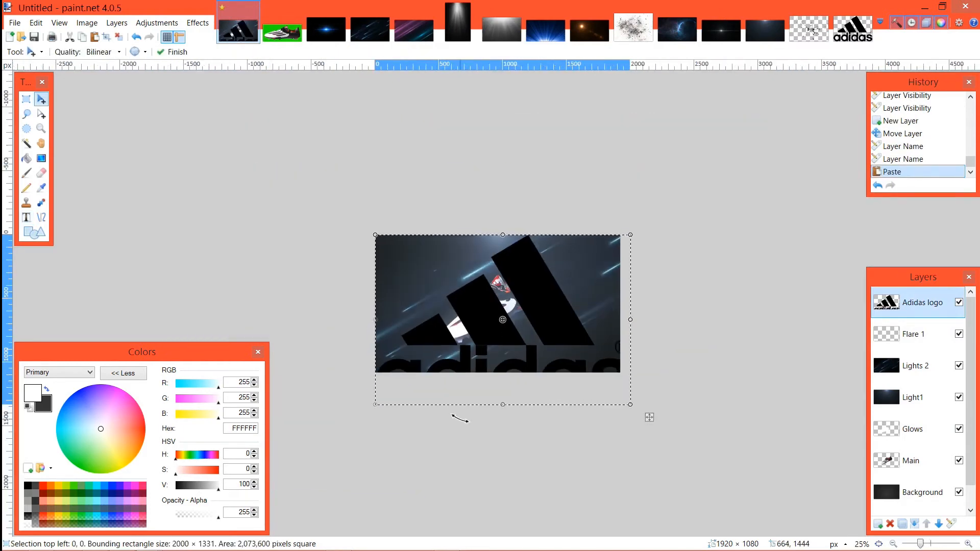
{"action": "left_click_drag", "start_coordinate": [649, 417], "coordinate": [425, 268]}
{"action": "scroll", "coordinate": [405, 342], "scroll_direction": "up", "scroll_amount": 3}
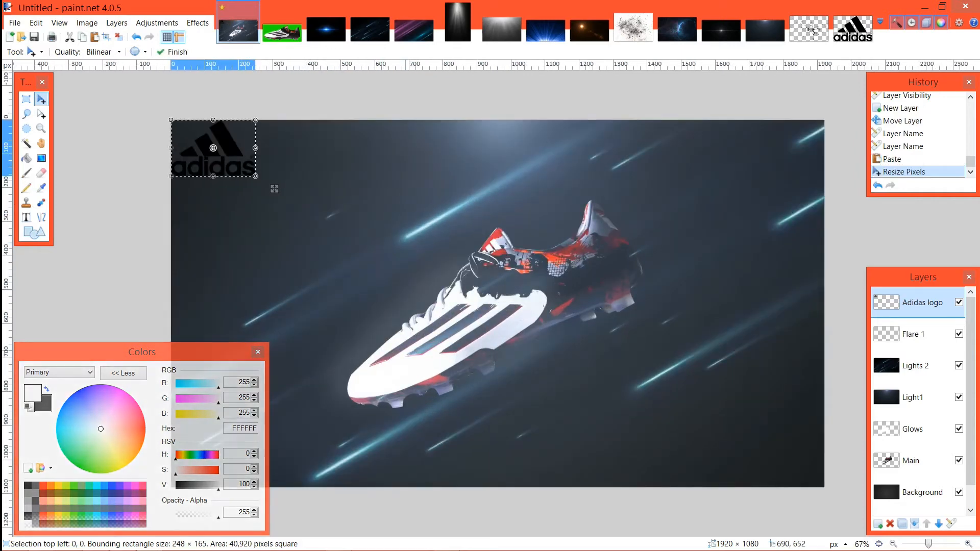
Step: Move the logo to the lower-right corner of the canvas and invert its colors
{"action": "left_click_drag", "start_coordinate": [274, 189], "coordinate": [836, 493]}
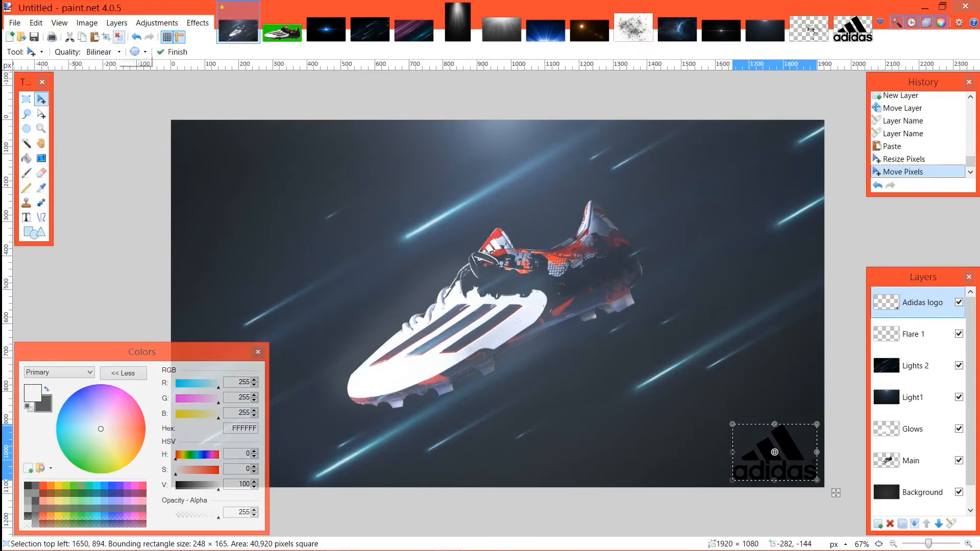
{"action": "left_click", "coordinate": [197, 23]}
{"action": "left_click", "coordinate": [156, 22]}
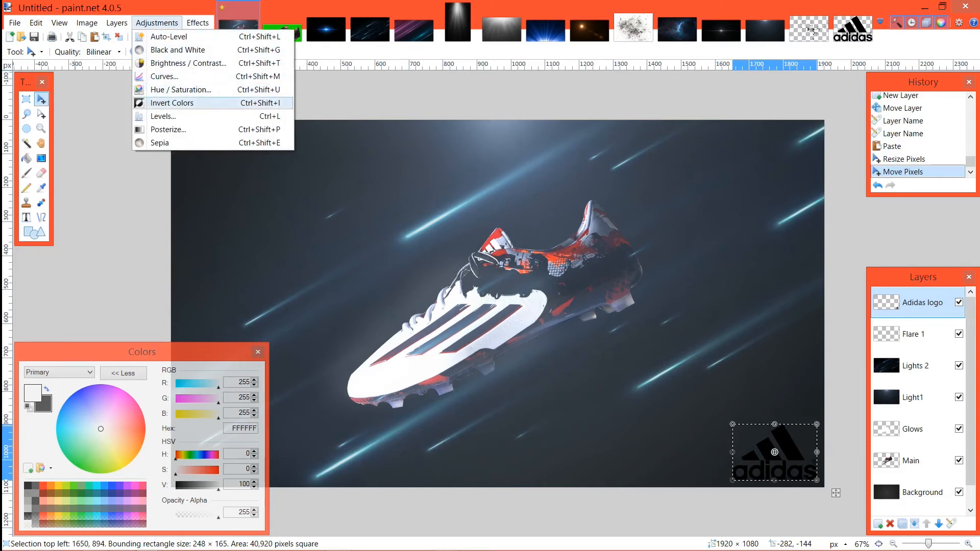
{"action": "left_click", "coordinate": [171, 102]}
{"action": "left_click", "coordinate": [836, 493]}
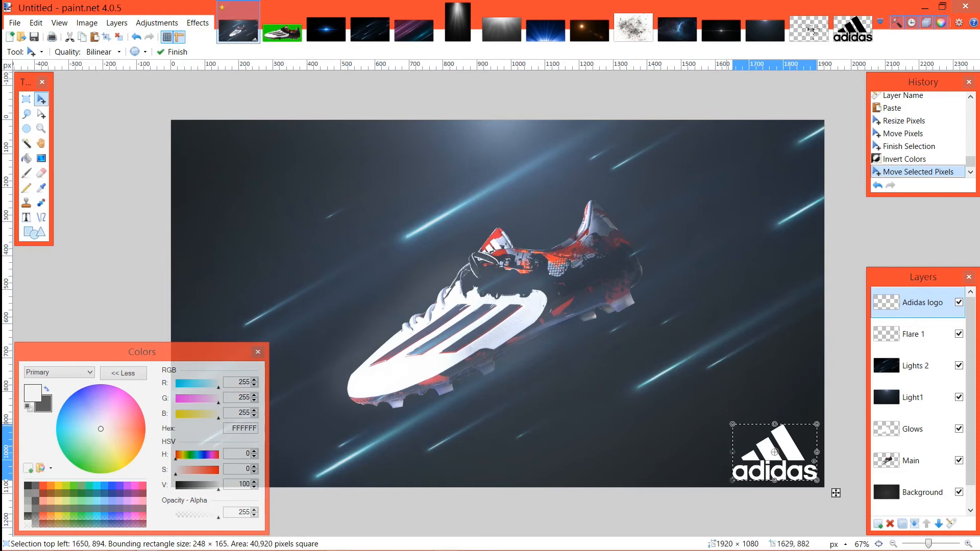
Step: Try to shrink the inverted logo to about 132 × 88 pixels and undo the resize
{"action": "left_click_drag", "start_coordinate": [735, 427], "coordinate": [776, 444]}
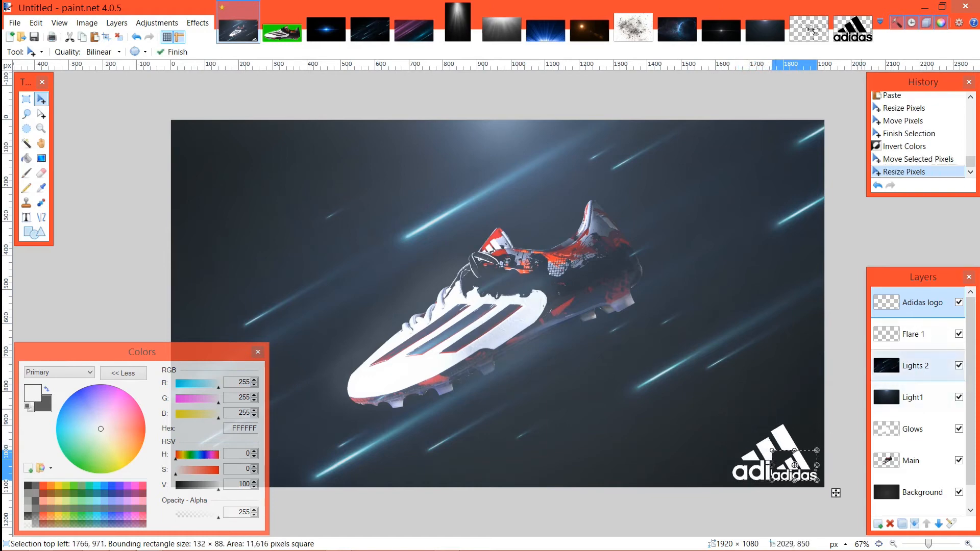
{"action": "left_click", "coordinate": [914, 334]}
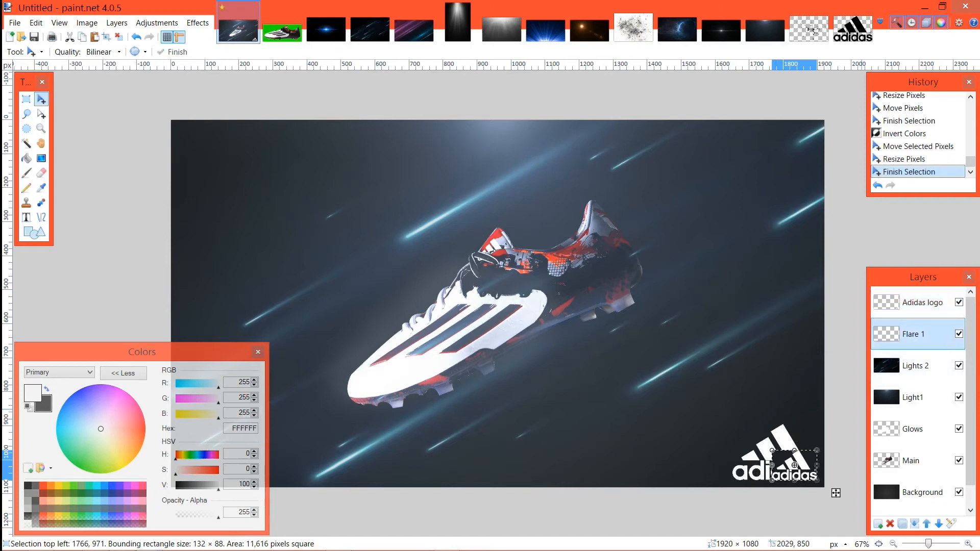
{"action": "key", "text": "ctrl+z"}
{"action": "key", "text": "ctrl+z"}
{"action": "key", "text": "ctrl+z"}
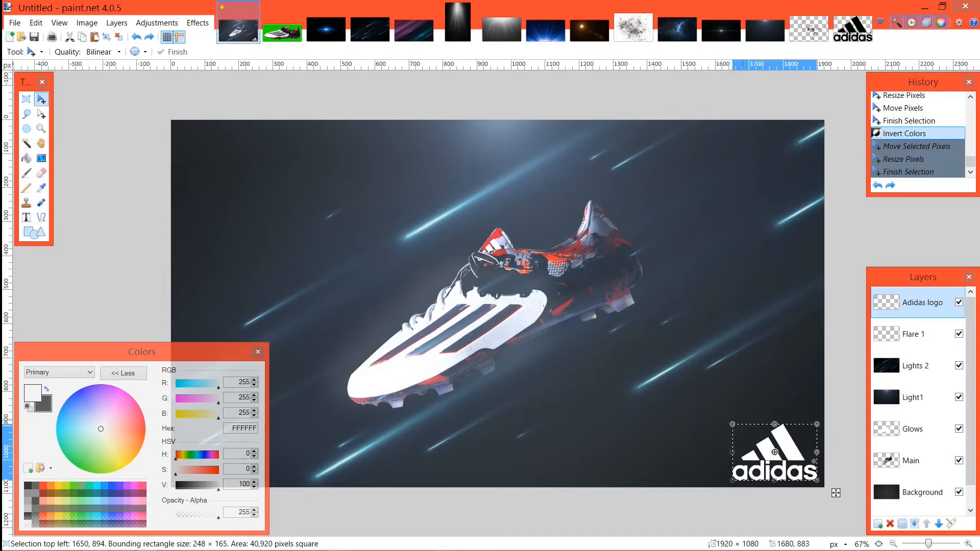
Step: Shrink the logo to about 92 × 61 pixels in the lower-right corner of the canvas and deselect it
{"action": "left_click_drag", "start_coordinate": [732, 428], "coordinate": [785, 458]}
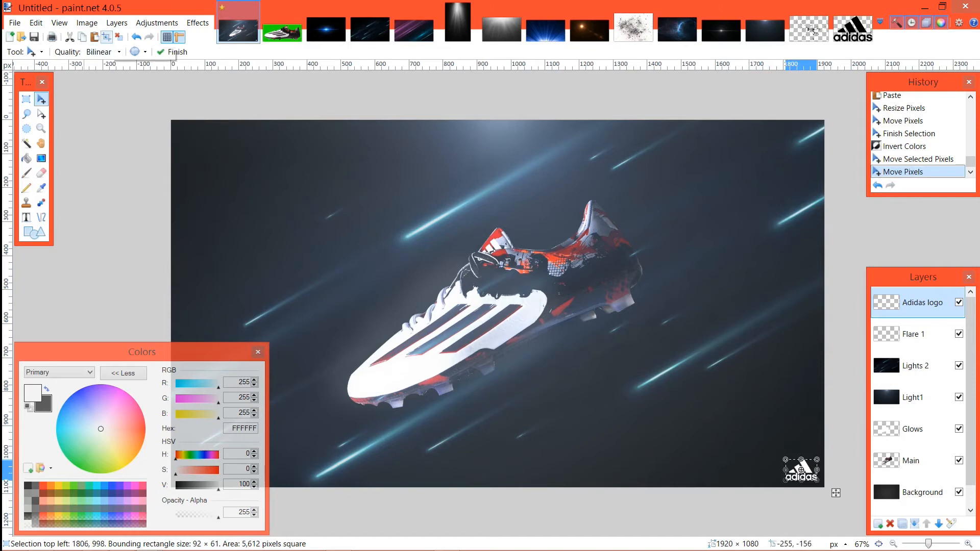
{"action": "key", "text": "ctrl+d"}
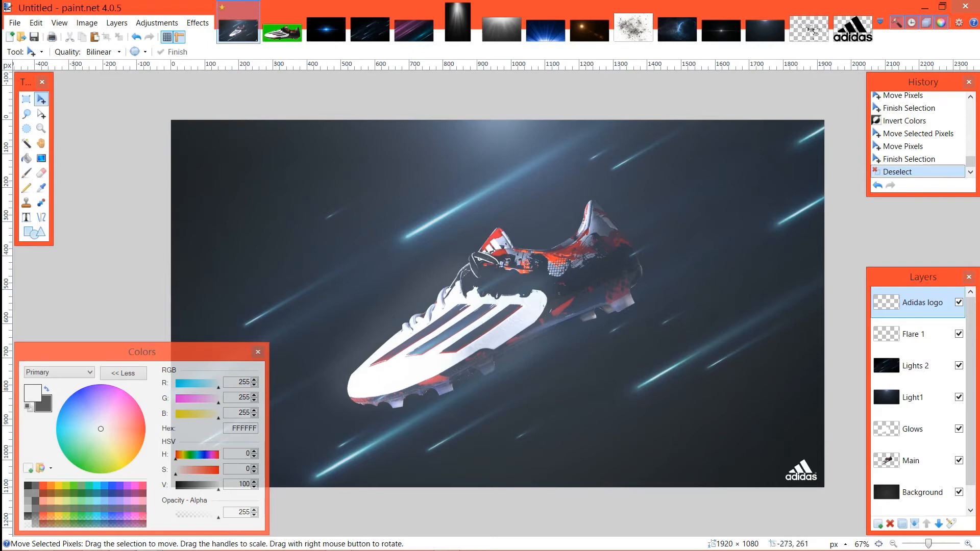
Step: Activate the Text tool and add a new top layer named "Text"
{"action": "left_click", "coordinate": [26, 217]}
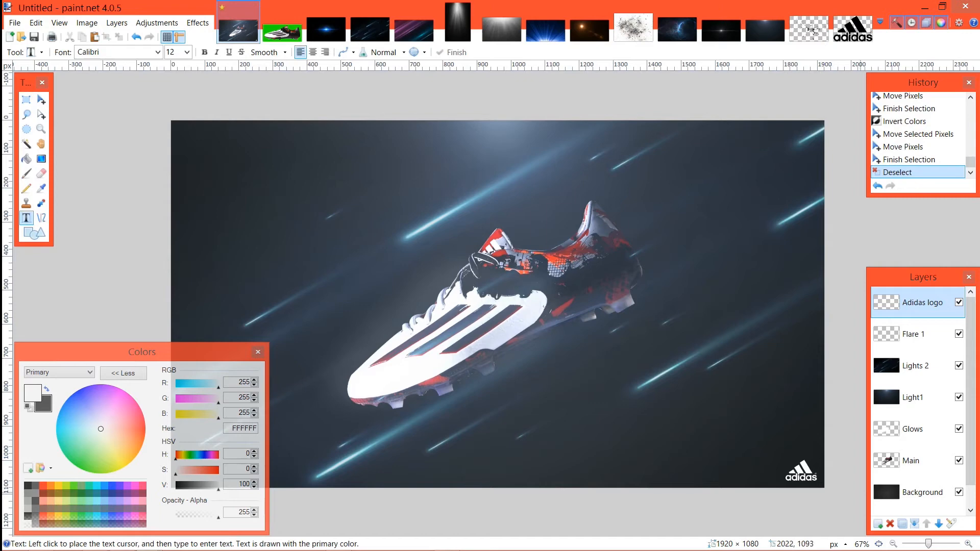
{"action": "left_click", "coordinate": [878, 524]}
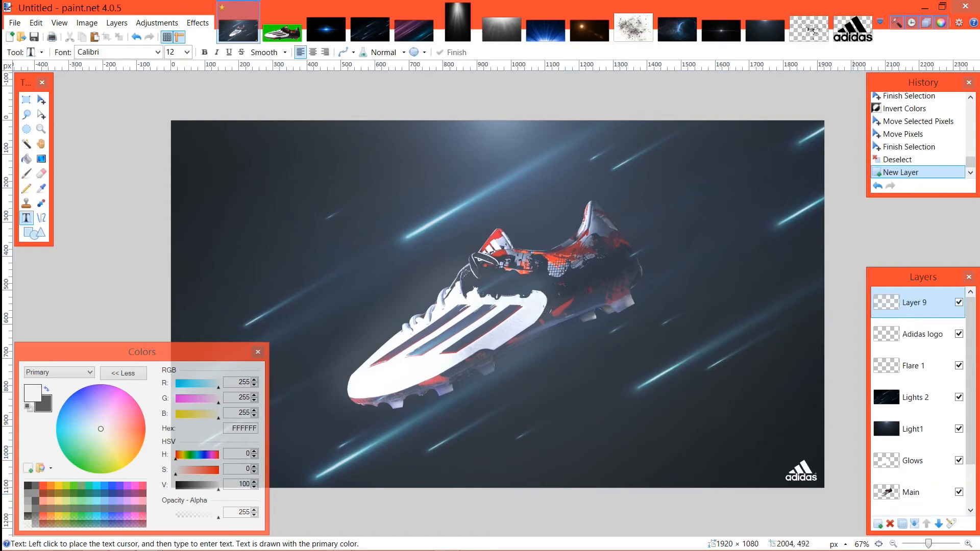
{"action": "double_click", "coordinate": [915, 304]}
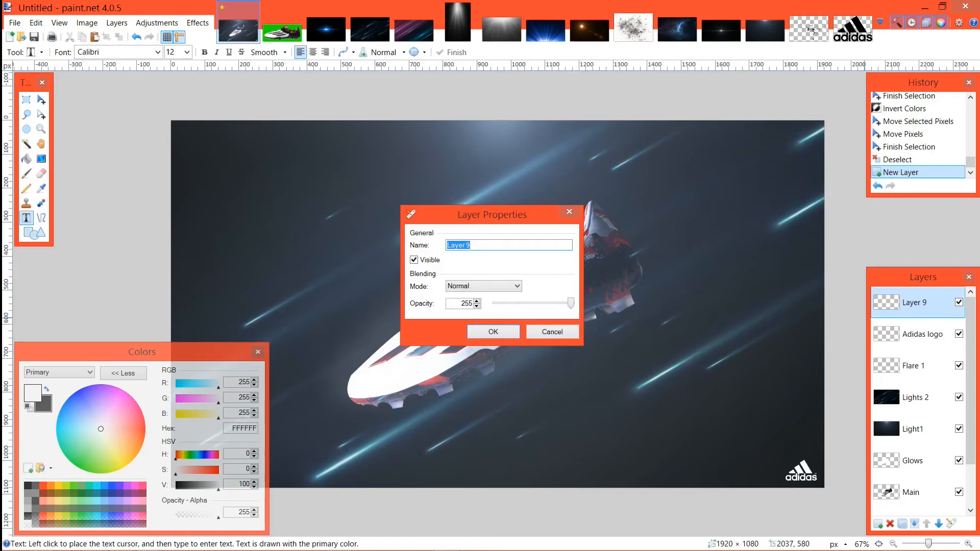
{"action": "type", "text": "Text"}
{"action": "key", "text": "Return"}
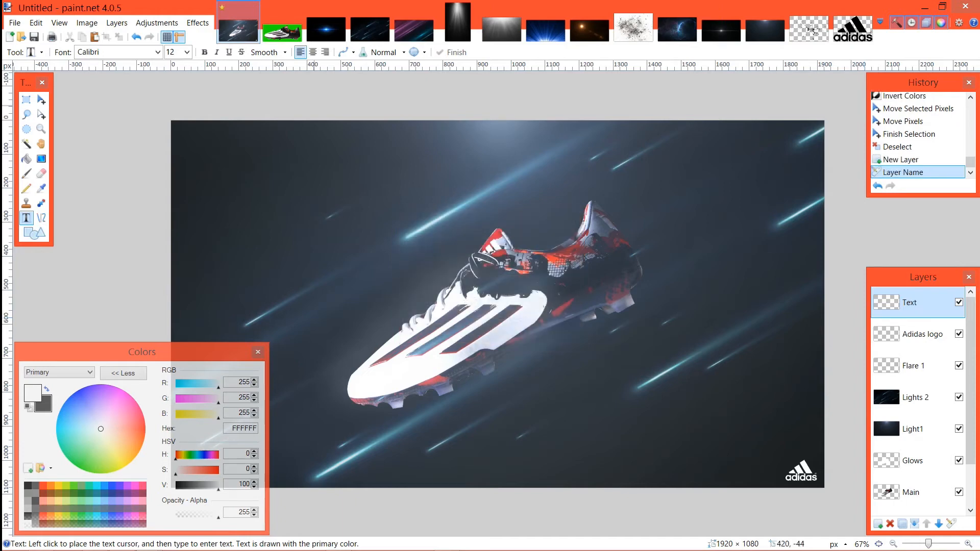
Step: Start a text entry above the boot with the font Uni Sans Heavy Italic CAPS at size 48
{"action": "left_click", "coordinate": [157, 52]}
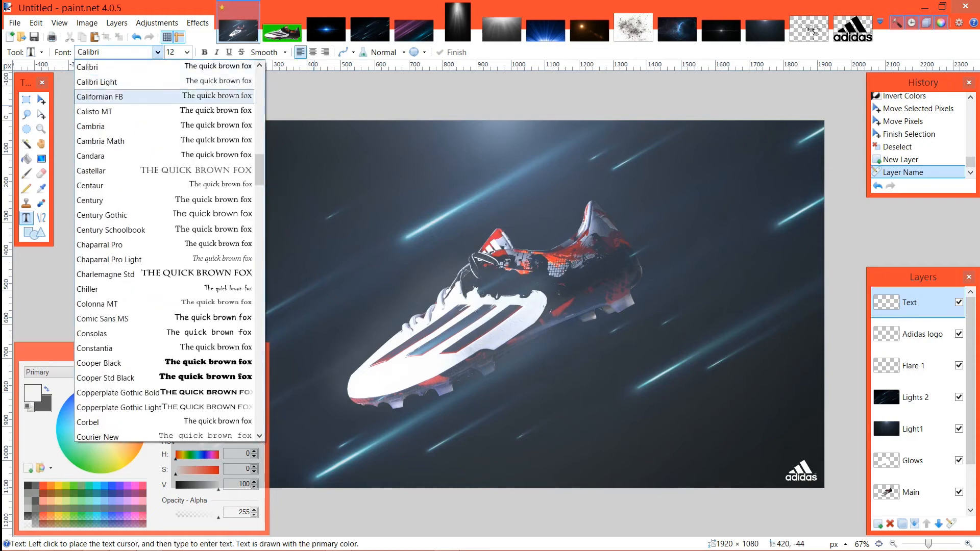
{"action": "scroll", "coordinate": [153, 155], "scroll_direction": "down", "scroll_amount": 5}
{"action": "scroll", "coordinate": [168, 251], "scroll_direction": "down", "scroll_amount": 20}
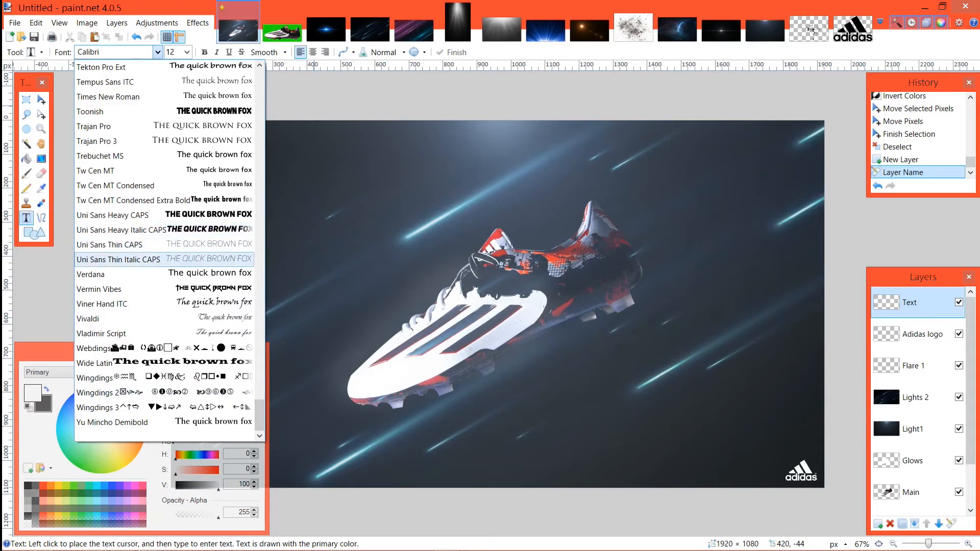
{"action": "left_click", "coordinate": [121, 230]}
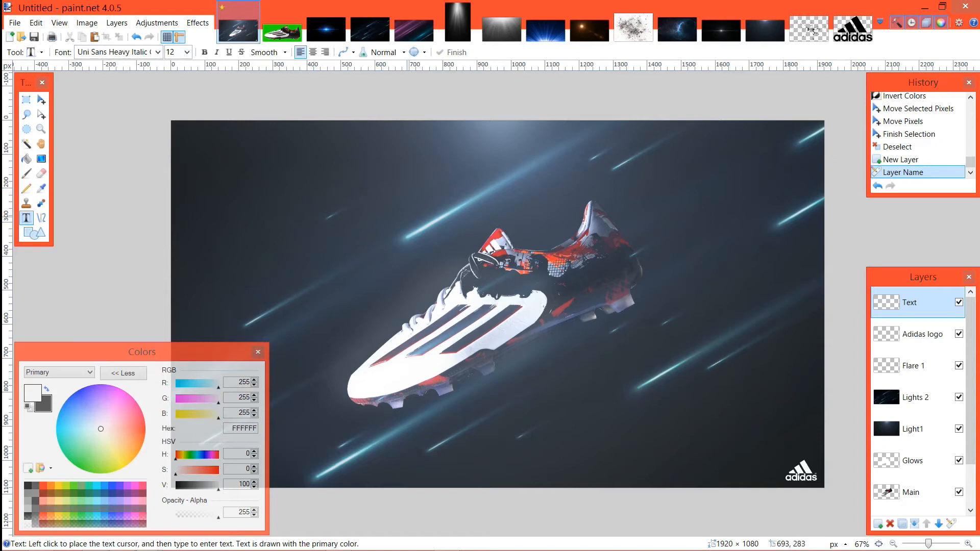
{"action": "left_click", "coordinate": [408, 215]}
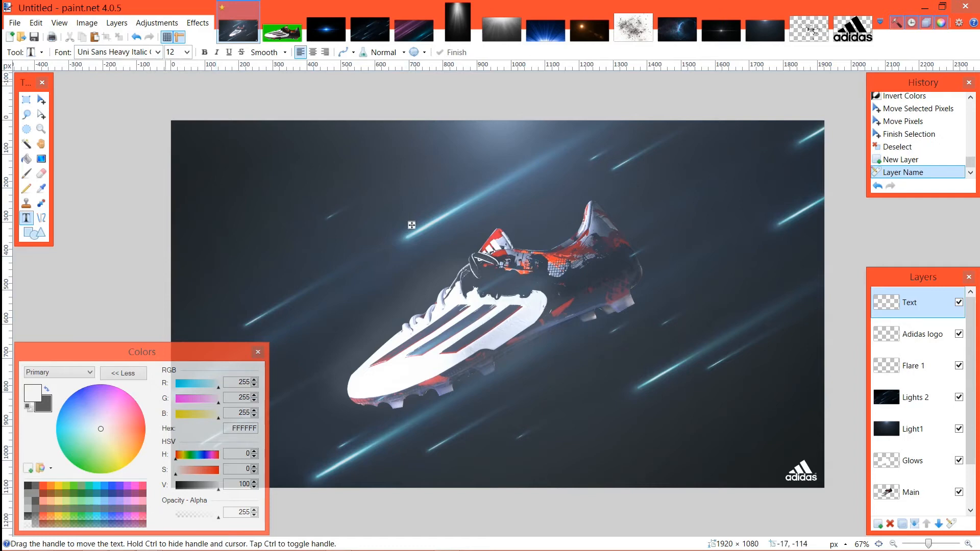
{"action": "left_click", "coordinate": [187, 51]}
{"action": "left_click", "coordinate": [173, 238]}
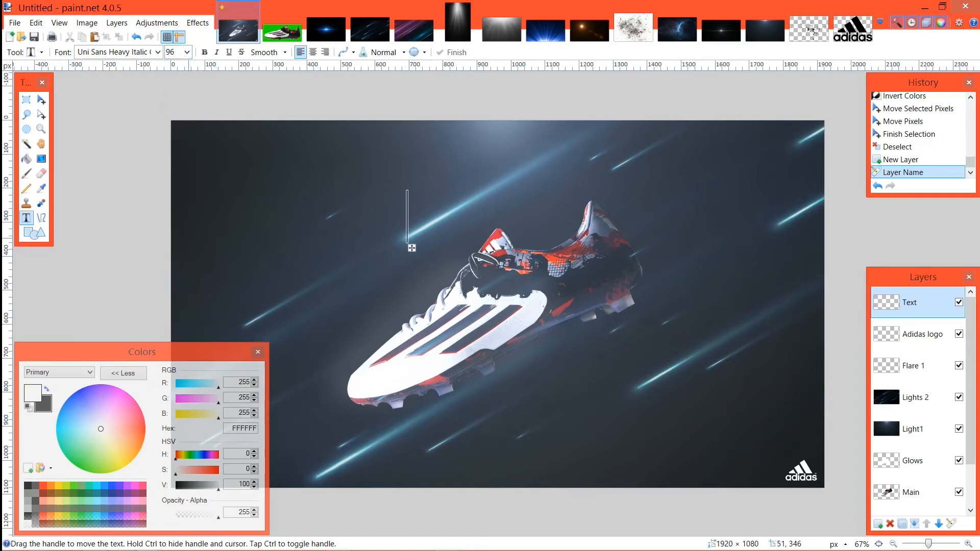
{"action": "left_click", "coordinate": [187, 52]}
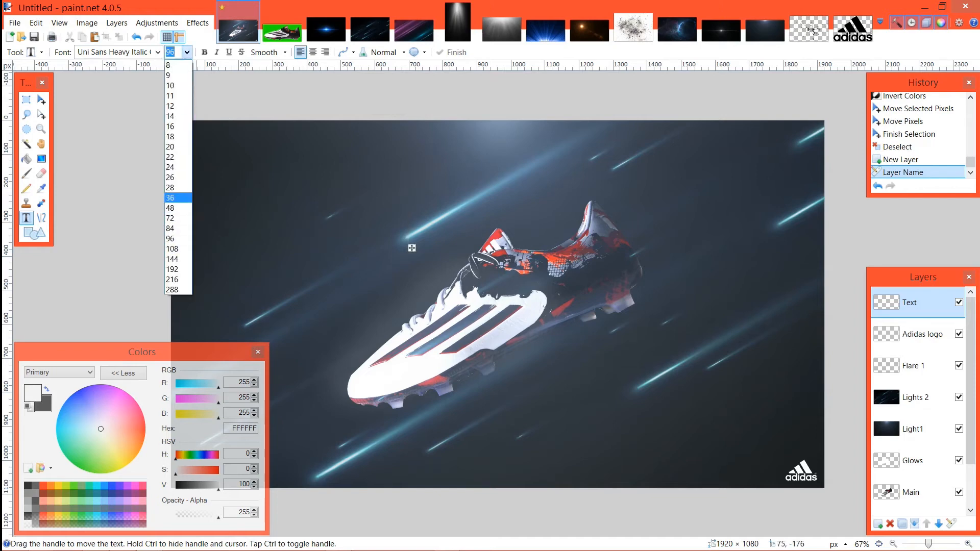
{"action": "left_click", "coordinate": [171, 208]}
Step: Cancel the attempted paste into the text and look up the boot's name on the Footy Headlines page in Firefox, returning to paint.net
{"action": "key", "text": "ctrl+v"}
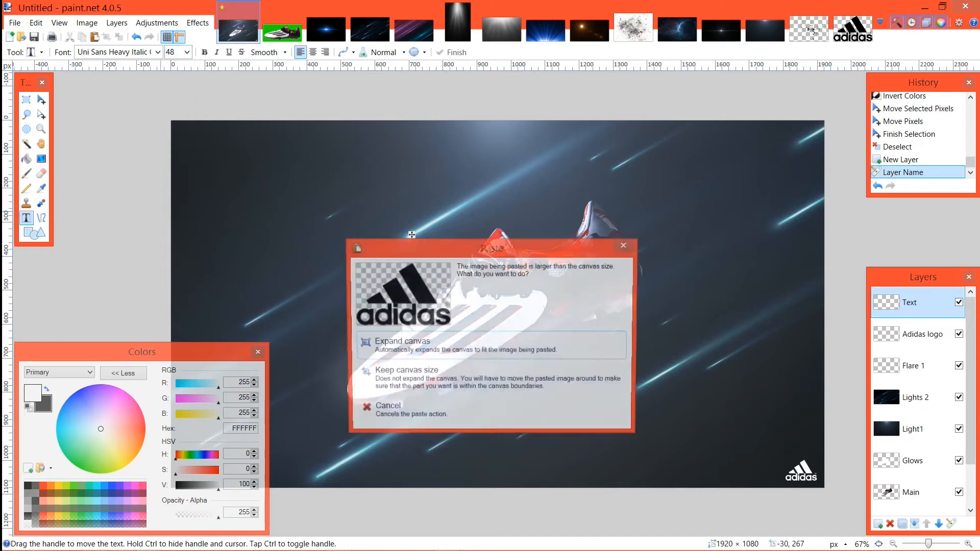
{"action": "key", "text": "Escape"}
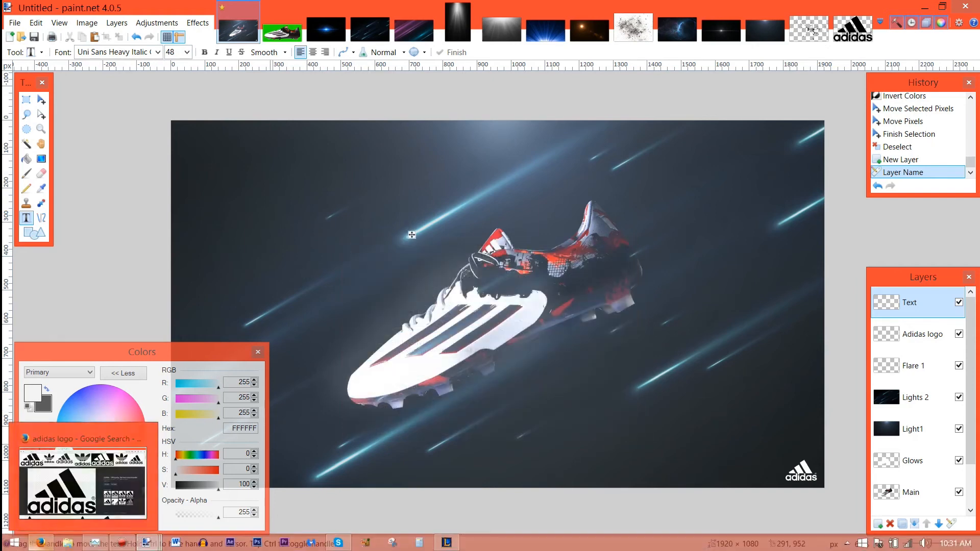
{"action": "left_click", "coordinate": [41, 543]}
{"action": "left_click", "coordinate": [211, 10]}
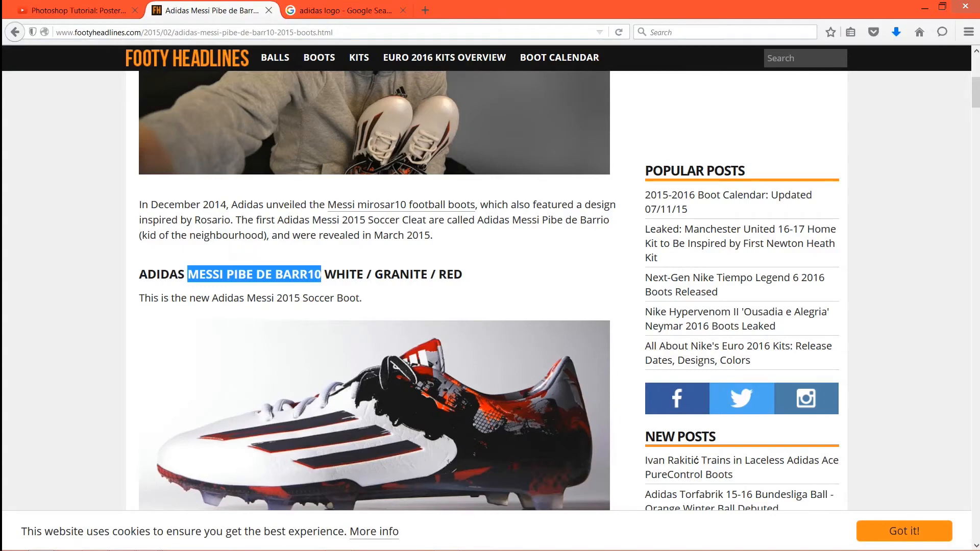
{"action": "left_click", "coordinate": [925, 7]}
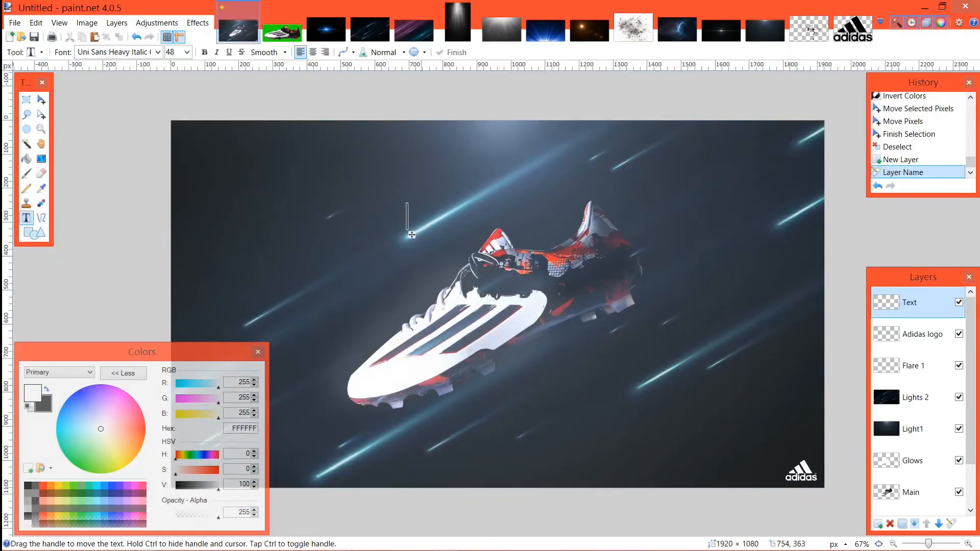
Step: Enter "MESSI PIBE DEBARR 10" as the text above the boot
{"action": "type", "text": "MESSI"}
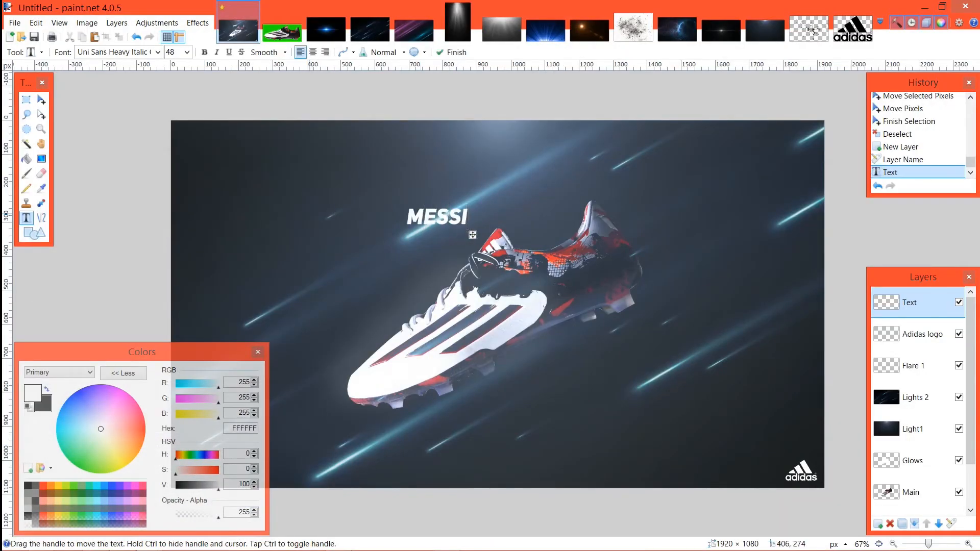
{"action": "type", "text": " PIBE"}
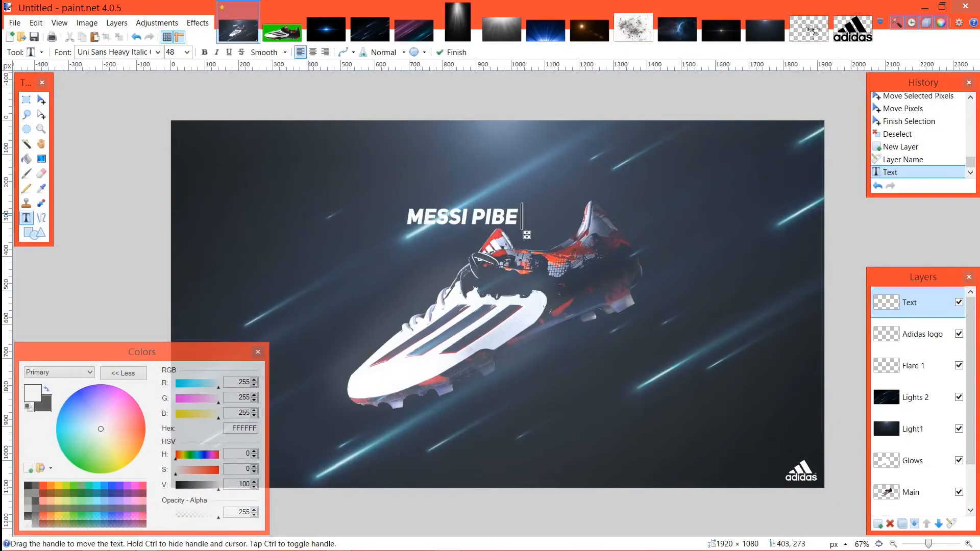
{"action": "type", "text": " DEBARR"}
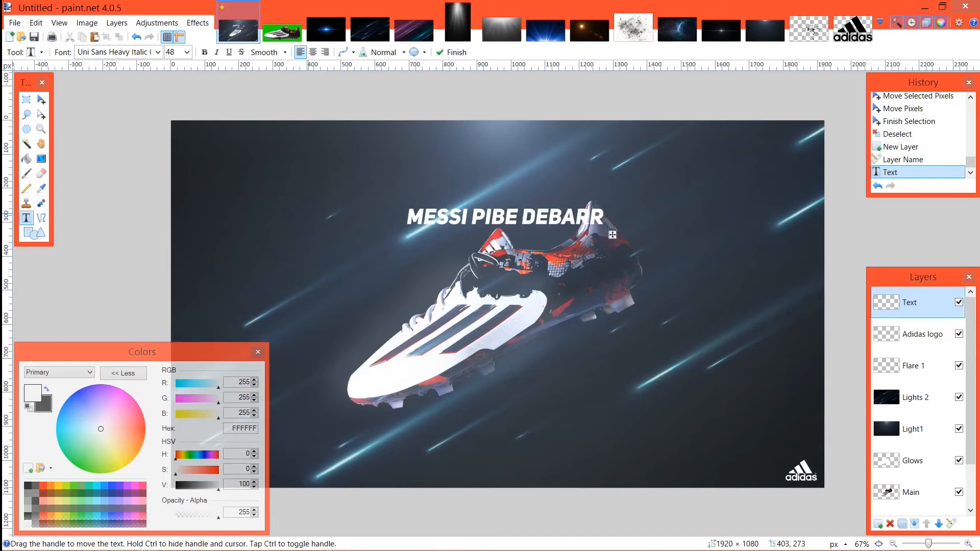
{"action": "type", "text": " 10"}
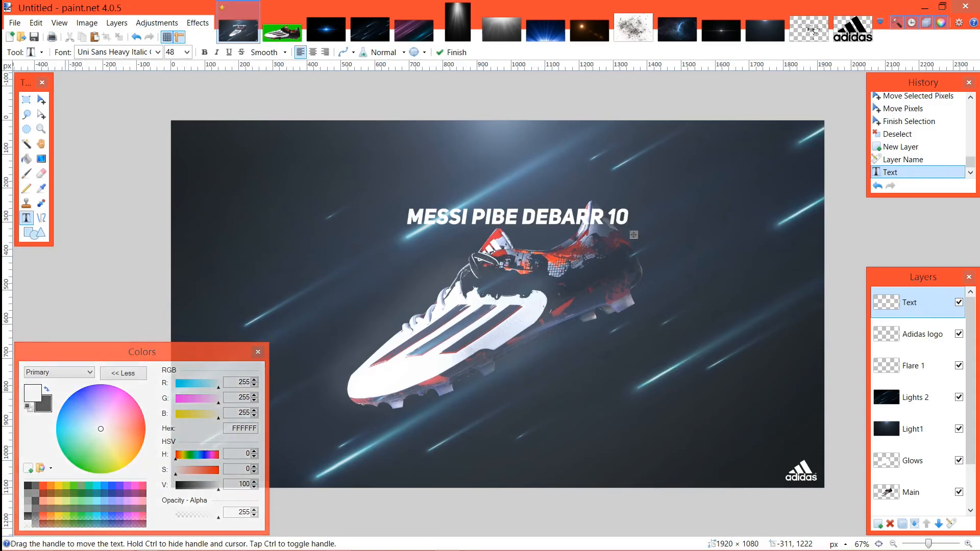
Step: Check the boot's name on the Footy Headlines page in Firefox, then correct the text in paint.net to "MESSI PIBE DE BARR 10"
{"action": "left_click", "coordinate": [42, 543]}
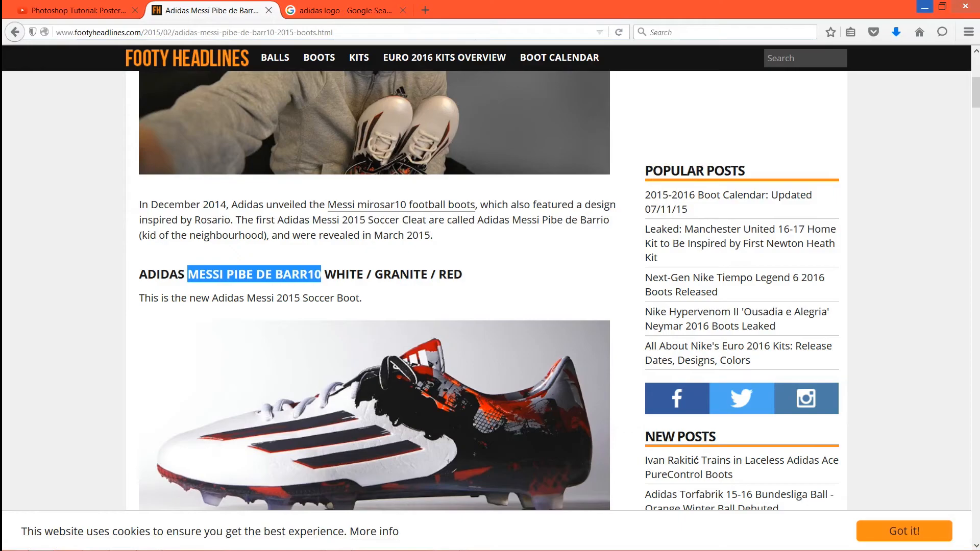
{"action": "left_click", "coordinate": [925, 8]}
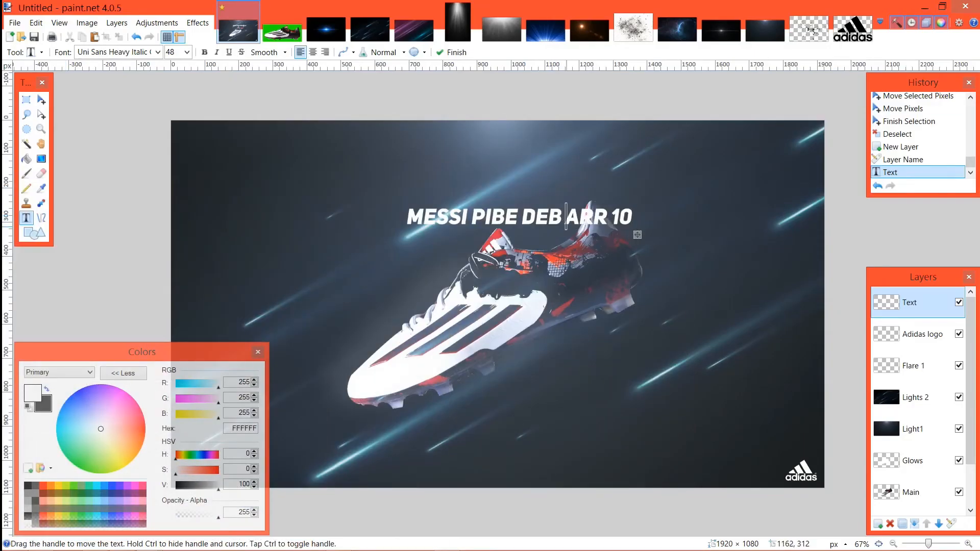
{"action": "key", "text": "BackSpace"}
{"action": "key", "text": "Left"}
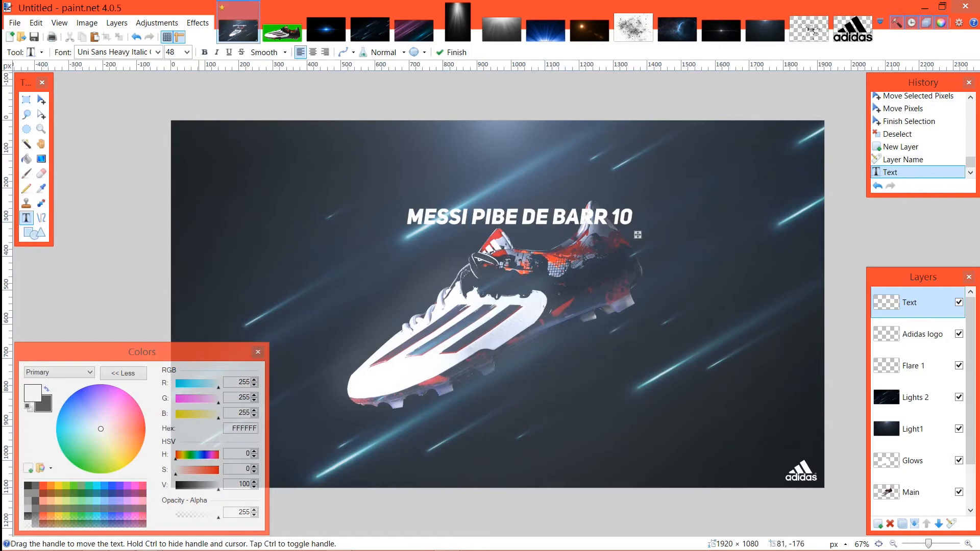
Step: Try the boot-name text at size 84 and return it to size 48
{"action": "left_click", "coordinate": [187, 52]}
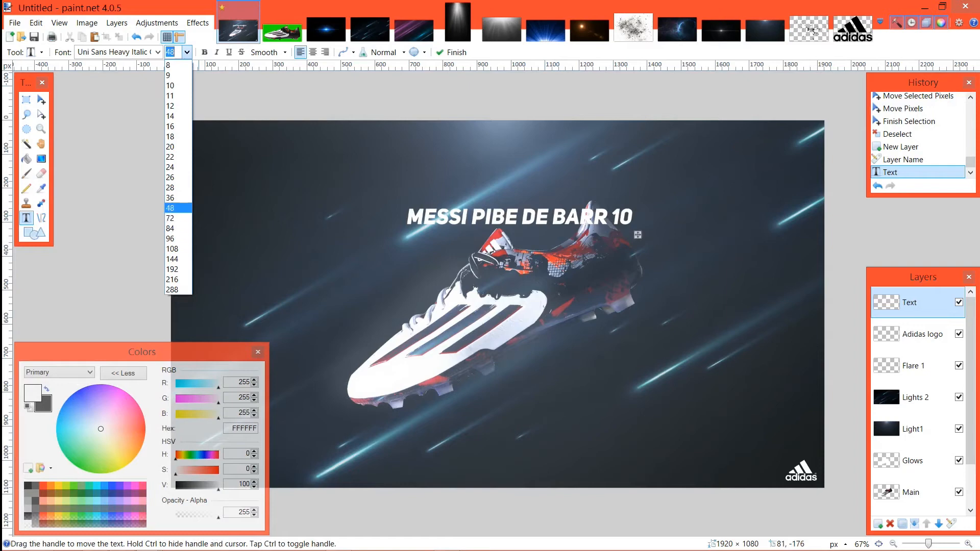
{"action": "left_click", "coordinate": [173, 228]}
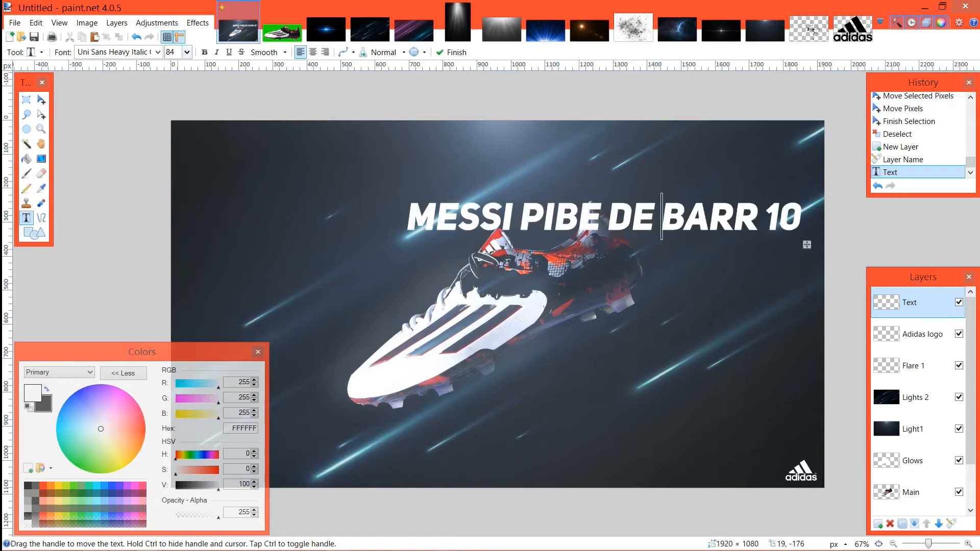
{"action": "left_click", "coordinate": [186, 52]}
{"action": "left_click", "coordinate": [172, 208]}
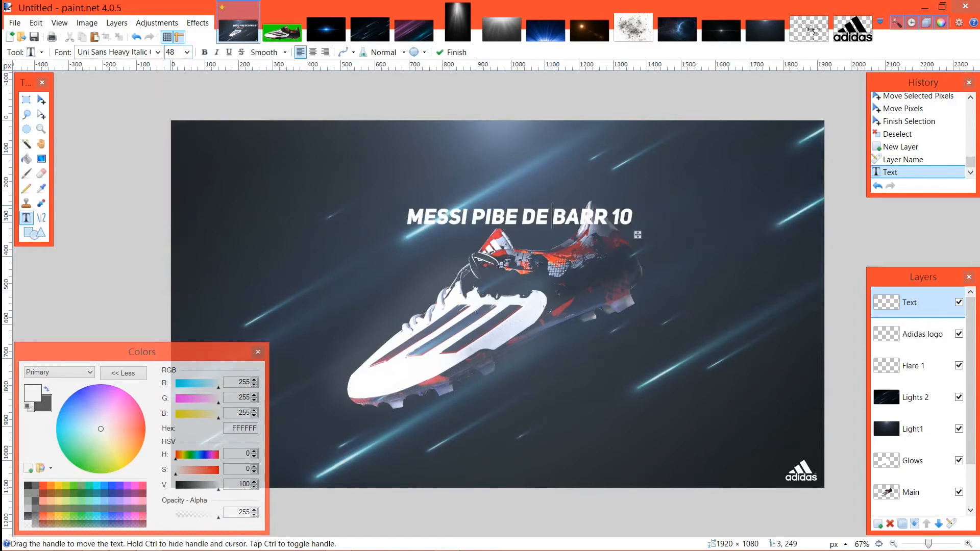
Step: Reposition the boot-name text so it sits just above the boot, and commit it on the Text layer
{"action": "left_click_drag", "start_coordinate": [638, 236], "coordinate": [474, 212]}
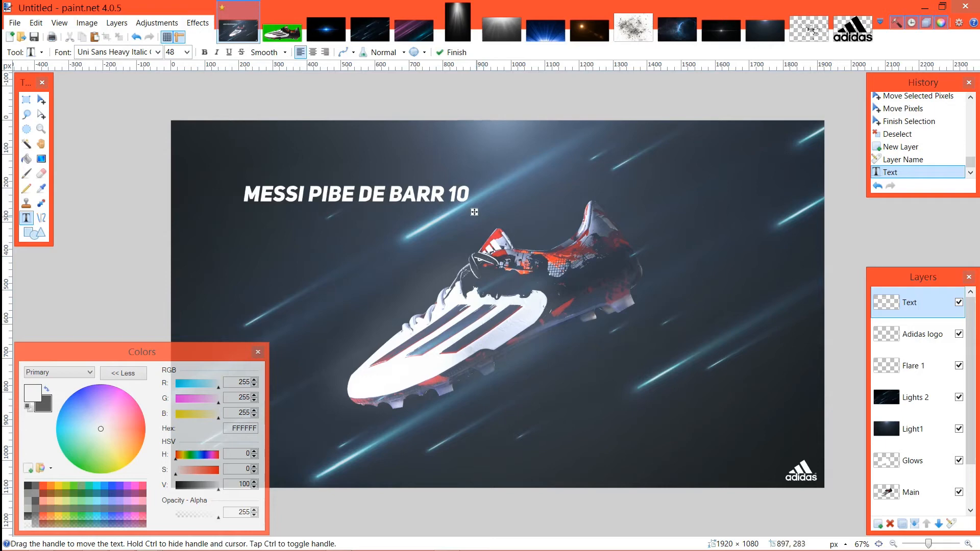
{"action": "left_click_drag", "start_coordinate": [474, 212], "coordinate": [580, 224]}
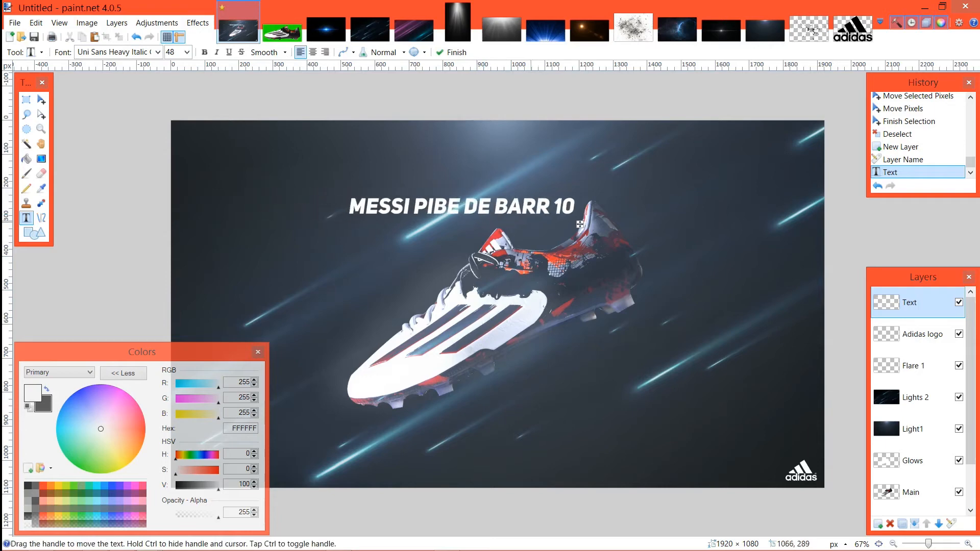
{"action": "left_click", "coordinate": [915, 394]}
{"action": "left_click", "coordinate": [915, 306]}
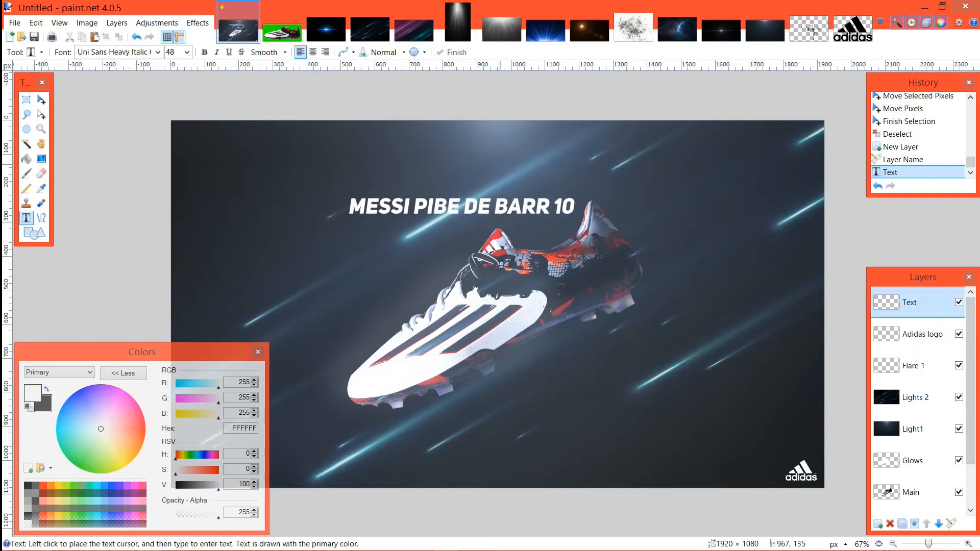
Step: Rotate the boot-name text by about 29.6° to follow the light streaks, place it above the boot's front half and deselect it
{"action": "key", "text": "m"}
{"action": "key", "text": "ctrl+a"}
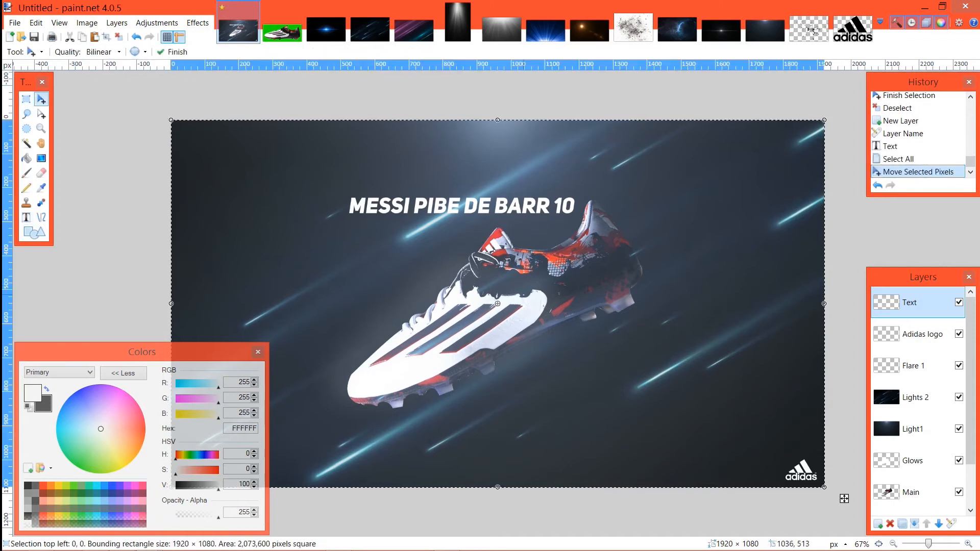
{"action": "left_click_drag", "start_coordinate": [840, 497], "coordinate": [730, 306]}
{"action": "left_click_drag", "start_coordinate": [605, 332], "coordinate": [613, 300]}
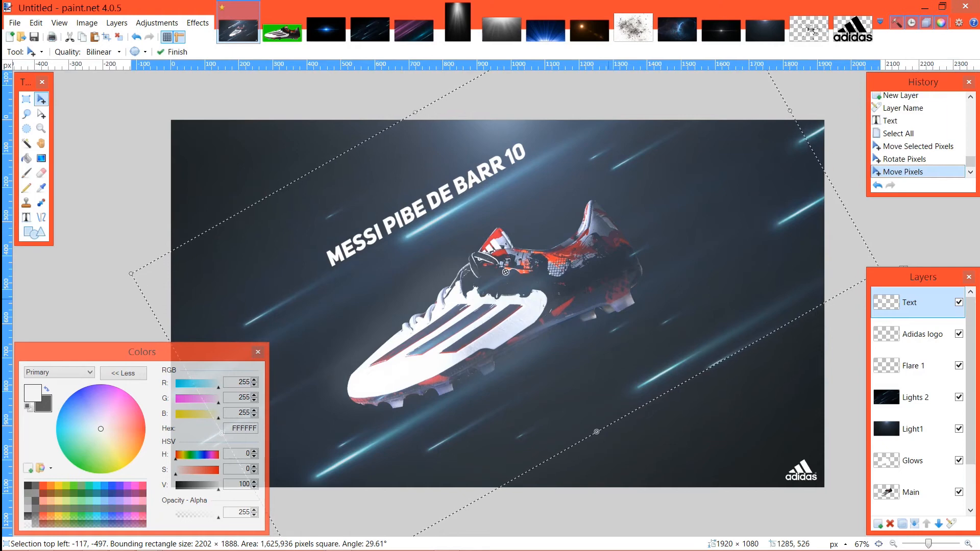
{"action": "key", "text": "ctrl+d"}
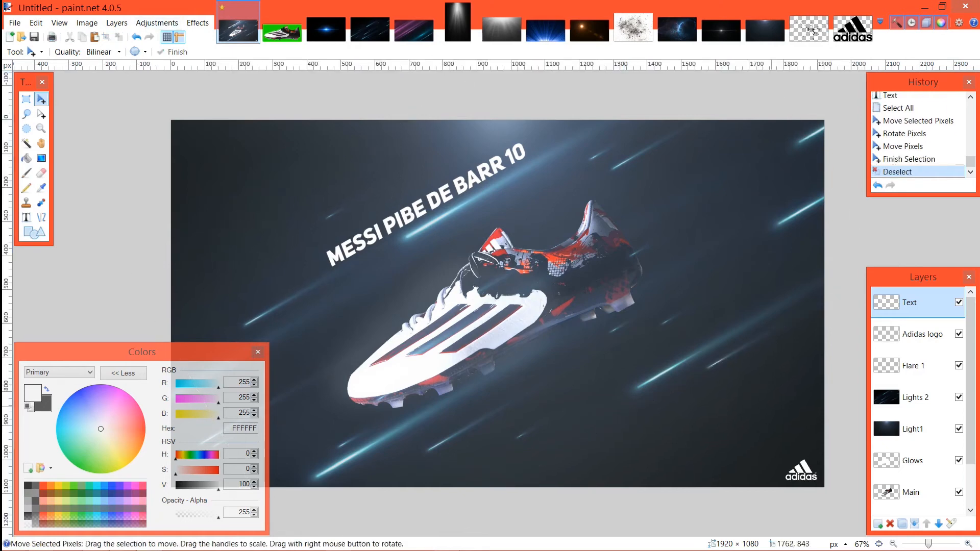
Step: Enlarge the whole Lights 2 layer to about 2946 × 1657 pixels and shift it so a bright streak runs along the boot-name text
{"action": "left_click", "coordinate": [914, 397]}
{"action": "key", "text": "ctrl+a"}
{"action": "left_click", "coordinate": [845, 499]}
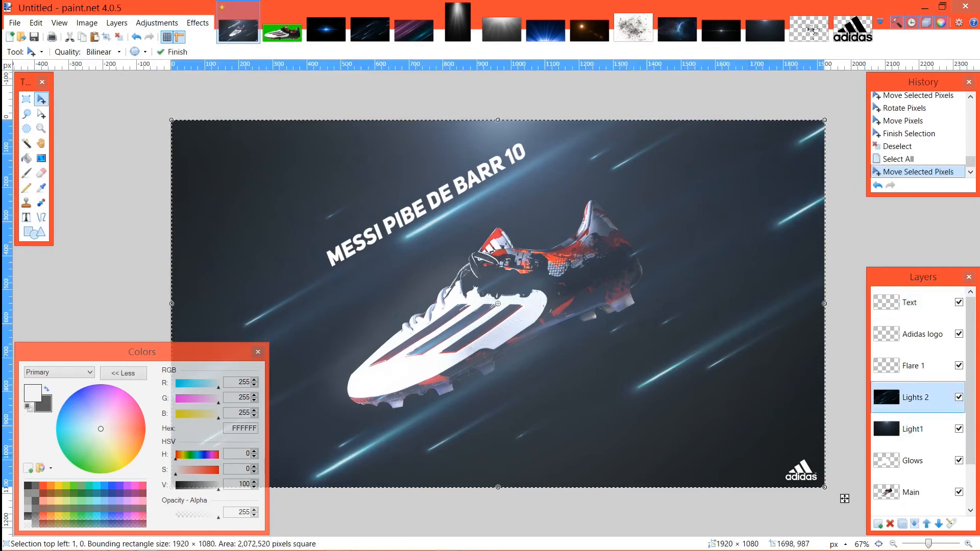
{"action": "mouse_move", "coordinate": [844, 499]}
{"action": "left_mouse_down"}
{"action": "mouse_move", "coordinate": [901, 531]}
{"action": "mouse_move", "coordinate": [979, 550]}
{"action": "left_mouse_up"}
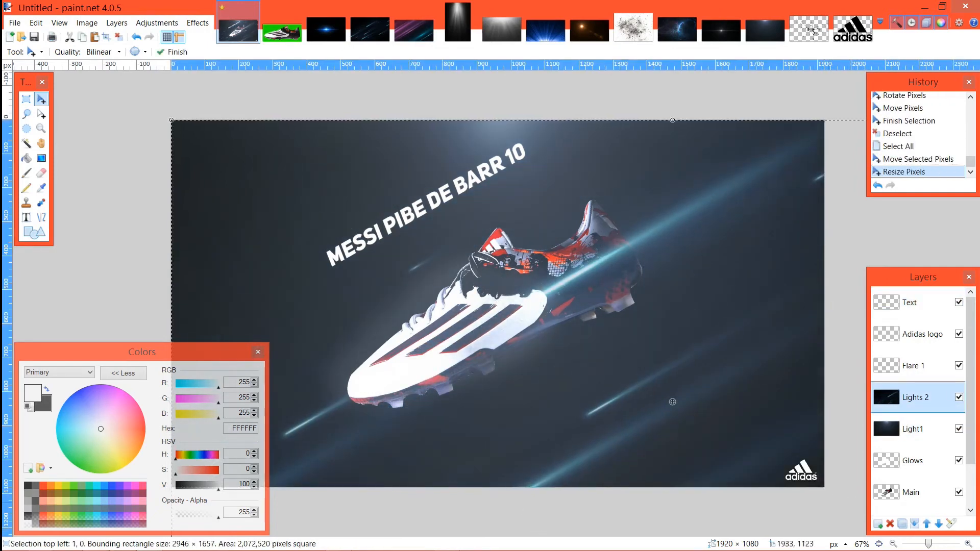
{"action": "left_click_drag", "start_coordinate": [505, 378], "coordinate": [341, 324]}
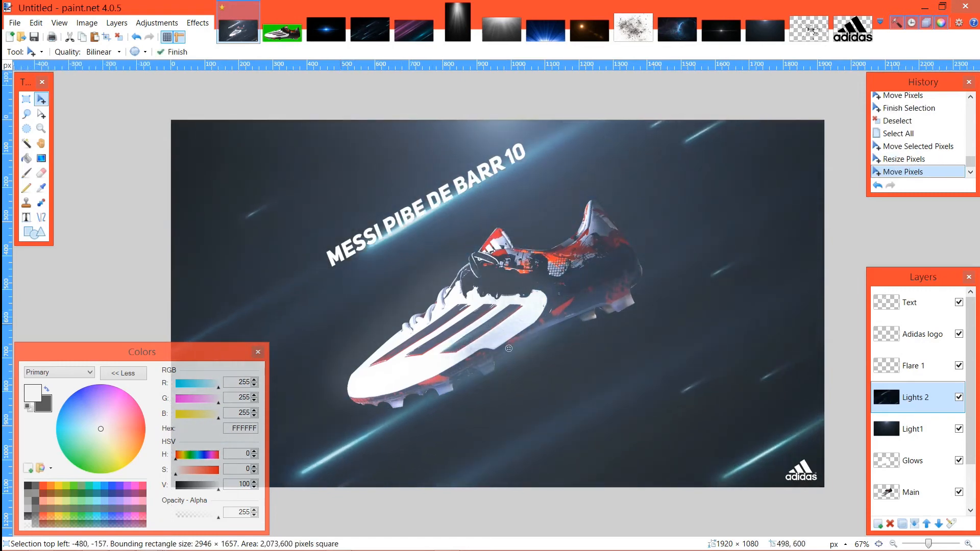
Step: Reduce the Lights 2 streaks to about 2502 × 1407 pixels, realign the bright streak with the text and deselect
{"action": "scroll", "coordinate": [509, 348], "scroll_direction": "down", "scroll_amount": 3}
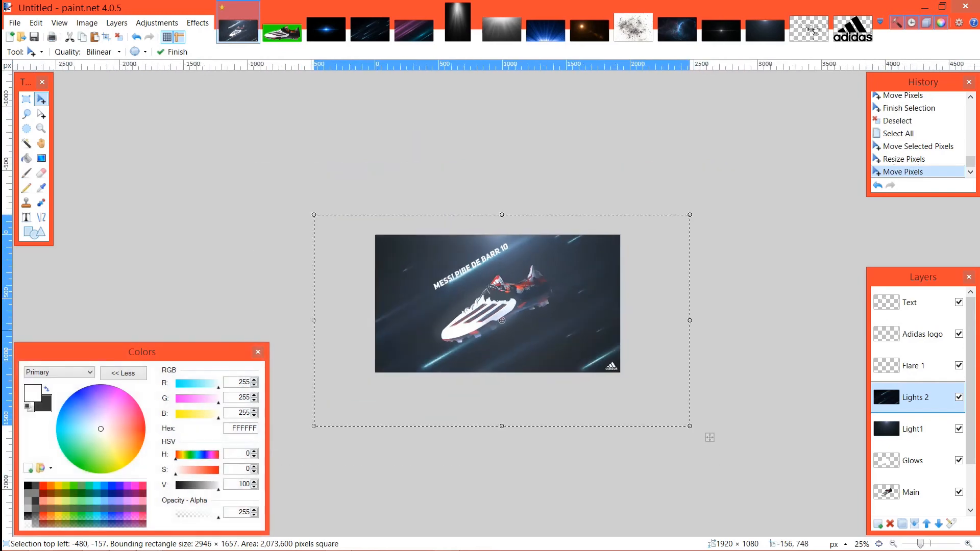
{"action": "left_click_drag", "start_coordinate": [314, 215], "coordinate": [371, 246]}
{"action": "left_click_drag", "start_coordinate": [472, 306], "coordinate": [438, 278]}
{"action": "left_click_drag", "start_coordinate": [675, 409], "coordinate": [666, 417]}
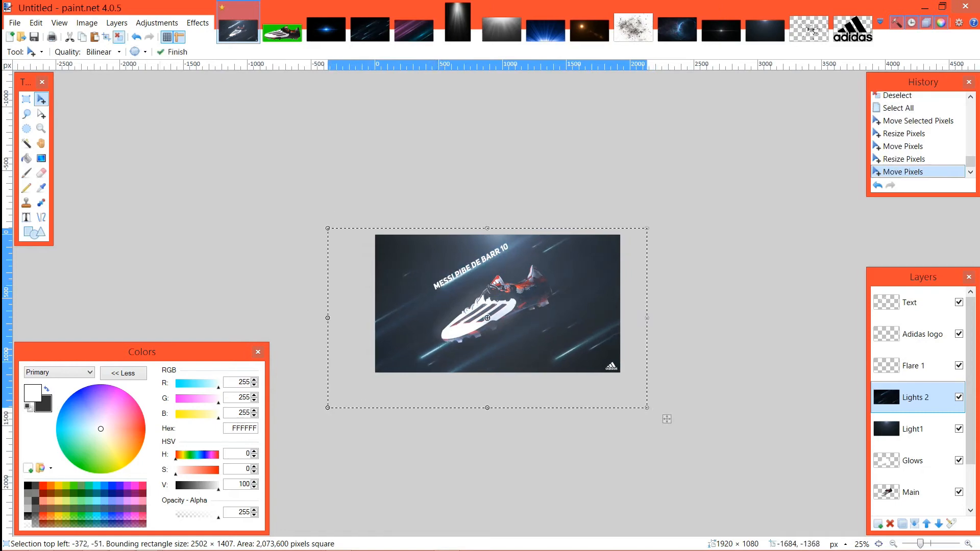
{"action": "left_click", "coordinate": [118, 37]}
{"action": "scroll", "coordinate": [117, 38], "scroll_direction": "up", "scroll_amount": 3}
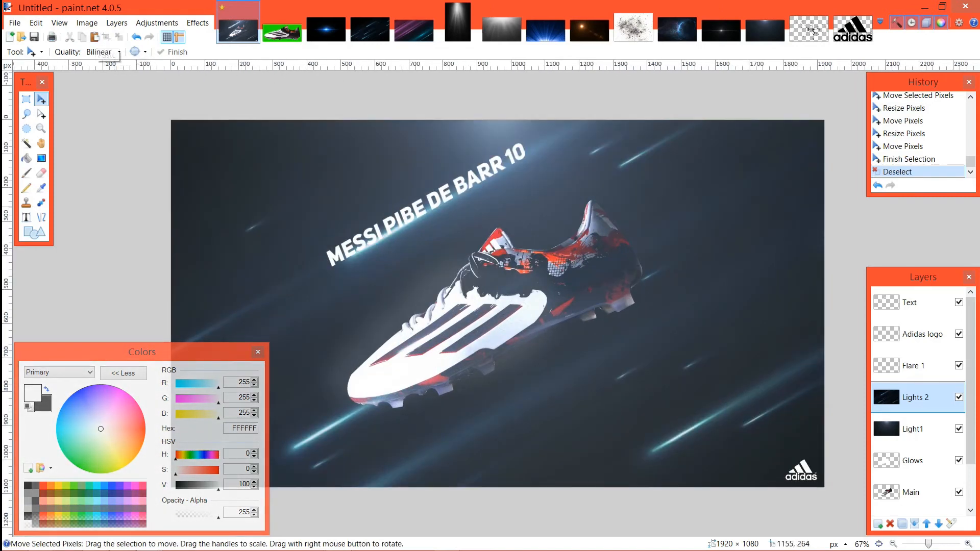
Step: Add a new layer above the Text layer and name it "Motion Blurr text"
{"action": "left_click", "coordinate": [914, 302]}
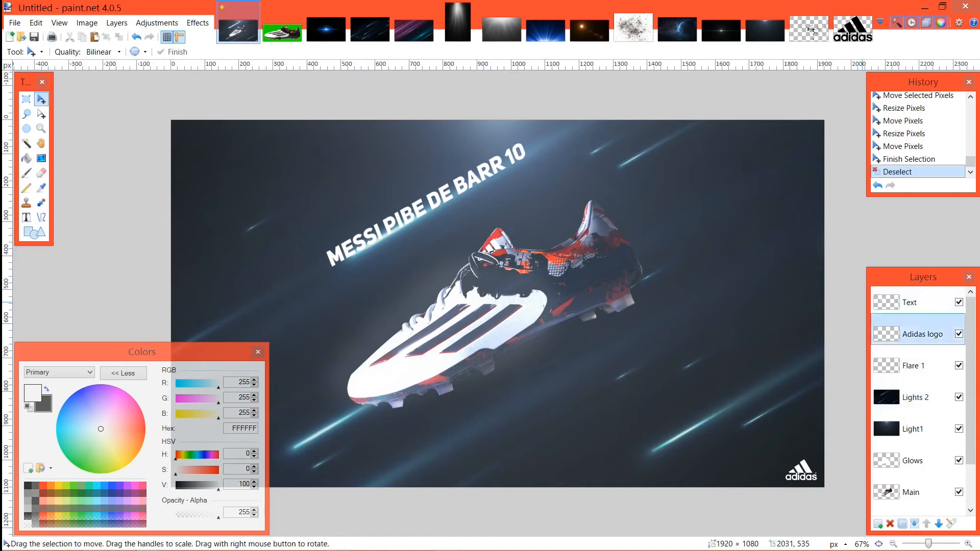
{"action": "left_click", "coordinate": [878, 524]}
{"action": "double_click", "coordinate": [917, 303]}
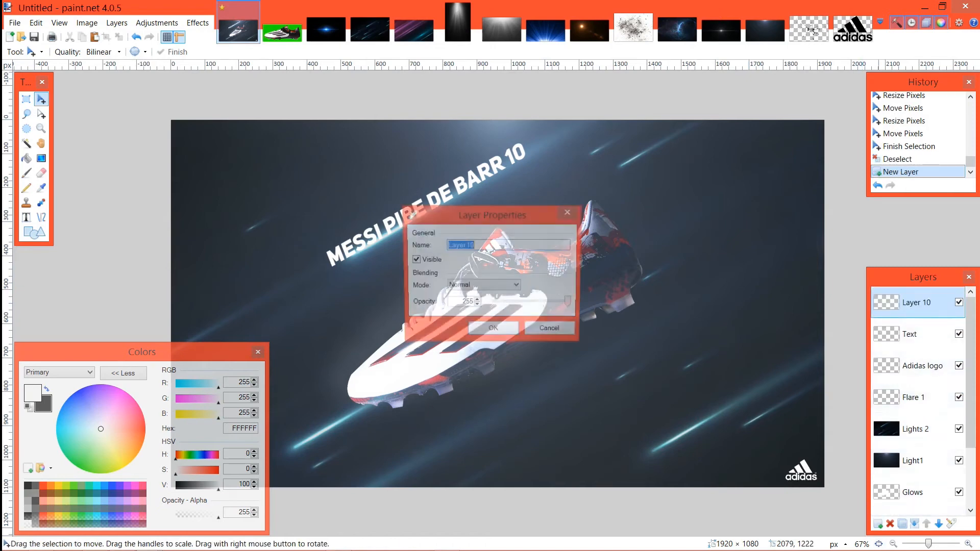
{"action": "type", "text": "Motion Blurr text"}
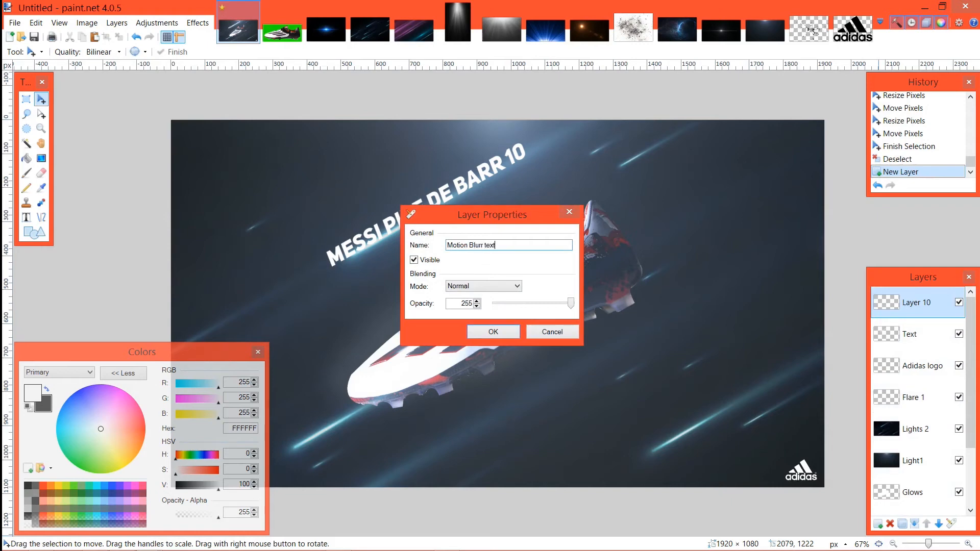
{"action": "key", "text": "Return"}
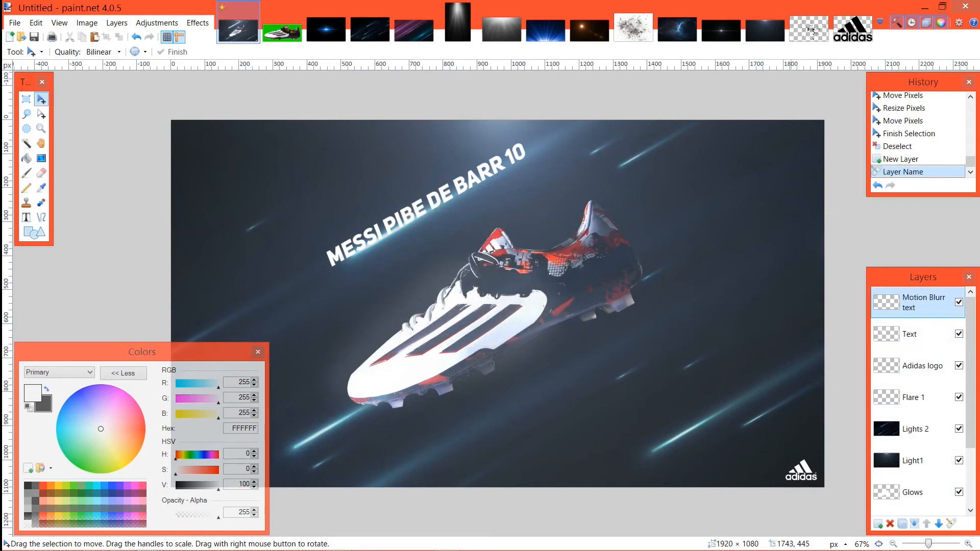
Step: Copy the contents of the Text layer and paste them into the "Motion Blurr text" layer
{"action": "left_click", "coordinate": [913, 334]}
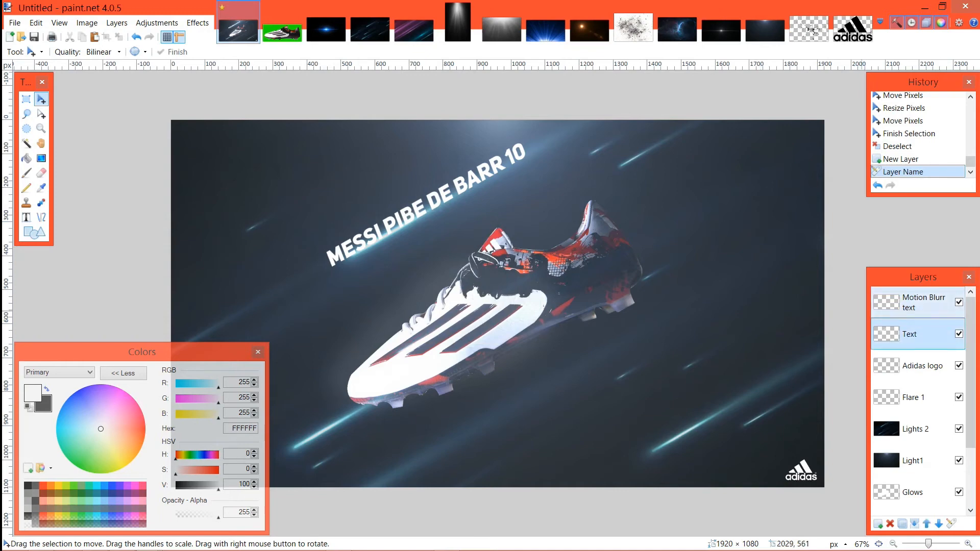
{"action": "left_click", "coordinate": [913, 302]}
{"action": "key", "text": "ctrl+v"}
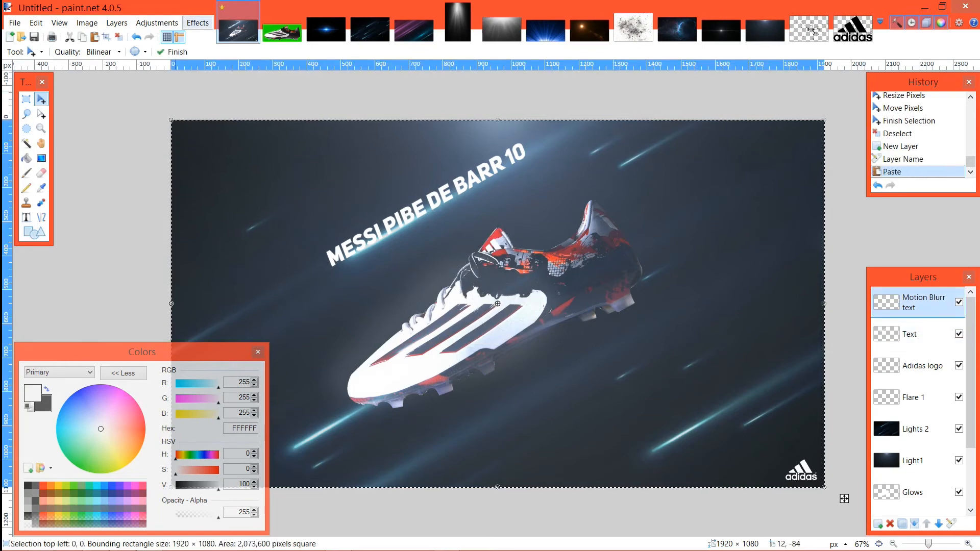
Step: Apply an uncentered Motion Blur to the "Motion Blurr text" layer with an angle of 58.57 and a distance of 18
{"action": "left_click", "coordinate": [198, 22]}
{"action": "mouse_move", "coordinate": [215, 66]}
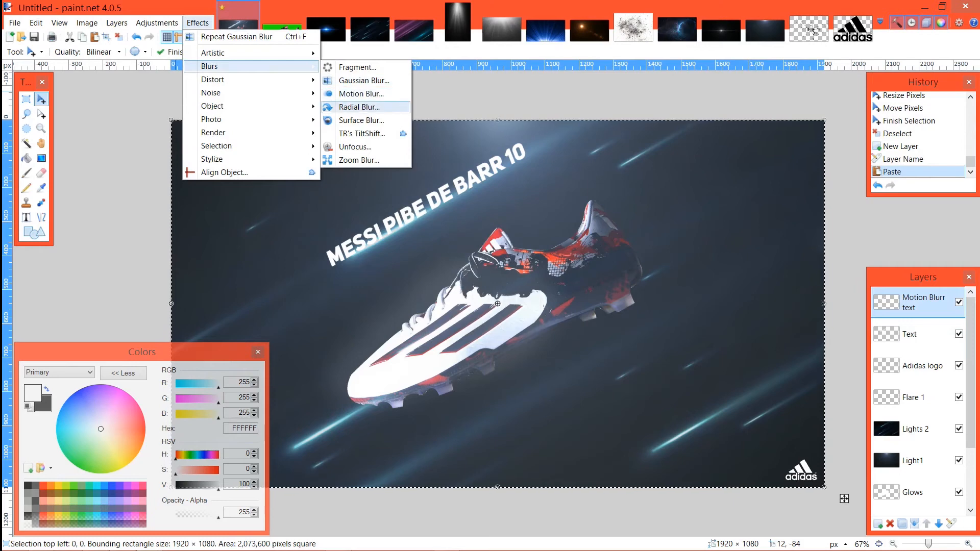
{"action": "left_click", "coordinate": [361, 94]}
{"action": "left_click_drag", "start_coordinate": [426, 206], "coordinate": [122, 107]}
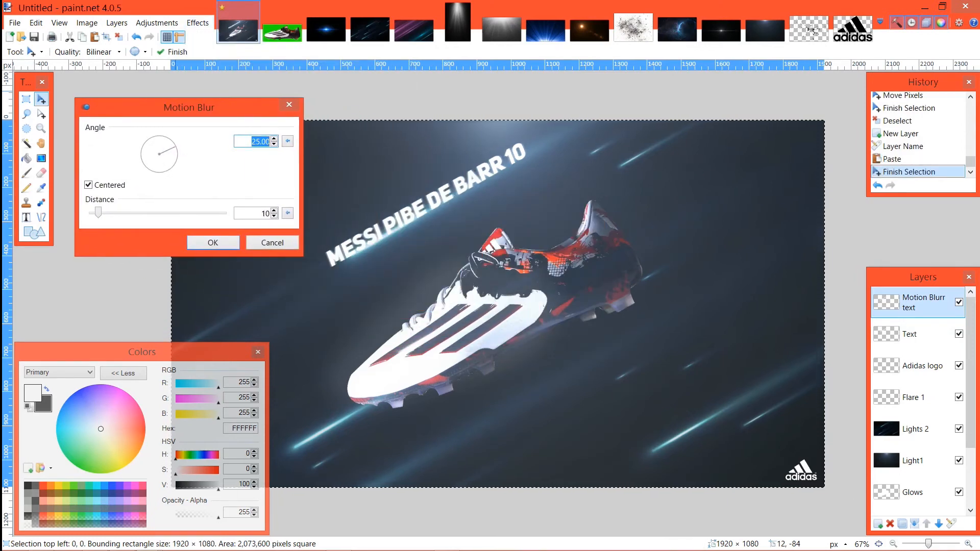
{"action": "left_click_drag", "start_coordinate": [98, 213], "coordinate": [141, 213]}
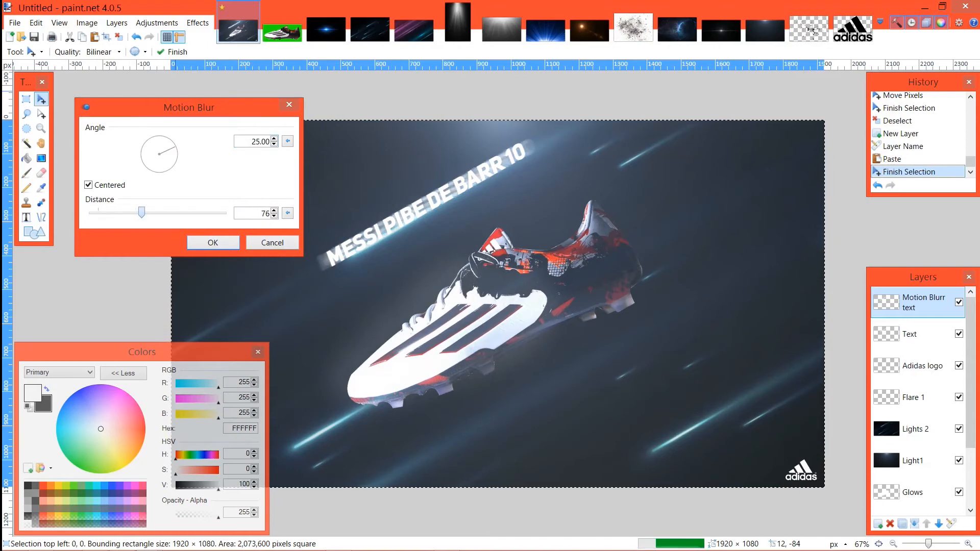
{"action": "left_click", "coordinate": [88, 185]}
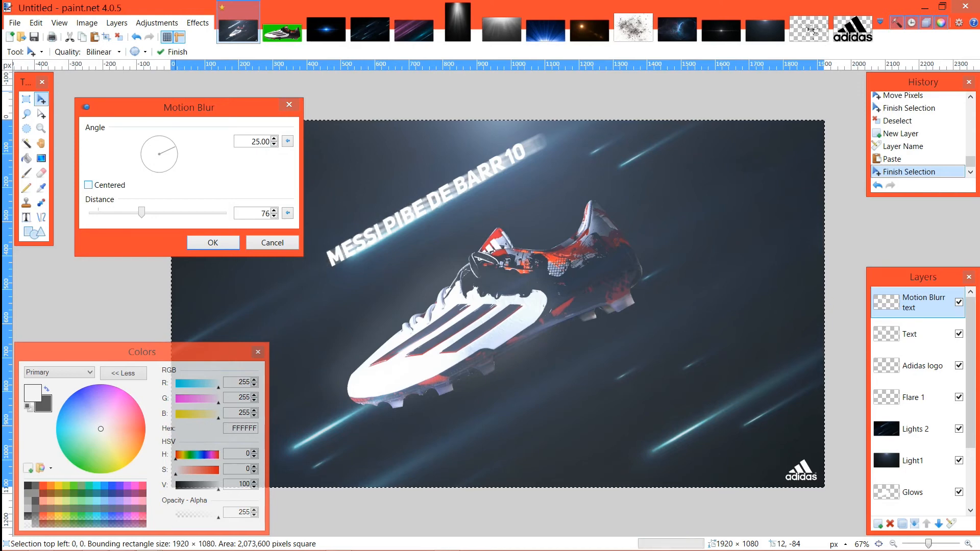
{"action": "left_click_drag", "start_coordinate": [141, 213], "coordinate": [109, 213]}
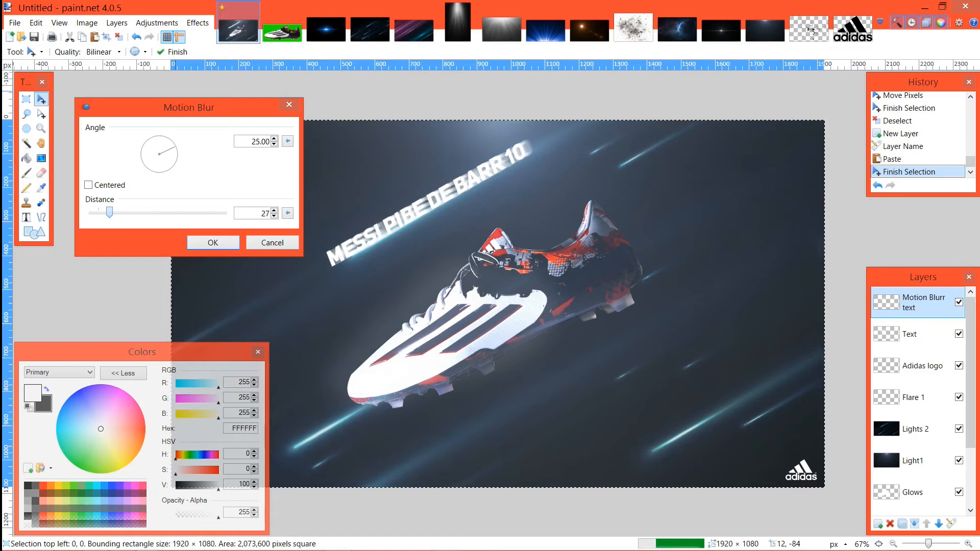
{"action": "left_click_drag", "start_coordinate": [109, 213], "coordinate": [104, 213]}
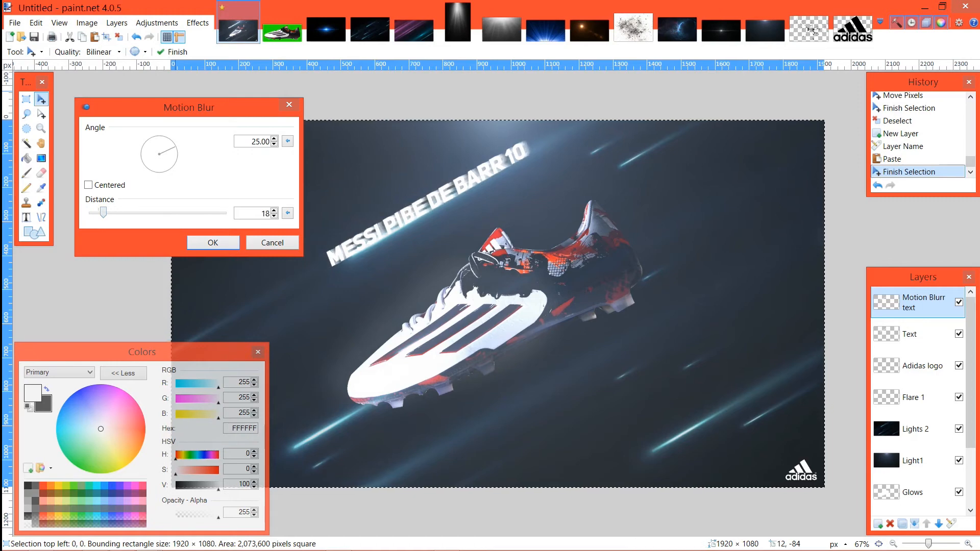
{"action": "left_click_drag", "start_coordinate": [175, 147], "coordinate": [169, 139]}
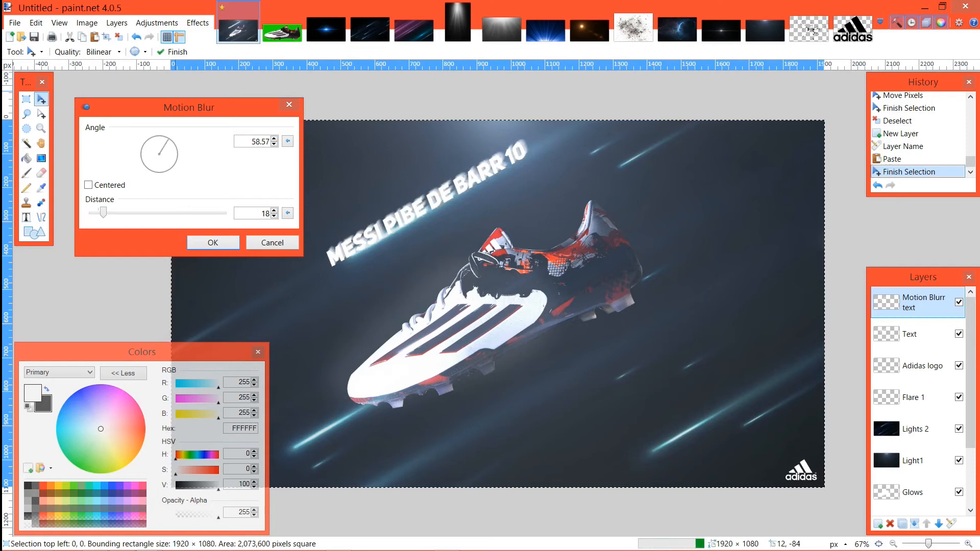
{"action": "left_click", "coordinate": [232, 242]}
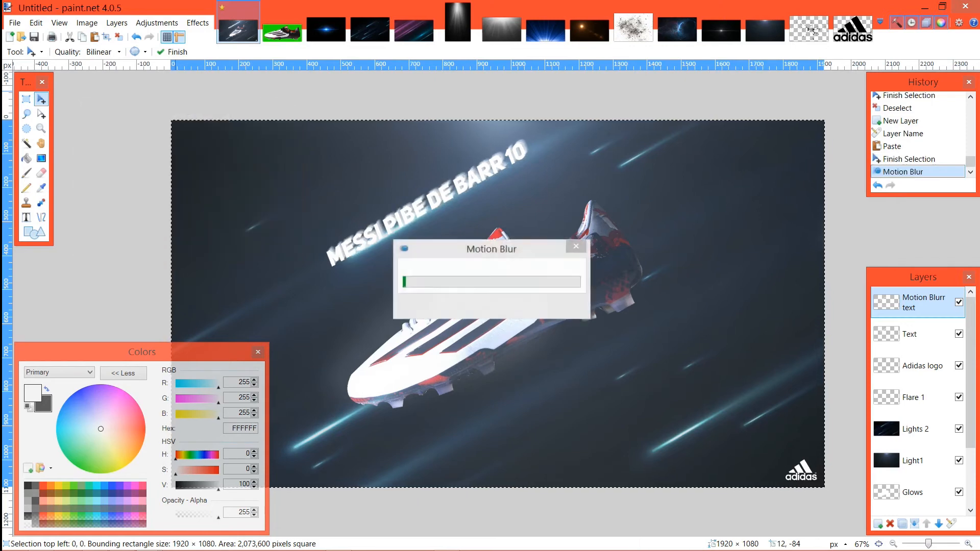
Step: Lower the opacity of the "Motion Blurr text" layer
{"action": "key", "text": "F4"}
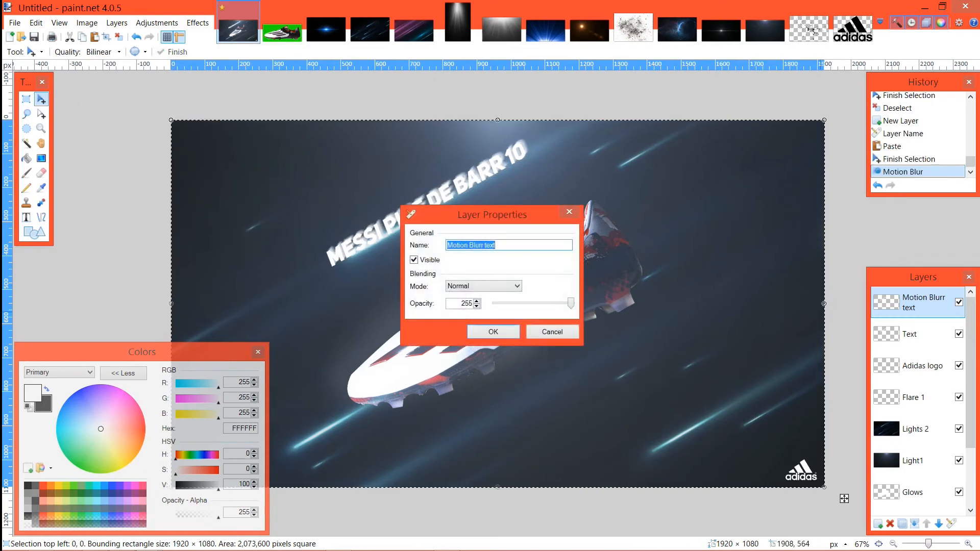
{"action": "left_click_drag", "start_coordinate": [570, 303], "coordinate": [533, 304]}
{"action": "left_click_drag", "start_coordinate": [492, 214], "coordinate": [679, 191]}
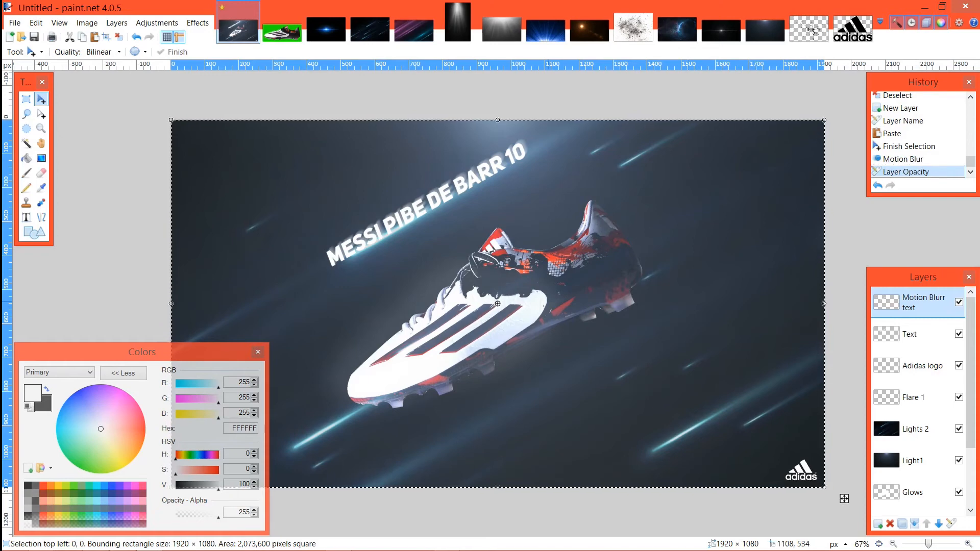
Step: Try to offset the blurred text from the sharp boot name, undo the move and deselect
{"action": "left_click_drag", "start_coordinate": [375, 294], "coordinate": [398, 289]}
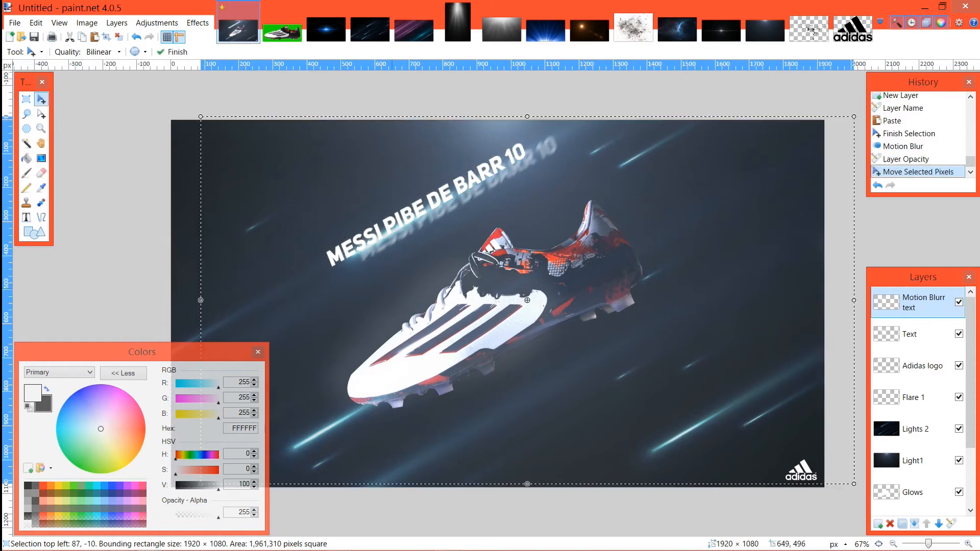
{"action": "key", "text": "ctrl+z"}
{"action": "left_click", "coordinate": [118, 37]}
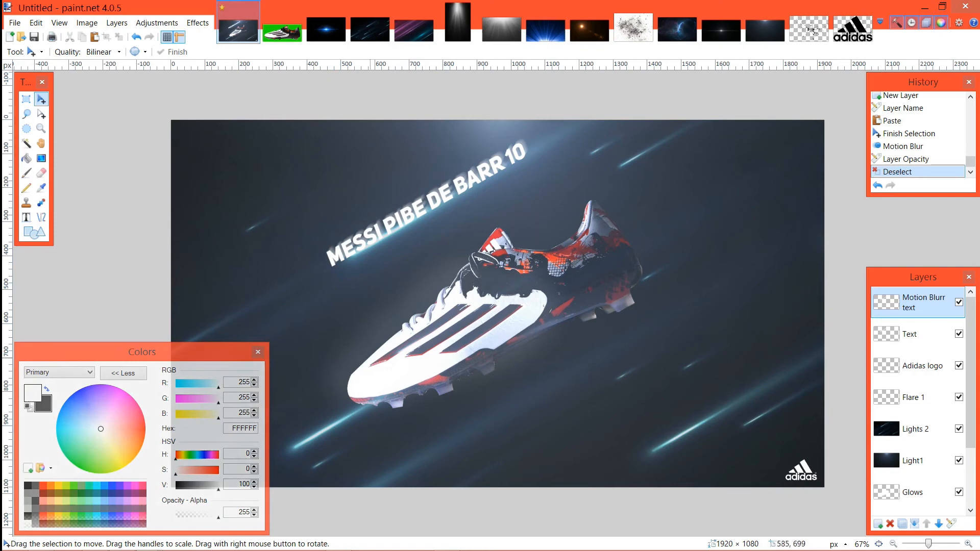
Step: Erase the entire contents of the "Motion Blurr text" layer and the Text layer
{"action": "key", "text": "ctrl+a"}
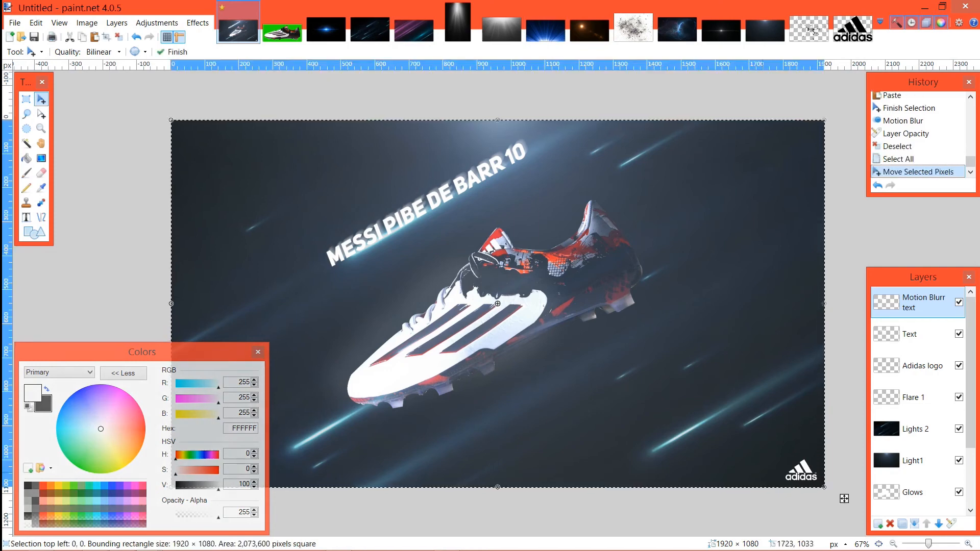
{"action": "key", "text": "Delete"}
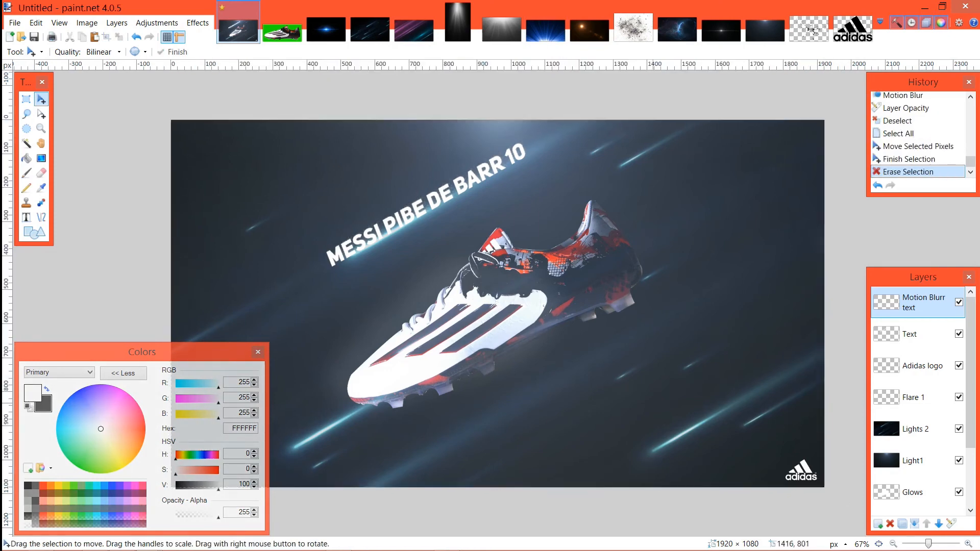
{"action": "left_click", "coordinate": [910, 334]}
{"action": "key", "text": "ctrl+a"}
{"action": "key", "text": "Delete"}
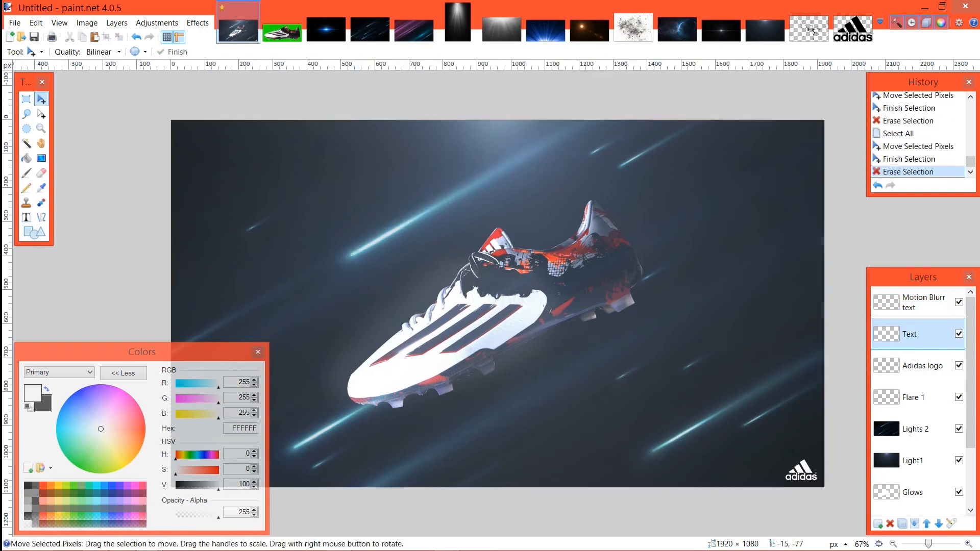
Step: Write "MESSI PIBE DE BARR 10" on the Text layer in white Uni Sans Heavy Italic at size 96
{"action": "left_click", "coordinate": [26, 217]}
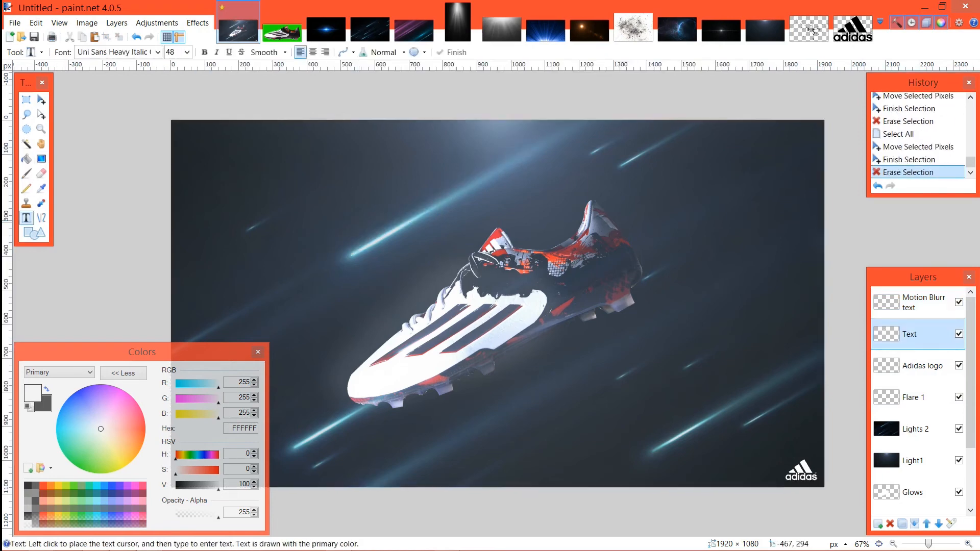
{"action": "left_click", "coordinate": [308, 255]}
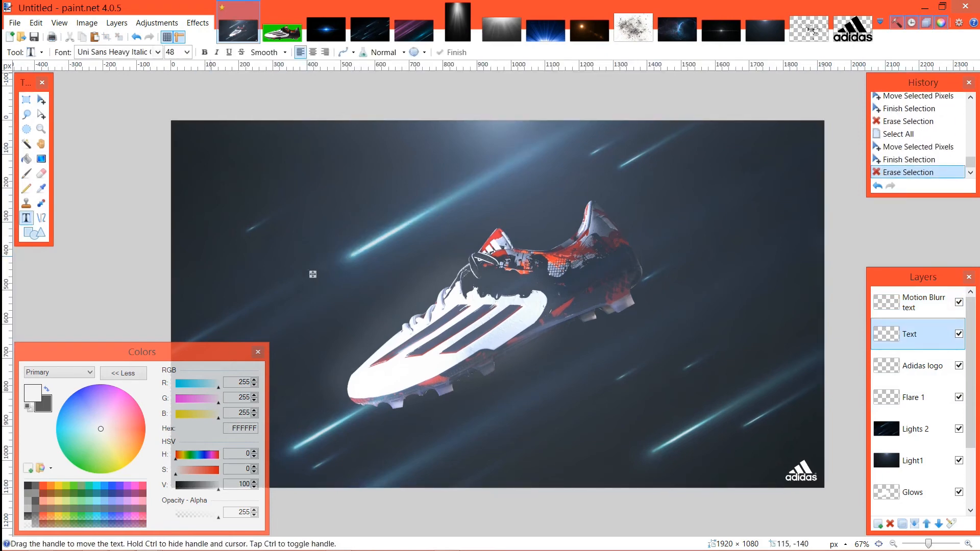
{"action": "left_click", "coordinate": [187, 52]}
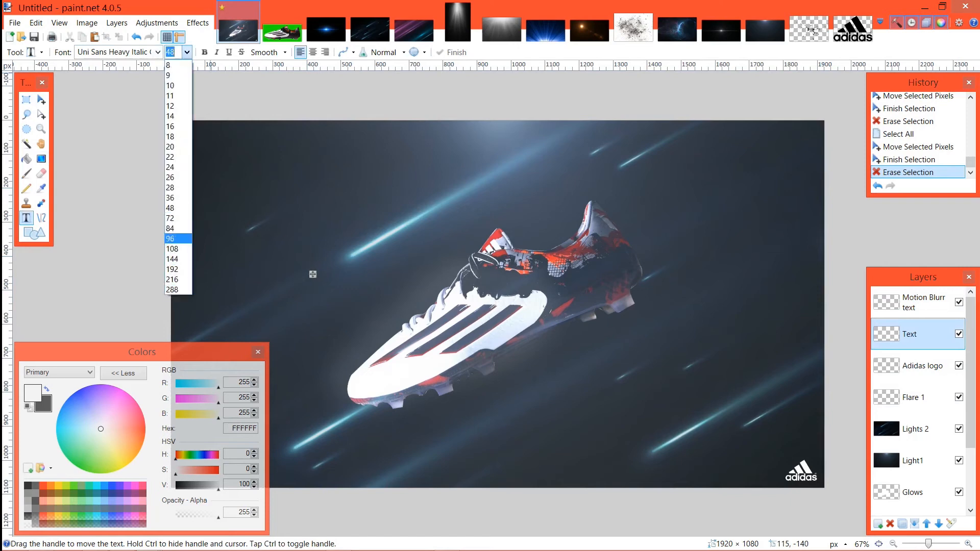
{"action": "left_click", "coordinate": [174, 239]}
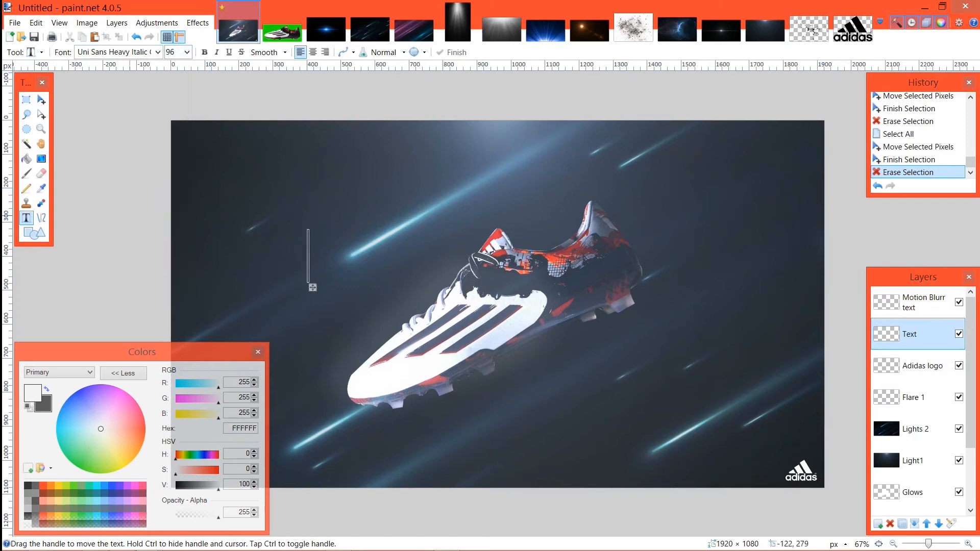
{"action": "type", "text": "MESSI"}
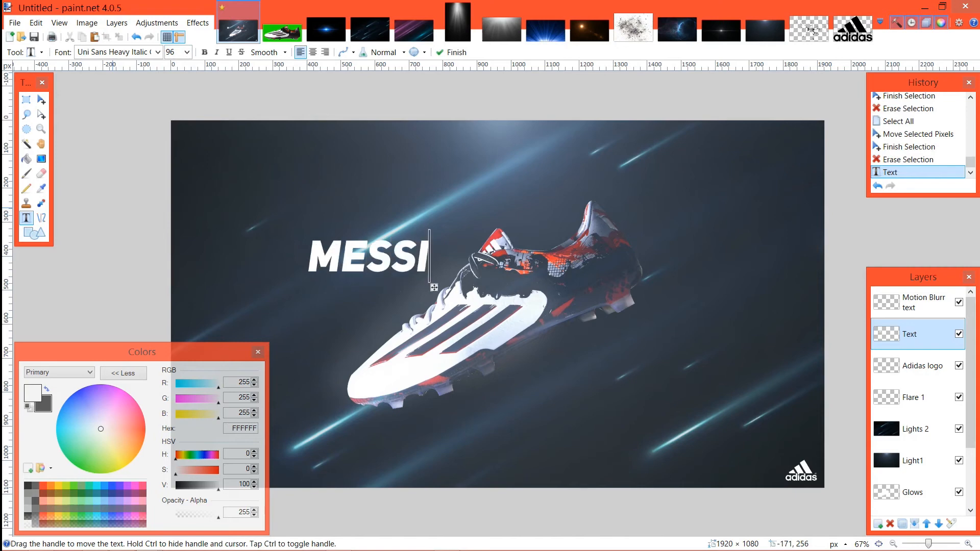
{"action": "type", "text": " P"}
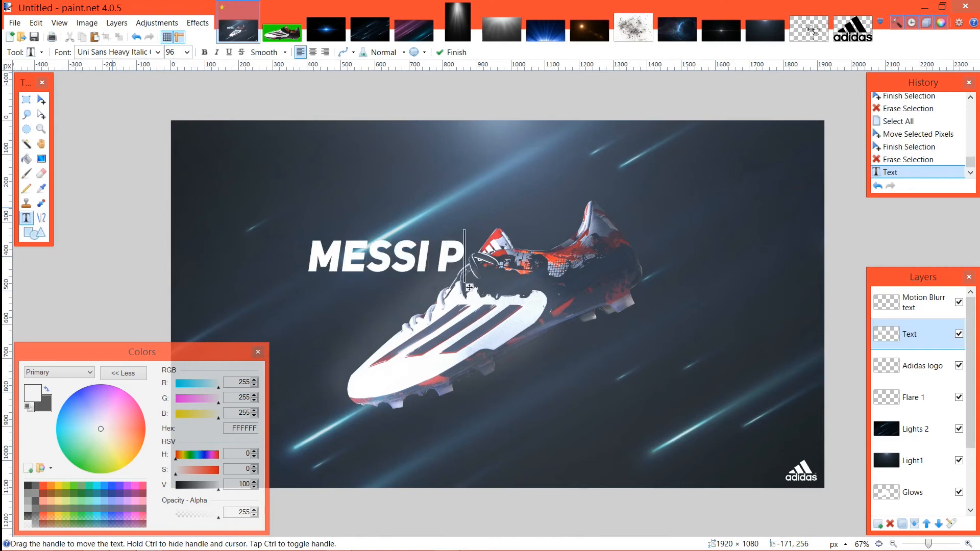
{"action": "type", "text": "IBE DE BAR"}
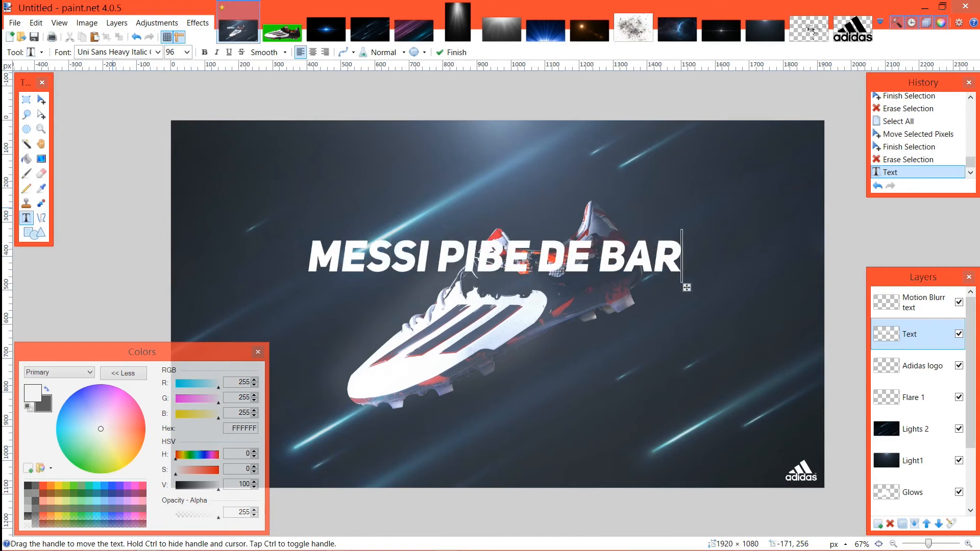
{"action": "type", "text": "R 10"}
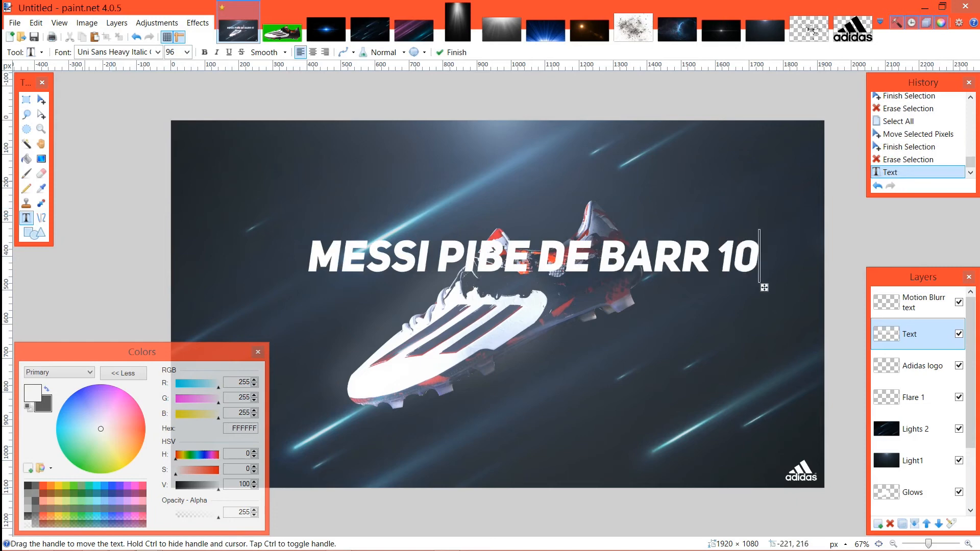
Step: Set the boot-name text to size 72 and place it horizontally just above the boot
{"action": "left_click", "coordinate": [187, 52]}
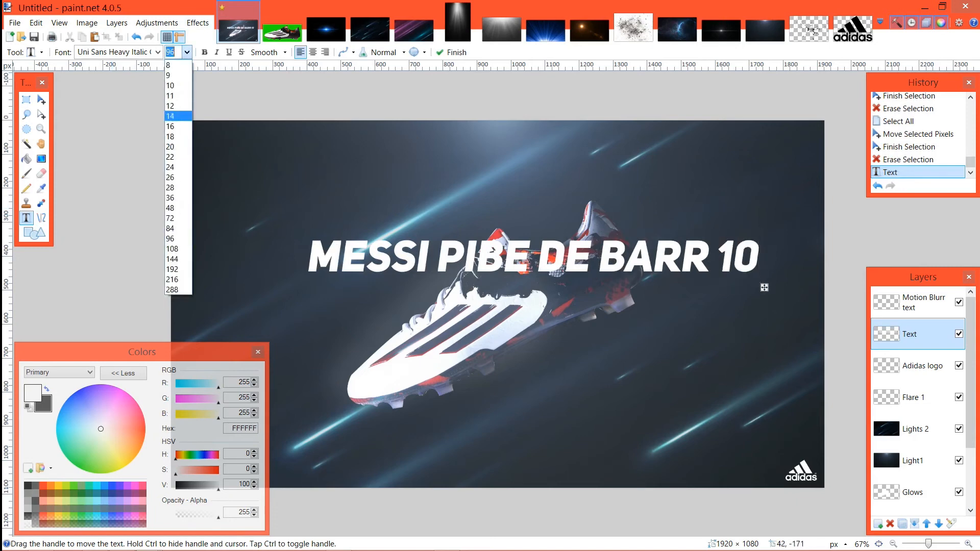
{"action": "left_click", "coordinate": [180, 218]}
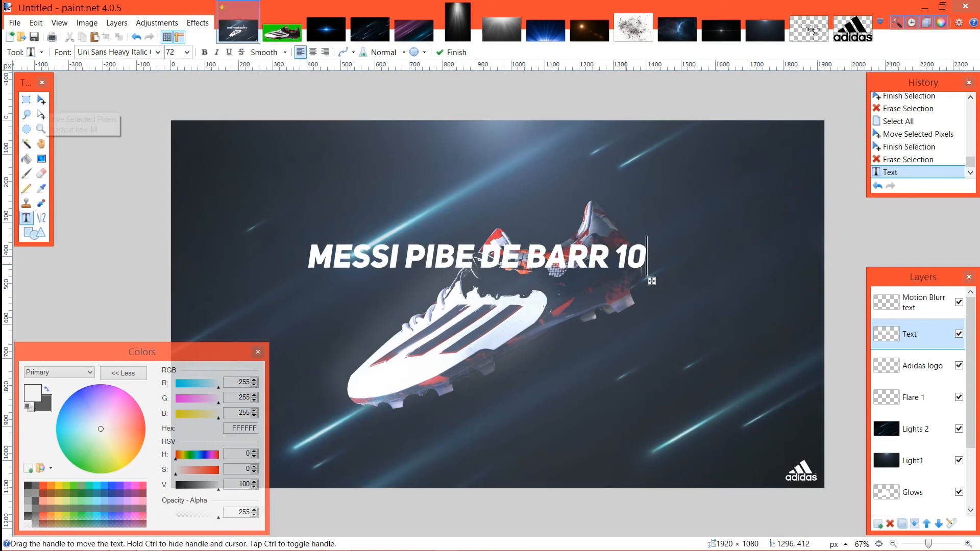
{"action": "left_click_drag", "start_coordinate": [652, 282], "coordinate": [541, 217]}
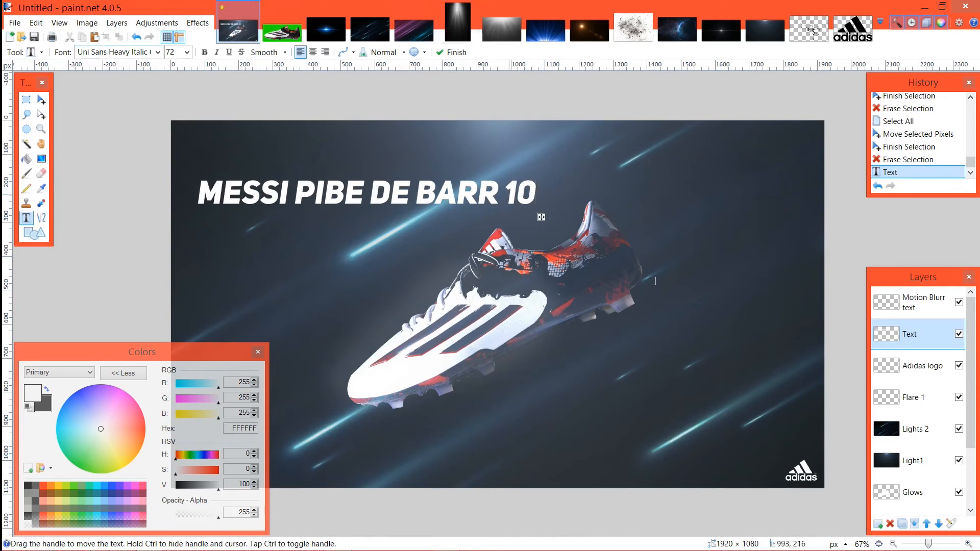
{"action": "left_click_drag", "start_coordinate": [542, 217], "coordinate": [632, 215]}
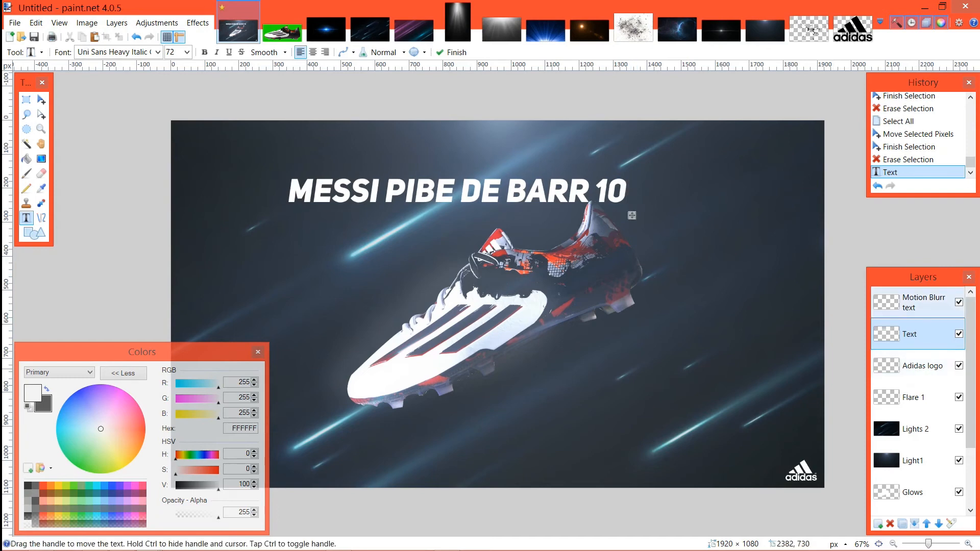
Step: Select the whole Text layer and rotate the boot name to about 29.55°, slanting it parallel to the light streaks
{"action": "left_click", "coordinate": [923, 303]}
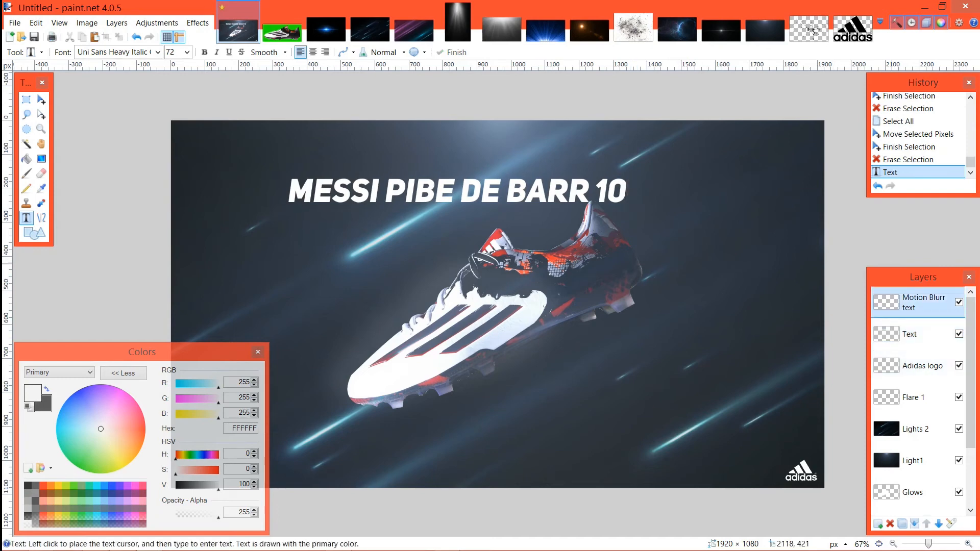
{"action": "left_click", "coordinate": [913, 334]}
{"action": "left_click", "coordinate": [41, 100]}
{"action": "key", "text": "ctrl+a"}
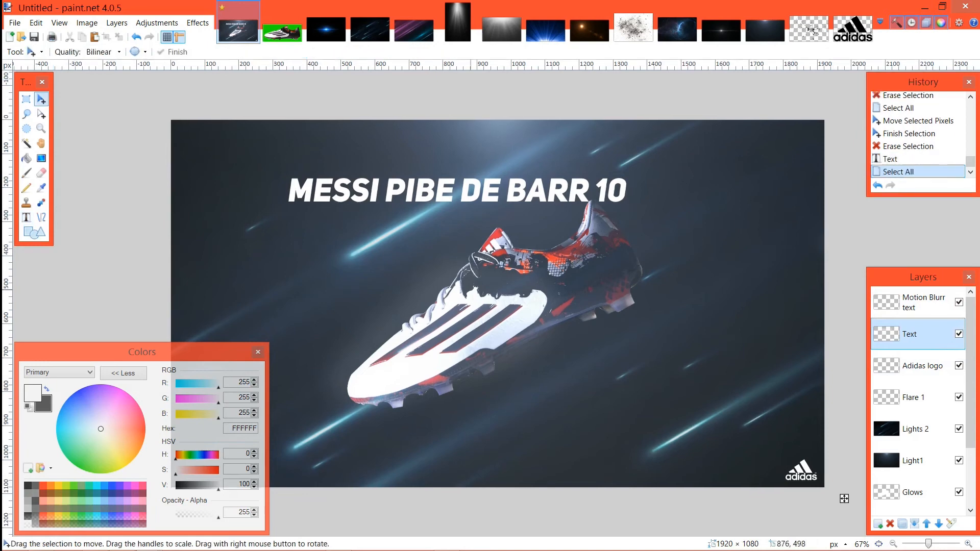
{"action": "left_click_drag", "start_coordinate": [832, 487], "coordinate": [692, 318]}
{"action": "left_click_drag", "start_coordinate": [536, 354], "coordinate": [511, 348]}
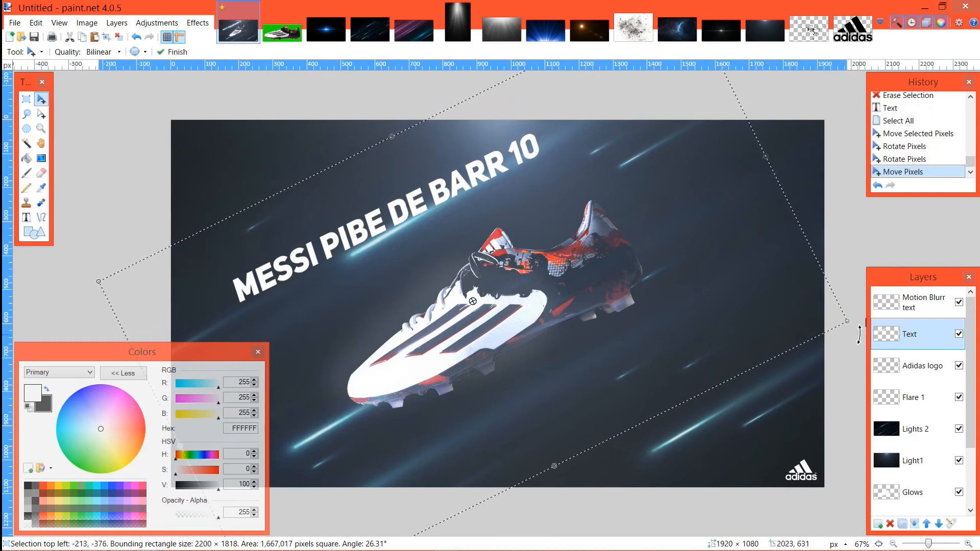
{"action": "left_click_drag", "start_coordinate": [860, 327], "coordinate": [858, 306]}
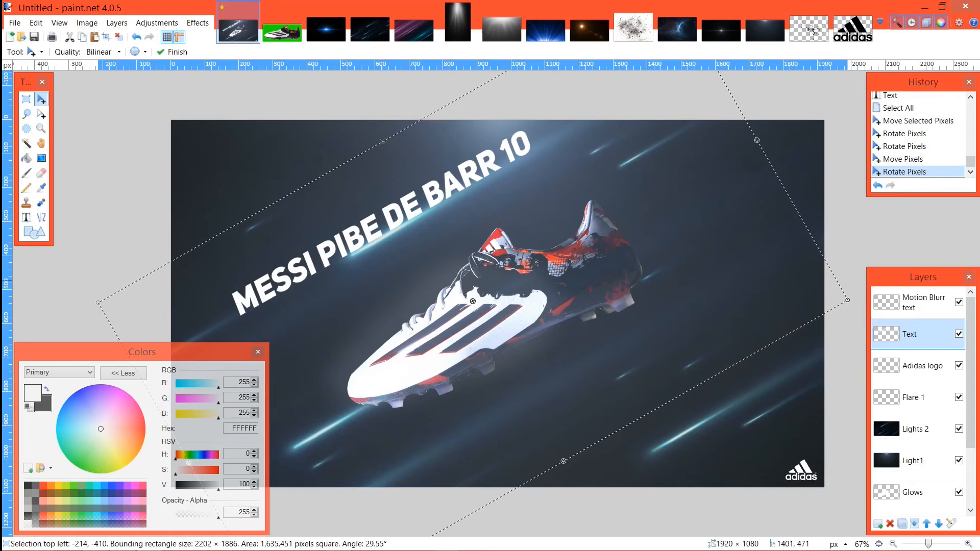
Step: Shrink the slanted boot name to a bounding rectangle of about 1895 × 1622 pixels, align it above the bright streak and deselect
{"action": "left_click_drag", "start_coordinate": [98, 302], "coordinate": [203, 302]}
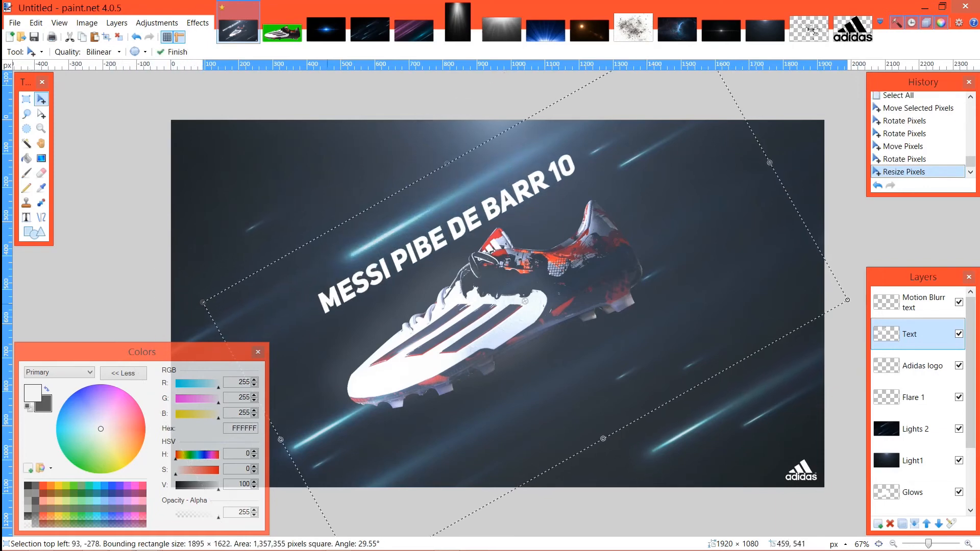
{"action": "left_click_drag", "start_coordinate": [327, 305], "coordinate": [298, 275]}
{"action": "key", "text": "ctrl+d"}
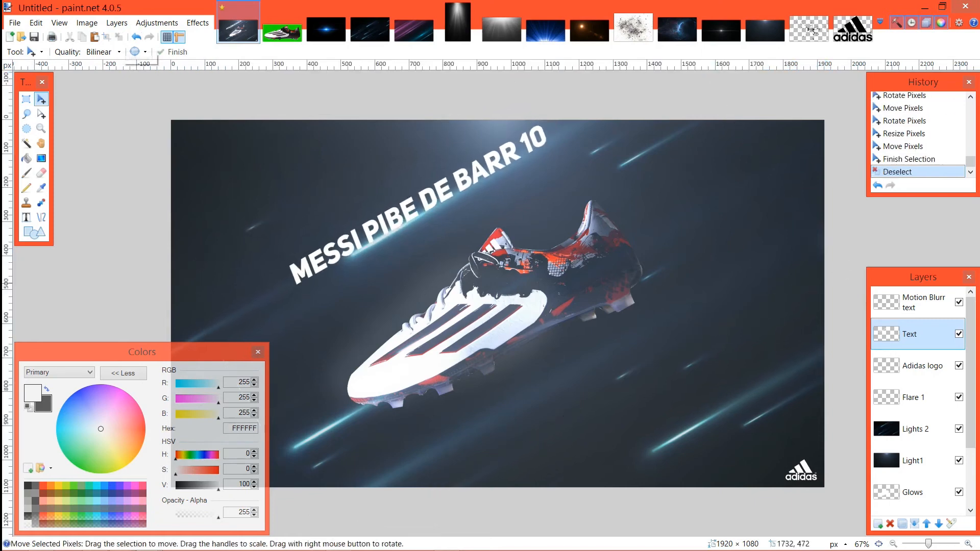
Step: Move the Text layer down the layer stack so it sits between Light1 and Glows
{"action": "left_click", "coordinate": [916, 398]}
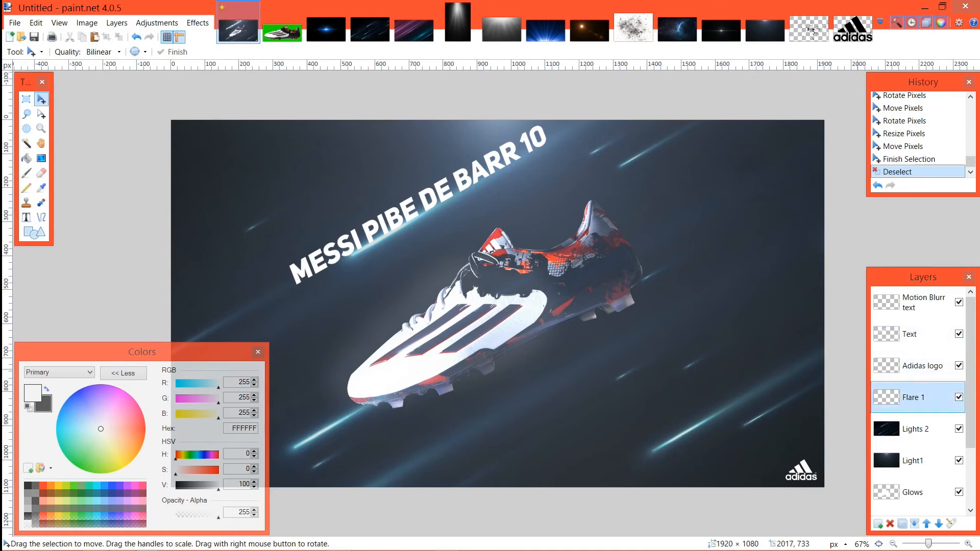
{"action": "left_click", "coordinate": [916, 429]}
{"action": "left_click_drag", "start_coordinate": [914, 335], "coordinate": [914, 461]}
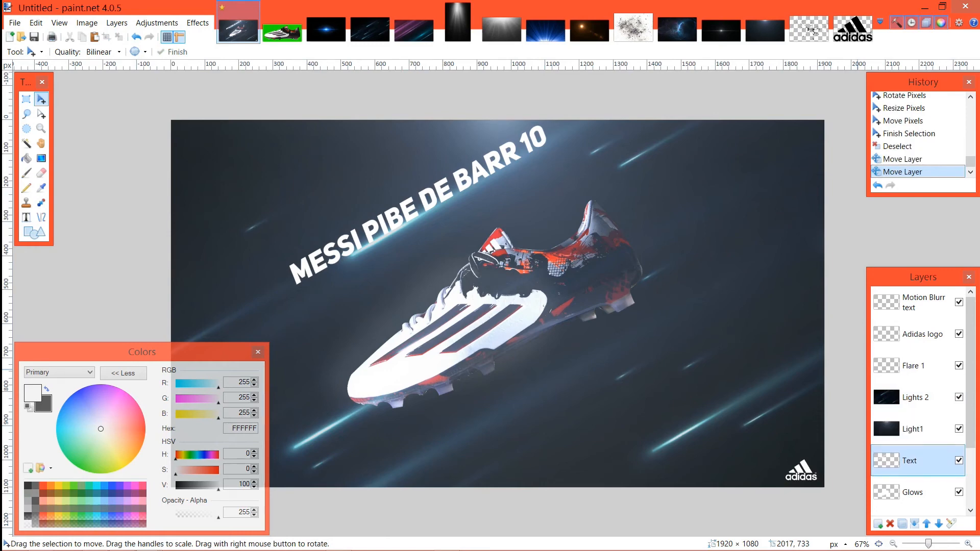
Step: Toggle the Text layer off and on, and move the Motion Blurr text layer down the stack to directly above Text
{"action": "left_click", "coordinate": [959, 460]}
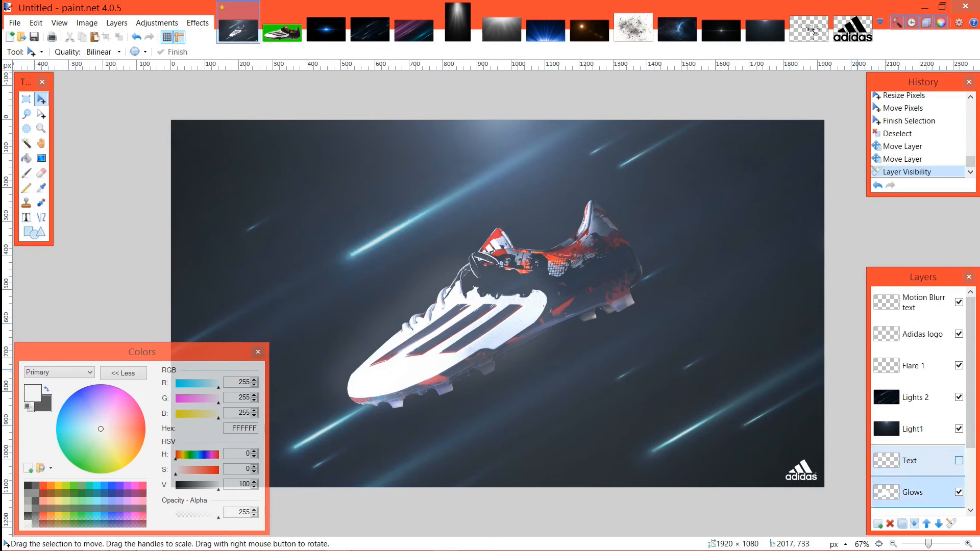
{"action": "left_click", "coordinate": [959, 460]}
{"action": "left_click", "coordinate": [914, 492]}
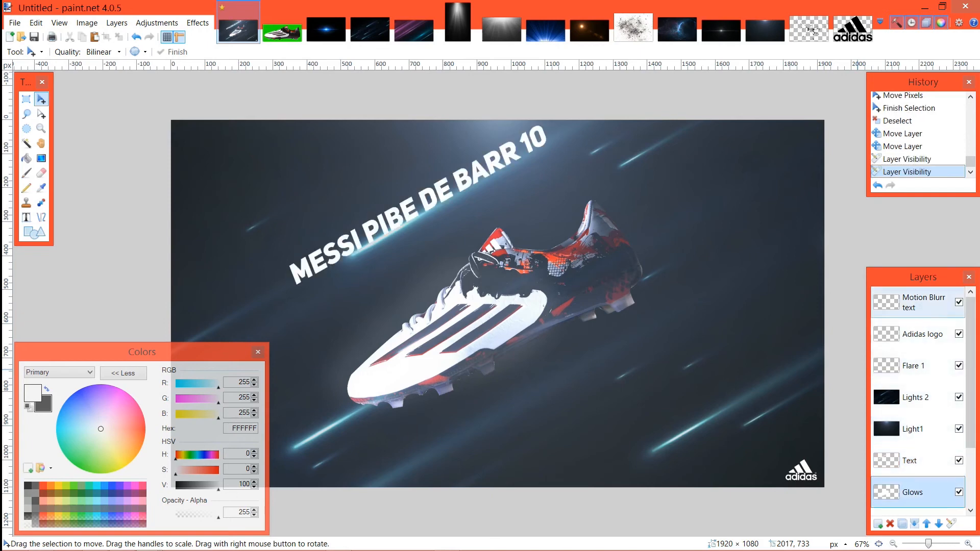
{"action": "left_click_drag", "start_coordinate": [919, 303], "coordinate": [918, 447]}
{"action": "left_click", "coordinate": [919, 460]}
{"action": "left_click", "coordinate": [919, 429]}
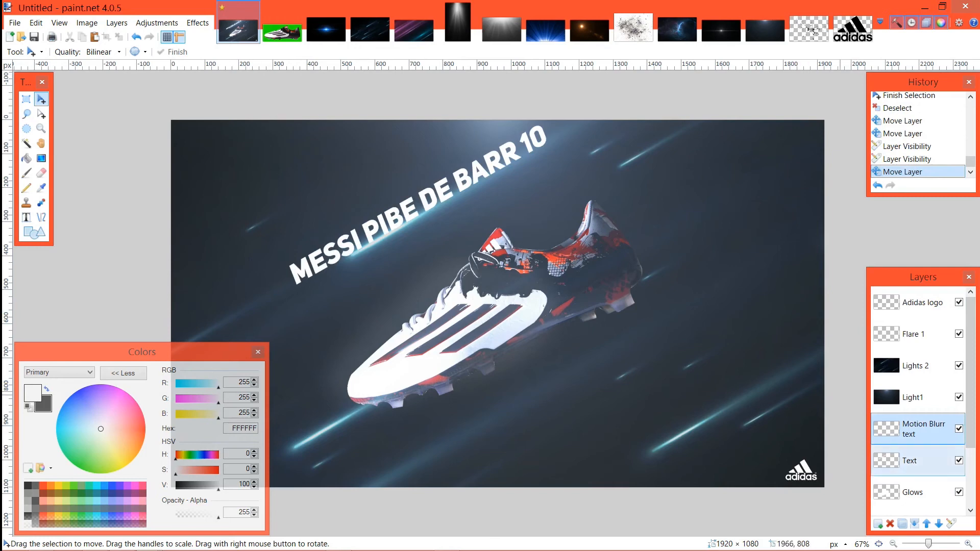
{"action": "left_click", "coordinate": [919, 460]}
{"action": "key", "text": "ctrl+v"}
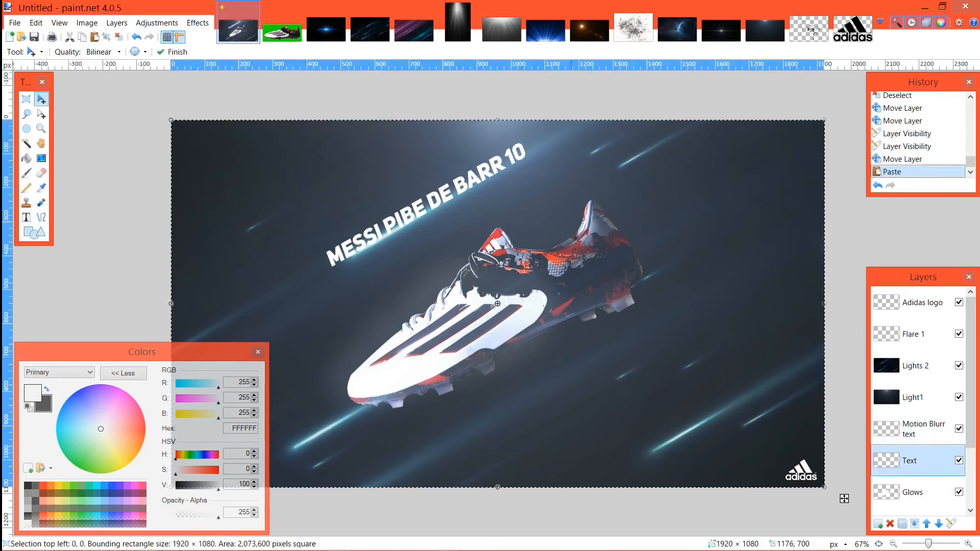
{"action": "key", "text": "ctrl+z"}
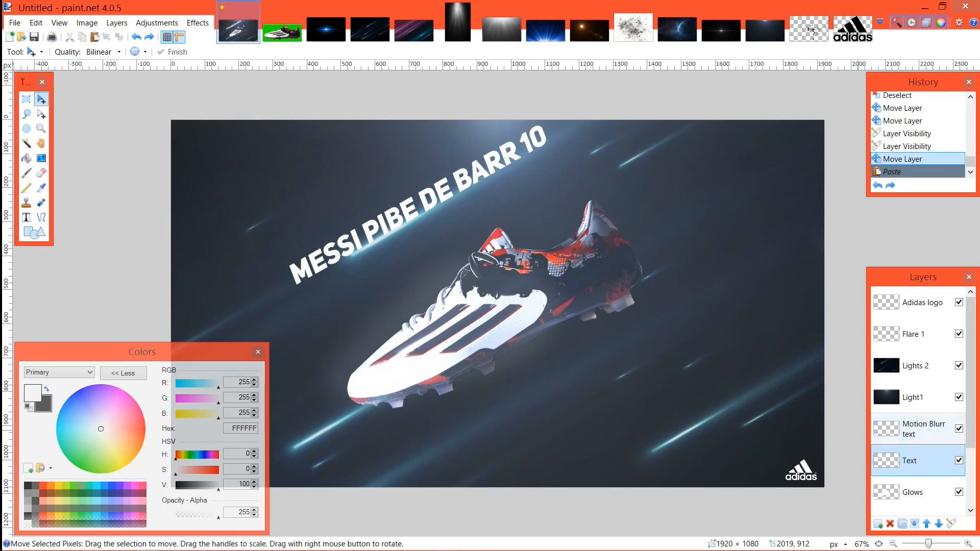
Step: Paste the slanted boot name into the Motion Blurr text layer and deselect
{"action": "left_click", "coordinate": [913, 428]}
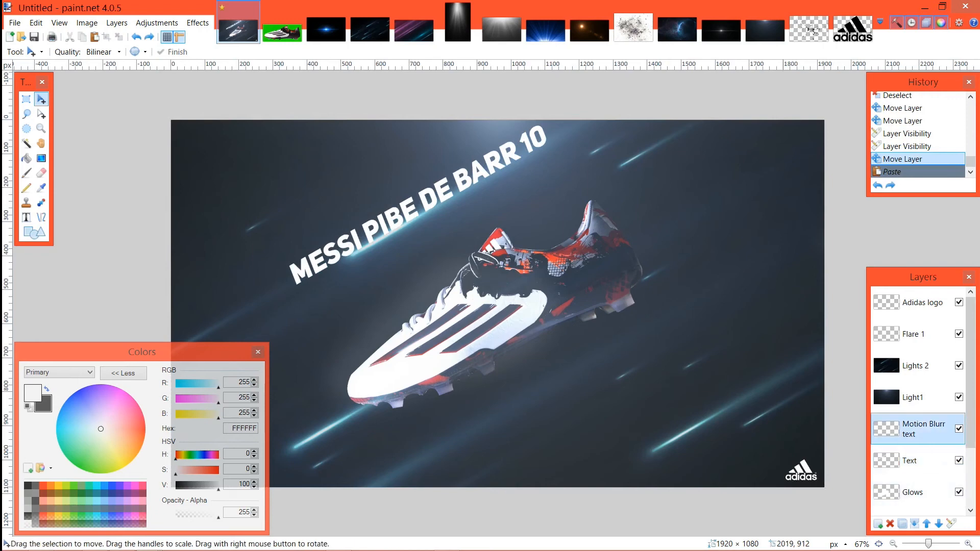
{"action": "key", "text": "ctrl+y"}
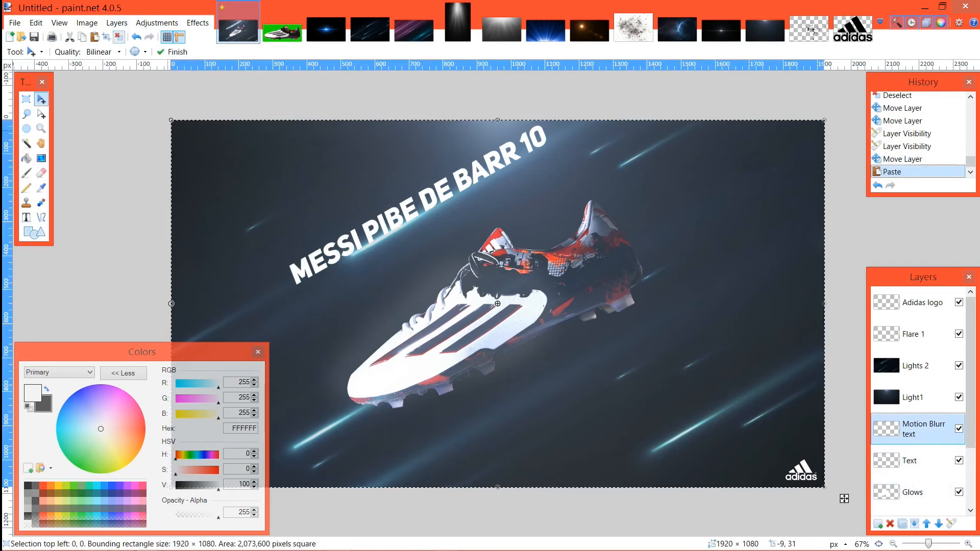
{"action": "key", "text": "ctrl+d"}
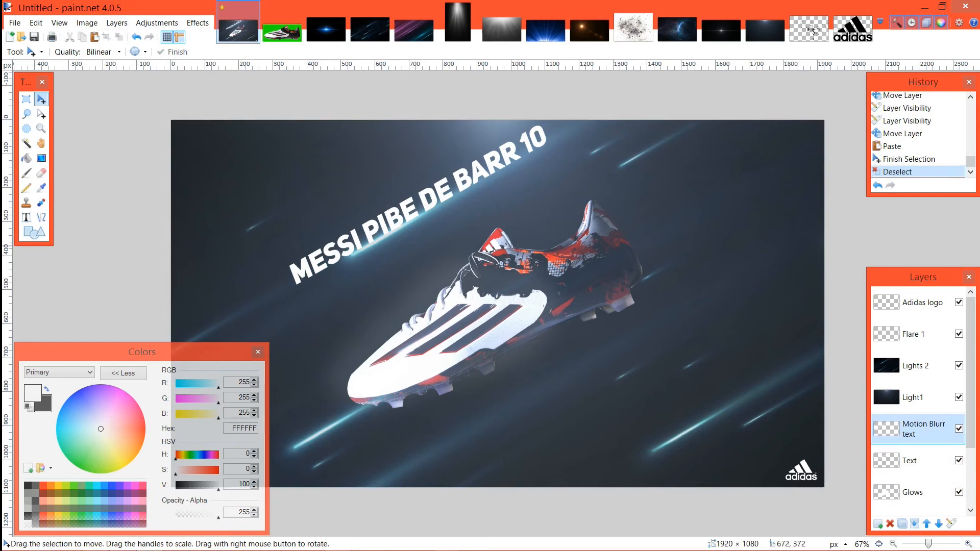
Step: Select the boot-name letters with the Magic Wand and sample cyan 7DE6E1 from the bright streak on the Lights 2 layer
{"action": "left_click", "coordinate": [26, 143]}
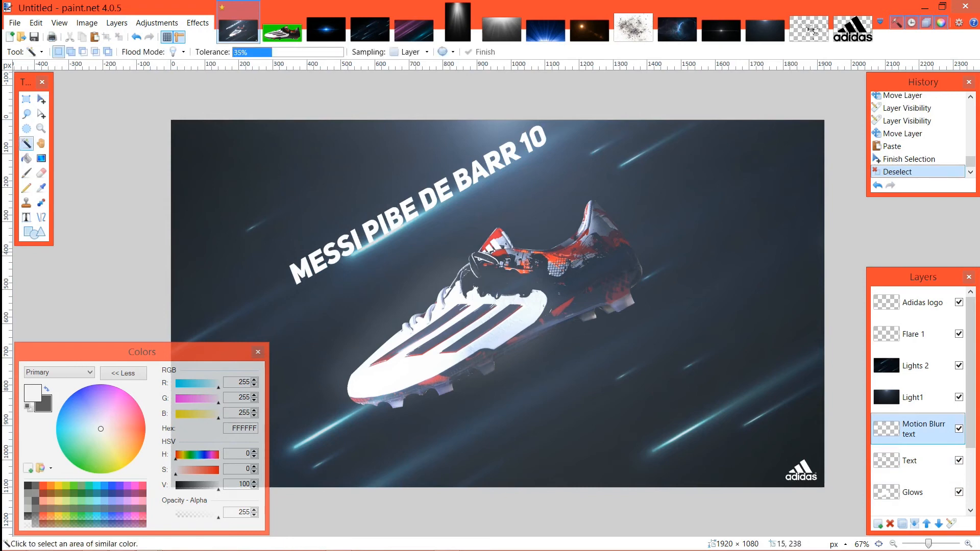
{"action": "left_click", "coordinate": [349, 270]}
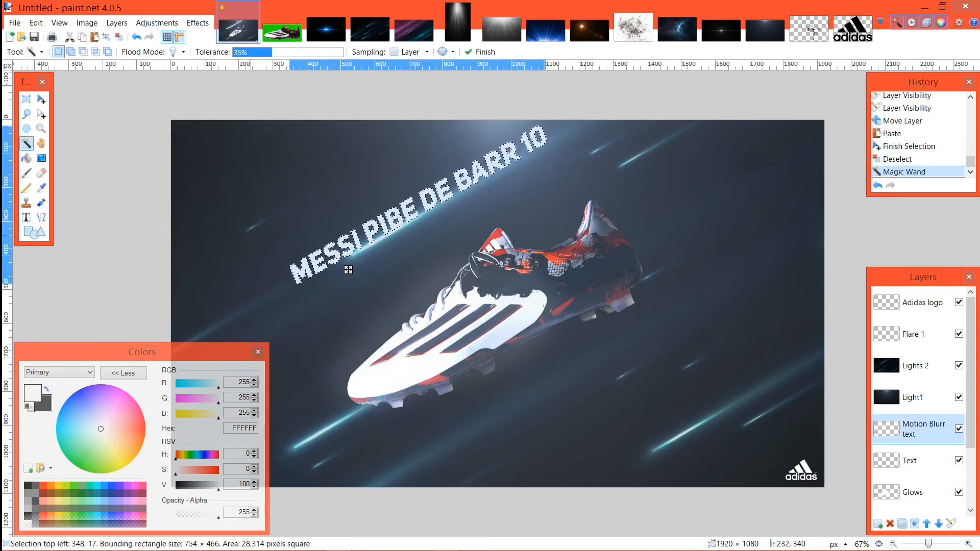
{"action": "key", "text": "k"}
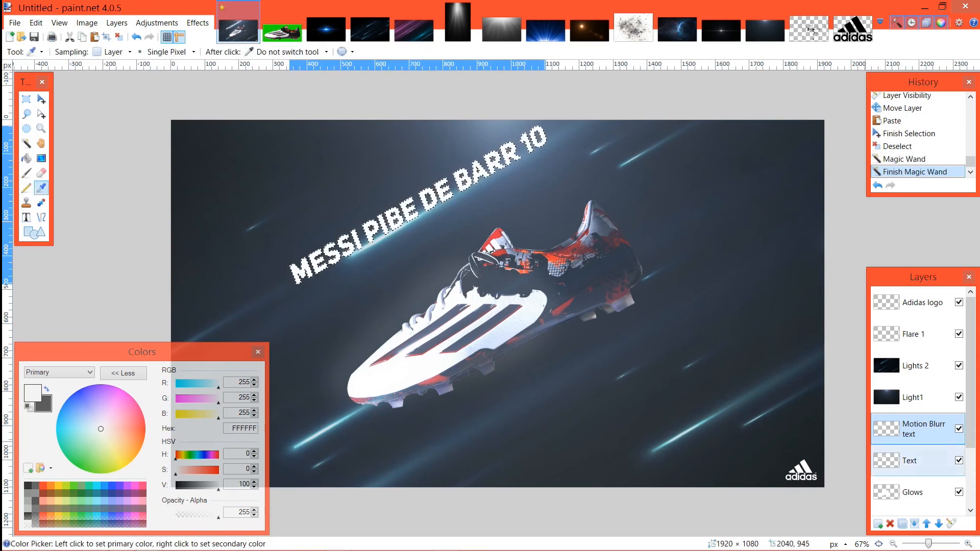
{"action": "left_click", "coordinate": [917, 366]}
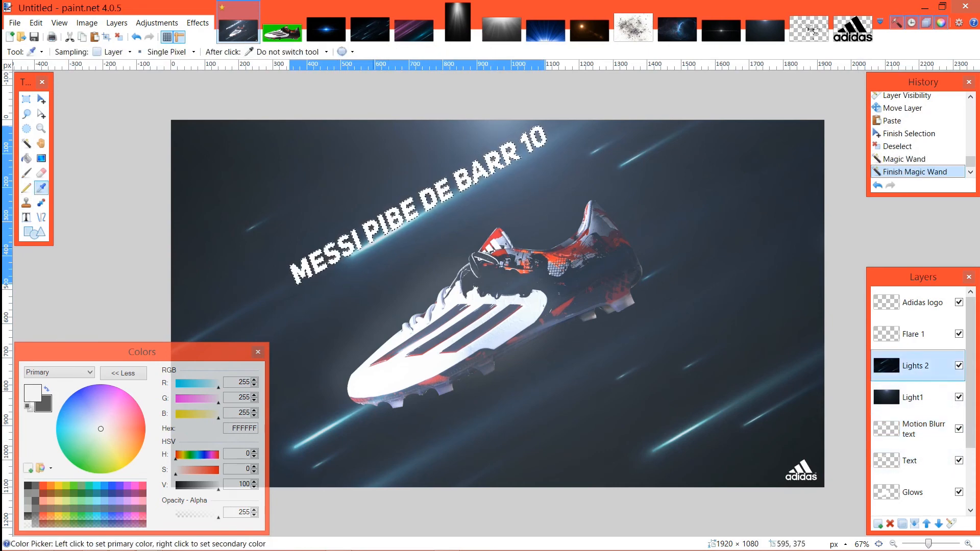
{"action": "left_click", "coordinate": [366, 249]}
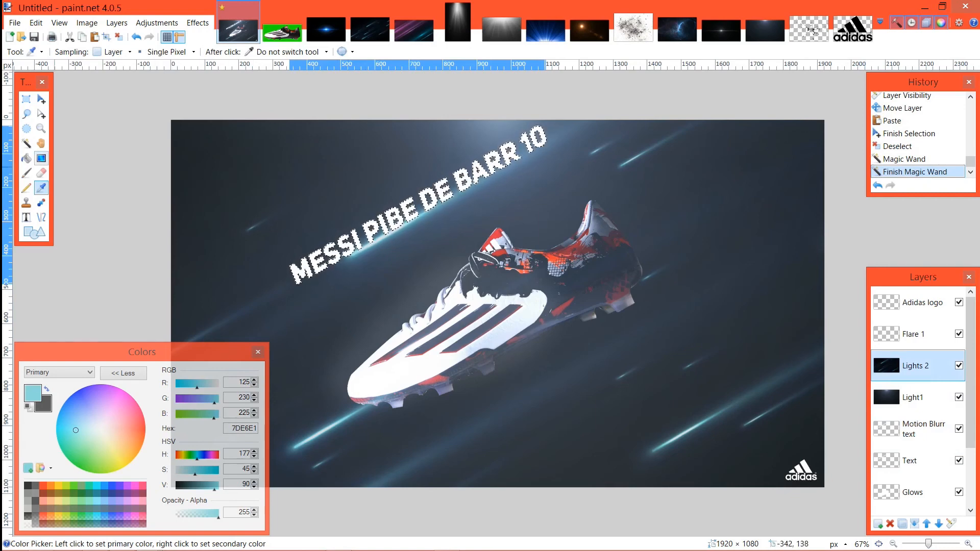
Step: Fill the selected letter area on the Lights 2 layer with the sampled cyan using the Paint Bucket
{"action": "left_click", "coordinate": [26, 158]}
{"action": "left_click", "coordinate": [316, 278]}
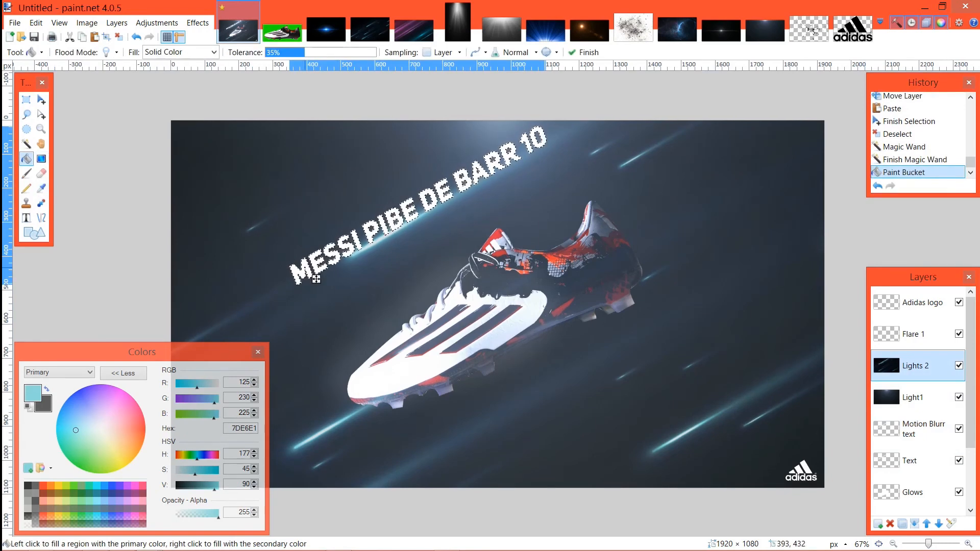
{"action": "left_click_drag", "start_coordinate": [313, 276], "coordinate": [315, 276]}
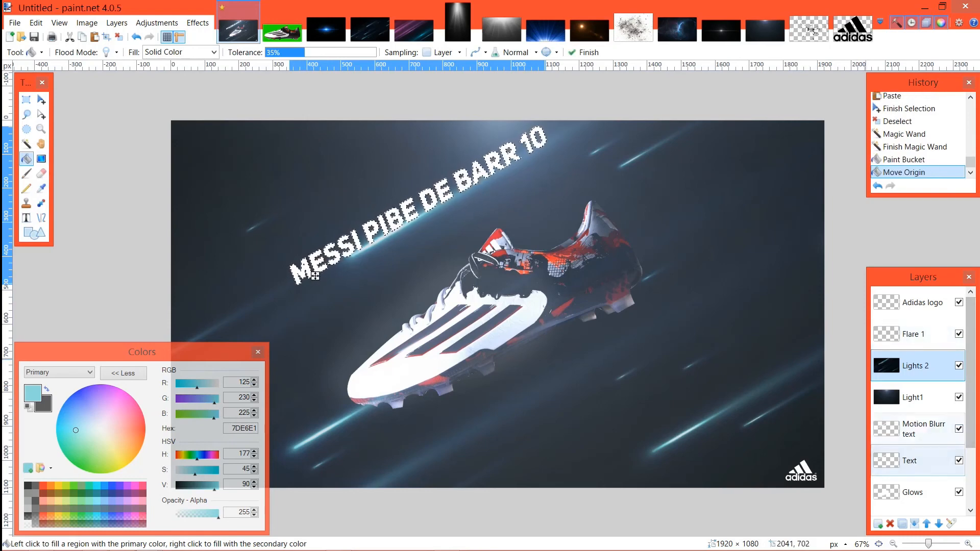
Step: Fill the selected letters on the Motion Blurr text layer with the sampled cyan, working around the word PIBE
{"action": "left_click", "coordinate": [918, 431]}
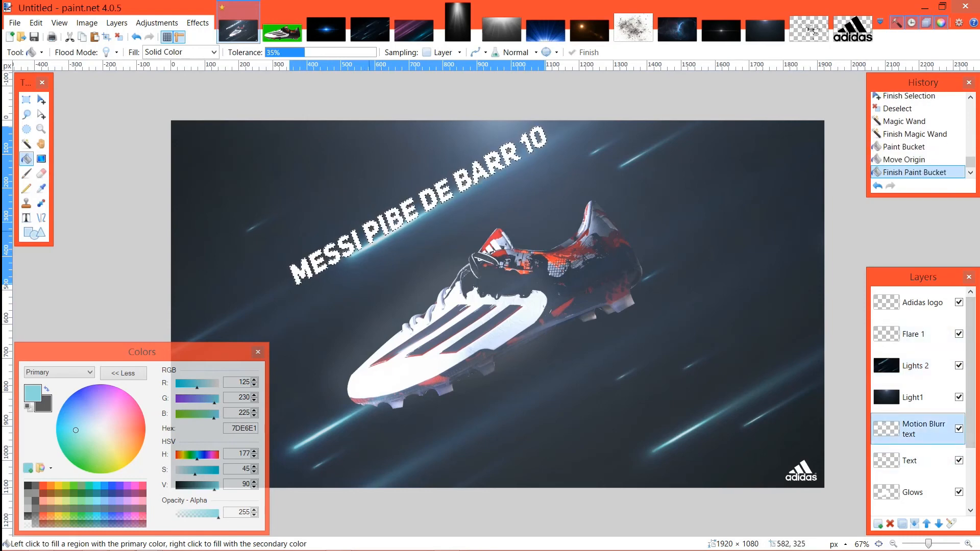
{"action": "left_click", "coordinate": [368, 232]}
{"action": "left_click_drag", "start_coordinate": [378, 244], "coordinate": [385, 245]}
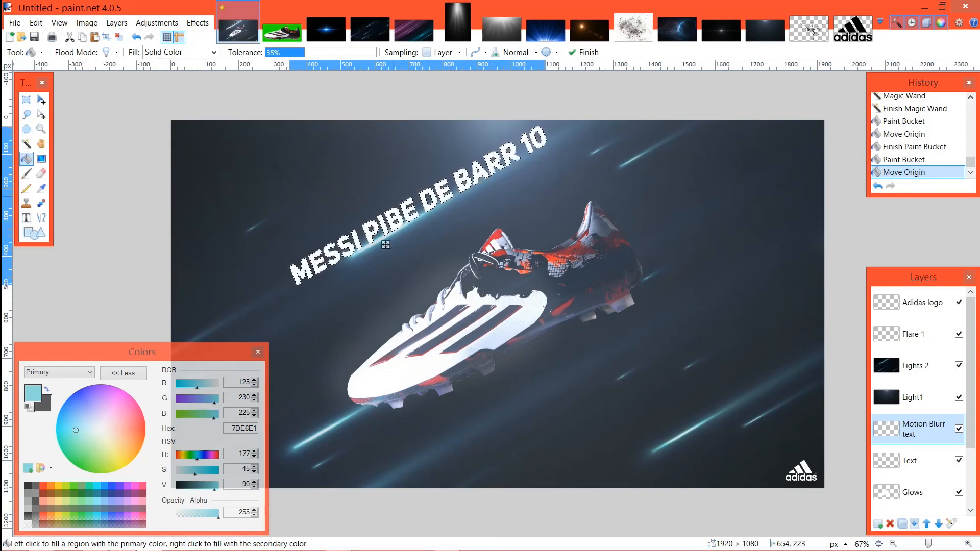
{"action": "scroll", "coordinate": [385, 245], "scroll_direction": "up", "scroll_amount": 2}
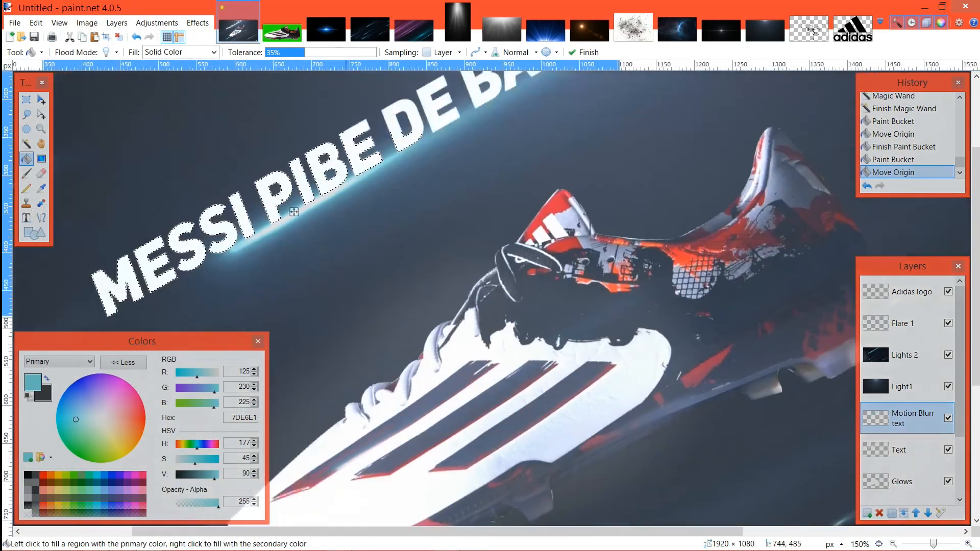
{"action": "left_click_drag", "start_coordinate": [346, 317], "coordinate": [439, 371]}
{"action": "left_click", "coordinate": [387, 259]}
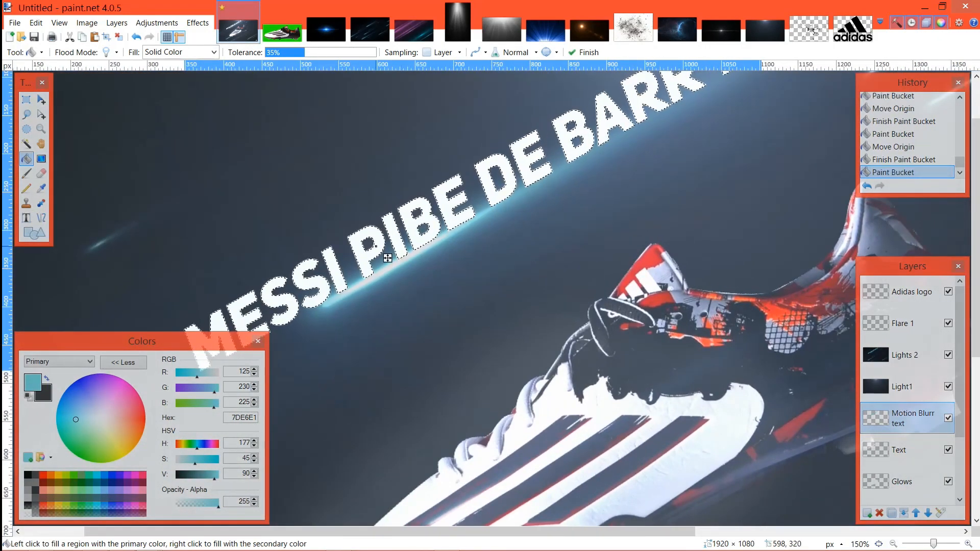
{"action": "left_click", "coordinate": [904, 450]}
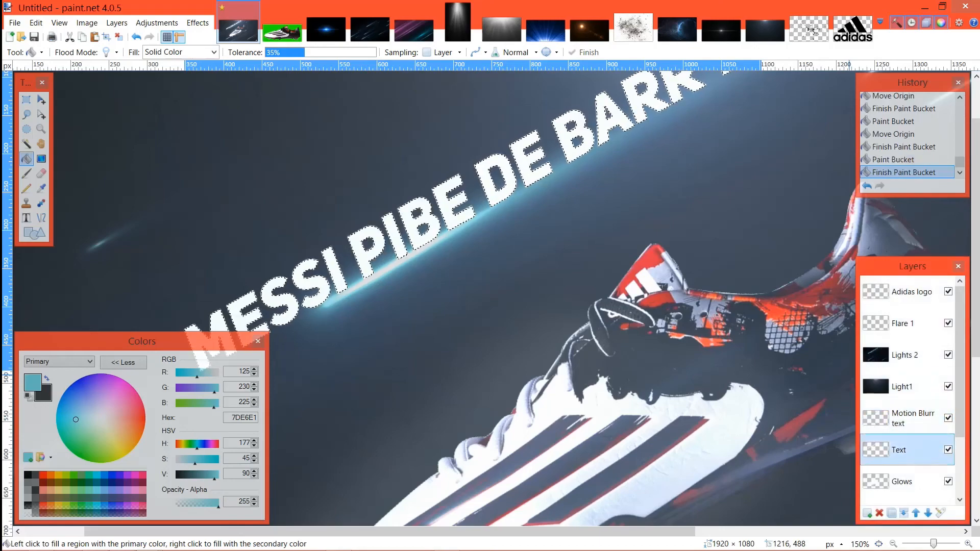
{"action": "left_click", "coordinate": [389, 246]}
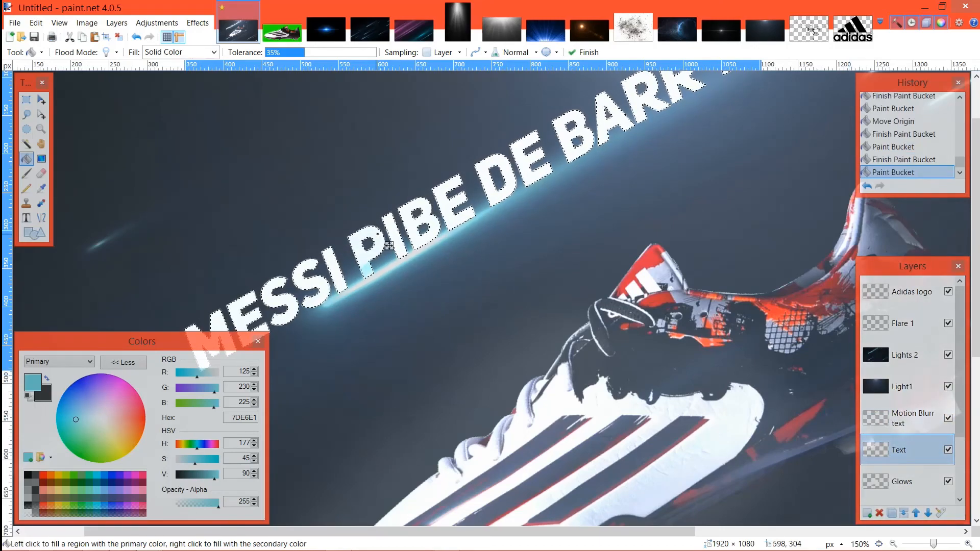
{"action": "key", "text": "ctrl+z"}
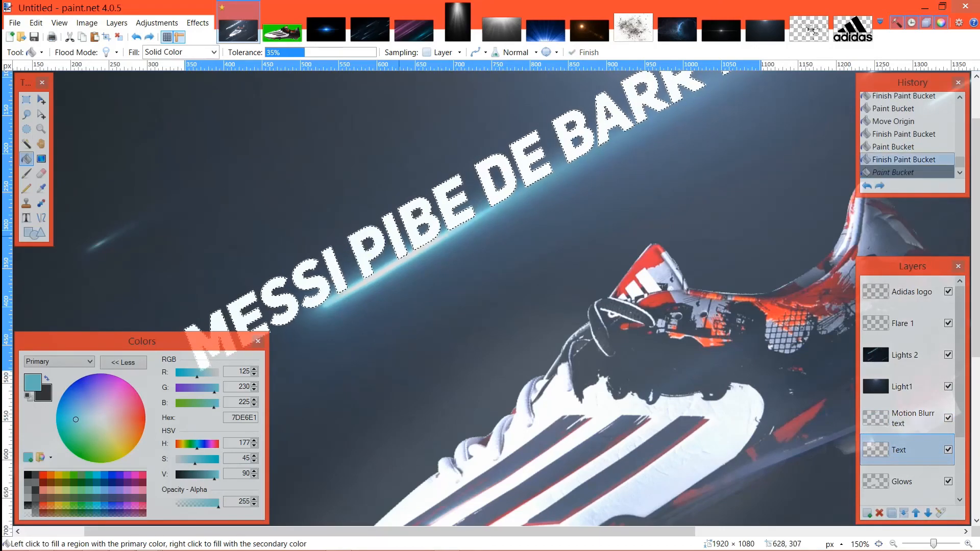
Step: Hide the Motion Blurr text layer and deselect the boot-name letters
{"action": "left_click", "coordinate": [904, 418]}
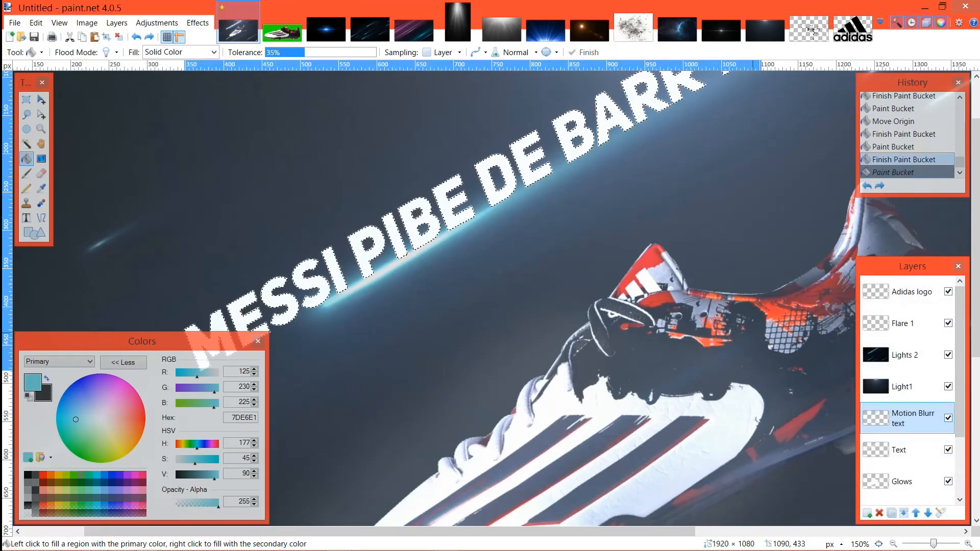
{"action": "left_click", "coordinate": [948, 418]}
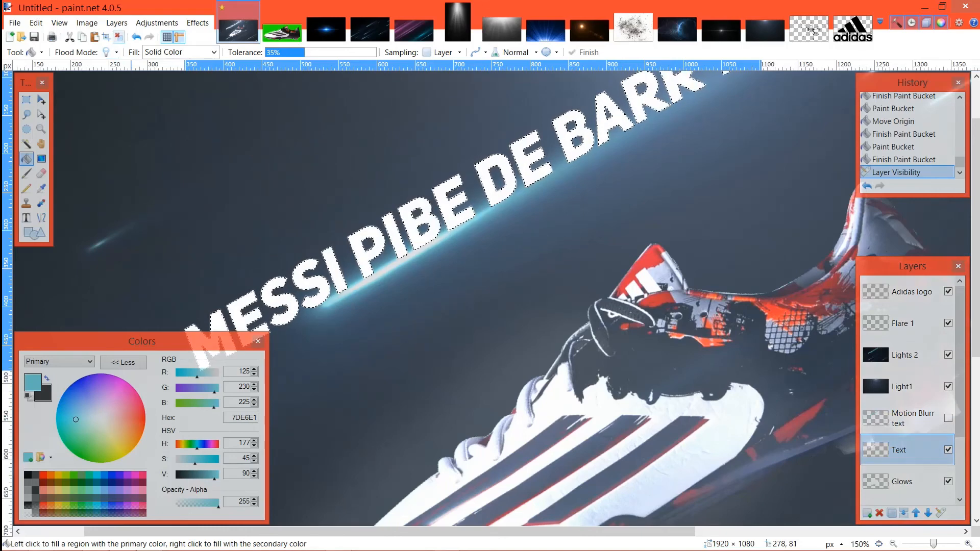
{"action": "left_click", "coordinate": [119, 37]}
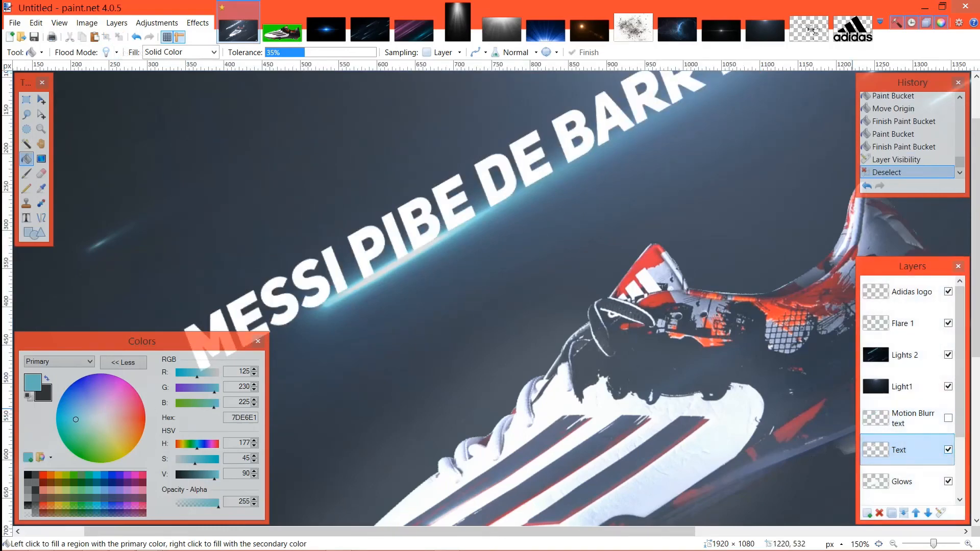
Step: Hide the Text, Glows and Main layers and toggle Motion Blurr text to examine which layer holds the cyan lettering
{"action": "left_click", "coordinate": [948, 450]}
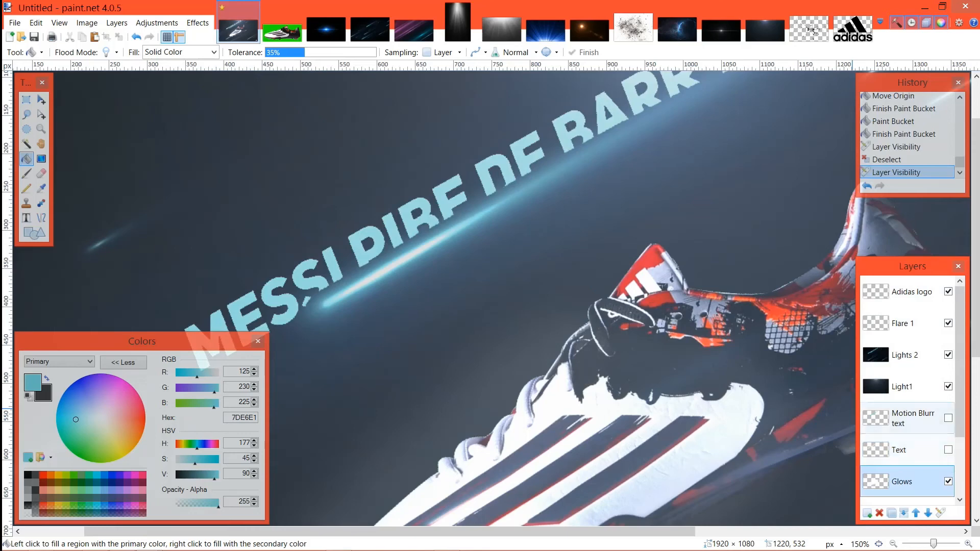
{"action": "left_click", "coordinate": [948, 418]}
{"action": "left_click", "coordinate": [948, 418]}
{"action": "left_click", "coordinate": [948, 418]}
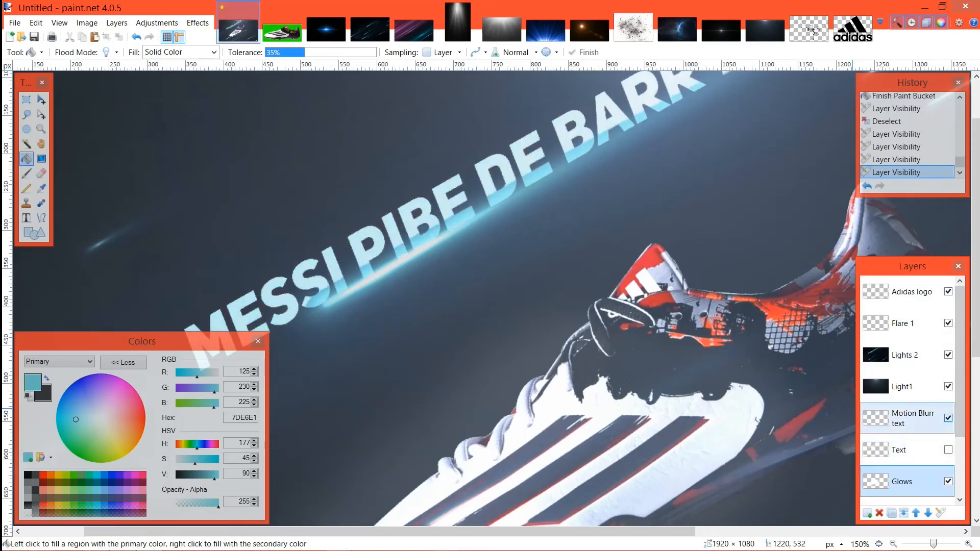
{"action": "left_click", "coordinate": [949, 418]}
{"action": "left_click", "coordinate": [948, 482]}
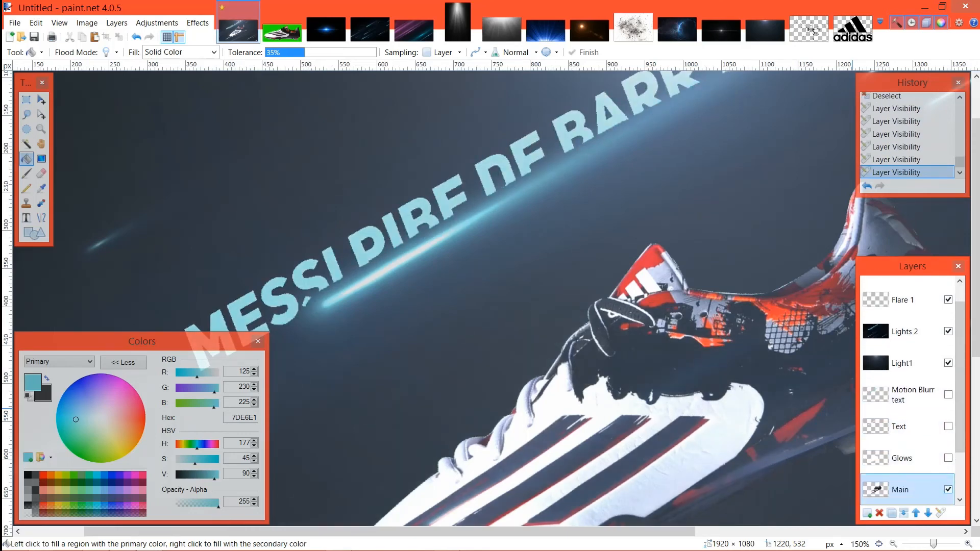
{"action": "left_click", "coordinate": [949, 489]}
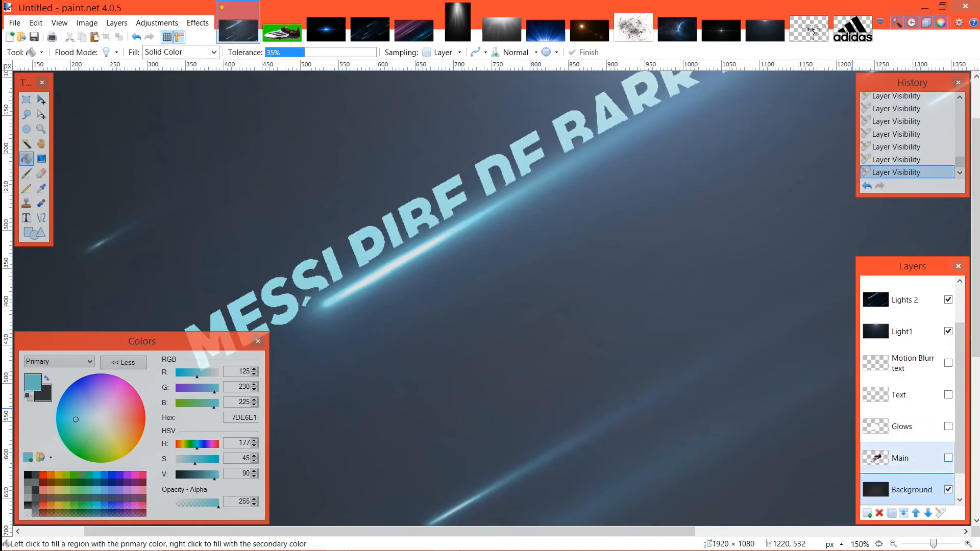
Step: Show the Main and Glows layers again and toggle Lights 2 to check it for the cyan lettering
{"action": "left_click", "coordinate": [948, 458]}
{"action": "left_click", "coordinate": [948, 427]}
{"action": "mouse_move", "coordinate": [923, 397]}
{"action": "left_mouse_down"}
{"action": "mouse_move", "coordinate": [923, 458]}
{"action": "mouse_move", "coordinate": [923, 394]}
{"action": "left_mouse_up"}
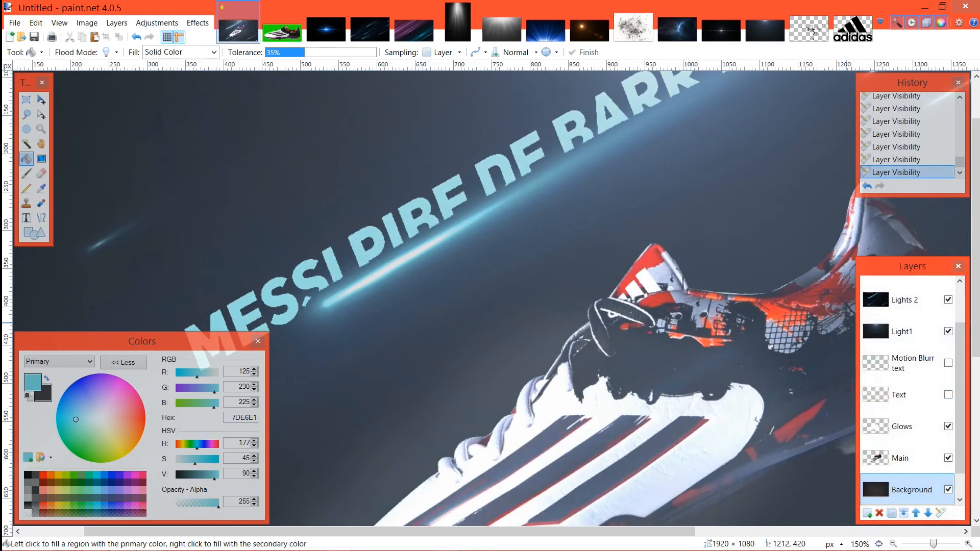
{"action": "scroll", "coordinate": [909, 388], "scroll_direction": "up", "scroll_amount": 2}
{"action": "left_click", "coordinate": [909, 343]}
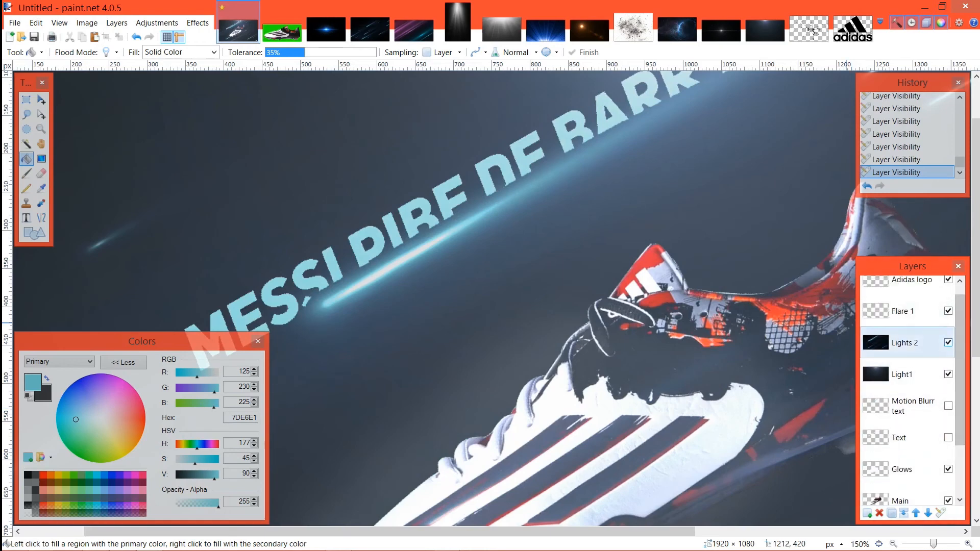
{"action": "left_click", "coordinate": [948, 342]}
{"action": "left_click", "coordinate": [948, 343]}
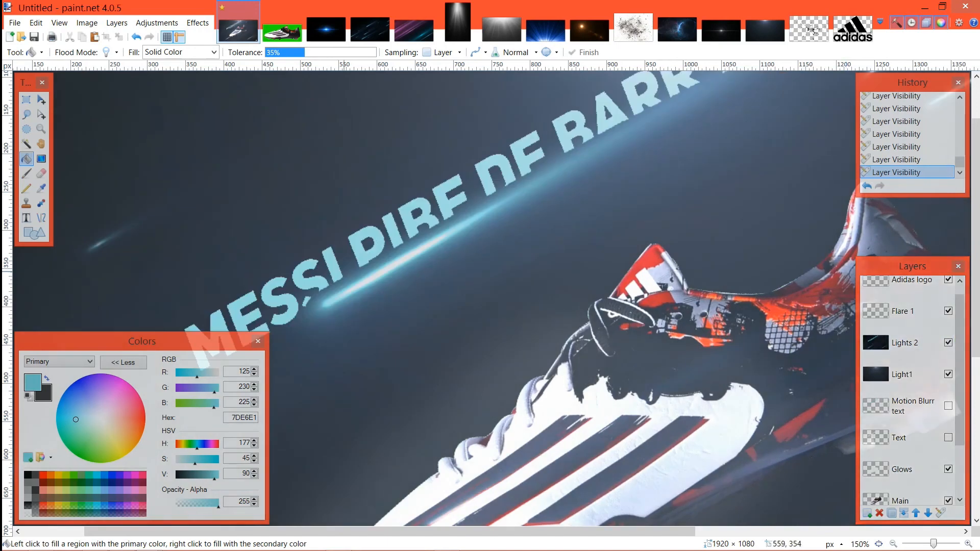
Step: Undo the layer visibility changes back to the paint bucket fill and deselect the boot-name letters
{"action": "key", "text": "ctrl+z"}
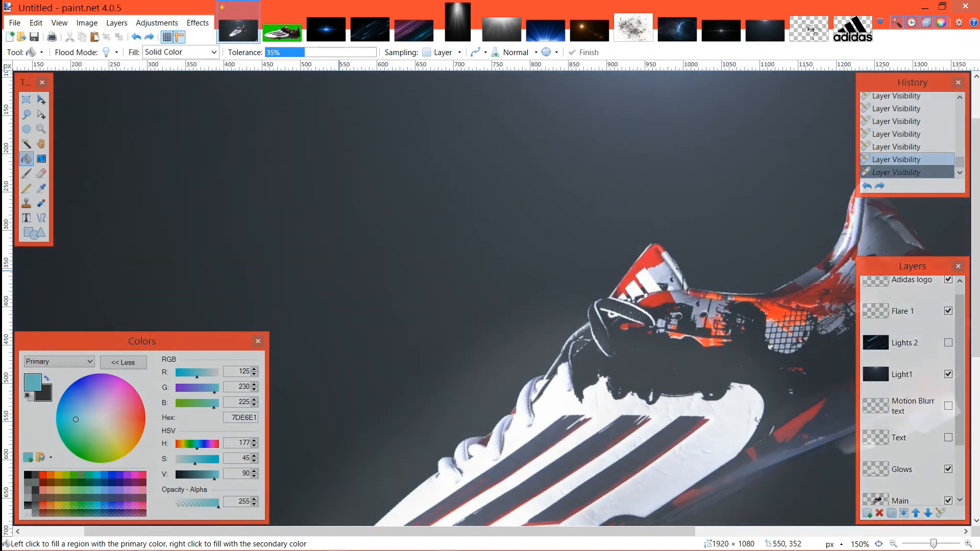
{"action": "key", "text": "ctrl+z"}
{"action": "key", "text": "ctrl+z"}
{"action": "key", "text": "ctrl+z"}
{"action": "key", "text": "ctrl+z"}
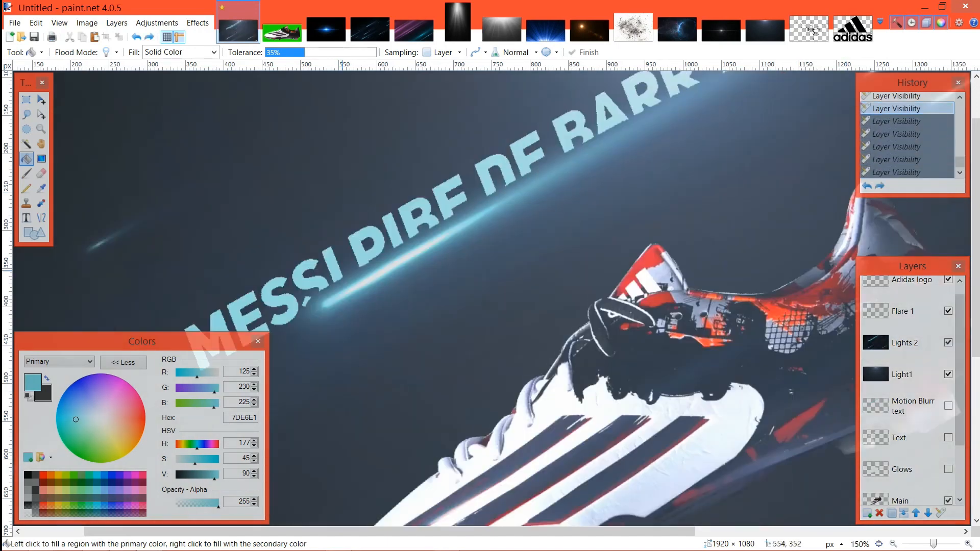
{"action": "key", "text": "ctrl+z"}
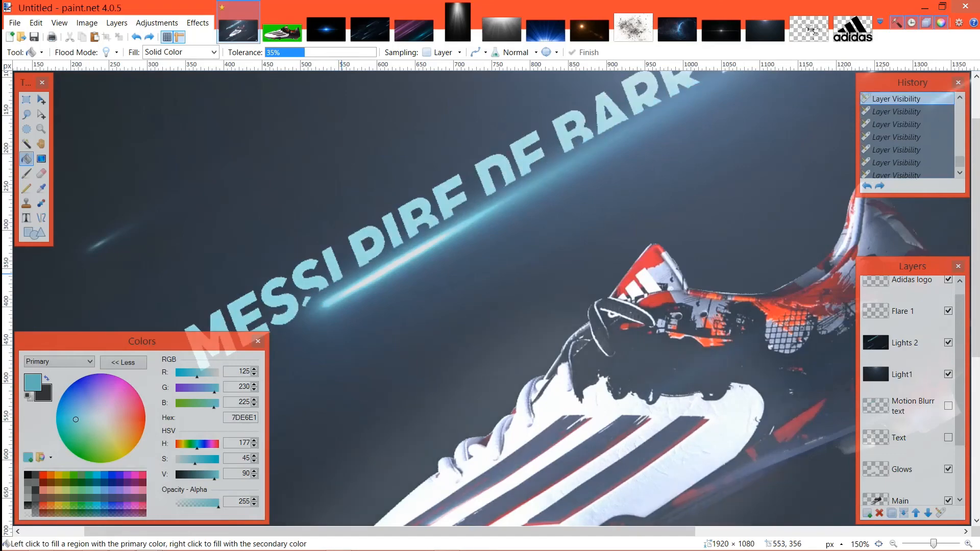
{"action": "key", "text": "ctrl+z"}
{"action": "key", "text": "ctrl+z"}
{"action": "key", "text": "ctrl+z"}
{"action": "key", "text": "ctrl+z"}
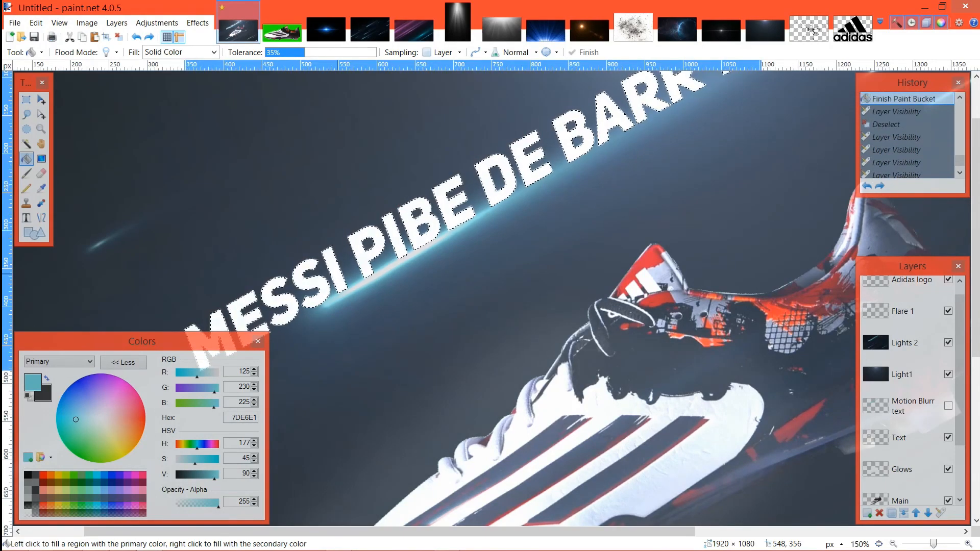
{"action": "left_click", "coordinate": [388, 258]}
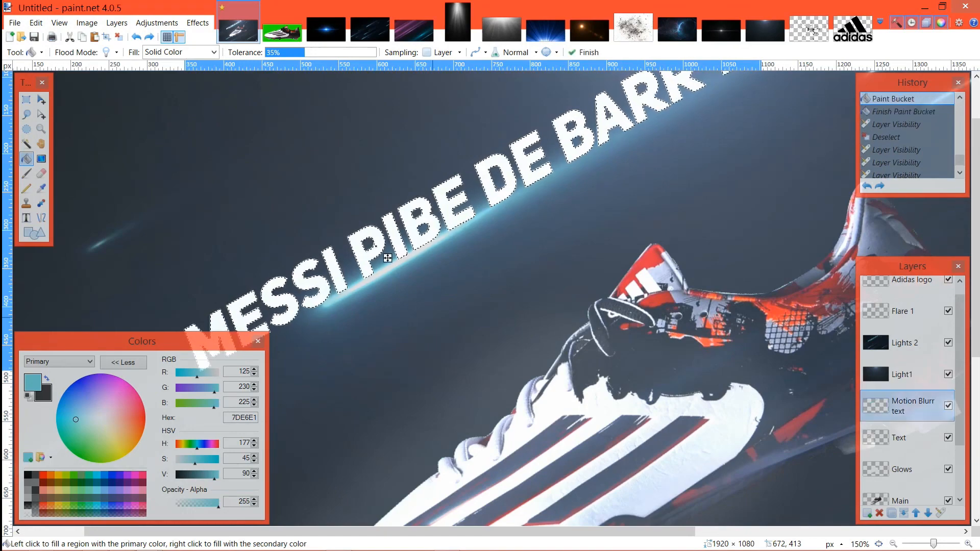
{"action": "key", "text": "ctrl+d"}
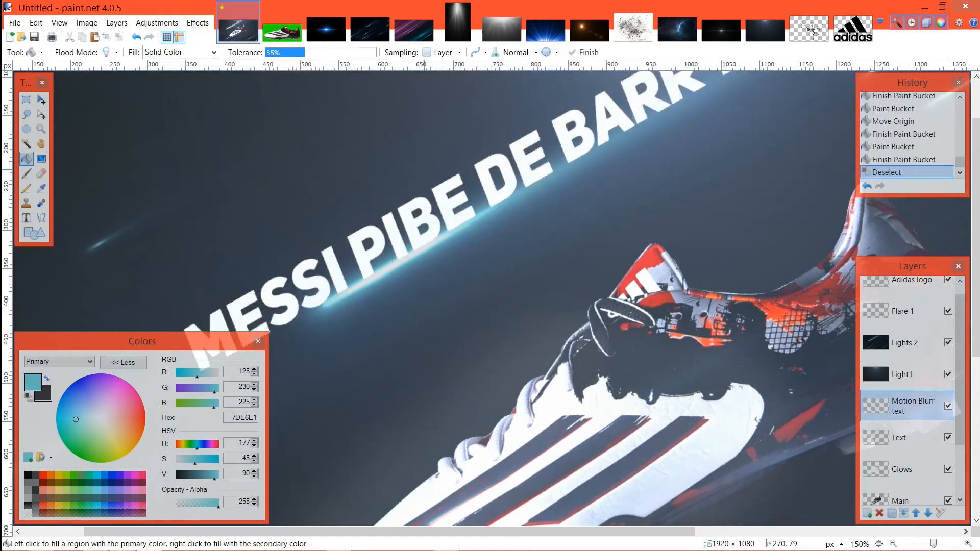
Step: Toggle the visibility of Lights 2 with both text layers shown to examine its effect on the lettering
{"action": "left_click", "coordinate": [948, 343]}
{"action": "left_click", "coordinate": [948, 343]}
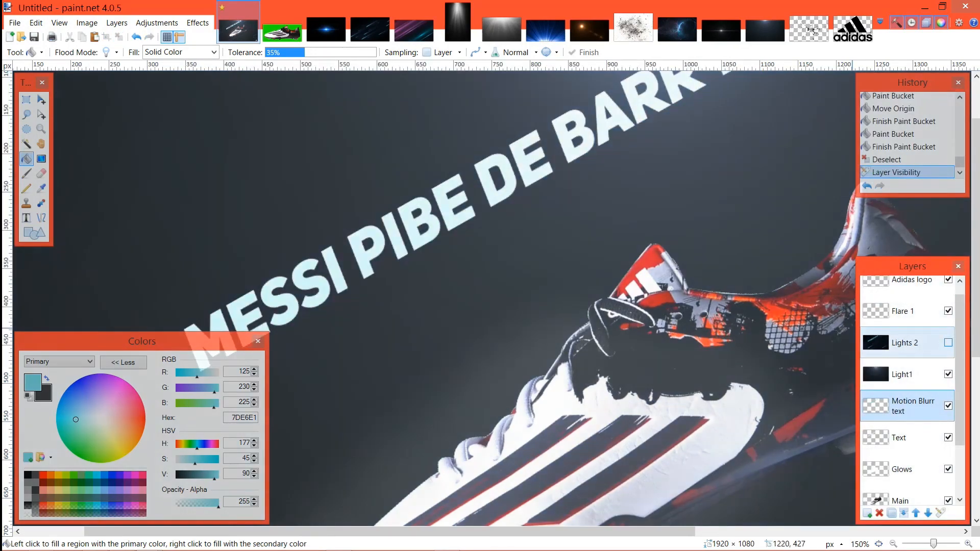
{"action": "left_click", "coordinate": [948, 343]}
{"action": "left_click", "coordinate": [948, 343]}
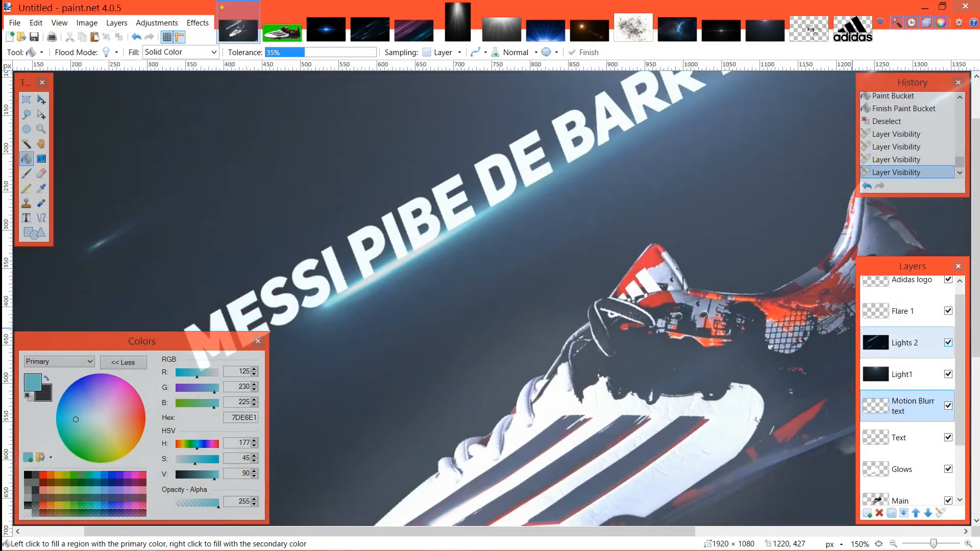
Step: Hide the Text and Motion Blurr text layers and toggle Lights 2 to check it for cyan lettering
{"action": "left_click", "coordinate": [948, 437]}
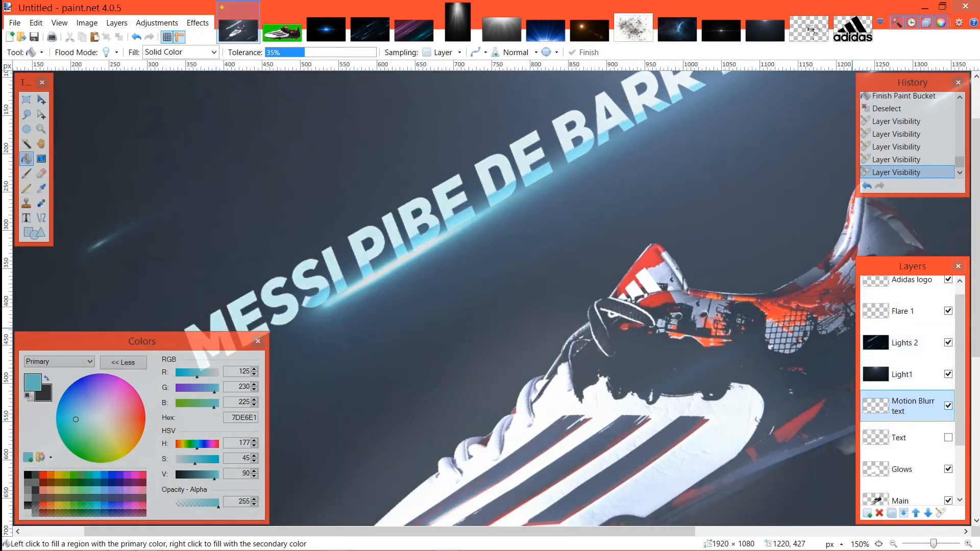
{"action": "left_click", "coordinate": [948, 406]}
{"action": "left_click", "coordinate": [906, 374]}
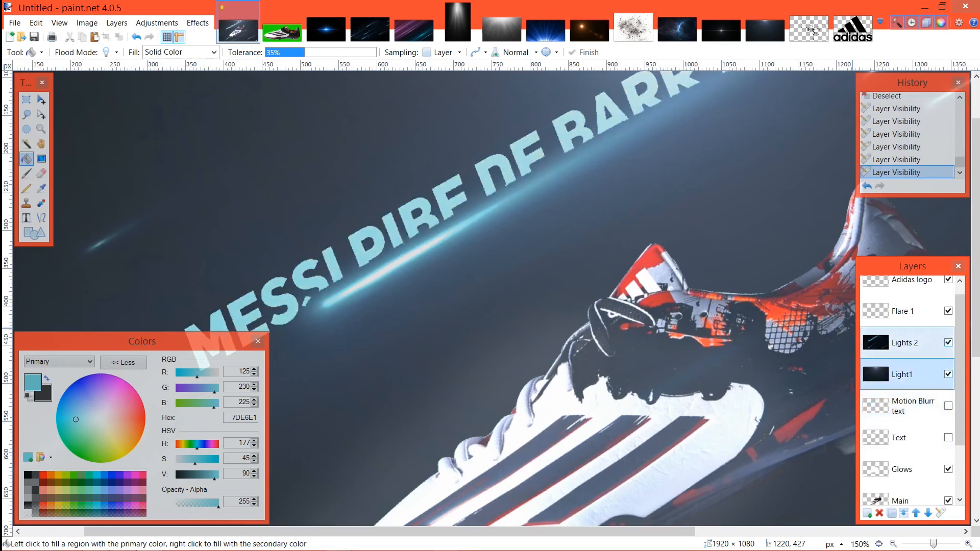
{"action": "left_click", "coordinate": [948, 342]}
{"action": "left_click", "coordinate": [948, 342]}
Step: Undo the recent layer visibility changes so that the Text and Motion Blurr text layers are shown again
{"action": "key", "text": "ctrl+z"}
{"action": "key", "text": "ctrl+z"}
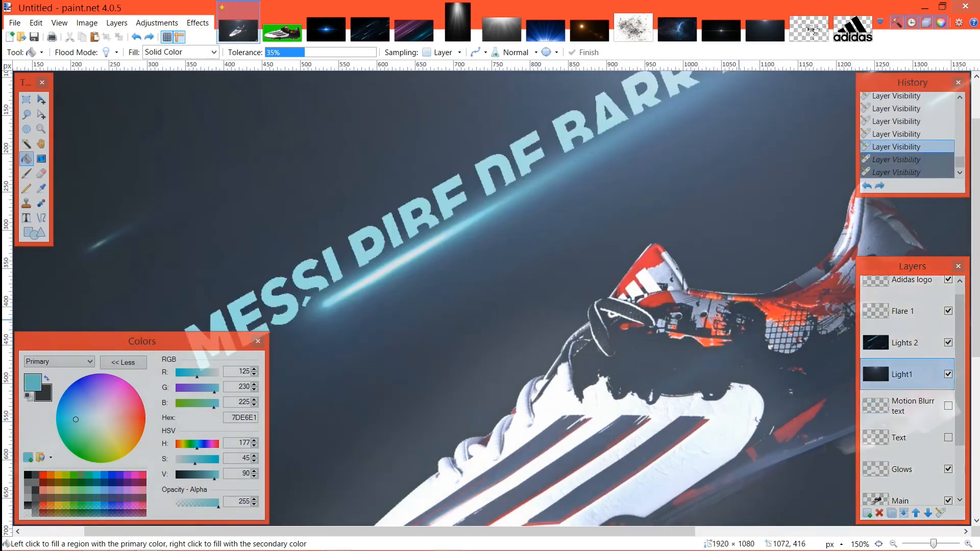
{"action": "key", "text": "ctrl+z"}
{"action": "key", "text": "ctrl+z"}
{"action": "key", "text": "ctrl+z"}
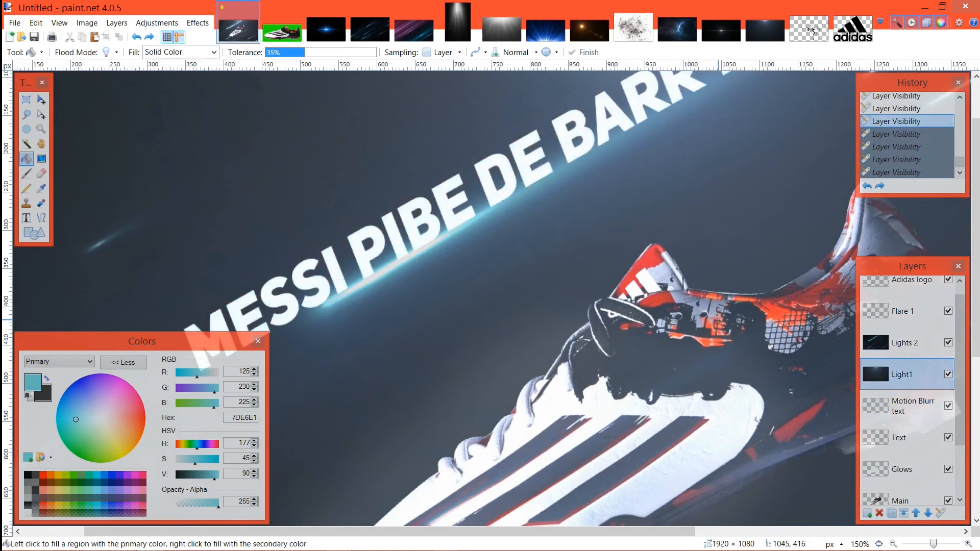
{"action": "key", "text": "ctrl+z"}
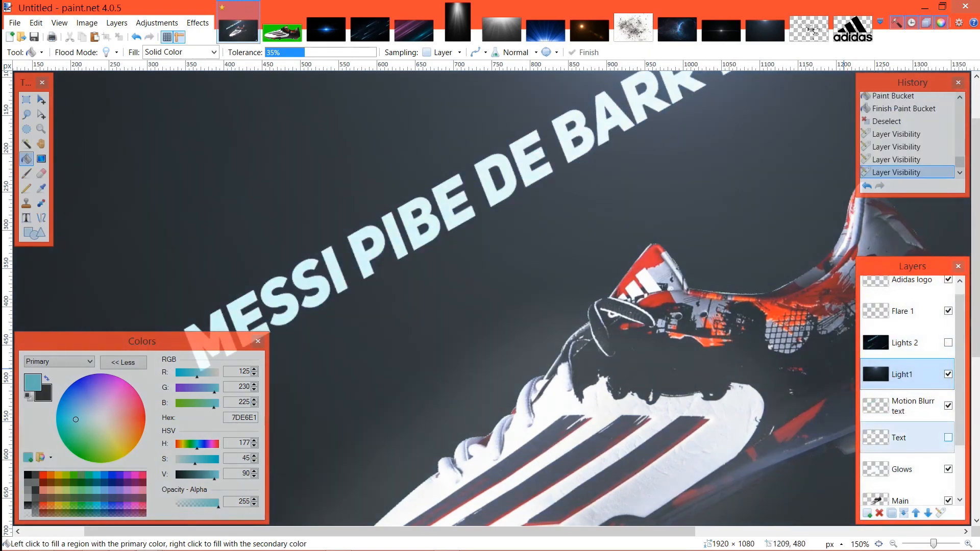
Step: Hide the Text layer to examine the Motion Blurr text lettering on its own, and undo the visibility changes
{"action": "left_click", "coordinate": [949, 438]}
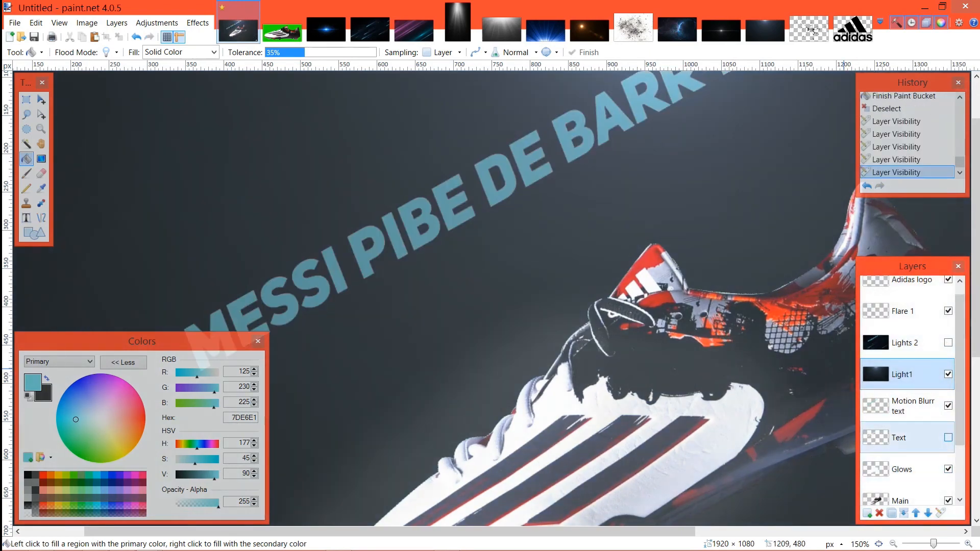
{"action": "key", "text": "ctrl+z"}
{"action": "key", "text": "ctrl+z"}
{"action": "key", "text": "ctrl+z"}
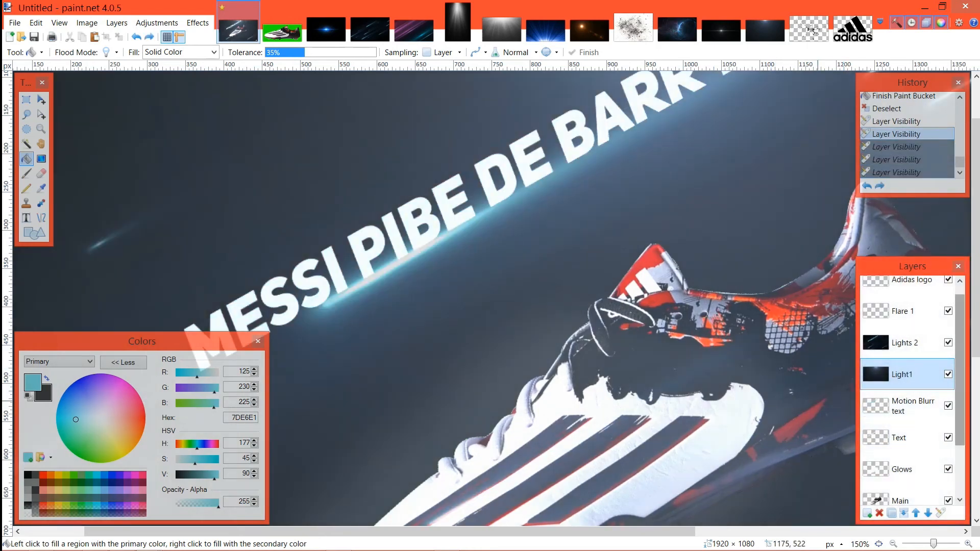
Step: Hide Lights 2, Text and Motion Blurr text in turn and show Lights 2 again to compare the lettering
{"action": "left_click", "coordinate": [949, 343]}
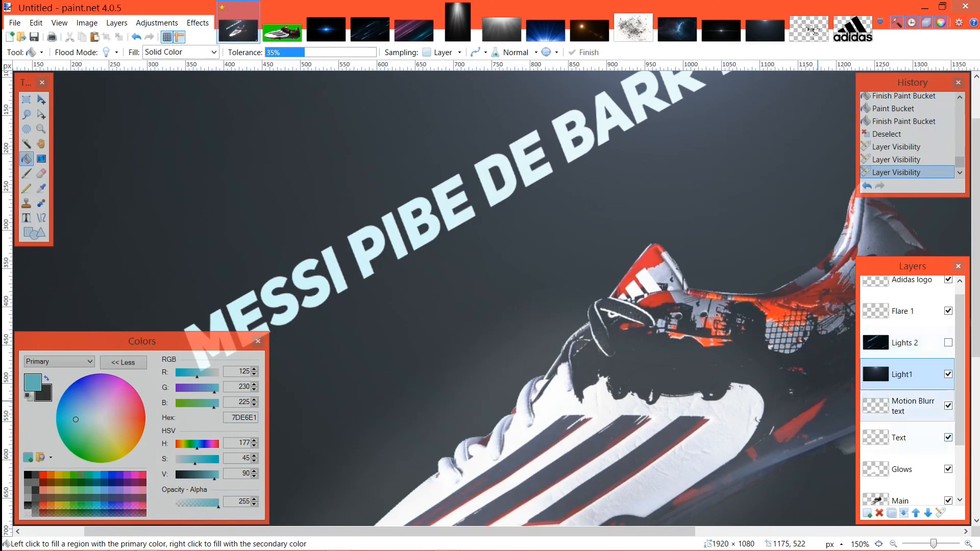
{"action": "left_click", "coordinate": [949, 437]}
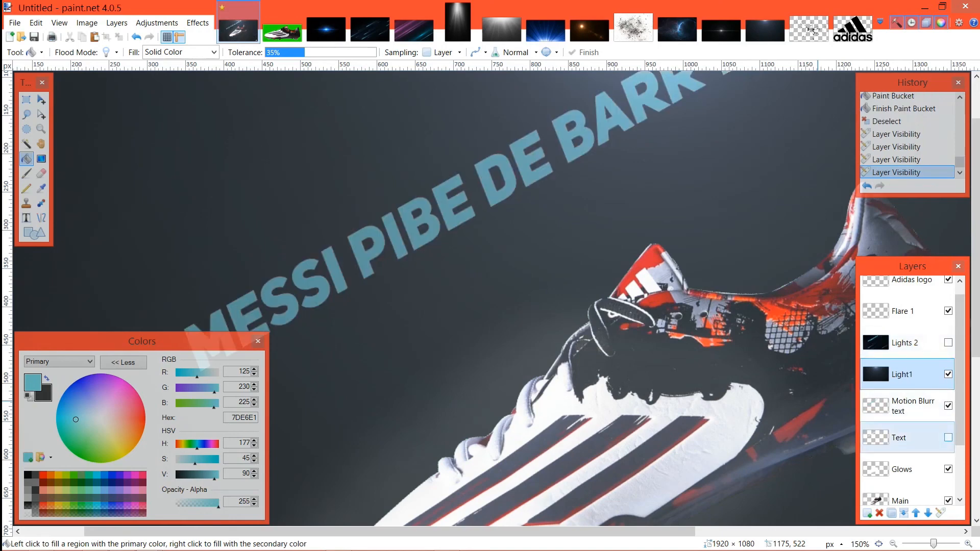
{"action": "left_click", "coordinate": [948, 406]}
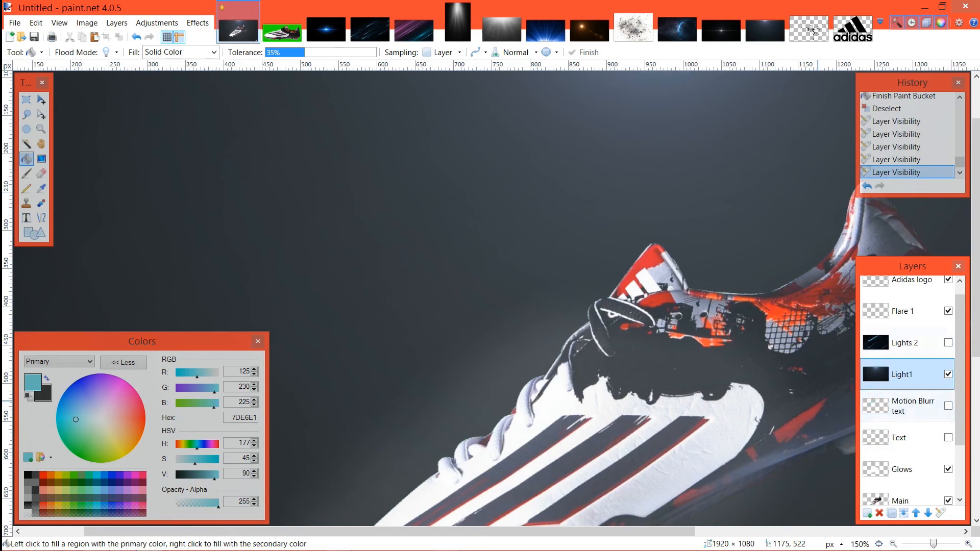
{"action": "left_click", "coordinate": [948, 342]}
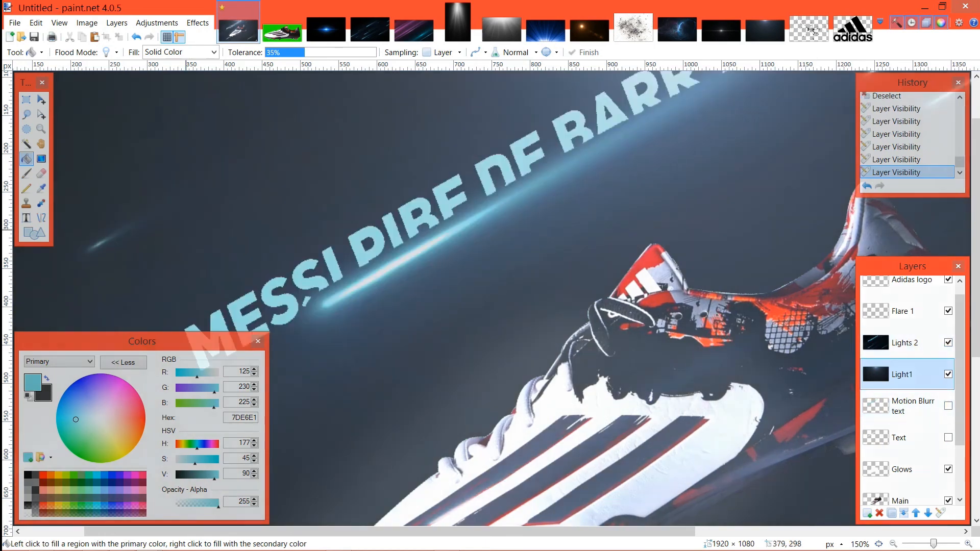
Step: Try to erase the cyan lettering around MESSI on the Light1 layer with a 200 px Eraser at 0% hardness
{"action": "left_click", "coordinate": [41, 174]}
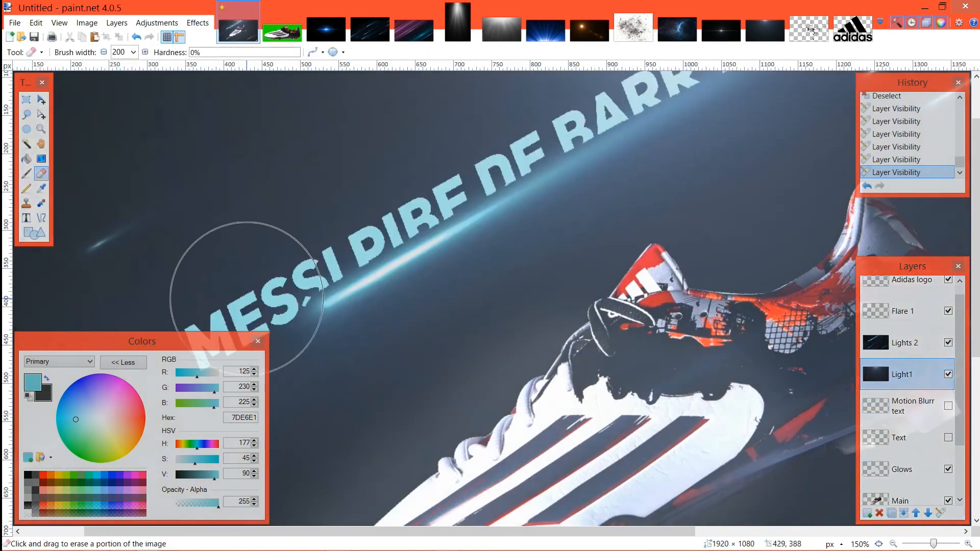
{"action": "left_click", "coordinate": [225, 293]}
{"action": "left_click", "coordinate": [225, 294]}
{"action": "left_click", "coordinate": [228, 313]}
{"action": "key", "text": "ctrl+z"}
{"action": "key", "text": "ctrl+z"}
{"action": "key", "text": "ctrl+z"}
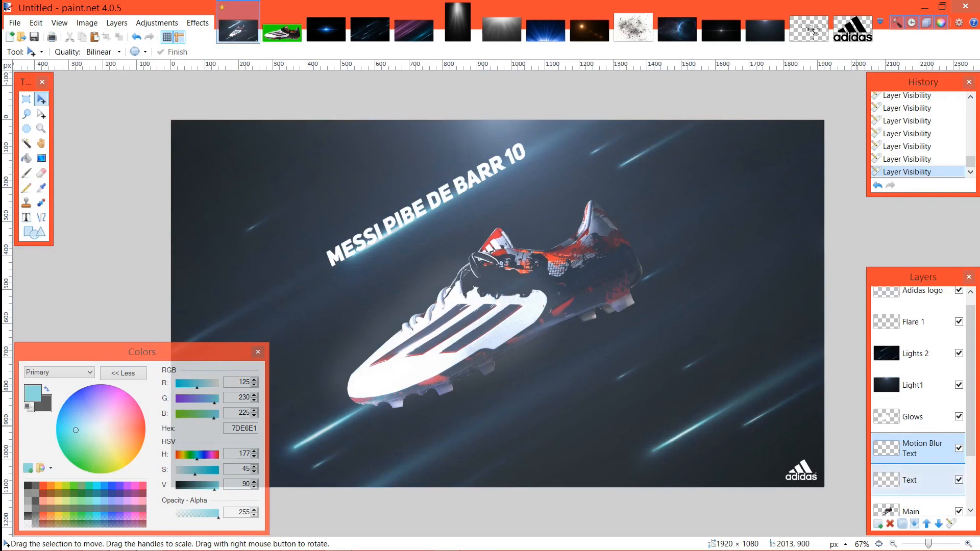
Step: Paste the copied boot-name text onto the Motion Blur Text layer and select its letters with the Magic Wand
{"action": "left_click", "coordinate": [913, 480]}
{"action": "left_click", "coordinate": [914, 448]}
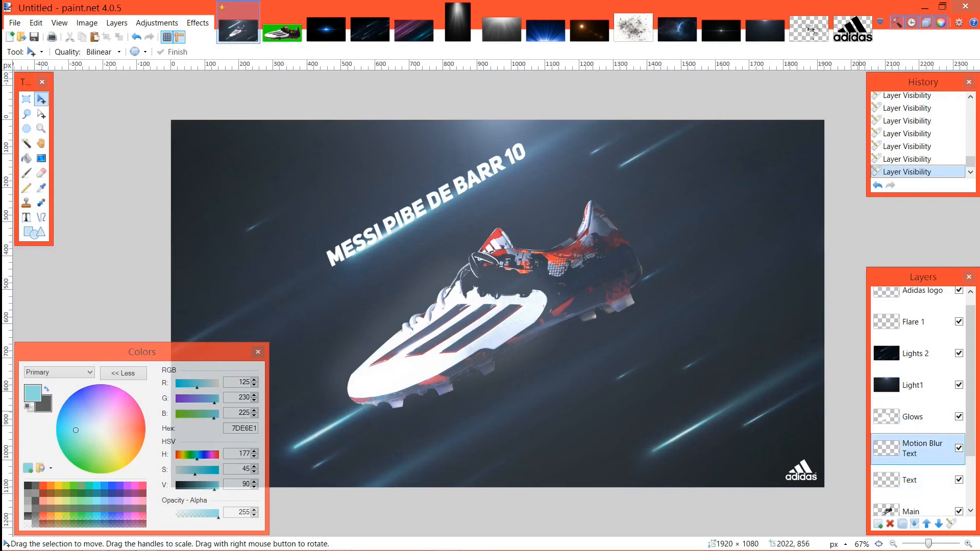
{"action": "key", "text": "ctrl+v"}
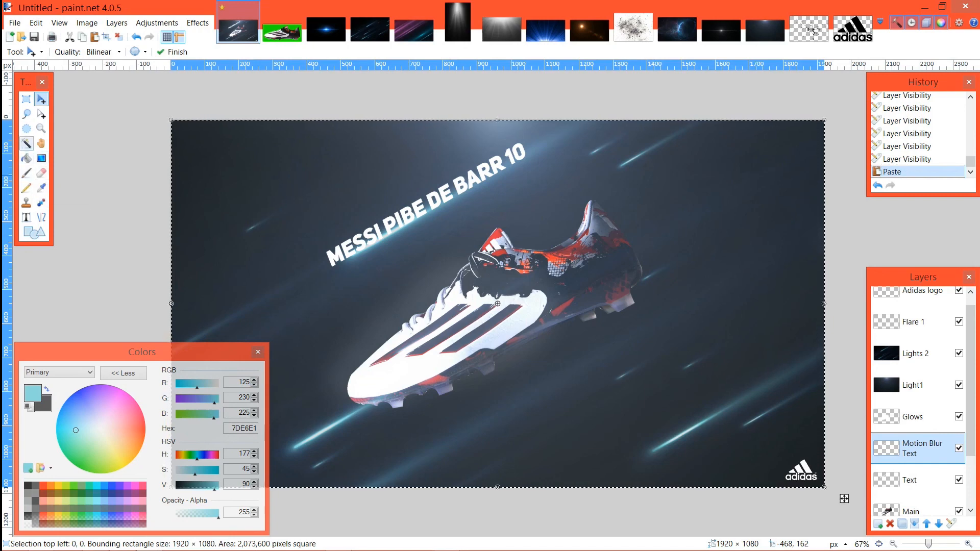
{"action": "left_click", "coordinate": [26, 144]}
{"action": "left_click", "coordinate": [378, 246]}
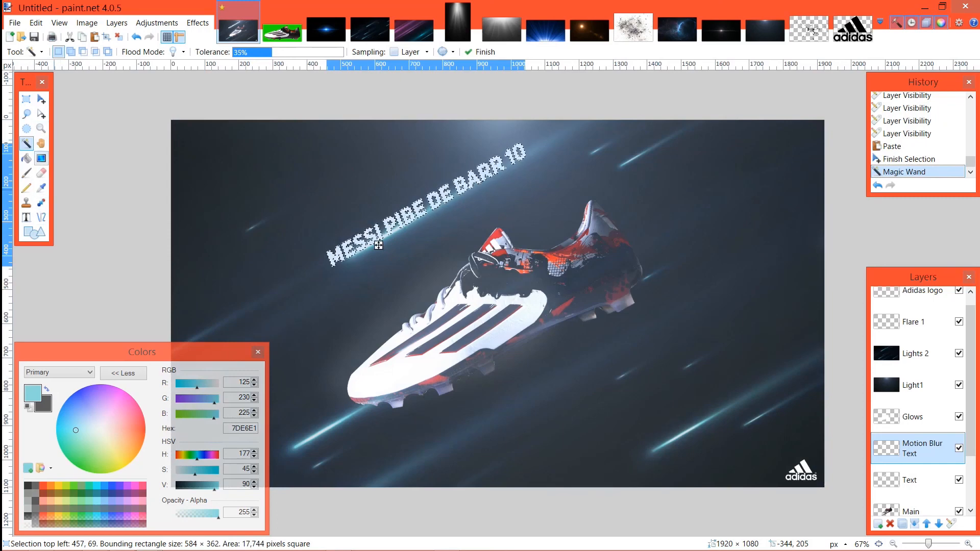
Step: Fill the selected letters on the Motion Blur Text layer with cyan 7DE6E1 and deselect them
{"action": "left_click", "coordinate": [27, 158]}
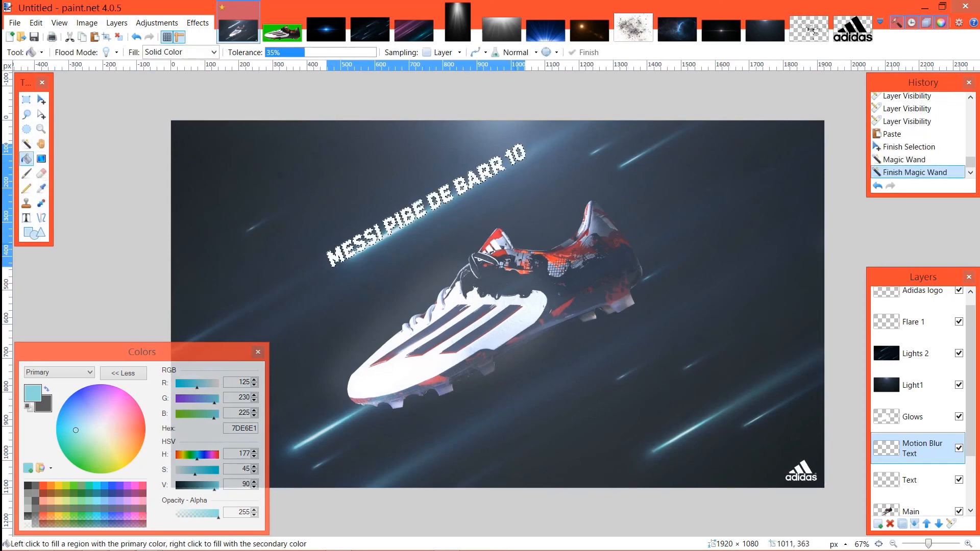
{"action": "left_click", "coordinate": [387, 241]}
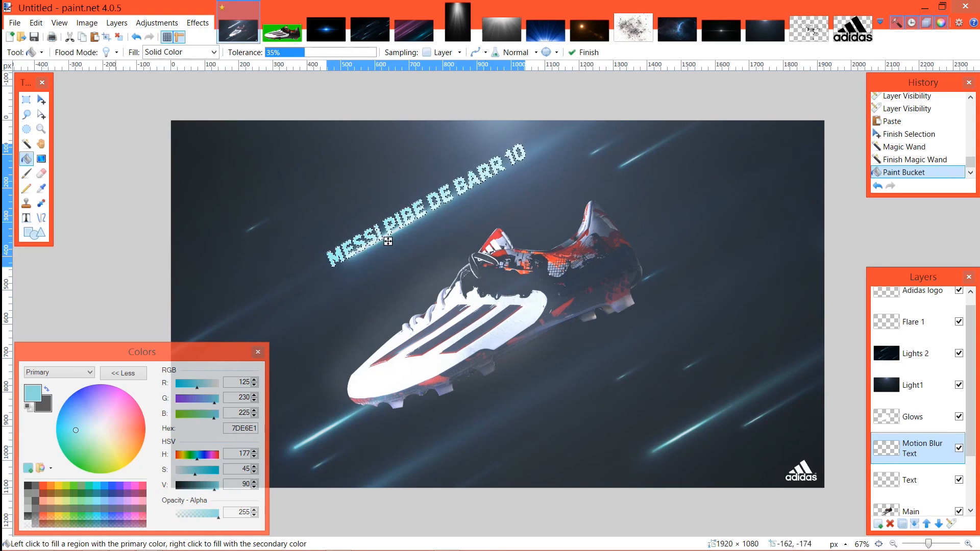
{"action": "left_click", "coordinate": [119, 36]}
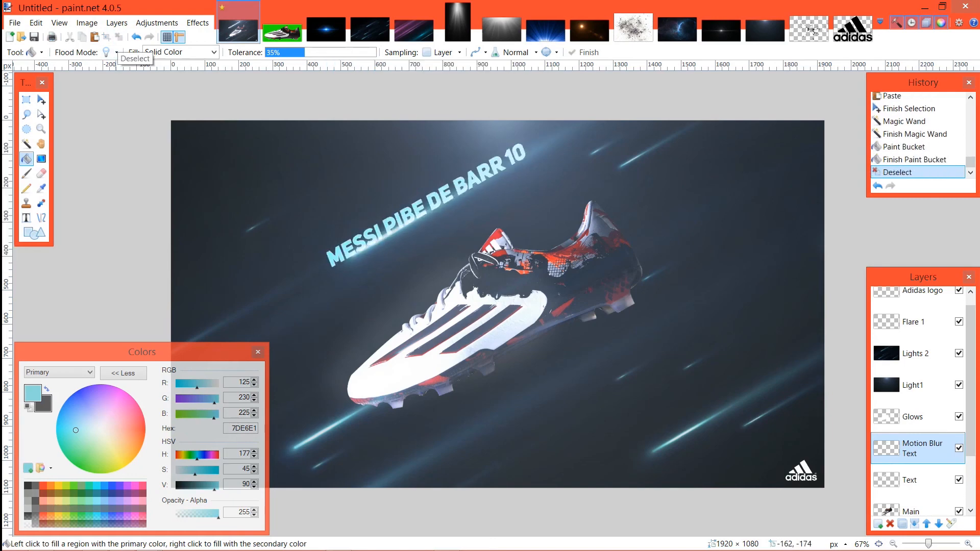
Step: Try an opacity of 175 on the Motion Blur Text layer and set it back to 255
{"action": "key", "text": "ctrl+plus"}
{"action": "key", "text": "ctrl+plus"}
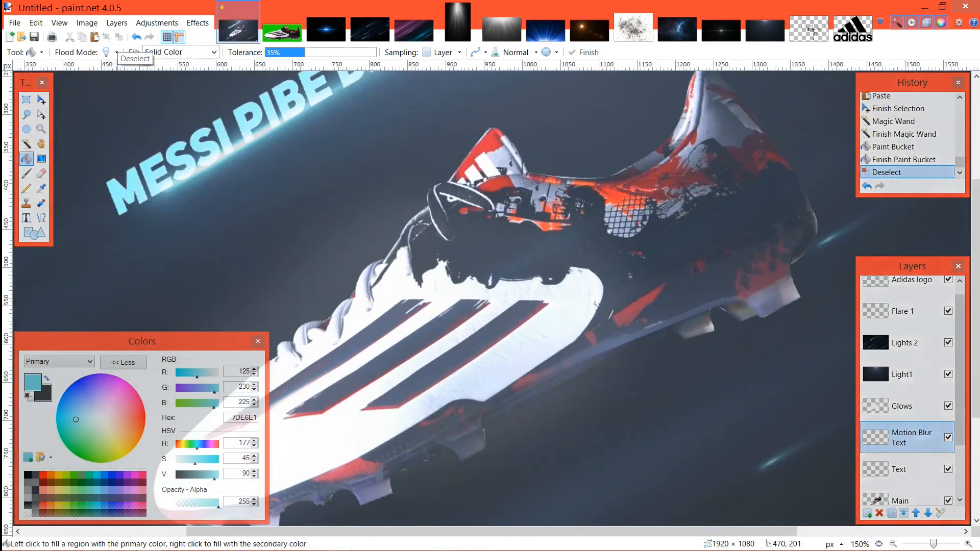
{"action": "left_click_drag", "start_coordinate": [295, 161], "coordinate": [442, 317]}
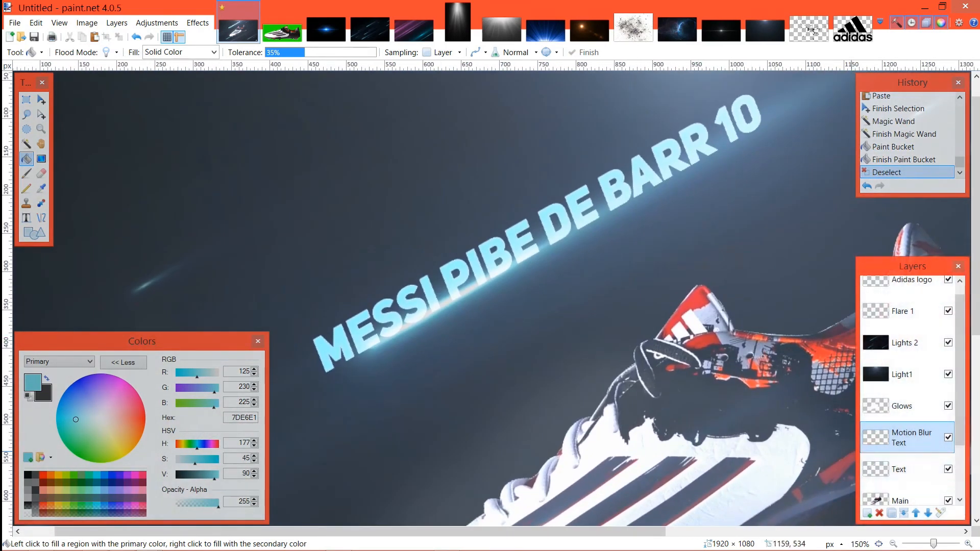
{"action": "double_click", "coordinate": [911, 438]}
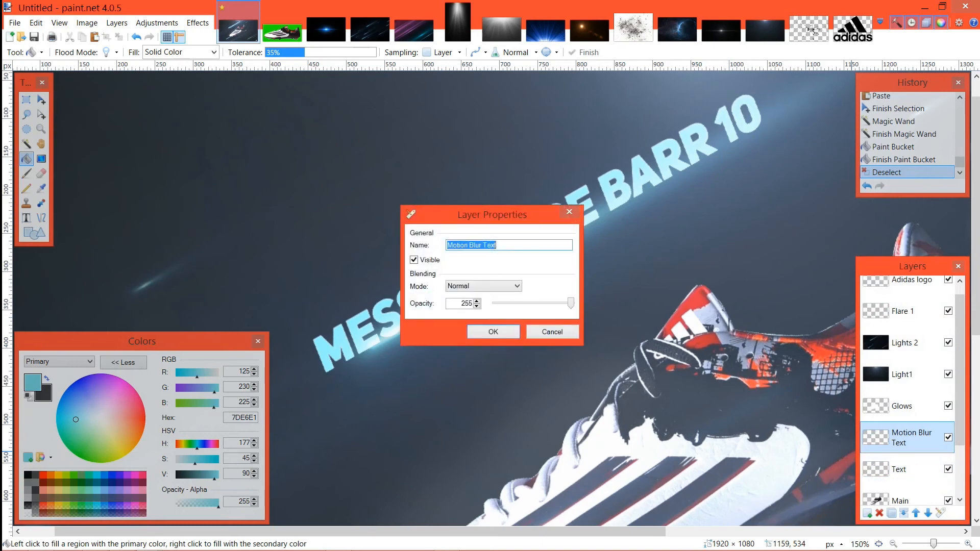
{"action": "left_click_drag", "start_coordinate": [571, 304], "coordinate": [547, 303]}
{"action": "left_click_drag", "start_coordinate": [518, 222], "coordinate": [260, 121]}
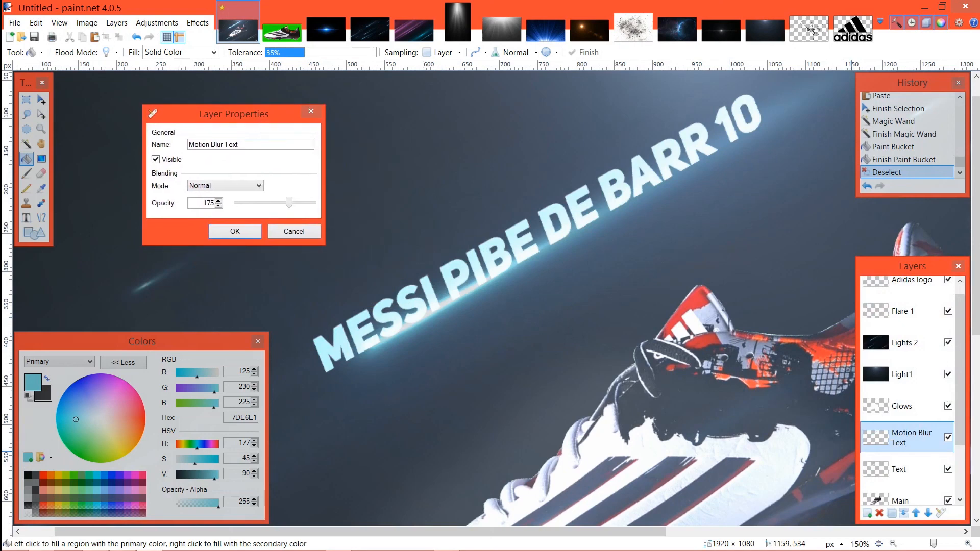
{"action": "left_click_drag", "start_coordinate": [289, 203], "coordinate": [313, 202]}
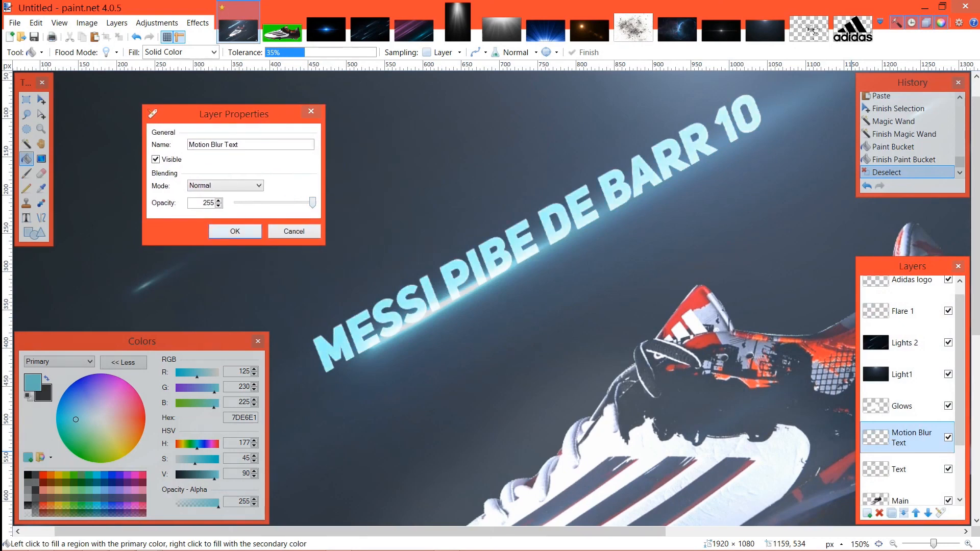
{"action": "left_click", "coordinate": [235, 231]}
Step: Repeat the last Motion Blur on the Motion Blur Text layer and move that layer below the Text layer
{"action": "left_click", "coordinate": [198, 22]}
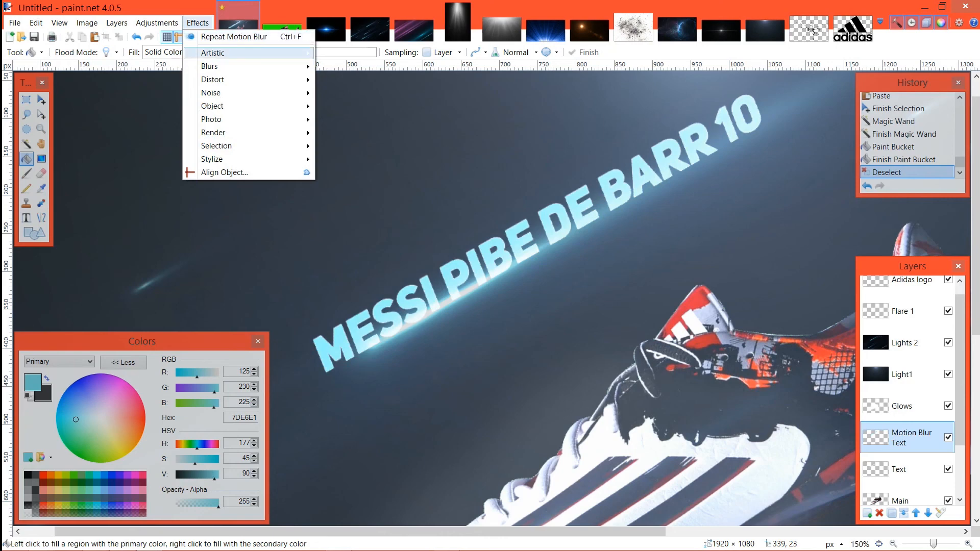
{"action": "key", "text": "ctrl+f"}
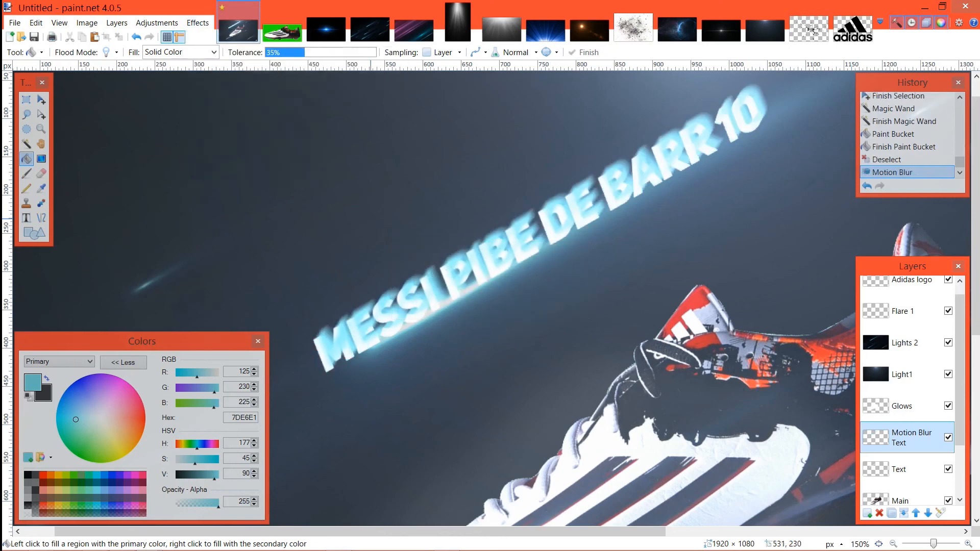
{"action": "left_click", "coordinate": [928, 513]}
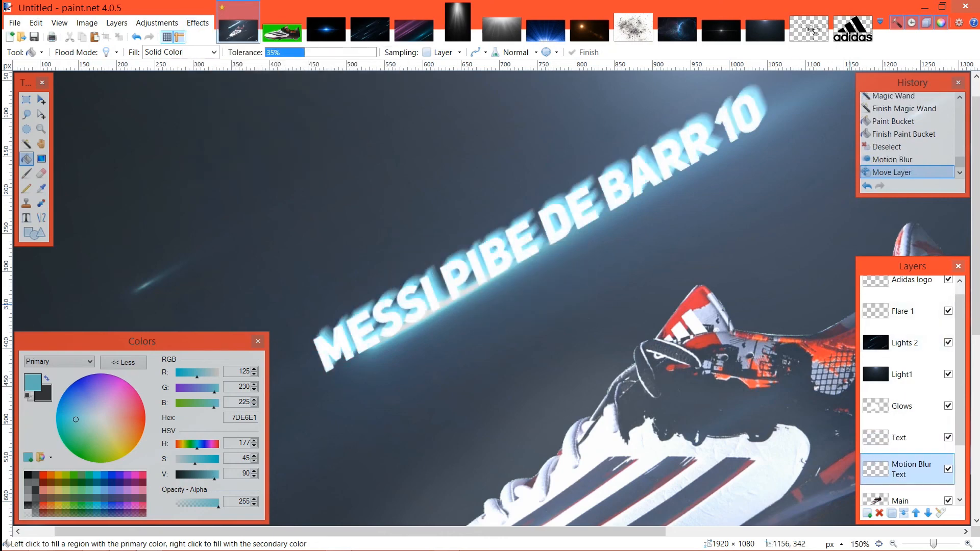
Step: Lower the opacity of the Motion Blur Text layer to 161
{"action": "key", "text": "ctrl+minus"}
{"action": "key", "text": "ctrl+minus"}
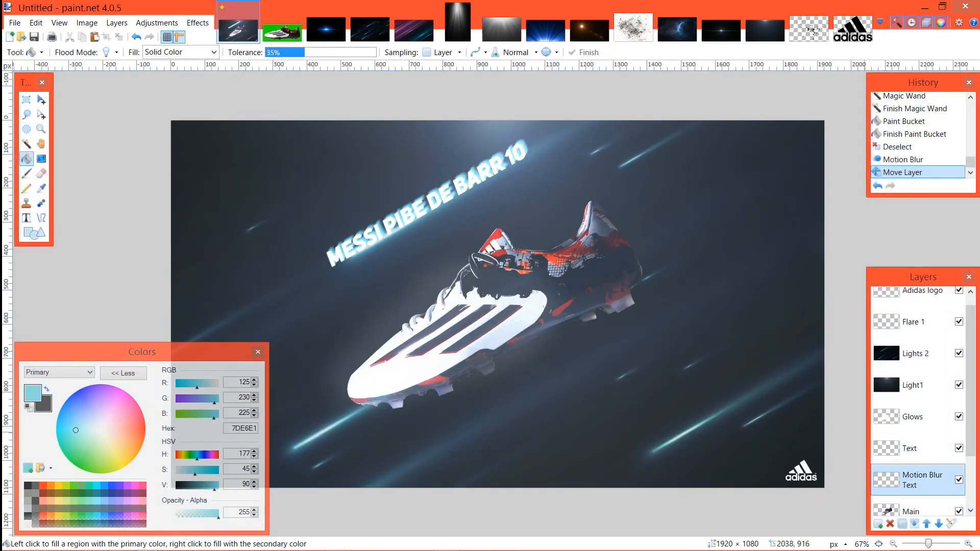
{"action": "double_click", "coordinate": [921, 480]}
{"action": "left_click_drag", "start_coordinate": [571, 304], "coordinate": [544, 303]}
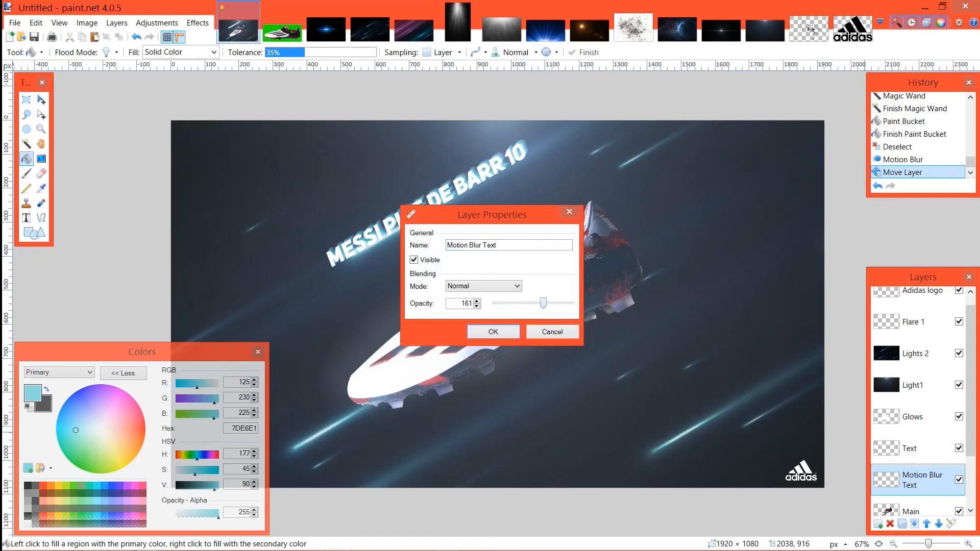
{"action": "key", "text": "Return"}
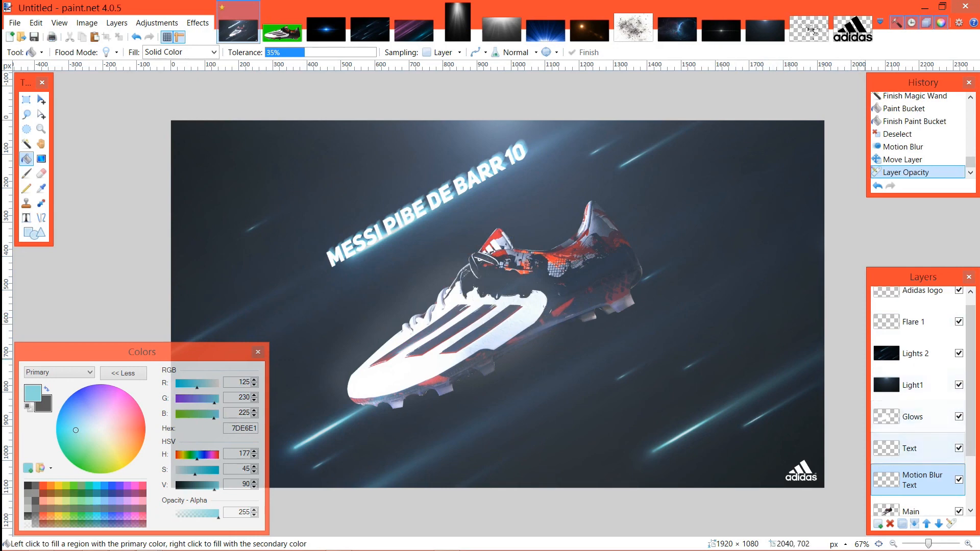
Step: Rotate the entire Main layer containing the boot about 3.74° counterclockwise and deselect it
{"action": "left_click", "coordinate": [912, 510]}
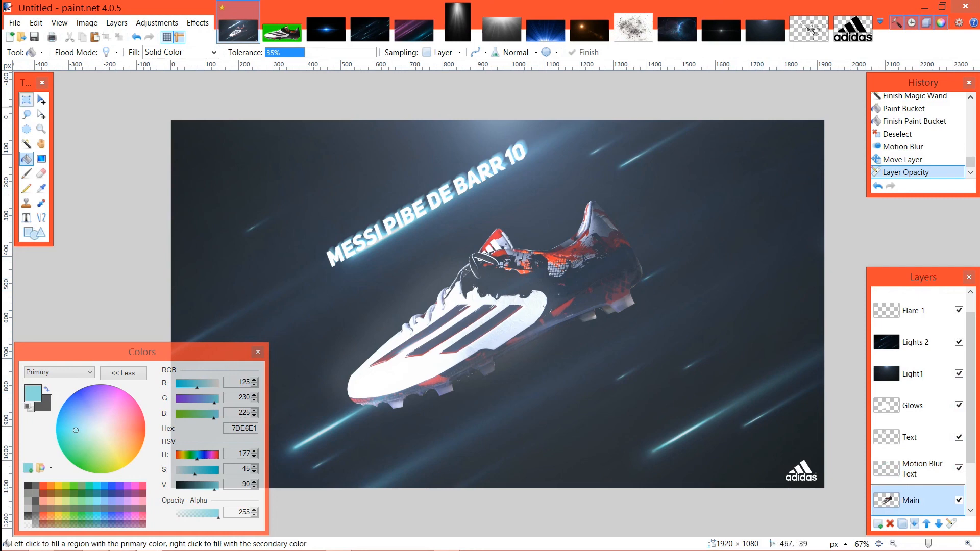
{"action": "left_click", "coordinate": [42, 99]}
{"action": "key", "text": "ctrl+a"}
{"action": "left_click_drag", "start_coordinate": [839, 118], "coordinate": [817, 102]}
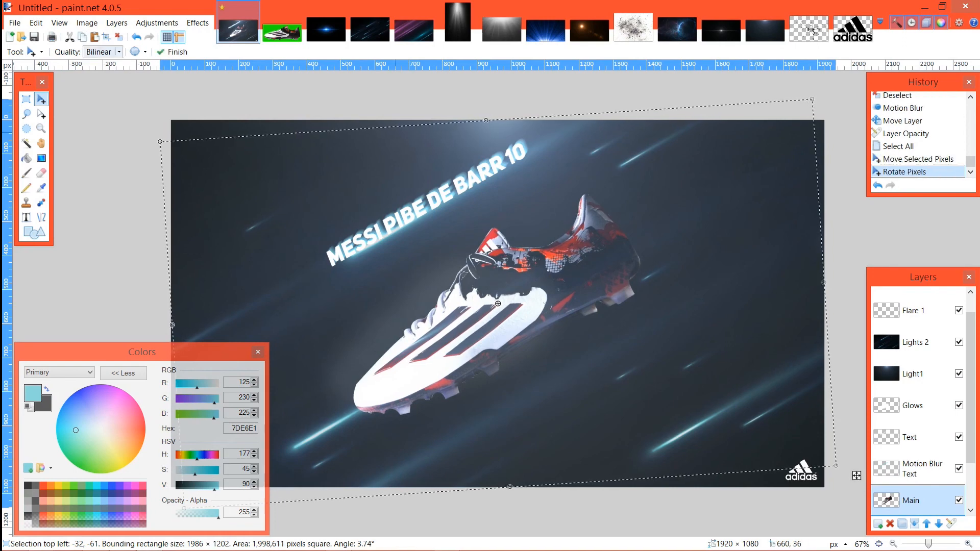
{"action": "key", "text": "ctrl+d"}
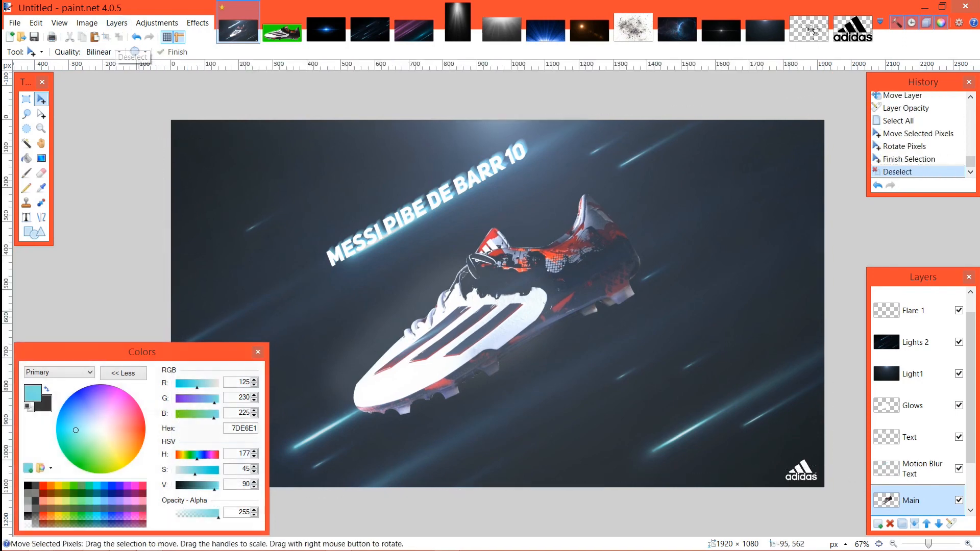